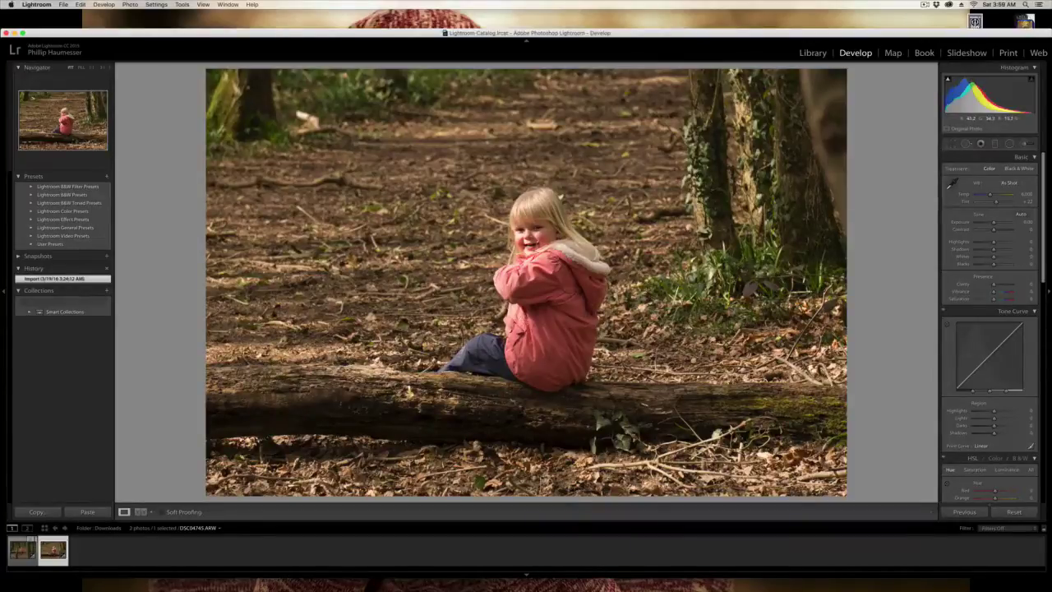
# - Crop the photo of the girl on the log proportionally, placing her on the right-hand third of the frame
pyautogui.click(951, 145)
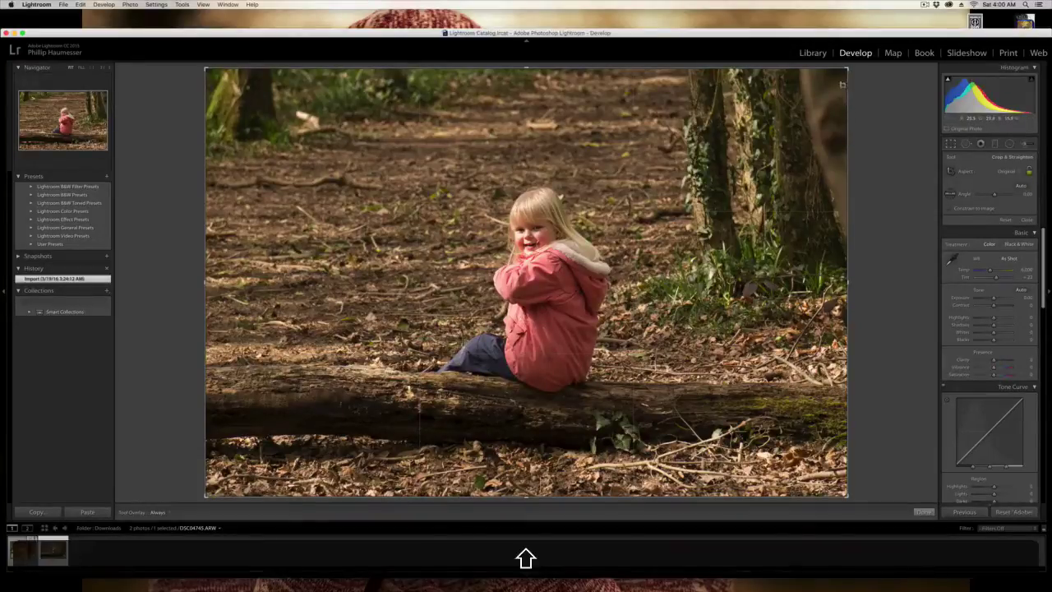
pyautogui.moveTo(846, 70); pyautogui.dragTo(782, 109)
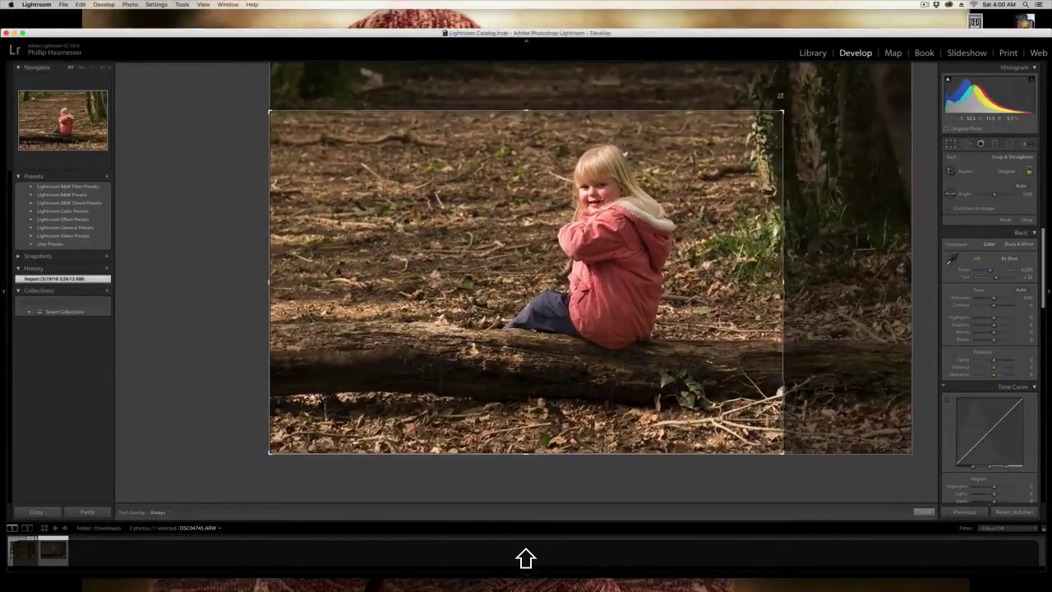
pyautogui.moveTo(692, 214); pyautogui.dragTo(690, 260)
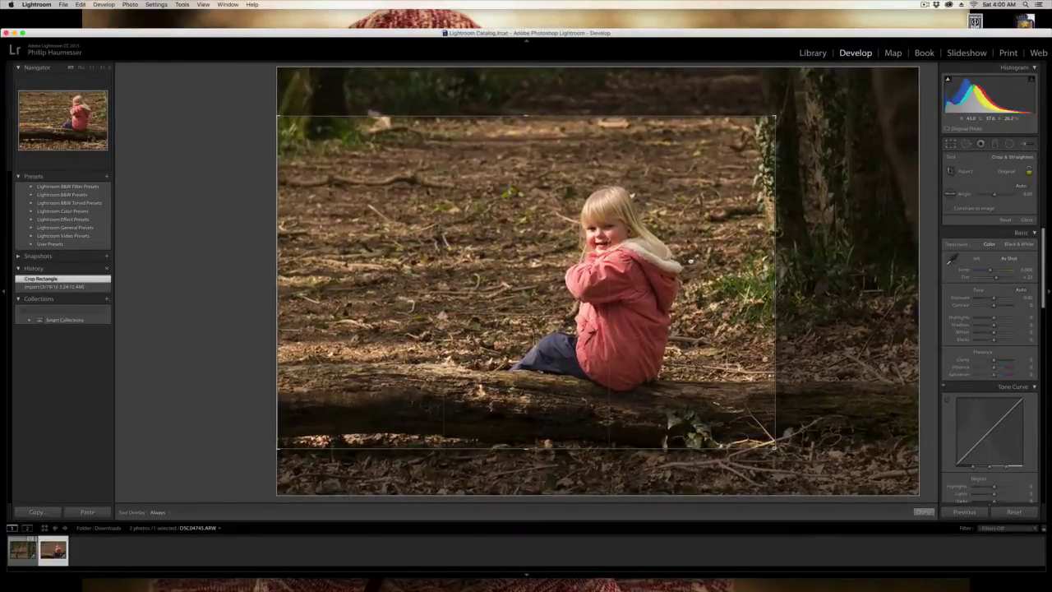
pyautogui.press('Return')
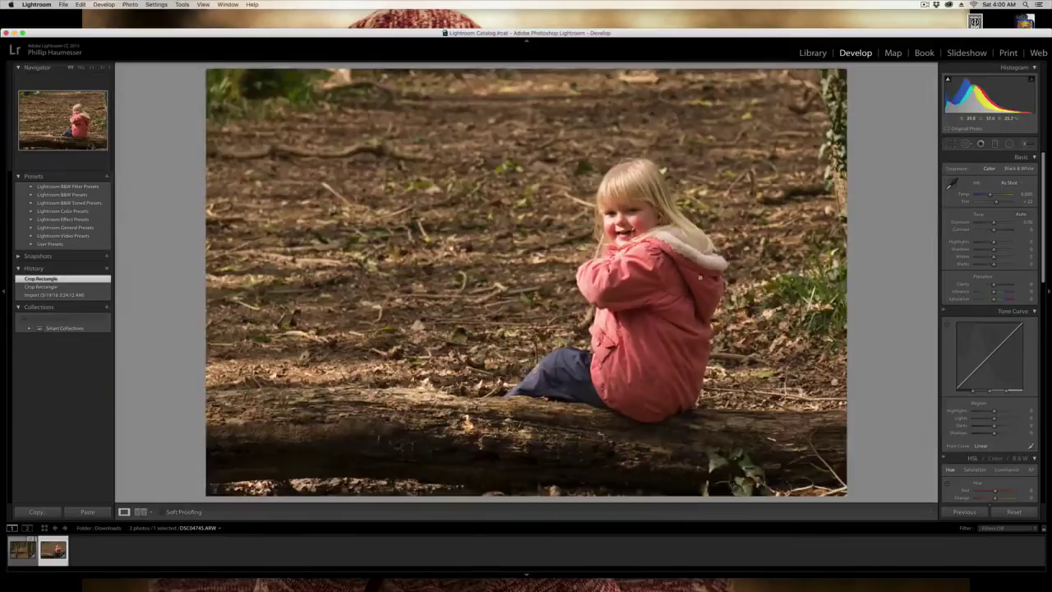
# - Reposition the photo within the crop so the girl sits on the left-hand third of the frame
pyautogui.click(952, 146)
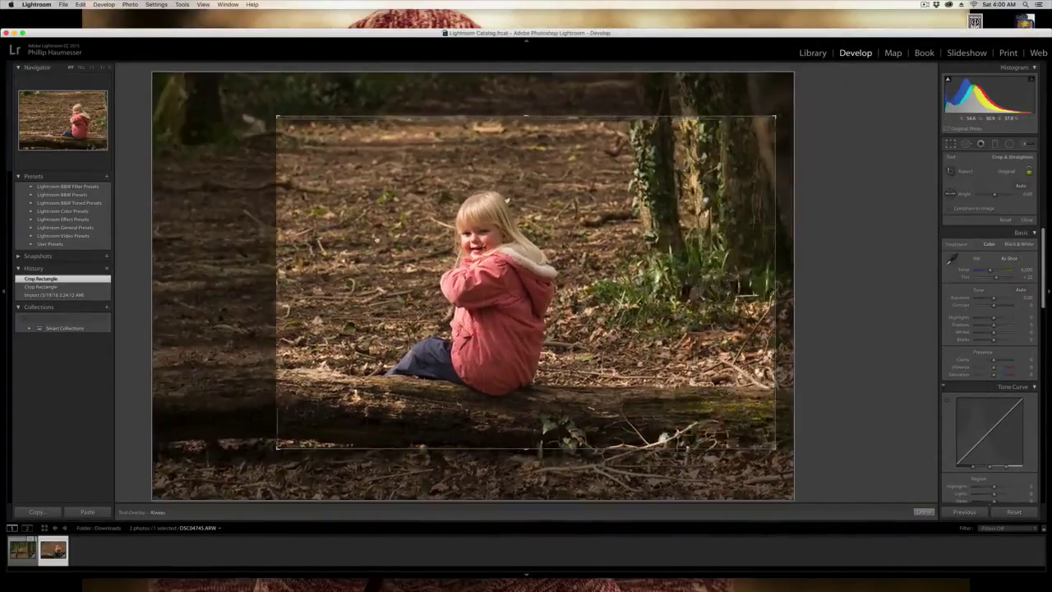
pyautogui.moveTo(528, 240); pyautogui.dragTo(510, 235)
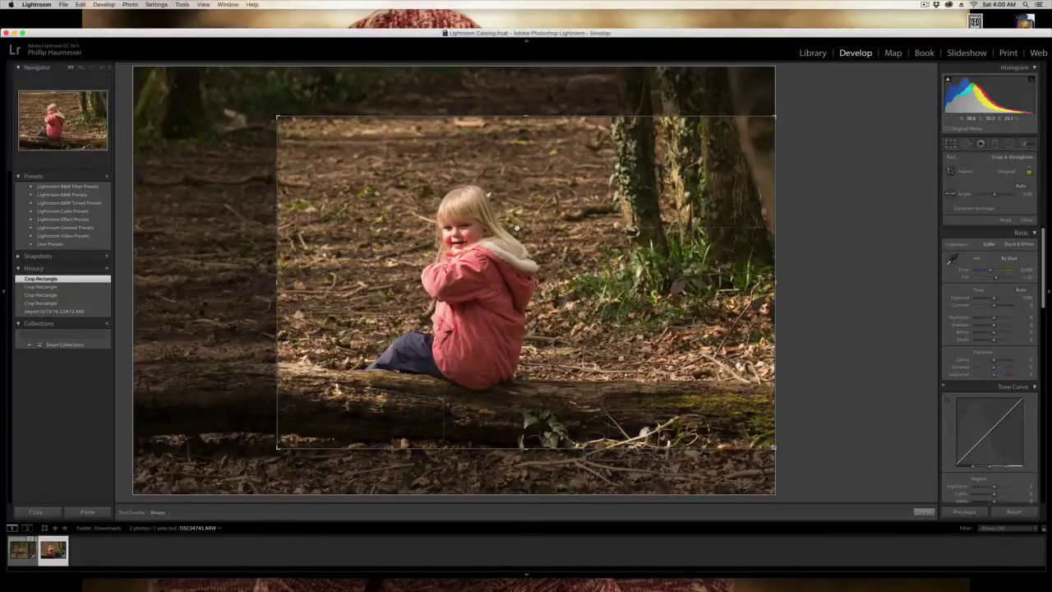
pyautogui.press('Return')
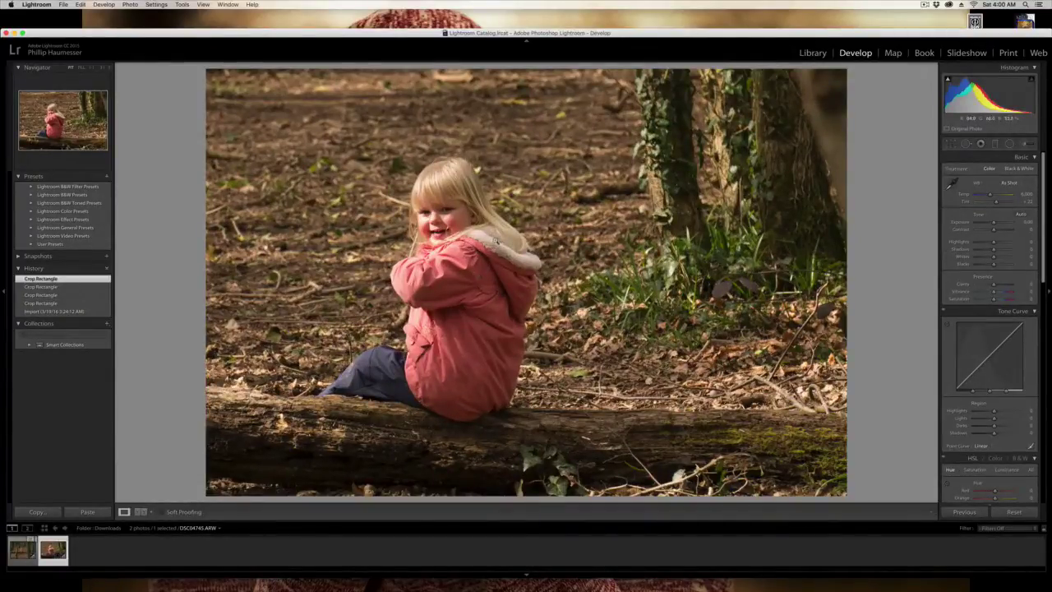
# - Try the crop with the girl on the right-hand third, and settle on a framing with her in the centre
pyautogui.click(952, 145)
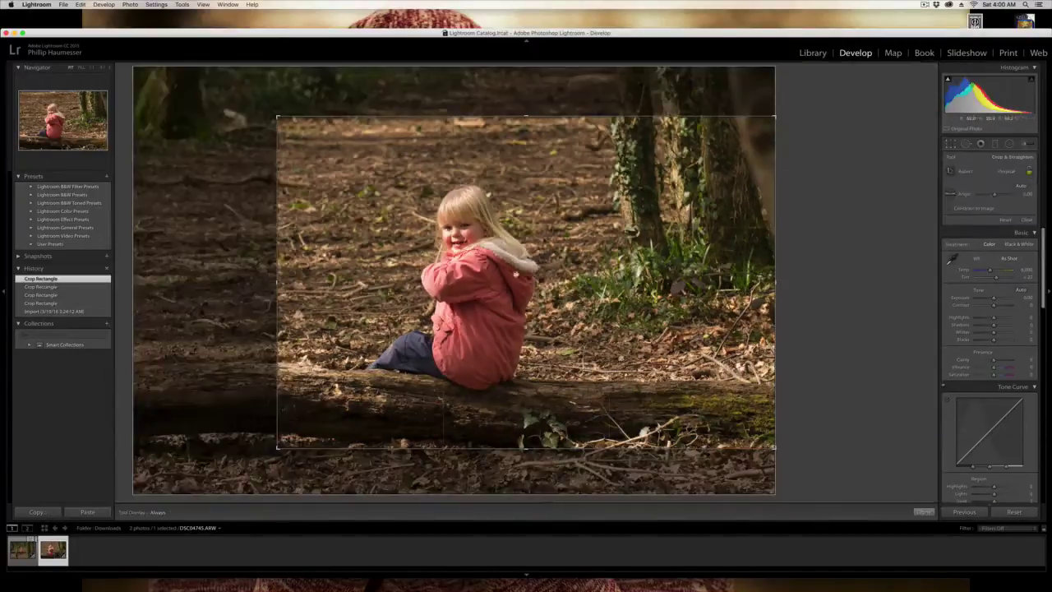
pyautogui.moveTo(490, 295); pyautogui.dragTo(659, 300)
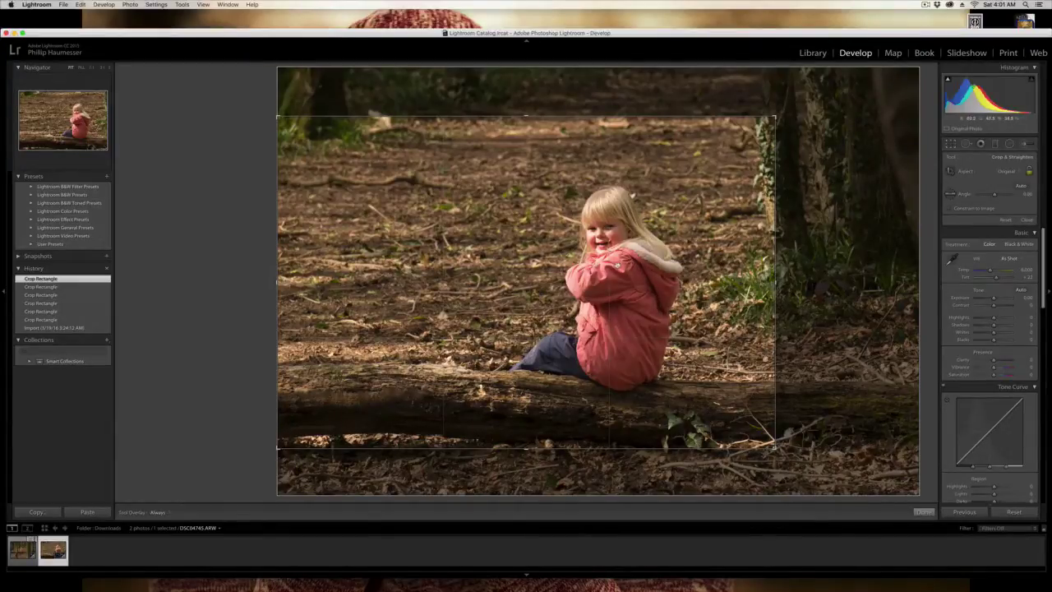
pyautogui.moveTo(618, 265); pyautogui.dragTo(535, 261)
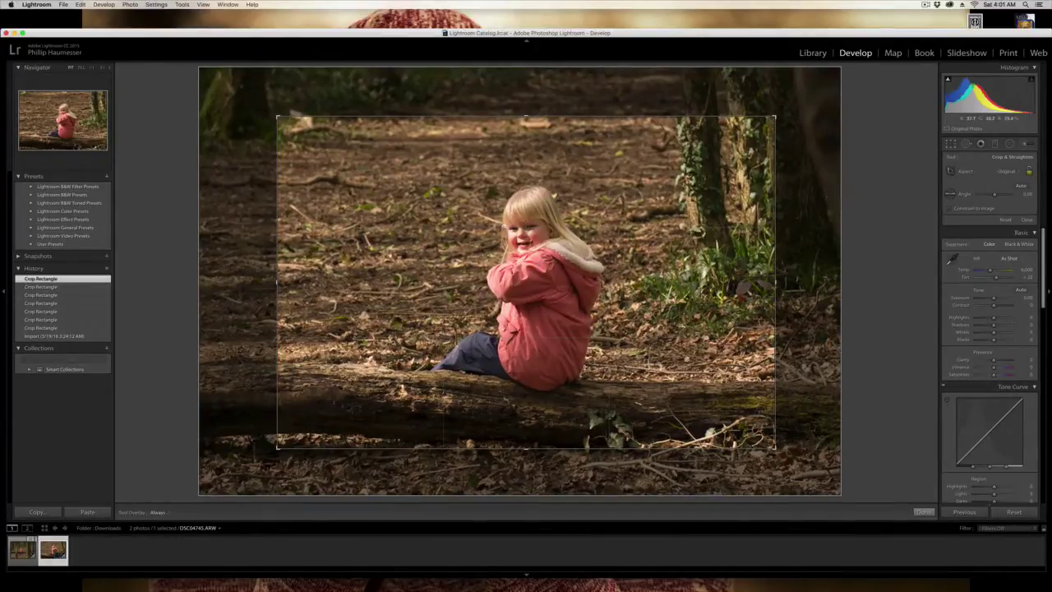
pyautogui.press('Return')
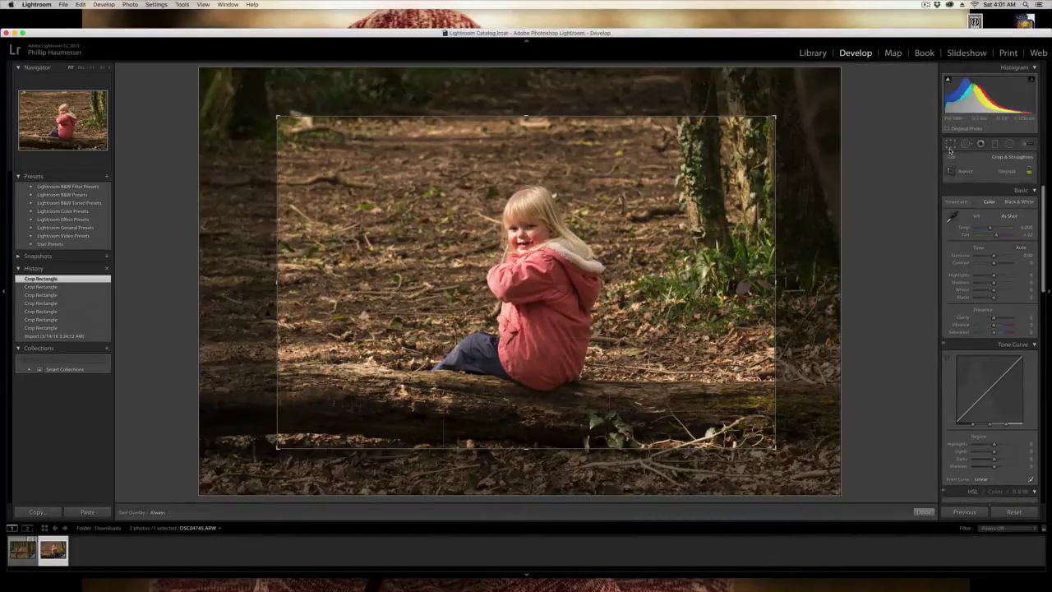
# - Reset the crop to the full original image
pyautogui.click(951, 145)
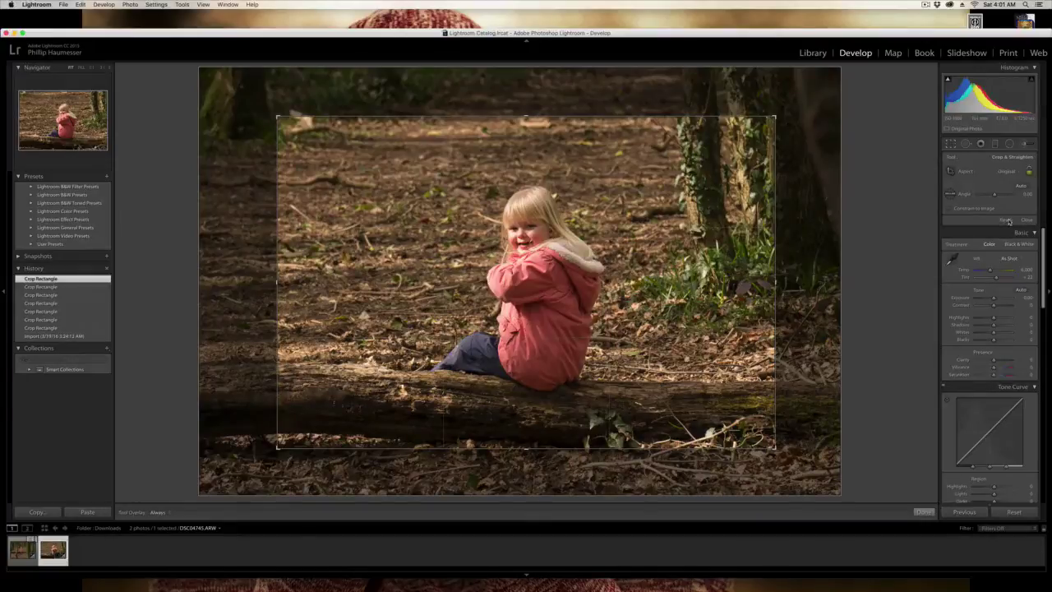
pyautogui.click(1005, 220)
pyautogui.press('Return')
# - Open the other photo, DSC04742.ARW, showing the girl sitting between the trees
pyautogui.hotkey('ctrl', 'Up')
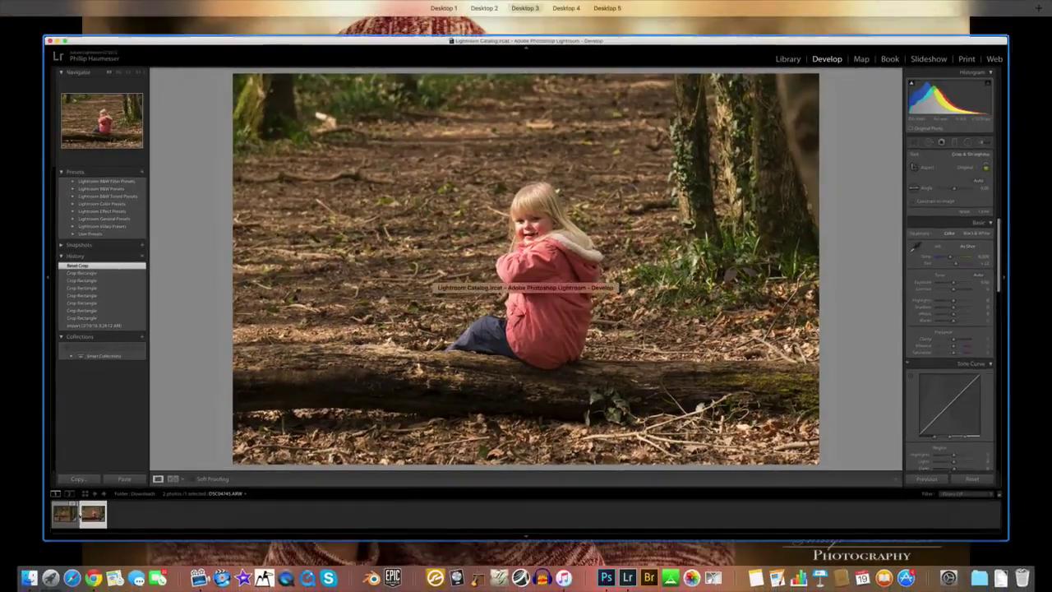
pyautogui.hotkey('ctrl', 'Up')
pyautogui.click(27, 556)
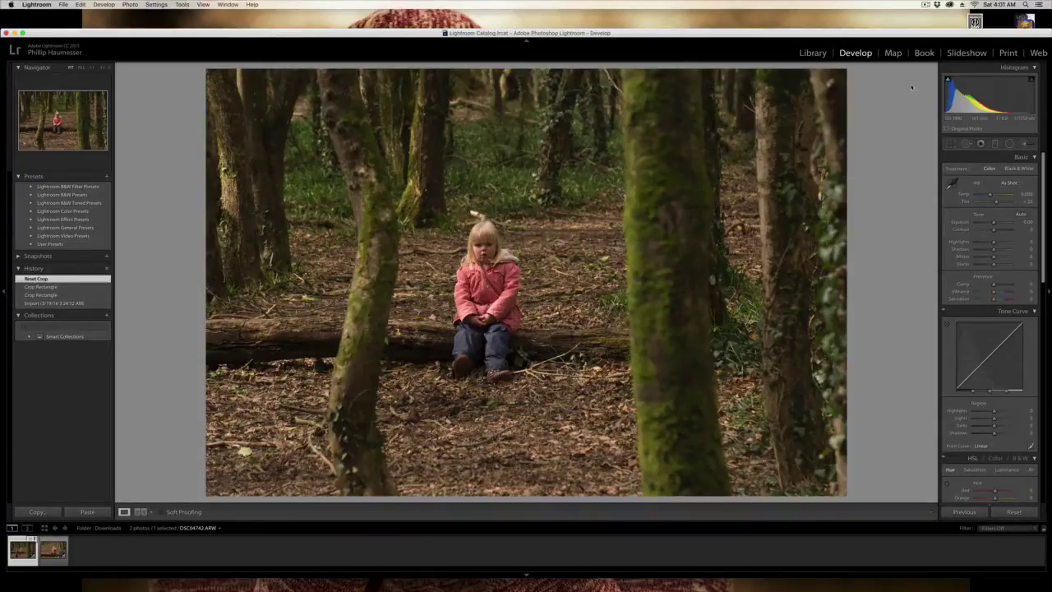
# - Crop the photo proportionally and position it so the girl sits centred between the two mossy trees
pyautogui.click(951, 144)
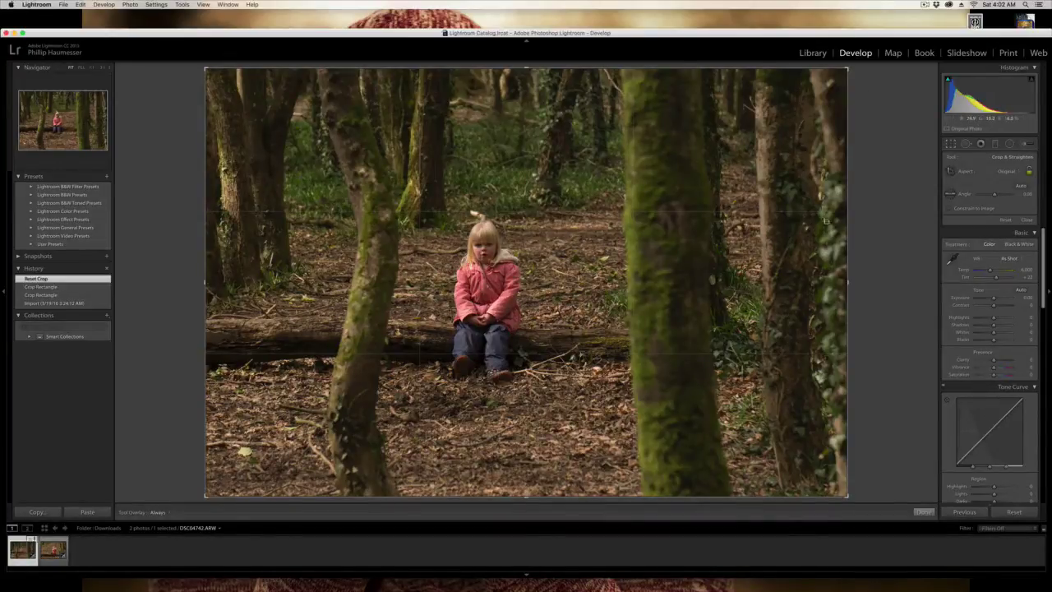
pyautogui.press('shift')
pyautogui.moveTo(846, 69); pyautogui.dragTo(799, 82)
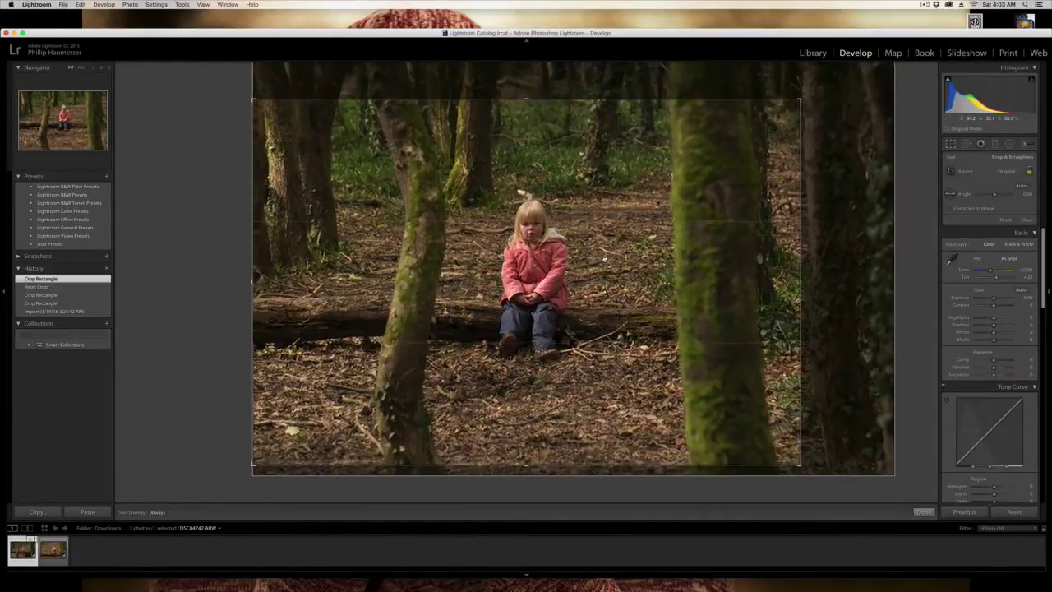
pyautogui.moveTo(604, 260); pyautogui.dragTo(586, 249)
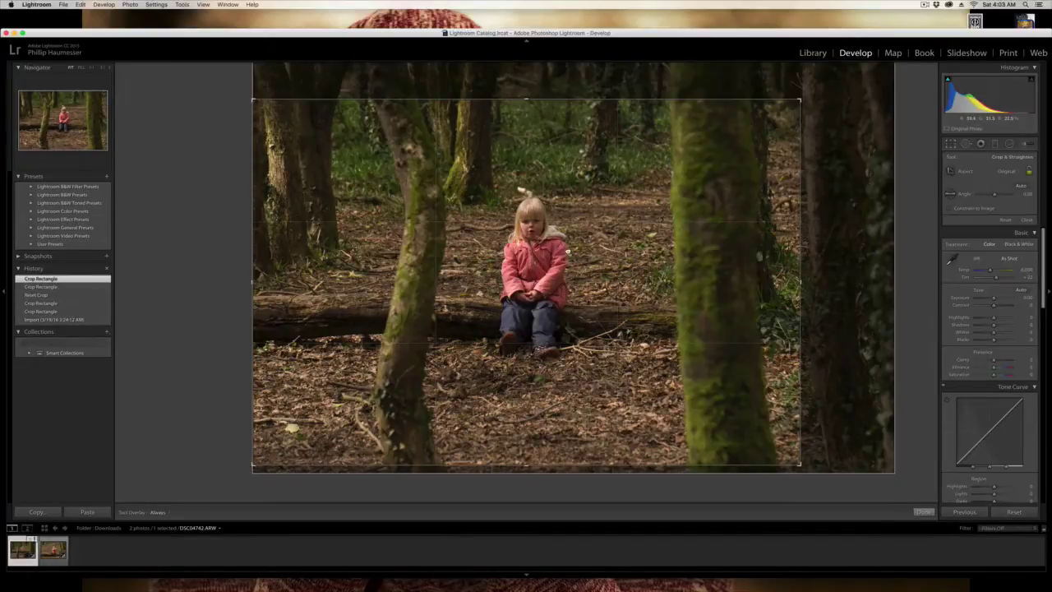
pyautogui.moveTo(567, 251)
pyautogui.mouseDown()
pyautogui.moveTo(476, 252)
pyautogui.moveTo(571, 257)
pyautogui.mouseUp()
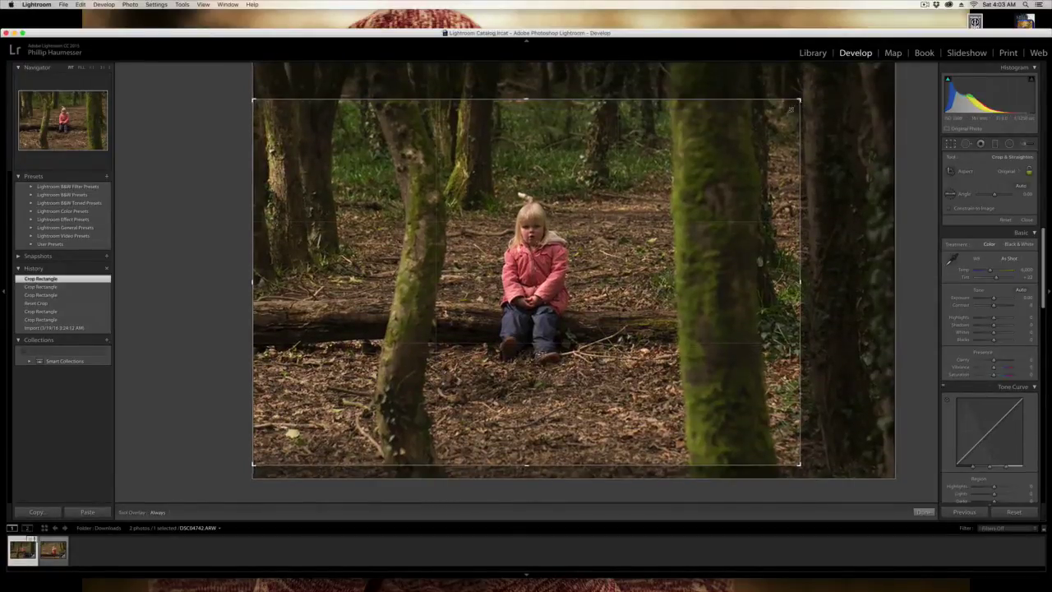
# - Try a tighter crop that cuts out the large mossy tree on the right, and reset the crop to the full image
pyautogui.moveTo(794, 104); pyautogui.dragTo(751, 141)
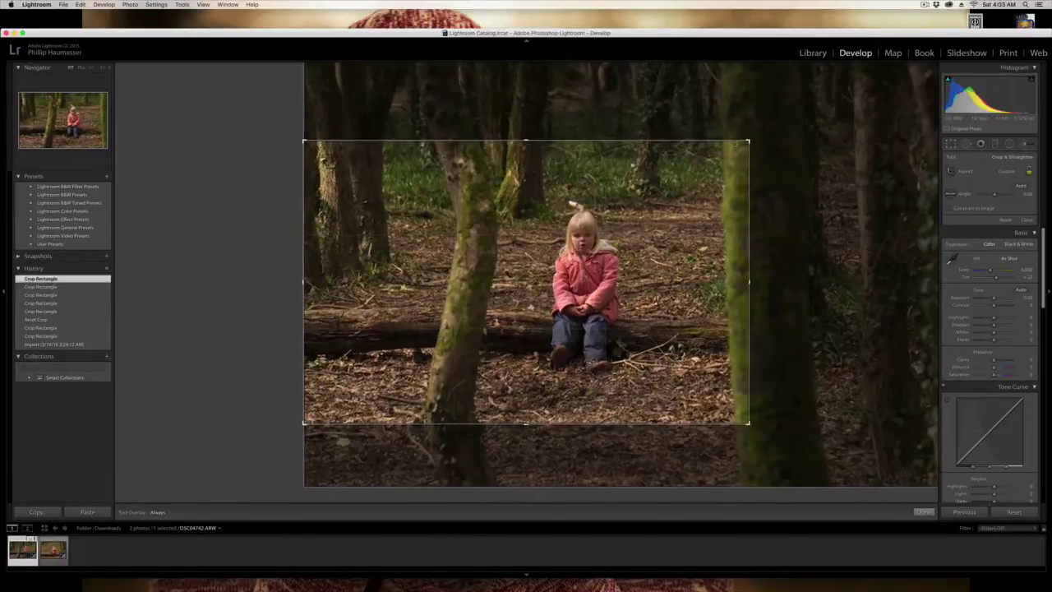
pyautogui.moveTo(749, 141); pyautogui.dragTo(735, 143)
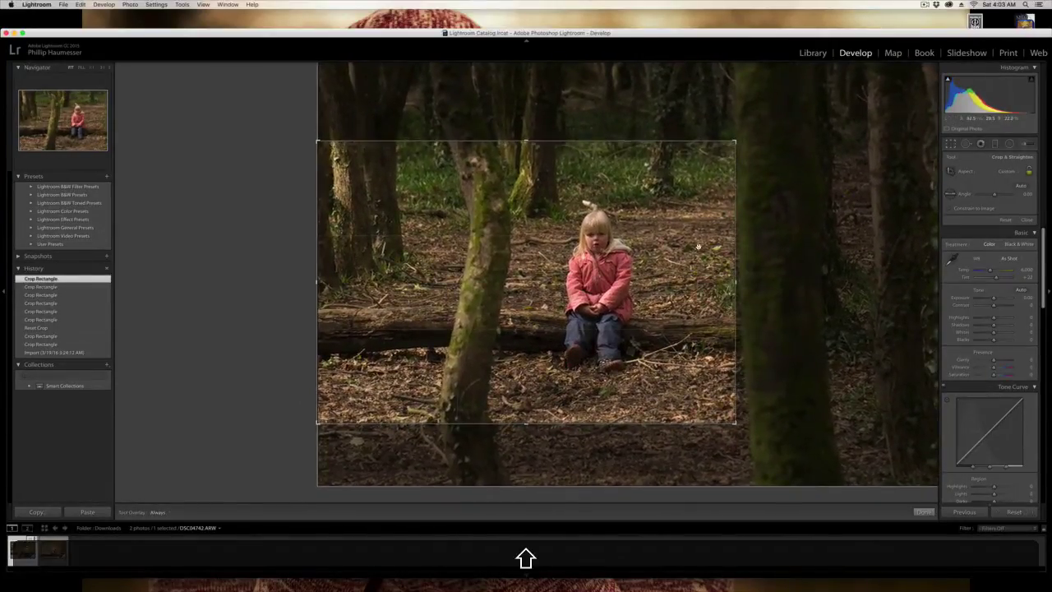
pyautogui.click(1011, 220)
pyautogui.click(1027, 220)
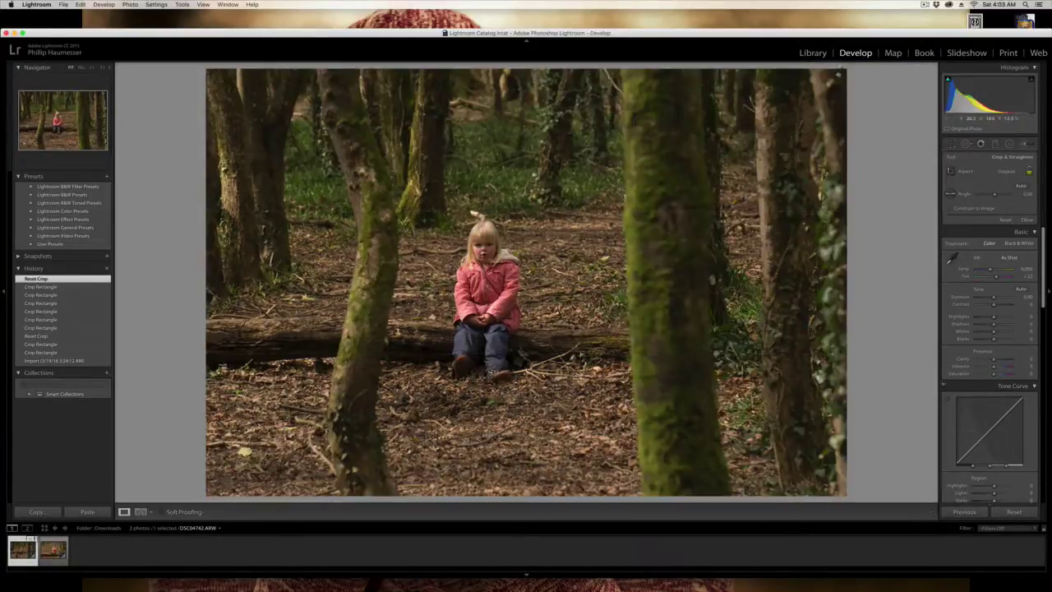
# - Crop the photo slightly at its original proportions, keeping both mossy trees and centring the girl between them
pyautogui.click(951, 145)
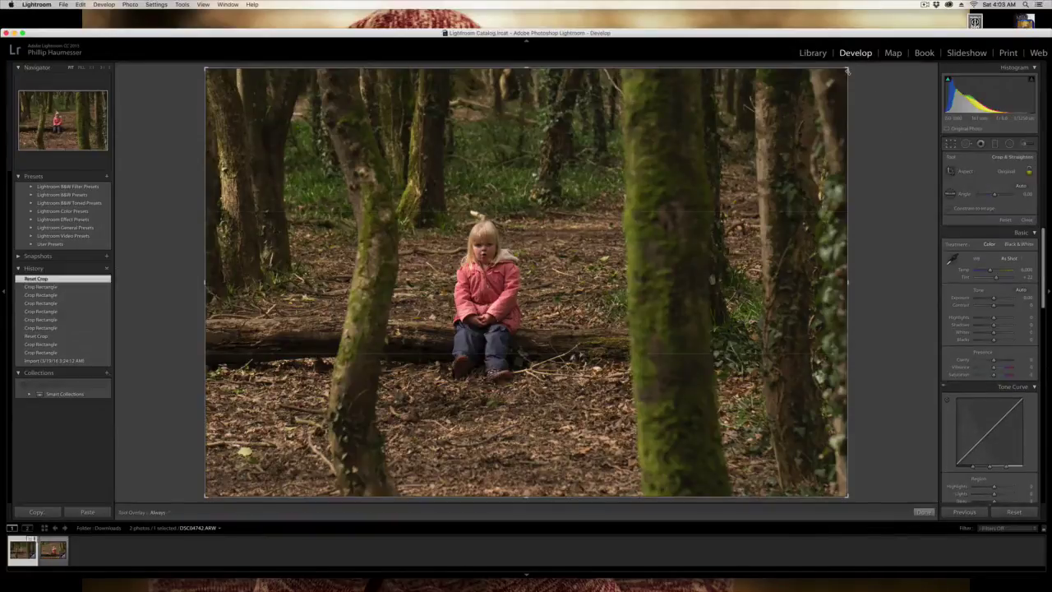
pyautogui.moveTo(848, 71); pyautogui.dragTo(817, 96)
pyautogui.moveTo(710, 192)
pyautogui.mouseDown()
pyautogui.moveTo(703, 208)
pyautogui.moveTo(700, 200)
pyautogui.mouseUp()
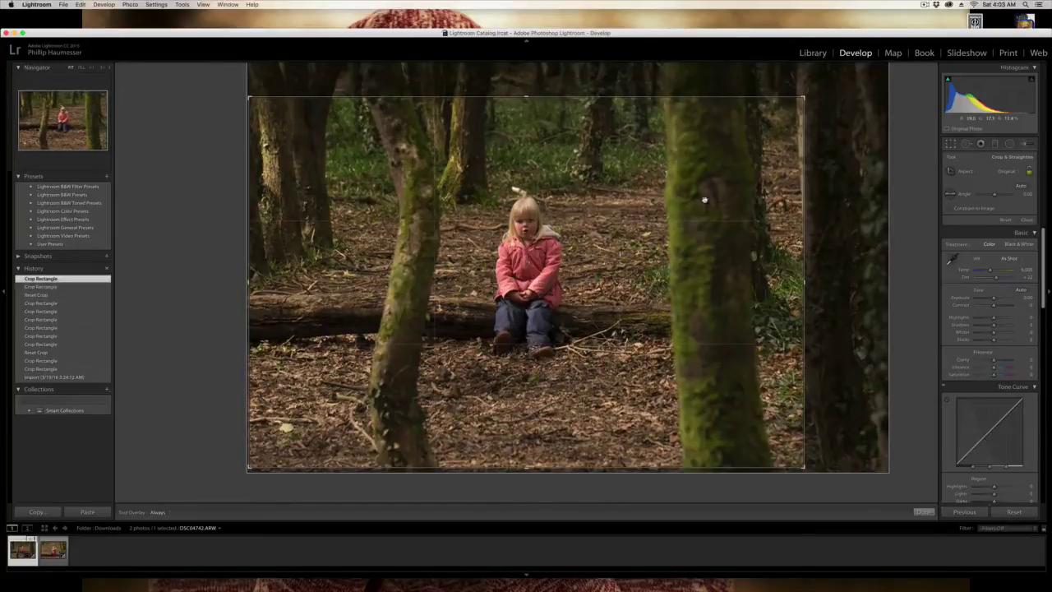
pyautogui.press('Return')
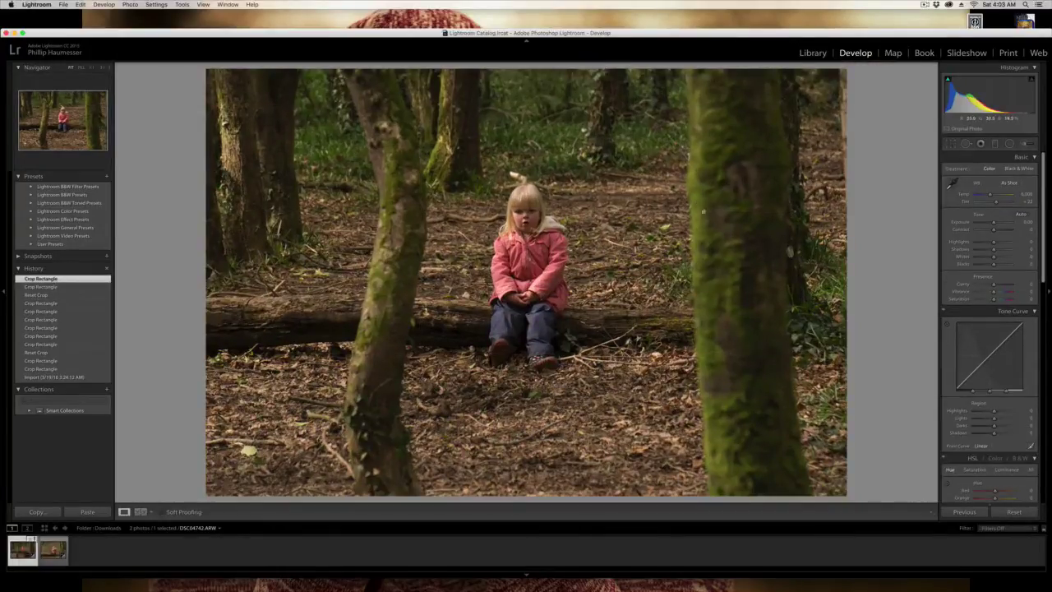
# - Compare warmer and cooler white balances and set the colour temperature to 7,455
pyautogui.press('alt')
pyautogui.moveTo(991, 195); pyautogui.dragTo(995, 197)
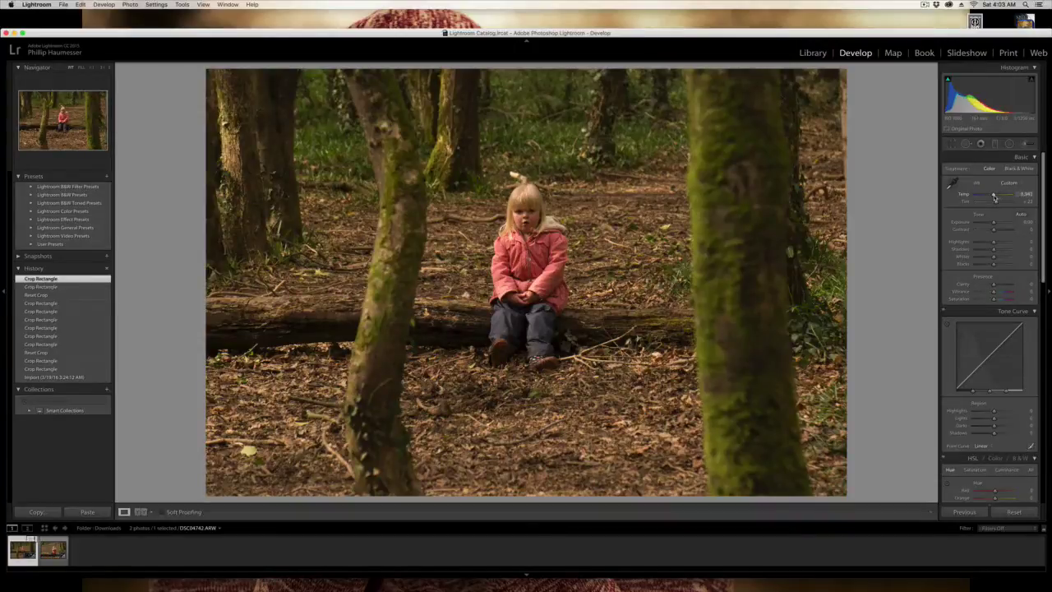
pyautogui.moveTo(995, 197); pyautogui.dragTo(994, 197)
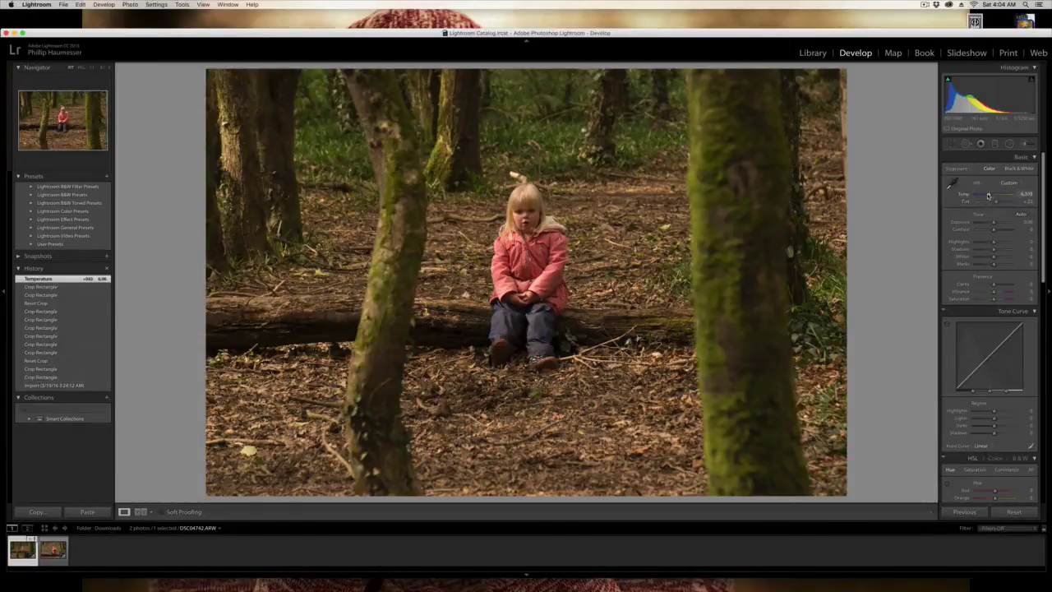
pyautogui.moveTo(989, 195); pyautogui.dragTo(985, 196)
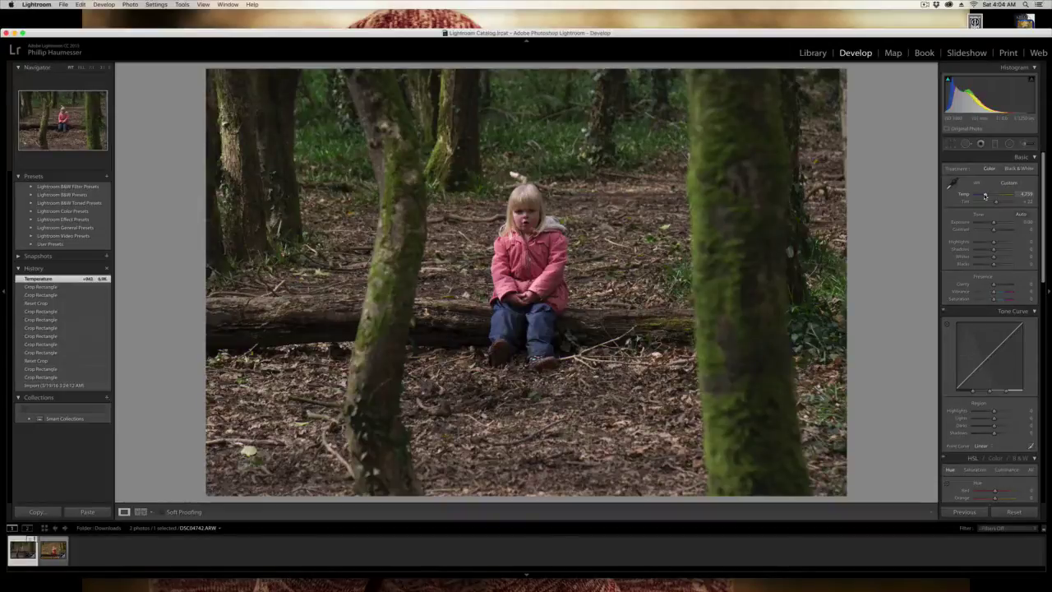
pyautogui.moveTo(985, 194); pyautogui.dragTo(984, 194)
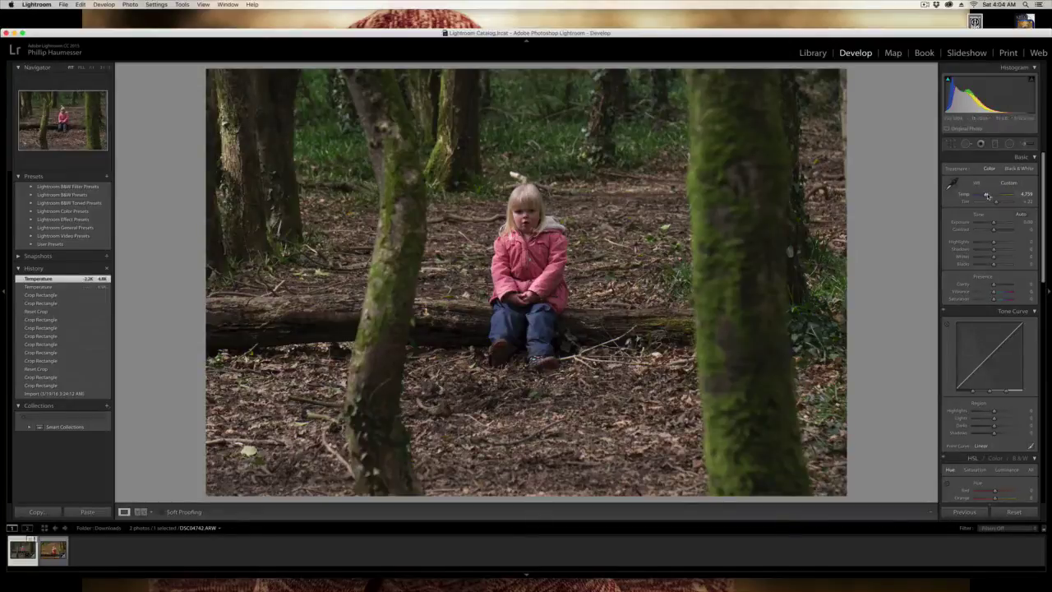
pyautogui.moveTo(986, 195); pyautogui.dragTo(996, 198)
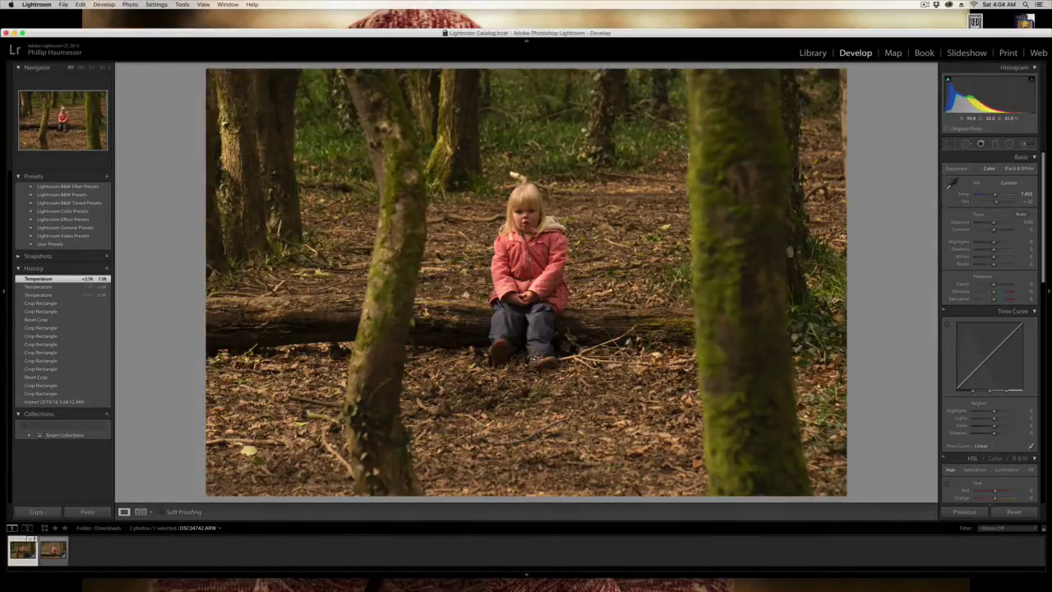
# - Increase the contrast slightly and lower the blacks to -22, with a first boost to vibrance
pyautogui.click(994, 231)
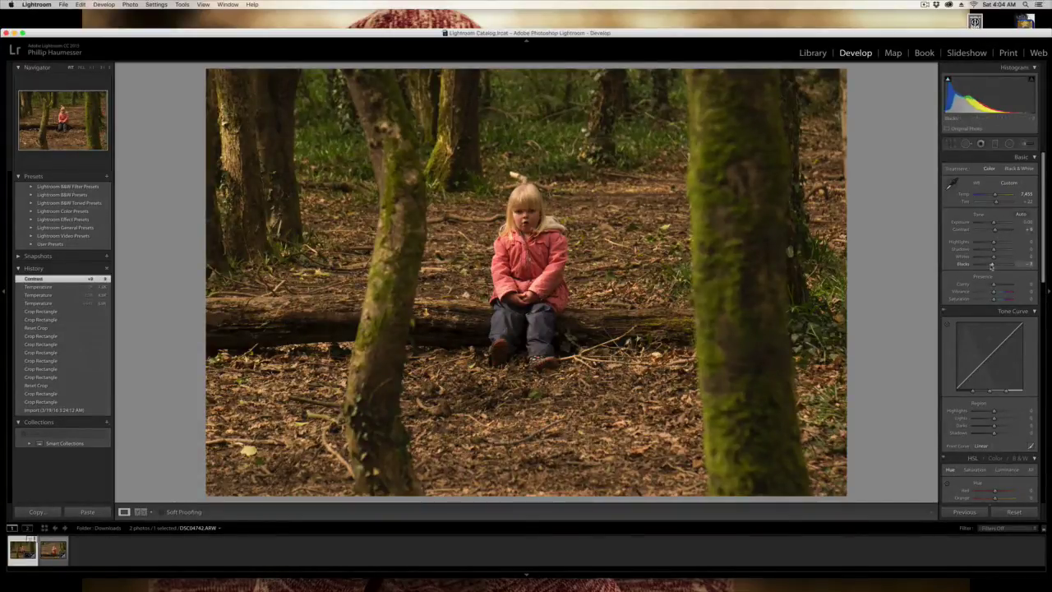
pyautogui.moveTo(989, 265); pyautogui.dragTo(999, 294)
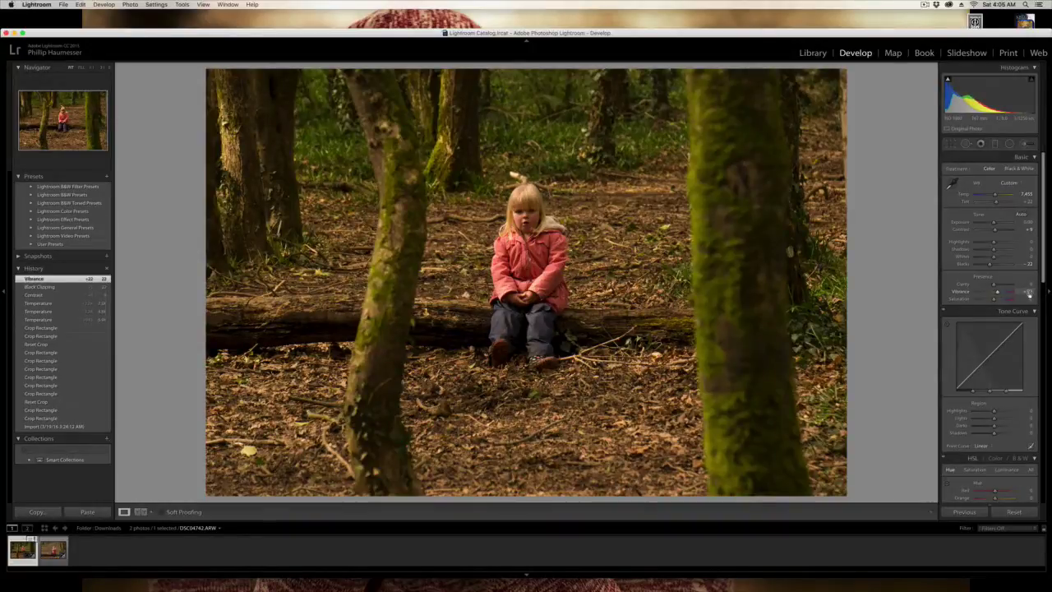
# - Try a vibrance of 20 and reduce it to +15
pyautogui.click(1029, 291)
pyautogui.write('20')
pyautogui.press('Return')
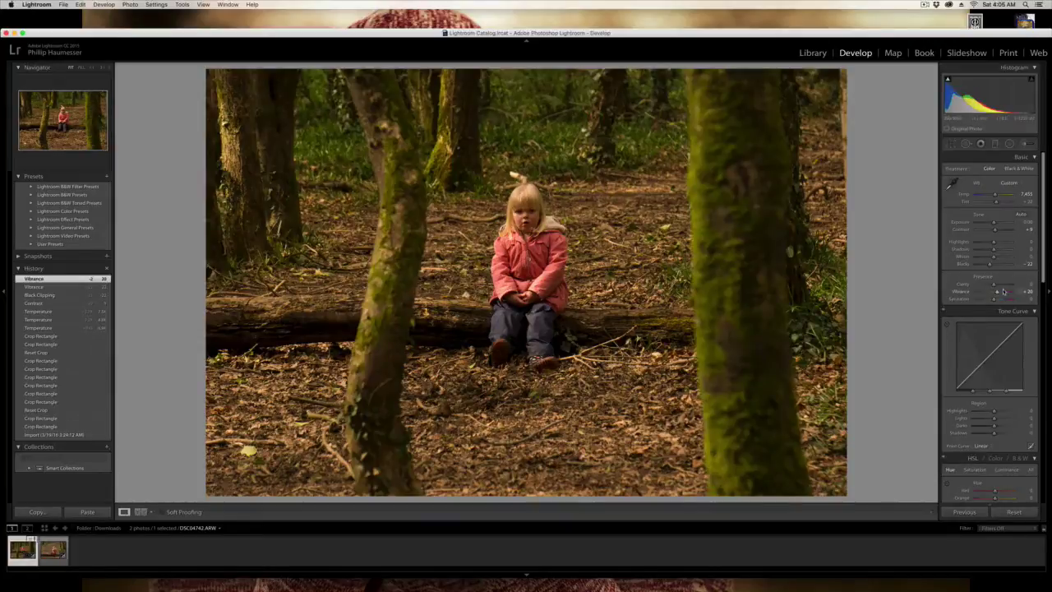
pyautogui.moveTo(995, 294); pyautogui.dragTo(994, 294)
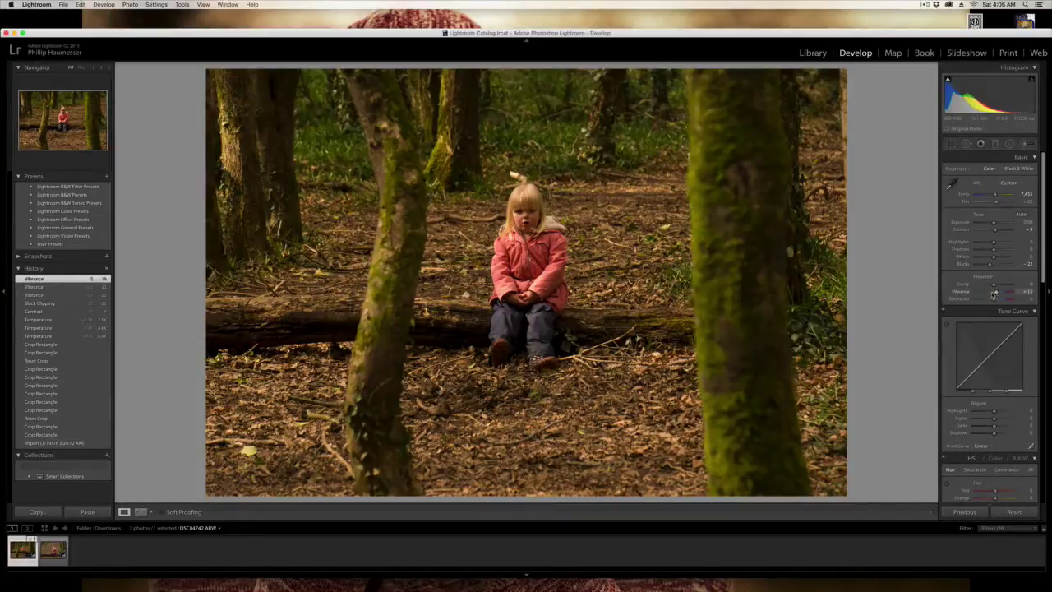
pyautogui.scroll(-5, 1009, 360)
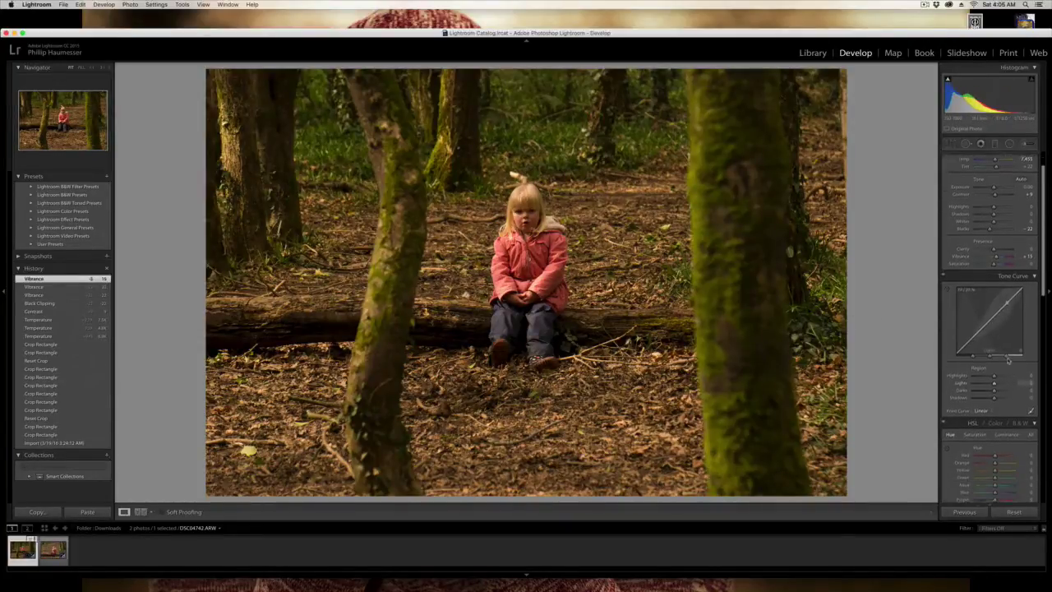
pyautogui.scroll(-1, 1008, 360)
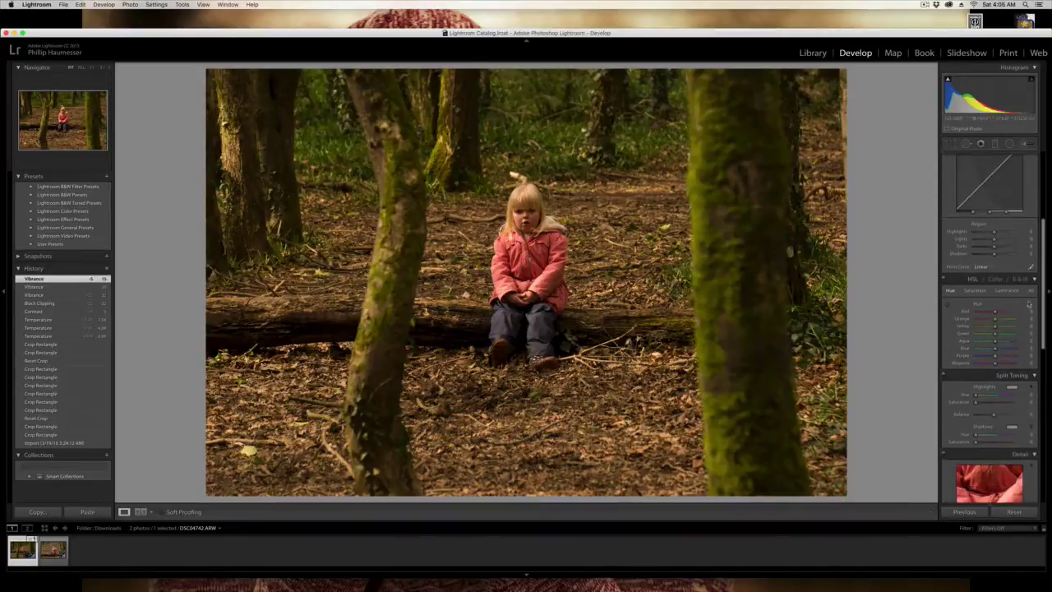
# - Centre the detail preview on the girl's face and set luminance noise reduction to 30
pyautogui.scroll(-4, 1029, 304)
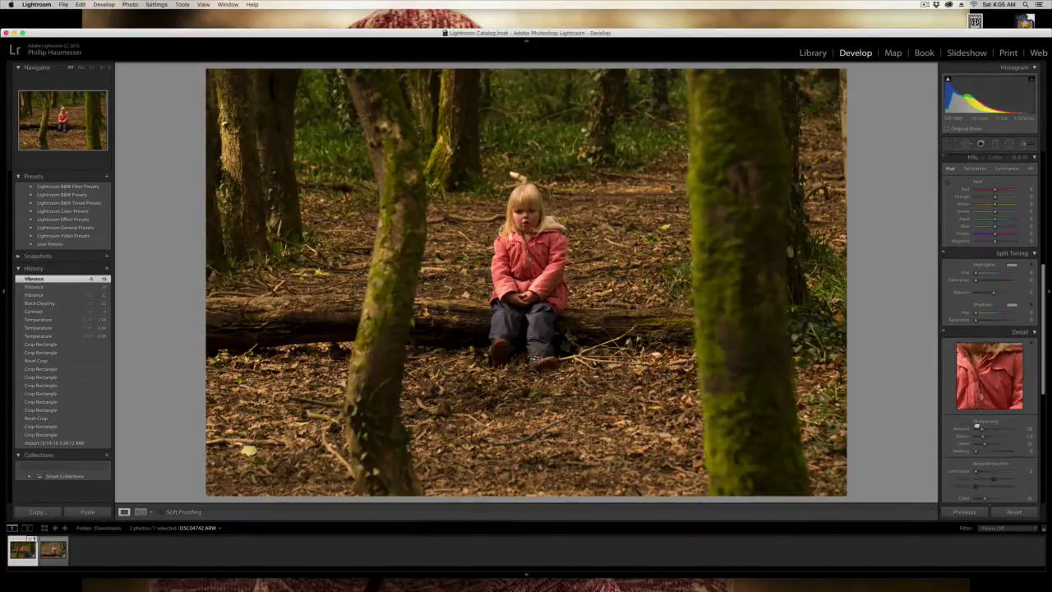
pyautogui.moveTo(992, 371); pyautogui.dragTo(1002, 396)
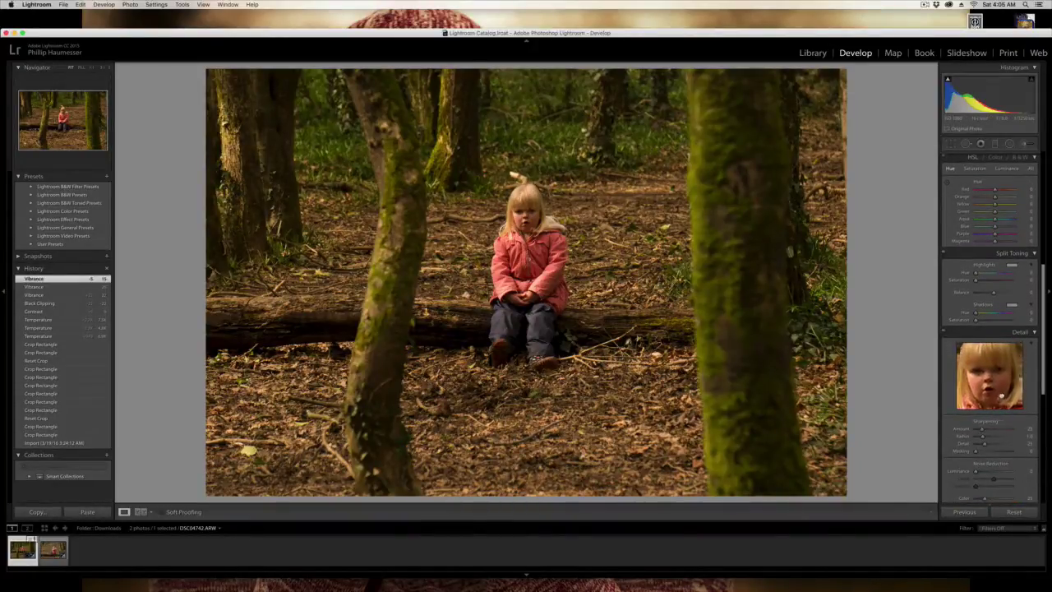
pyautogui.click(1027, 472)
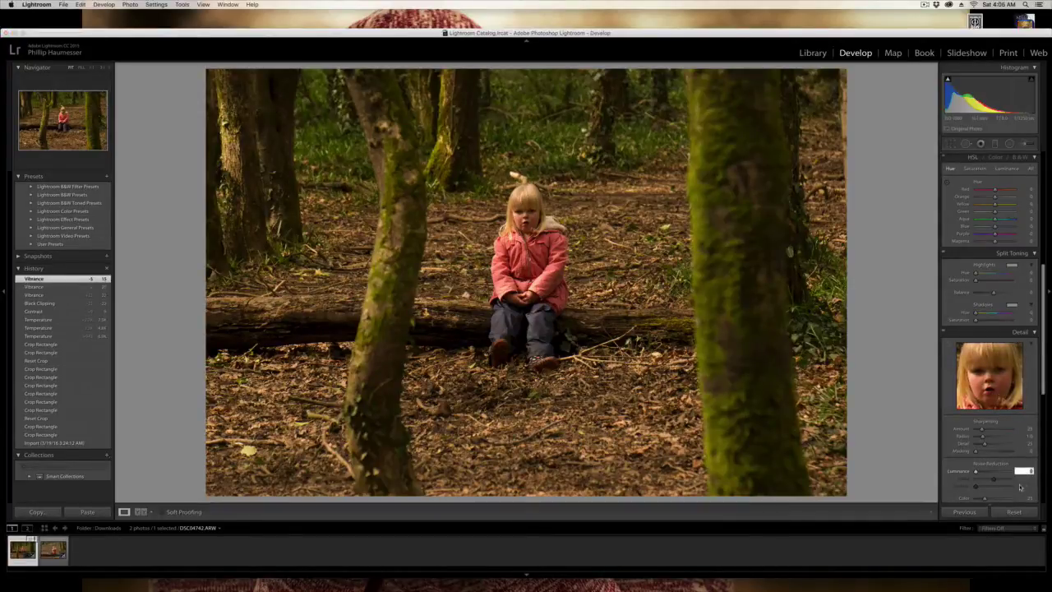
pyautogui.write('30')
pyautogui.press('Return')
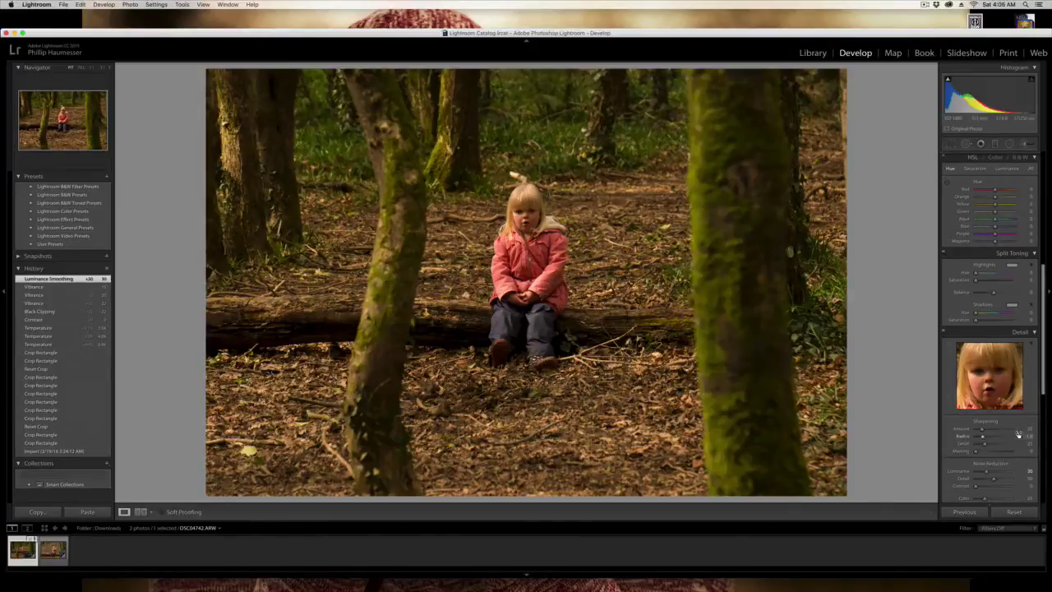
# - Start an Adjustment Brush at -1.00 exposure and paint darkening across the whole woodland scene with a large brush
pyautogui.scroll(-8, 1019, 434)
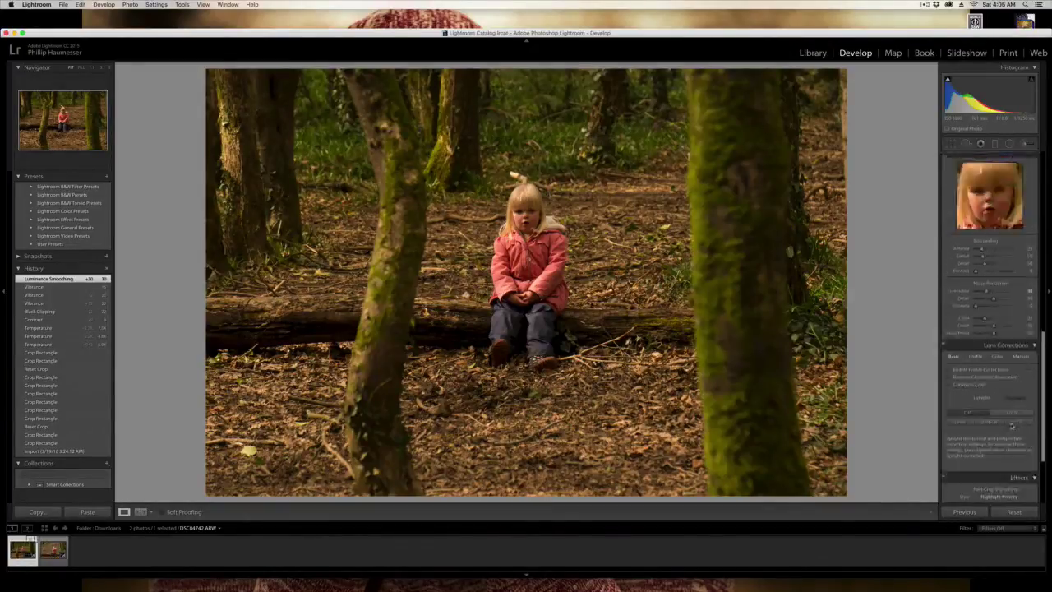
pyautogui.scroll(10, 1012, 426)
pyautogui.click(1027, 144)
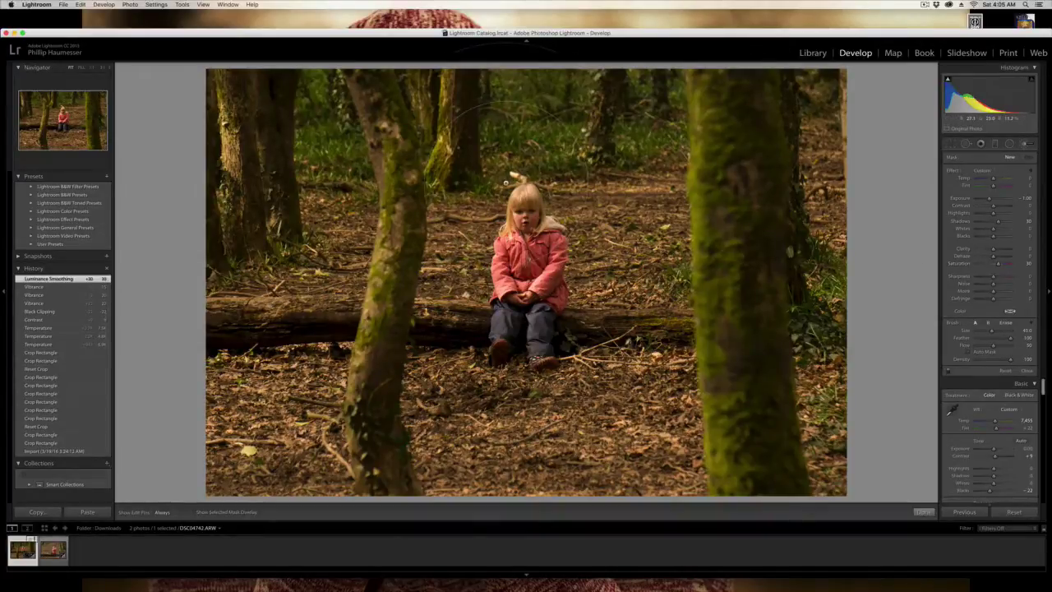
pyautogui.scroll(10, 506, 182)
pyautogui.press('h')
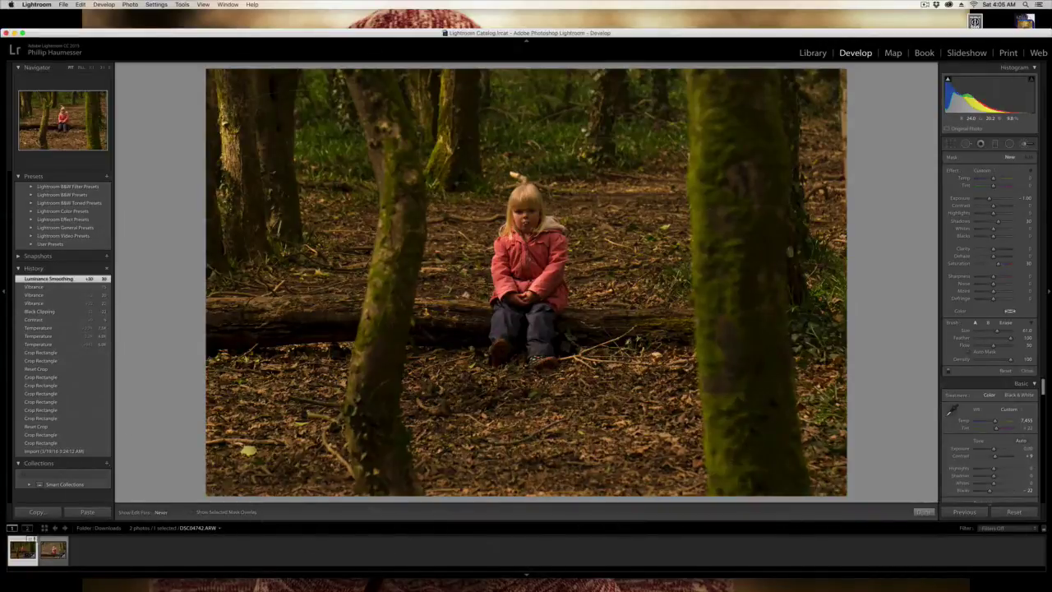
pyautogui.moveTo(752, 411)
pyautogui.mouseDown()
pyautogui.moveTo(764, 419)
pyautogui.moveTo(724, 346)
pyautogui.moveTo(728, 460)
pyautogui.moveTo(773, 369)
pyautogui.mouseUp()
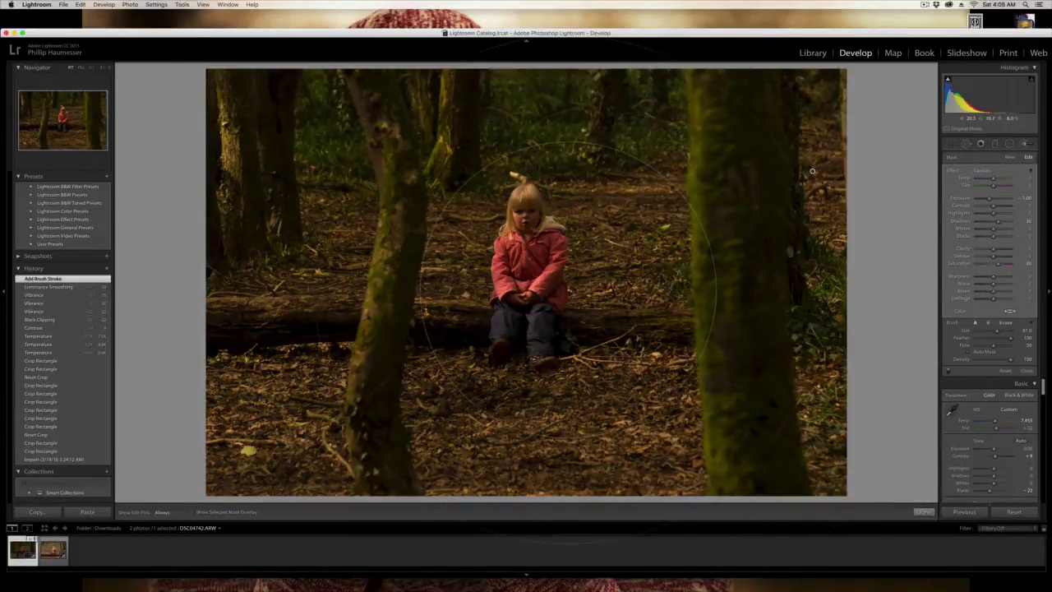
# - Shrink the brush and erase the darkening from the girl's face, coat and legs
pyautogui.press('[')
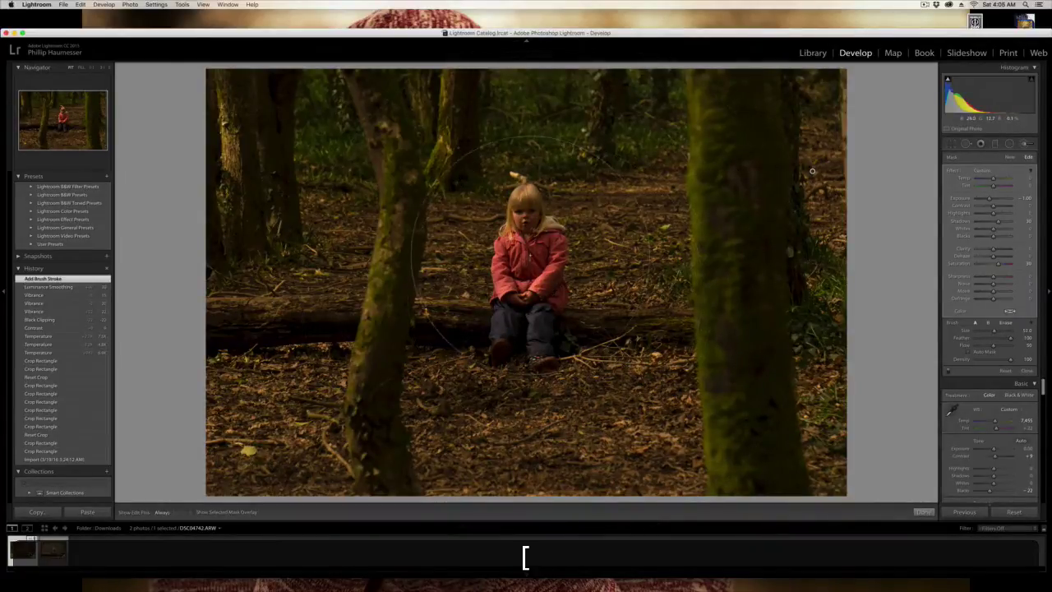
pyautogui.press('[')
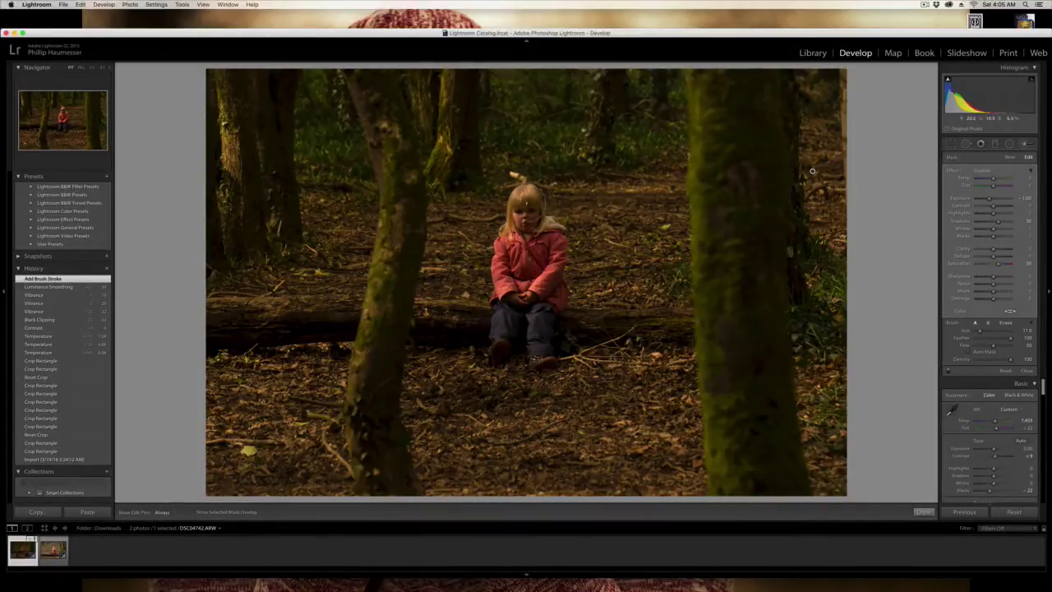
pyautogui.press('alt')
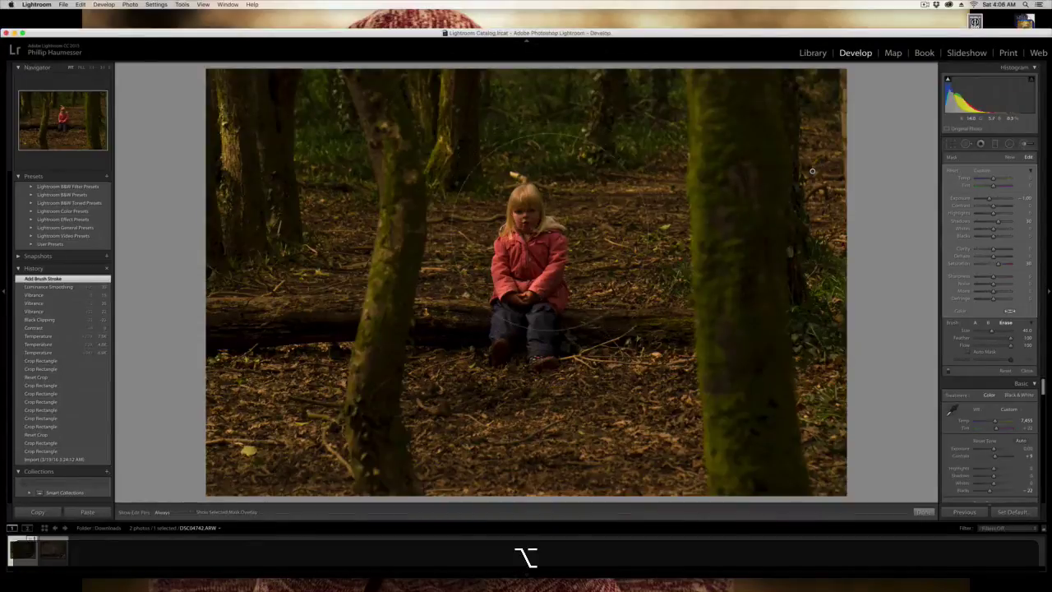
pyautogui.scroll(-2, 544, 236)
pyautogui.moveTo(526, 198)
pyautogui.mouseDown()
pyautogui.moveTo(510, 255)
pyautogui.moveTo(526, 263)
pyautogui.mouseUp()
pyautogui.moveTo(543, 224)
pyautogui.mouseDown()
pyautogui.moveTo(556, 240)
pyautogui.moveTo(547, 284)
pyautogui.moveTo(508, 288)
pyautogui.moveTo(497, 320)
pyautogui.moveTo(504, 351)
pyautogui.moveTo(543, 316)
pyautogui.moveTo(539, 353)
pyautogui.mouseUp()
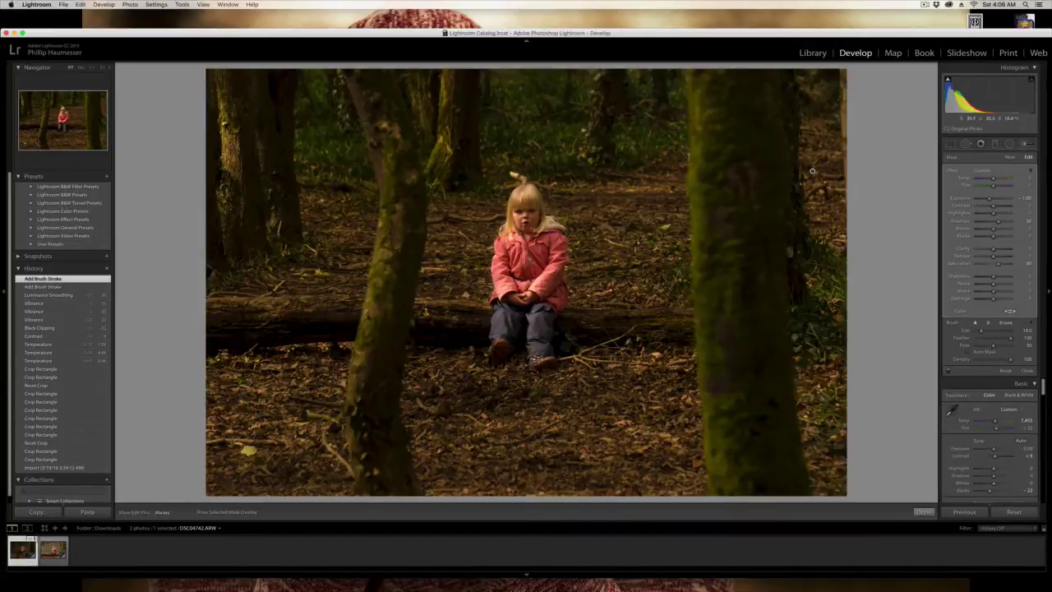
# - Erase the darkening from the leafy foreground, log and nearer trees with a larger erase brush
pyautogui.scroll(4, 637, 239)
pyautogui.press('alt')
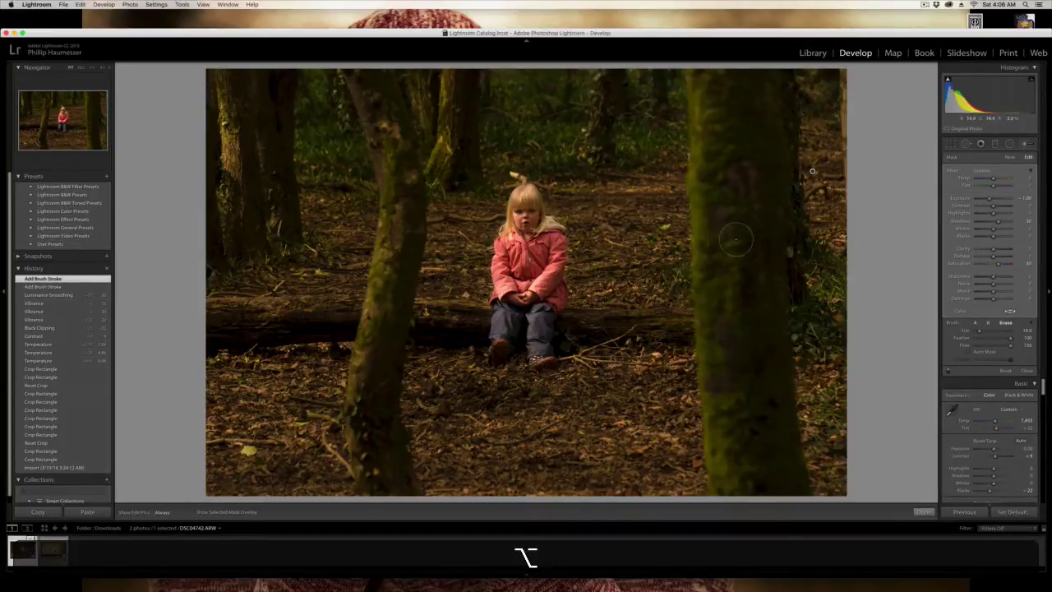
pyautogui.scroll(10, 747, 248)
pyautogui.press('h')
pyautogui.moveTo(522, 419)
pyautogui.mouseDown()
pyautogui.moveTo(288, 415)
pyautogui.moveTo(732, 429)
pyautogui.moveTo(749, 405)
pyautogui.moveTo(717, 386)
pyautogui.moveTo(776, 356)
pyautogui.moveTo(771, 214)
pyautogui.moveTo(835, 239)
pyautogui.moveTo(776, 329)
pyautogui.moveTo(300, 354)
pyautogui.moveTo(296, 329)
pyautogui.moveTo(321, 279)
pyautogui.moveTo(444, 337)
pyautogui.moveTo(472, 99)
pyautogui.moveTo(379, 181)
pyautogui.moveTo(313, 107)
pyautogui.moveTo(409, 168)
pyautogui.moveTo(481, 123)
pyautogui.moveTo(469, 99)
pyautogui.mouseUp()
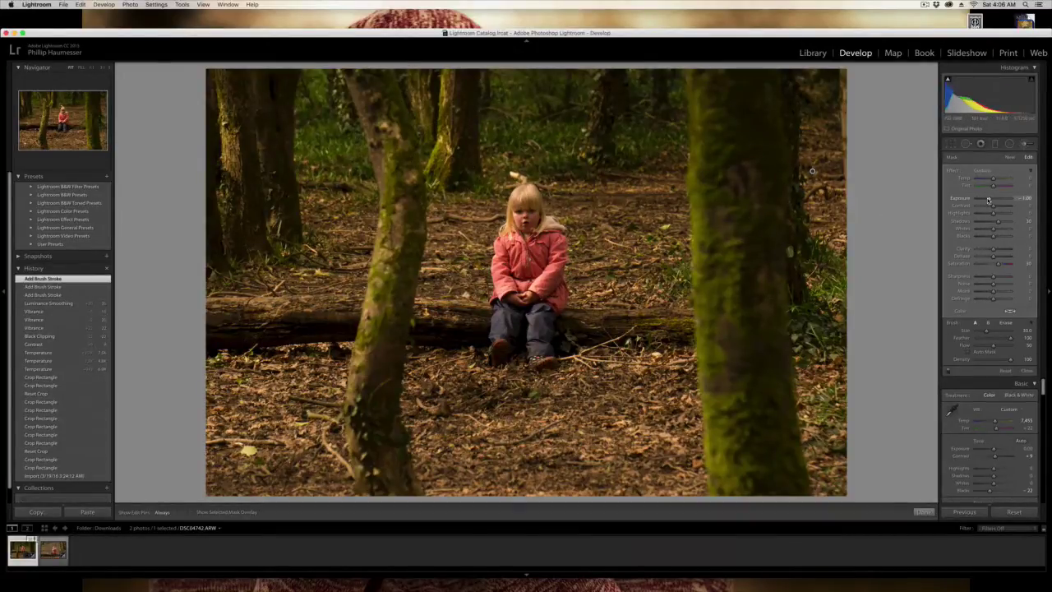
# - Lower the brush mask's exposure to about -1.95 and erase its darkening around the left-hand trees and ground
pyautogui.moveTo(985, 200); pyautogui.dragTo(985, 200)
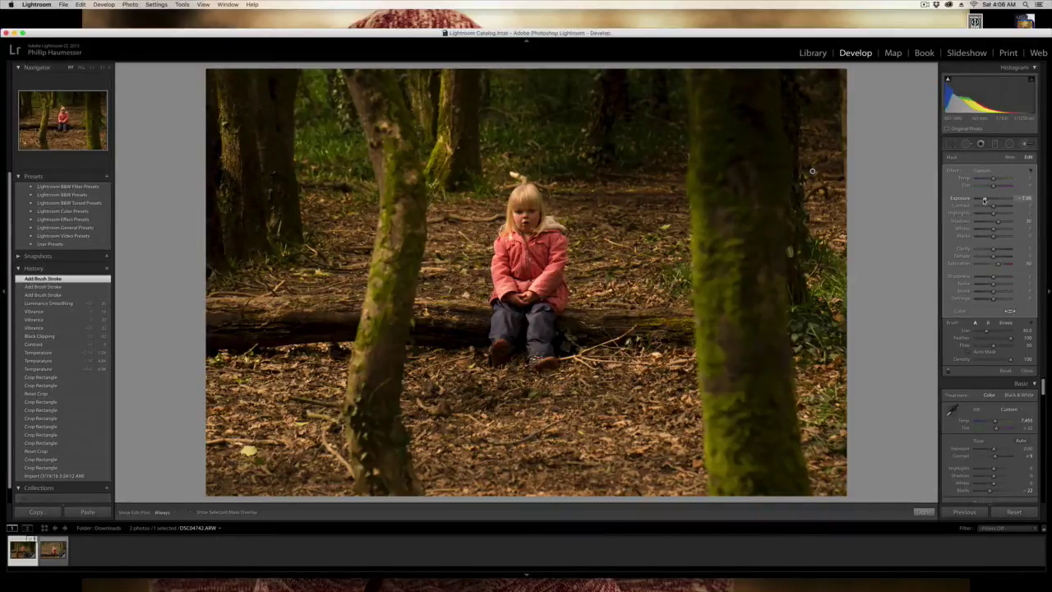
pyautogui.moveTo(985, 201); pyautogui.dragTo(986, 200)
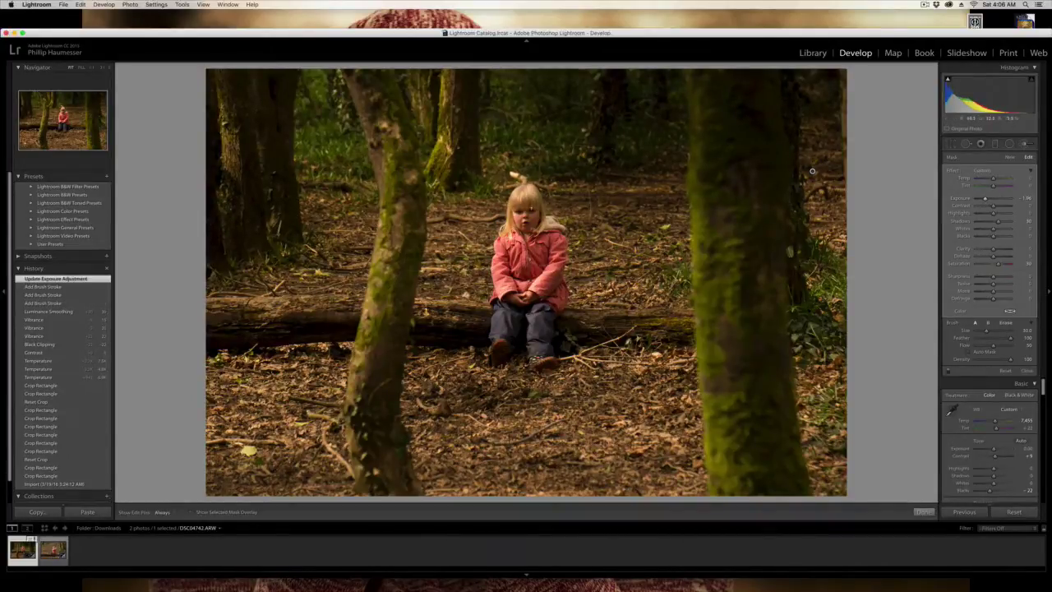
pyautogui.press('alt')
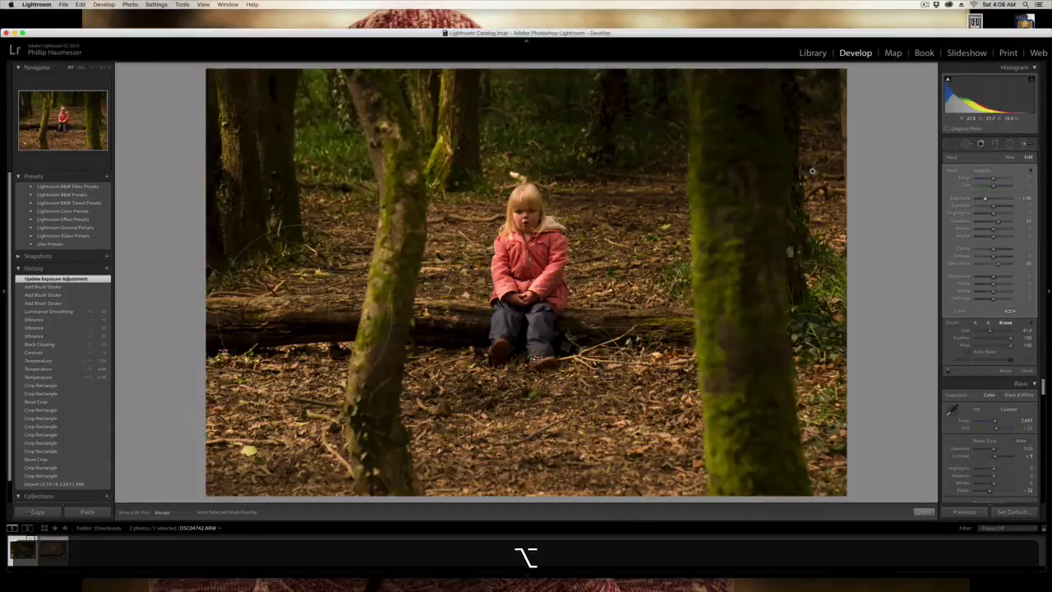
pyautogui.moveTo(239, 257)
pyautogui.mouseDown()
pyautogui.moveTo(292, 276)
pyautogui.moveTo(323, 333)
pyautogui.mouseUp()
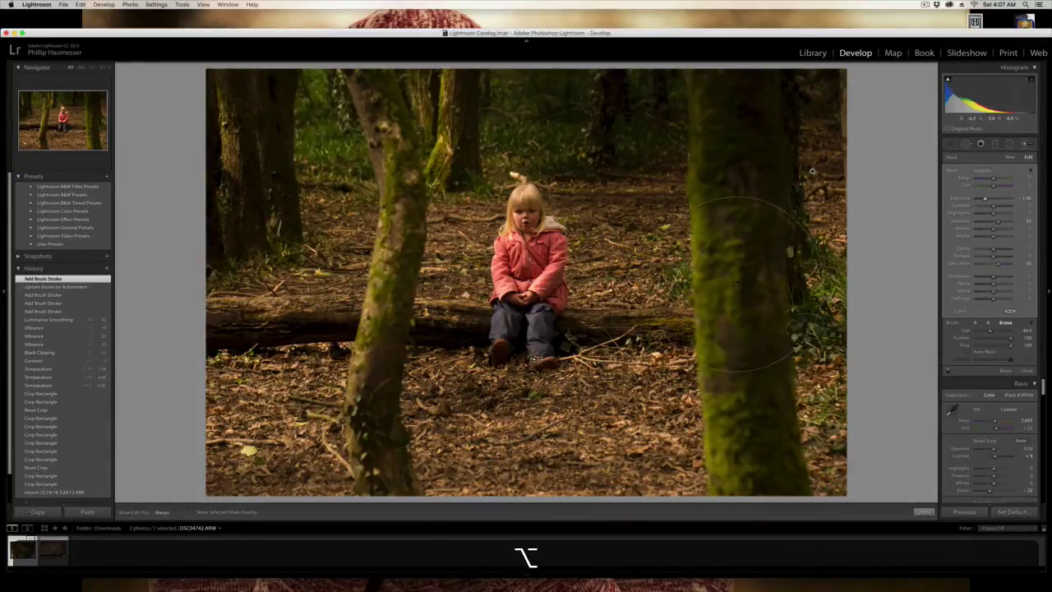
# - Reduce the erase brush size and remove the darkening from the large mossy trunk on the right
pyautogui.scroll(-6, 740, 268)
pyautogui.scroll(-1, 741, 243)
pyautogui.press('h')
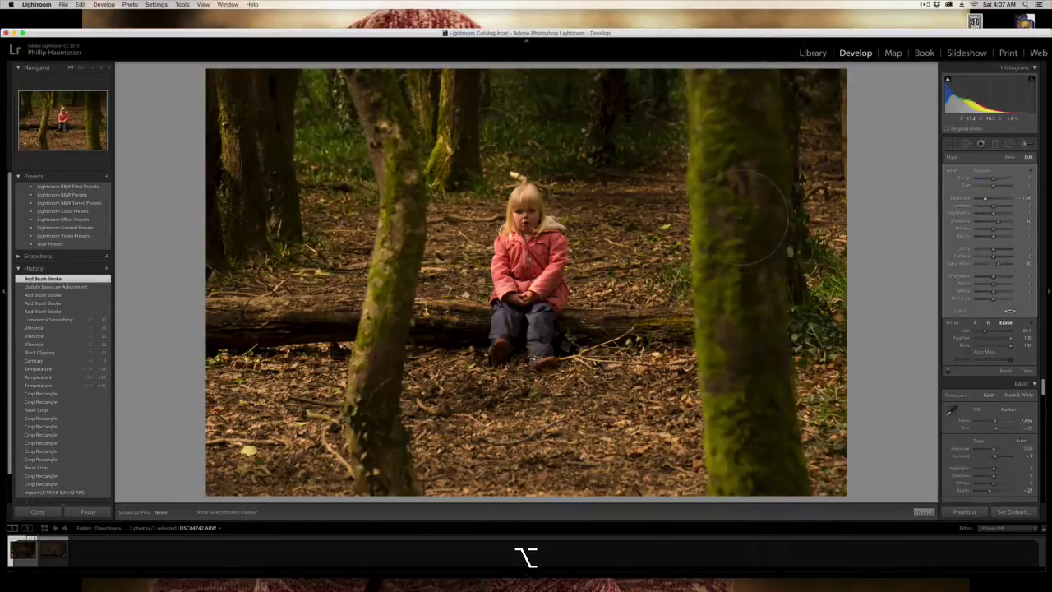
pyautogui.keyDown('alt'); pyautogui.moveTo(738, 231); pyautogui.dragTo(750, 217); pyautogui.keyUp('alt')
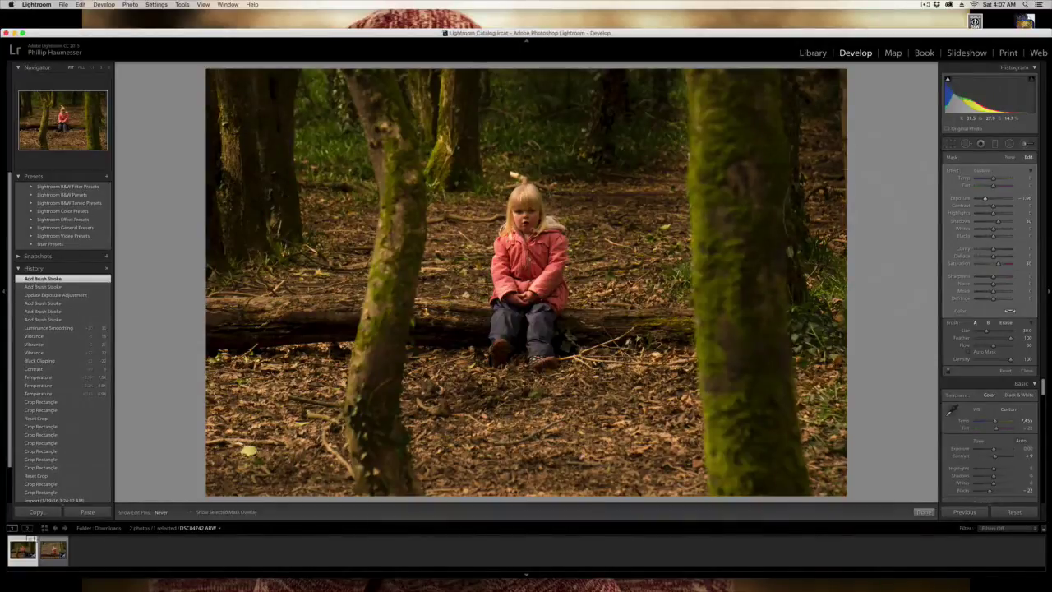
# - Paint more darkening over the background beyond the right mossy trunk and between the trees behind the girl
pyautogui.moveTo(832, 132); pyautogui.dragTo(829, 160)
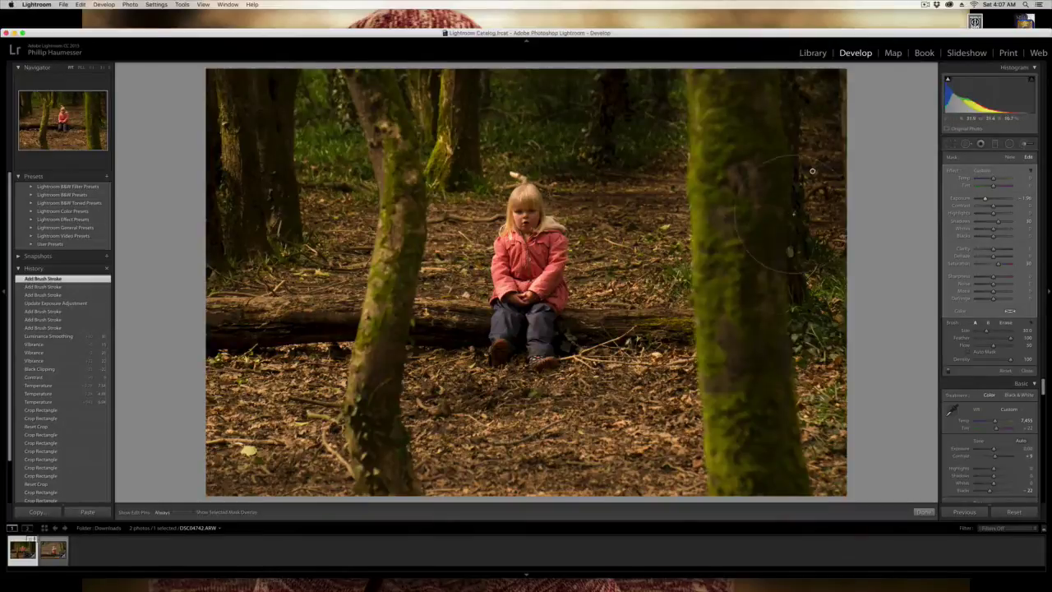
pyautogui.moveTo(630, 107)
pyautogui.mouseDown()
pyautogui.moveTo(631, 123)
pyautogui.moveTo(600, 82)
pyautogui.mouseUp()
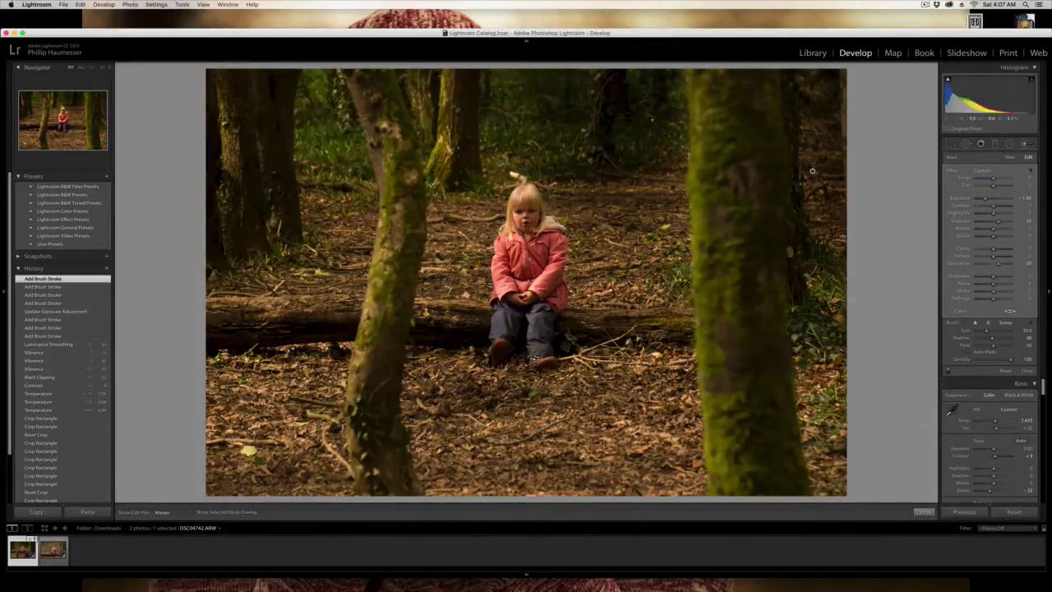
pyautogui.moveTo(610, 115)
pyautogui.mouseDown()
pyautogui.moveTo(625, 105)
pyautogui.moveTo(610, 136)
pyautogui.moveTo(622, 146)
pyautogui.moveTo(589, 113)
pyautogui.moveTo(634, 141)
pyautogui.moveTo(604, 95)
pyautogui.moveTo(613, 136)
pyautogui.moveTo(629, 115)
pyautogui.mouseUp()
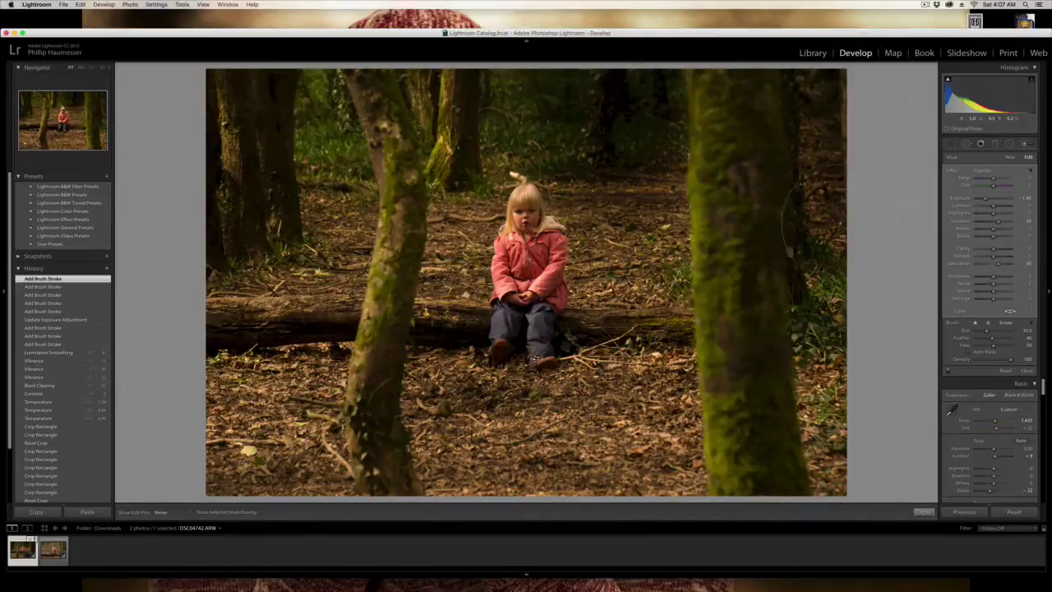
pyautogui.moveTo(864, 162); pyautogui.dragTo(865, 163)
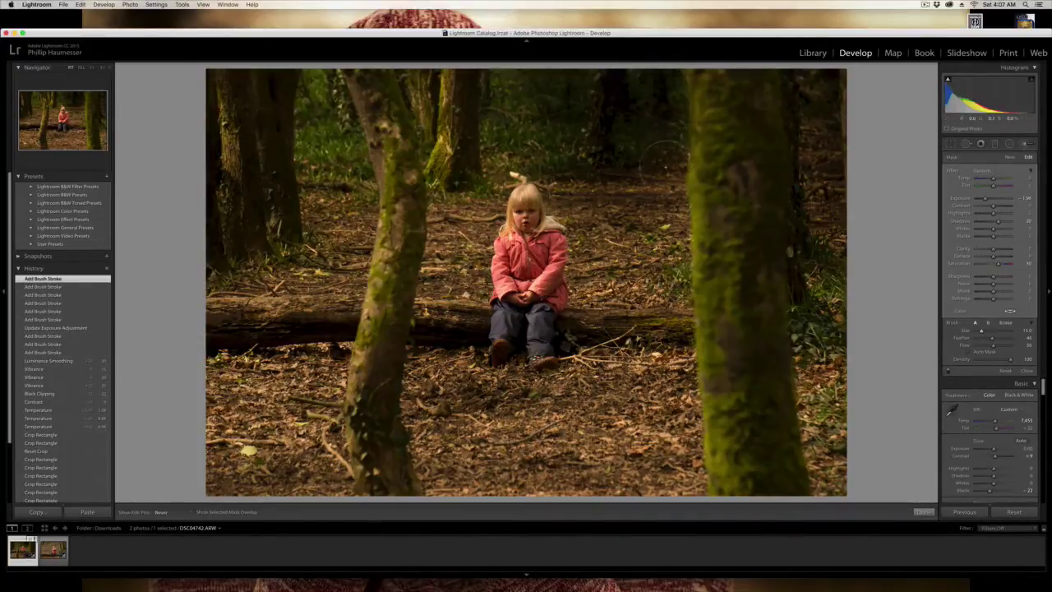
pyautogui.moveTo(667, 180)
pyautogui.mouseDown()
pyautogui.moveTo(666, 117)
pyautogui.moveTo(654, 105)
pyautogui.moveTo(653, 164)
pyautogui.mouseUp()
pyautogui.press('alt')
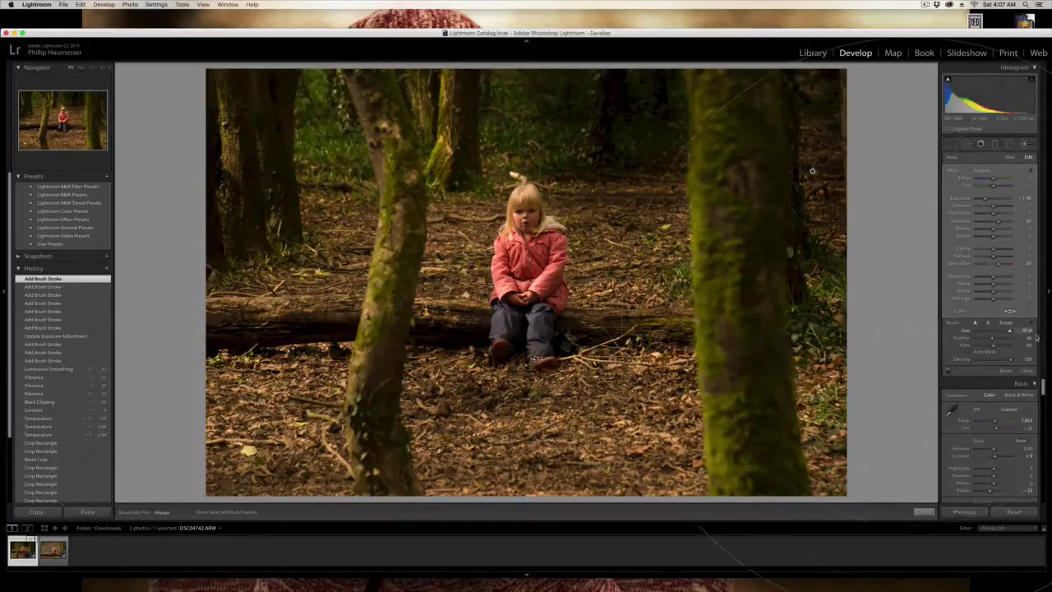
# - Set the brush size to 50 and reduce its feather to 30
pyautogui.moveTo(990, 335)
pyautogui.mouseDown()
pyautogui.moveTo(1012, 335)
pyautogui.moveTo(992, 334)
pyautogui.mouseUp()
pyautogui.click(1024, 331)
pyautogui.write('50')
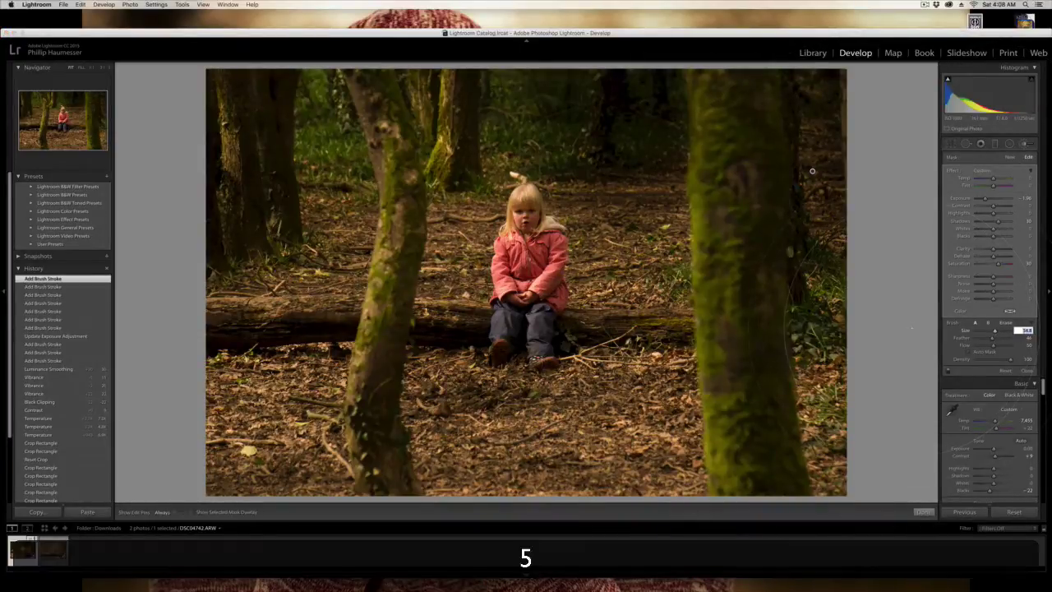
pyautogui.press('Return')
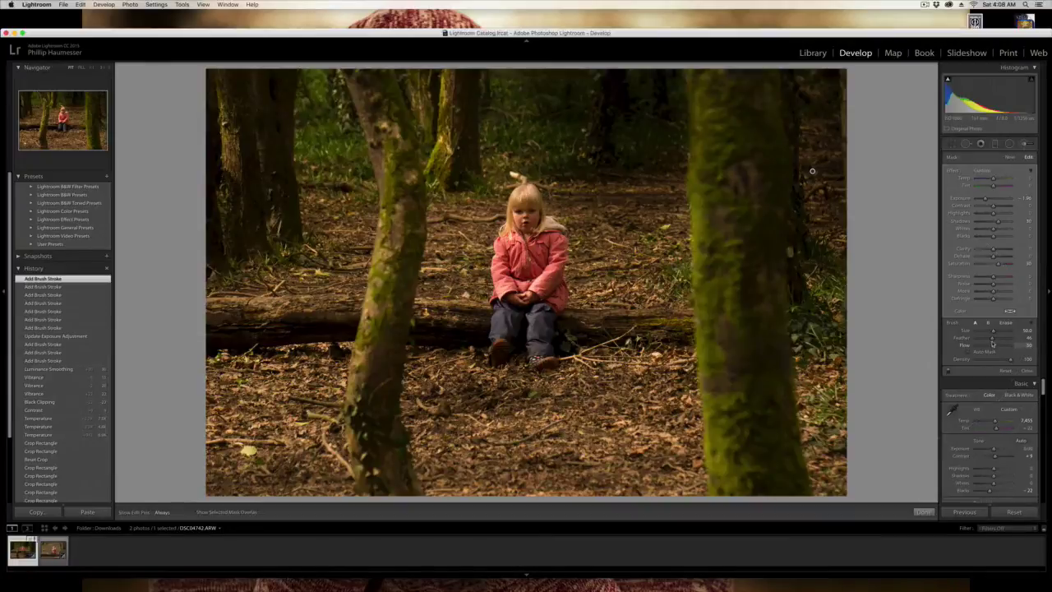
pyautogui.moveTo(995, 344); pyautogui.dragTo(990, 340)
# - Make the brush smaller and paint darkening over the background beyond the right mossy trunk
pyautogui.scroll(-10, 621, 111)
pyautogui.press('h')
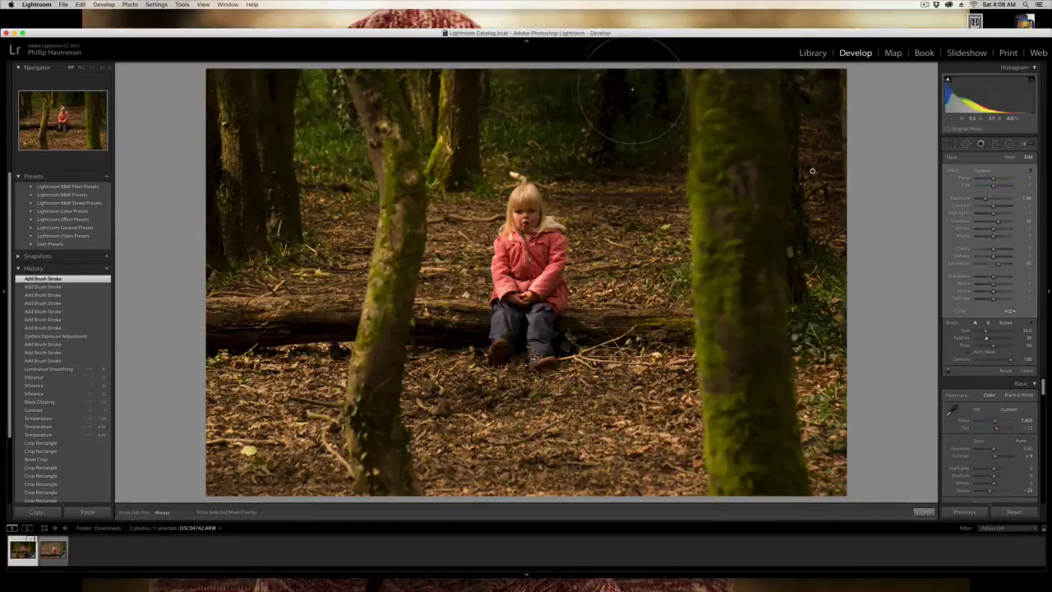
pyautogui.moveTo(816, 140); pyautogui.dragTo(822, 123)
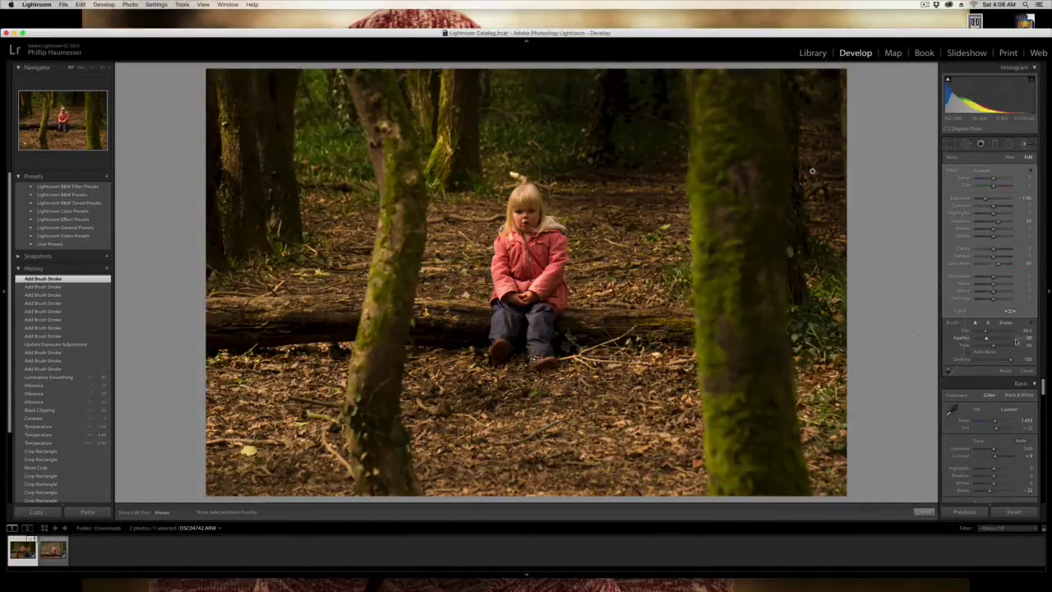
# - Set the brush feather to 37 and darken the upper background from the left trees across to the right mossy trunk
pyautogui.moveTo(988, 339); pyautogui.dragTo(1022, 341)
pyautogui.moveTo(1012, 338)
pyautogui.mouseDown()
pyautogui.moveTo(978, 342)
pyautogui.moveTo(989, 341)
pyautogui.mouseUp()
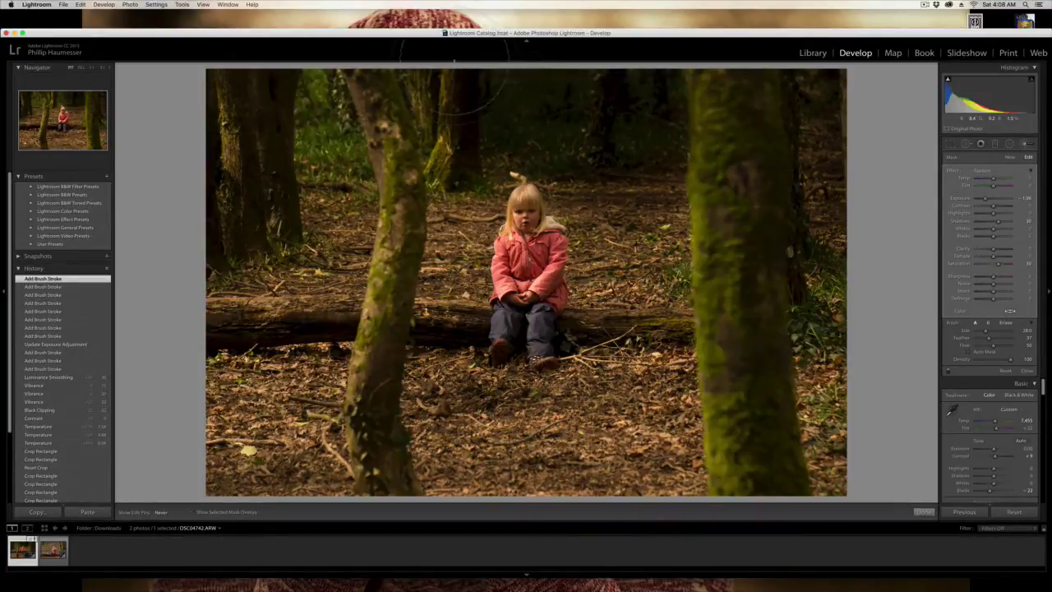
pyautogui.moveTo(455, 78)
pyautogui.mouseDown()
pyautogui.moveTo(545, 111)
pyautogui.moveTo(617, 119)
pyautogui.moveTo(619, 92)
pyautogui.moveTo(642, 136)
pyautogui.mouseUp()
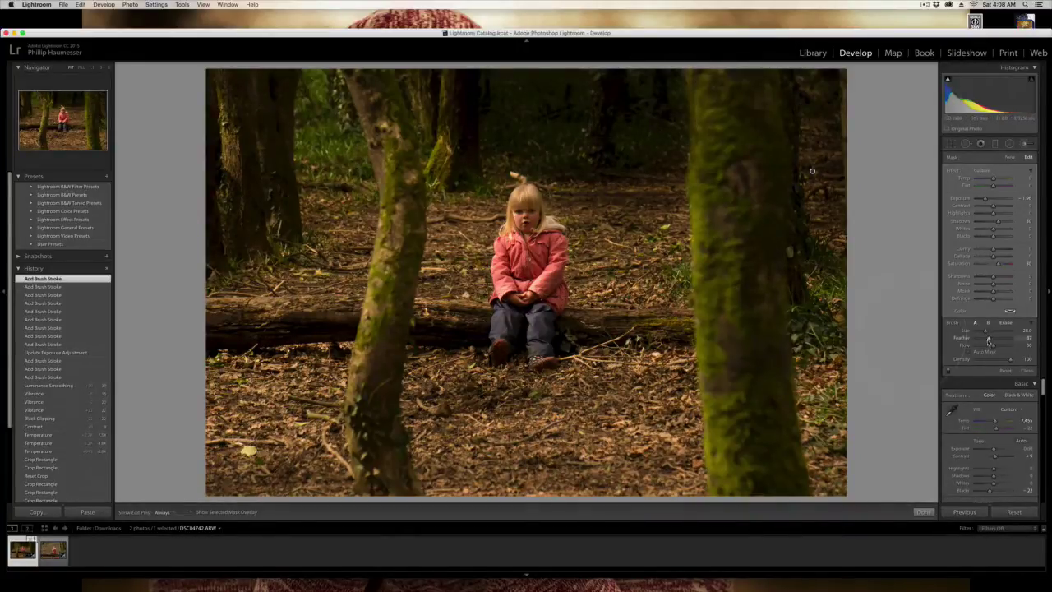
# - Raise the brush feather to about 73 and darken the background just above and to the right of the girl
pyautogui.moveTo(990, 340); pyautogui.dragTo(1003, 340)
pyautogui.press('h')
pyautogui.press('h')
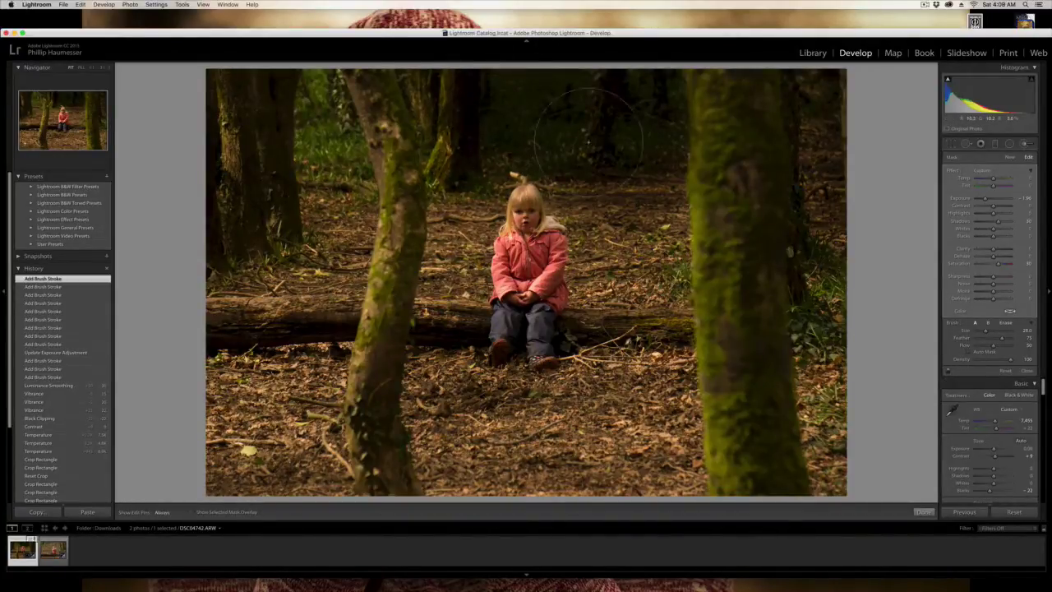
pyautogui.click(587, 131)
# - Erase excess darkening from the brush mask with a small erase brush
pyautogui.press('alt')
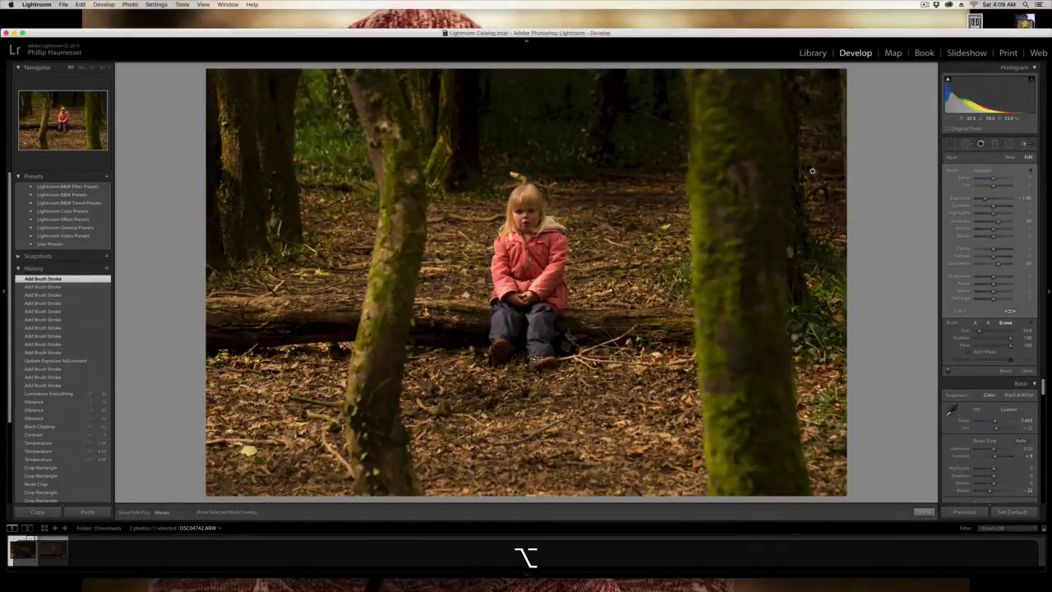
pyautogui.press('h')
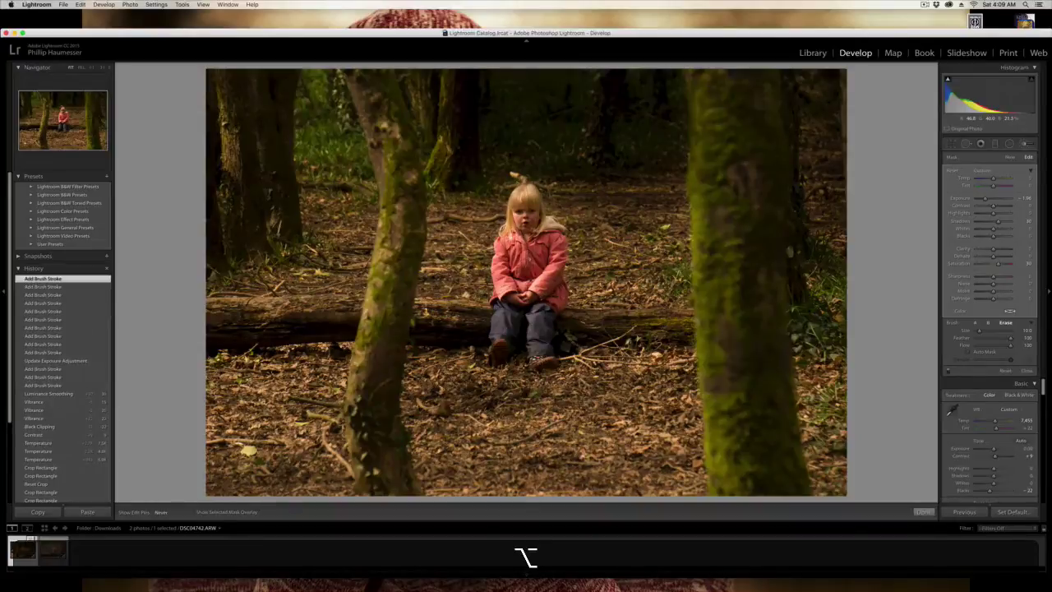
pyautogui.press('h')
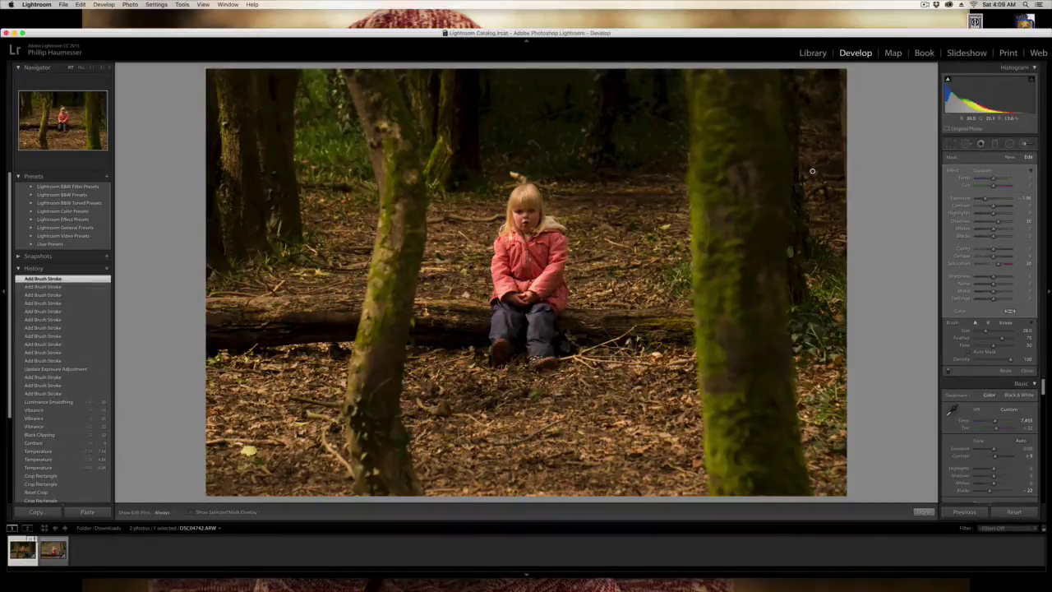
# - Send the retouched woodland photo from Lightroom to Photoshop CC 2015 for further editing
pyautogui.rightClick(639, 206)
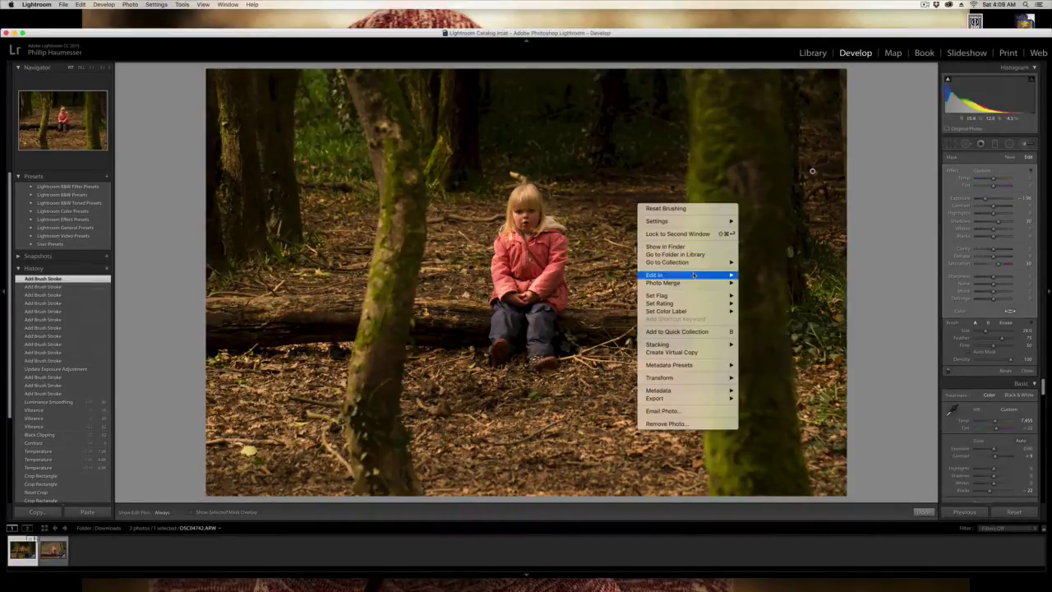
pyautogui.moveTo(694, 275)
pyautogui.click(775, 275)
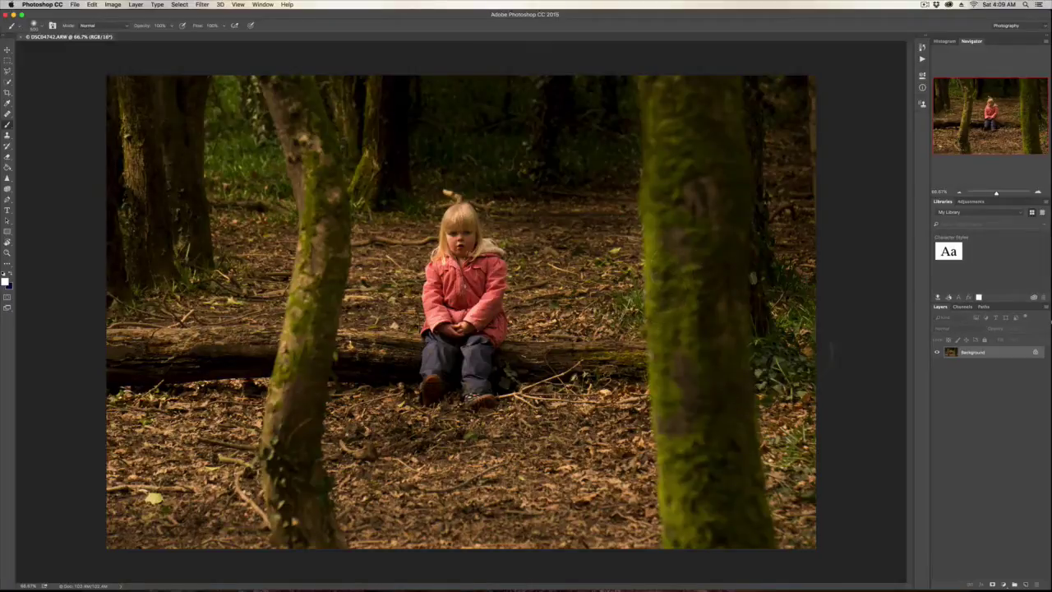
# - Unlock the Background layer and duplicate it
pyautogui.press('super')
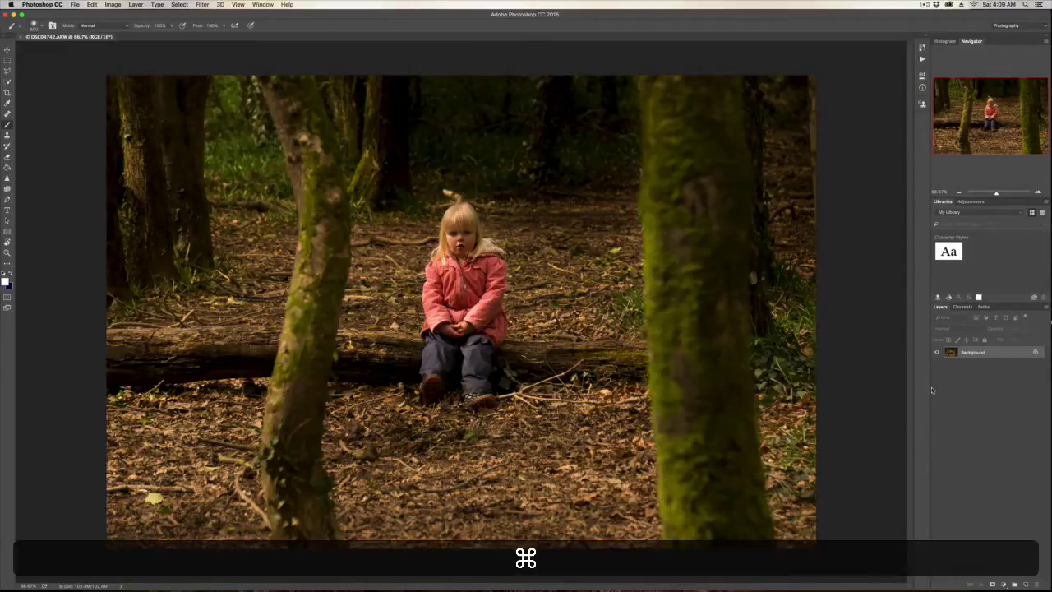
pyautogui.click(1035, 352)
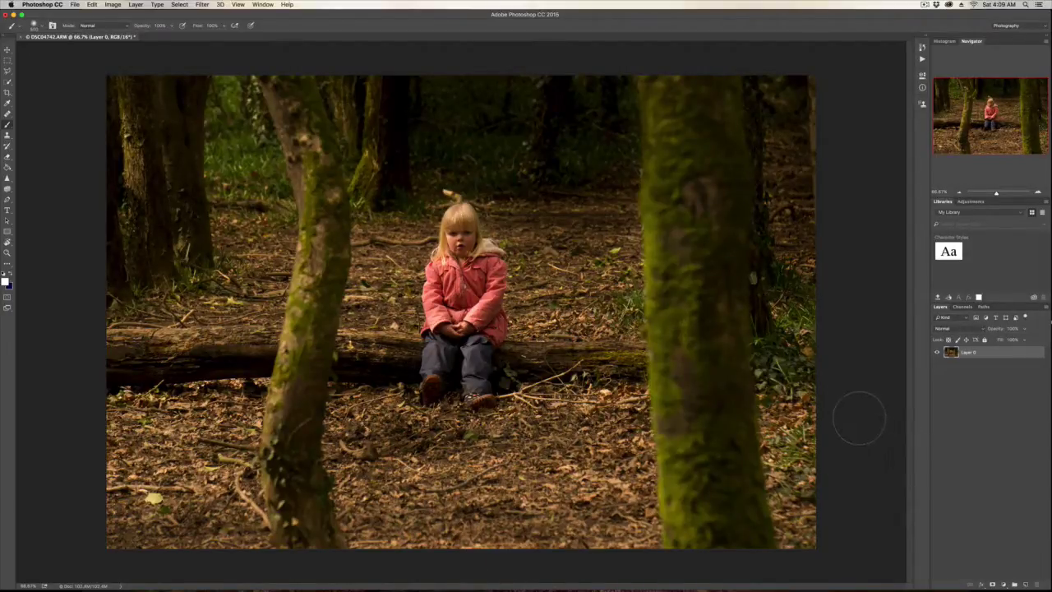
pyautogui.press('super+j')
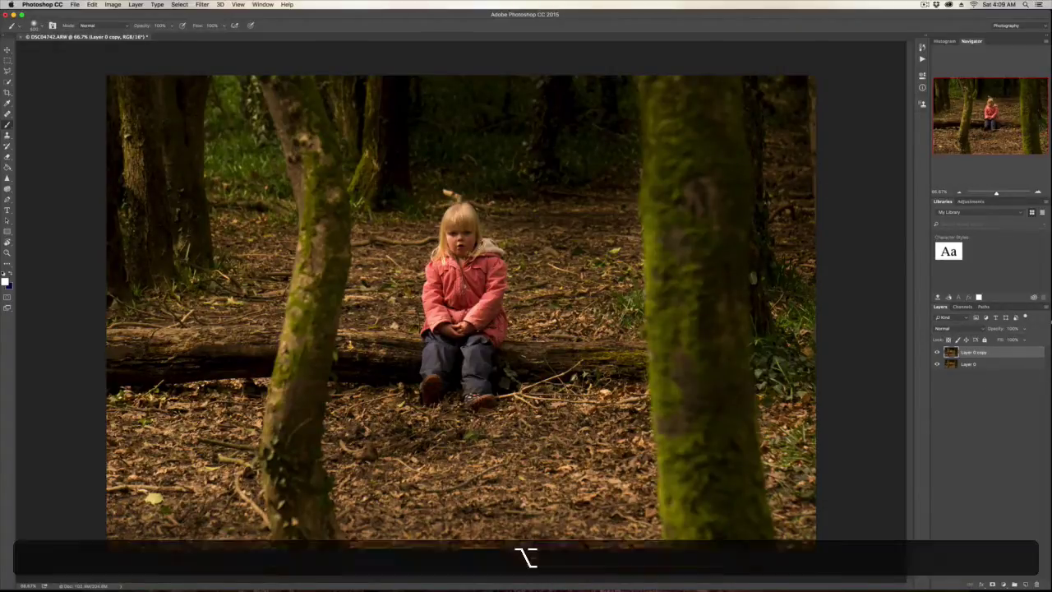
# - Ready a small content-aware Spot Healing Brush for retouching the girl's face
pyautogui.scroll(6, 461, 234)
pyautogui.scroll(3, 430, 176)
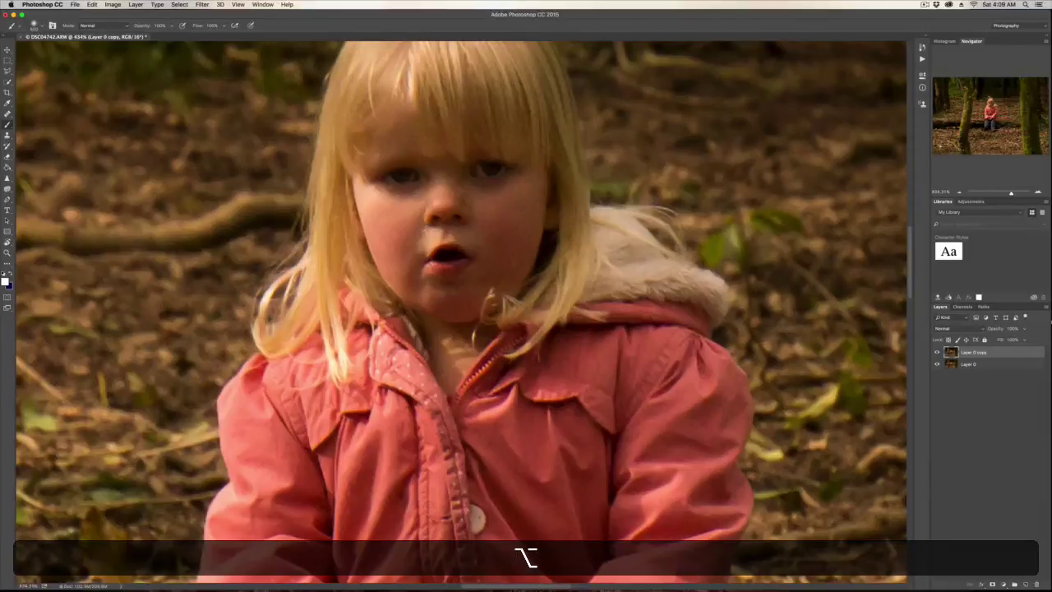
pyautogui.press('j')
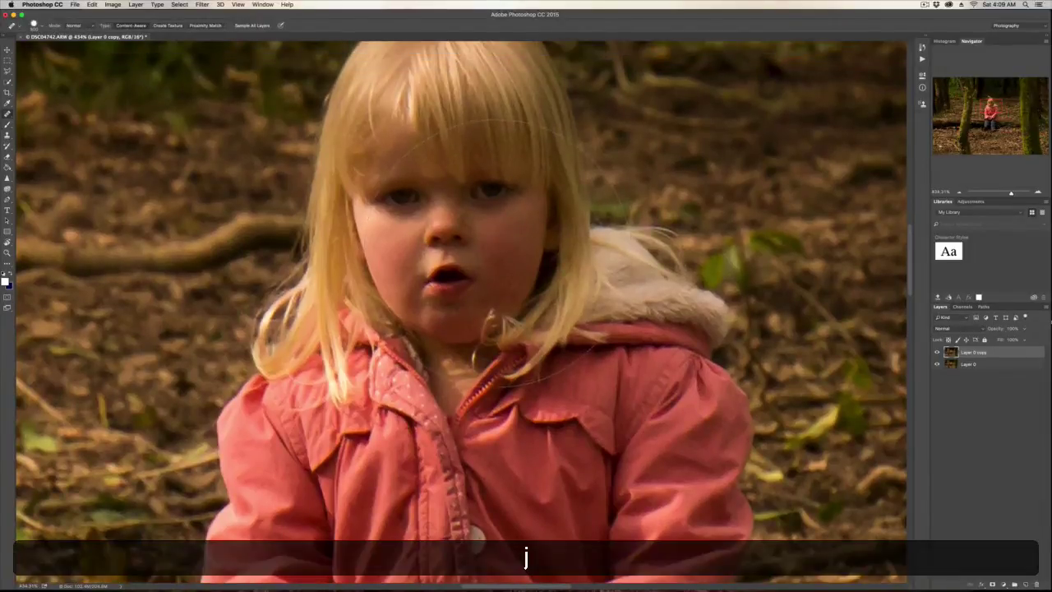
pyautogui.press('[')
pyautogui.press('[')
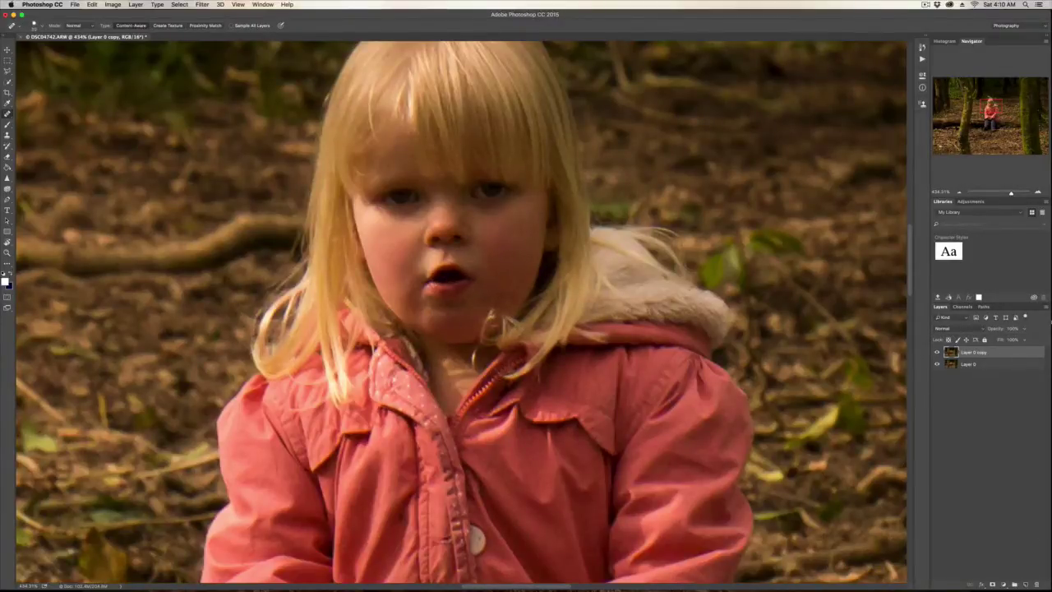
pyautogui.scroll(3, 466, 256)
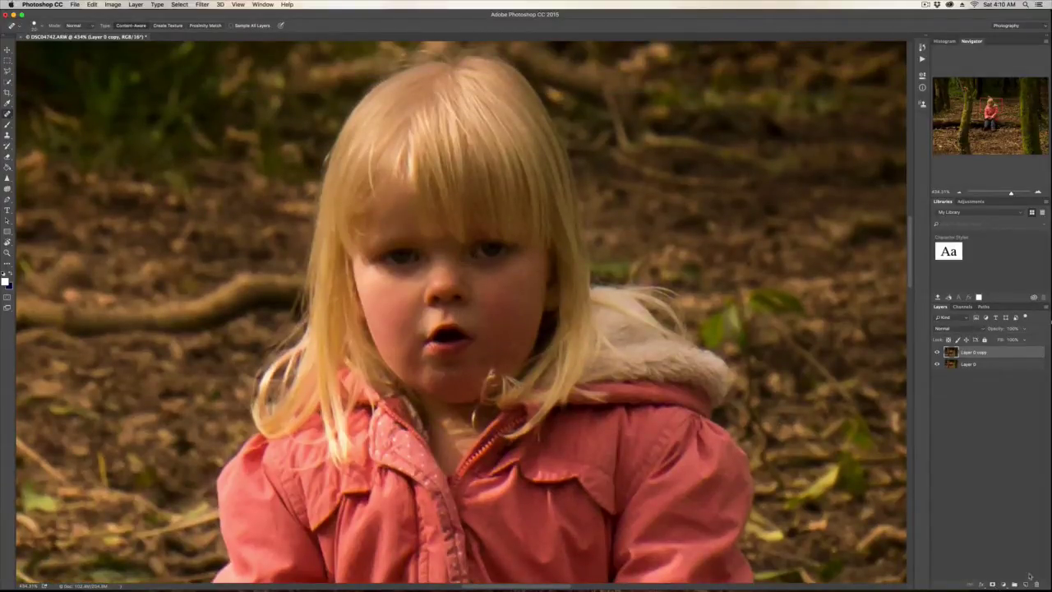
# - Add a new layer above the duplicate, filled with 50% gray and blended in Overlay mode
pyautogui.click(997, 586)
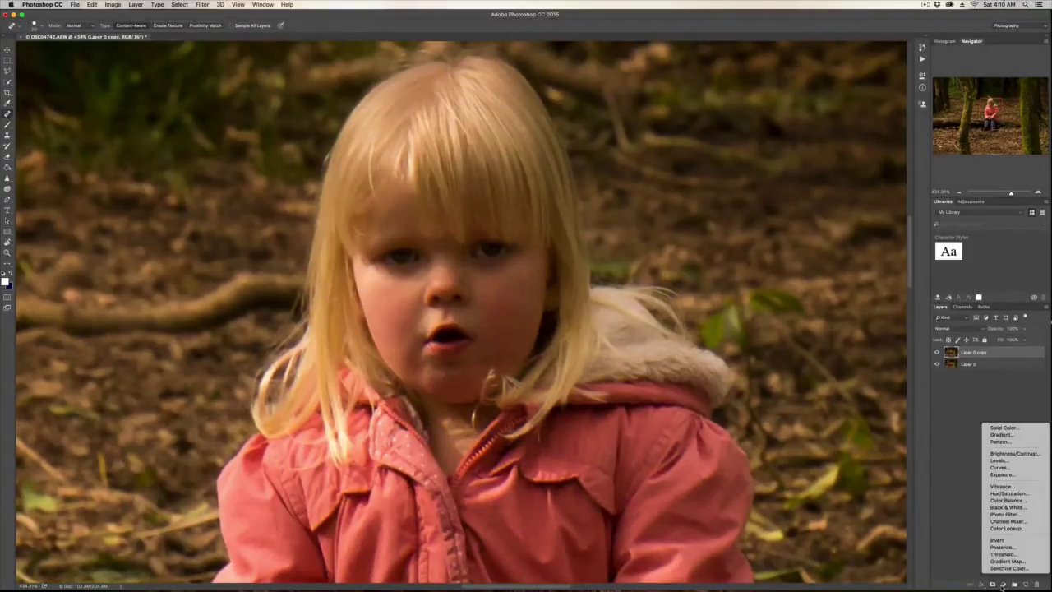
pyautogui.click(959, 538)
pyautogui.click(1026, 585)
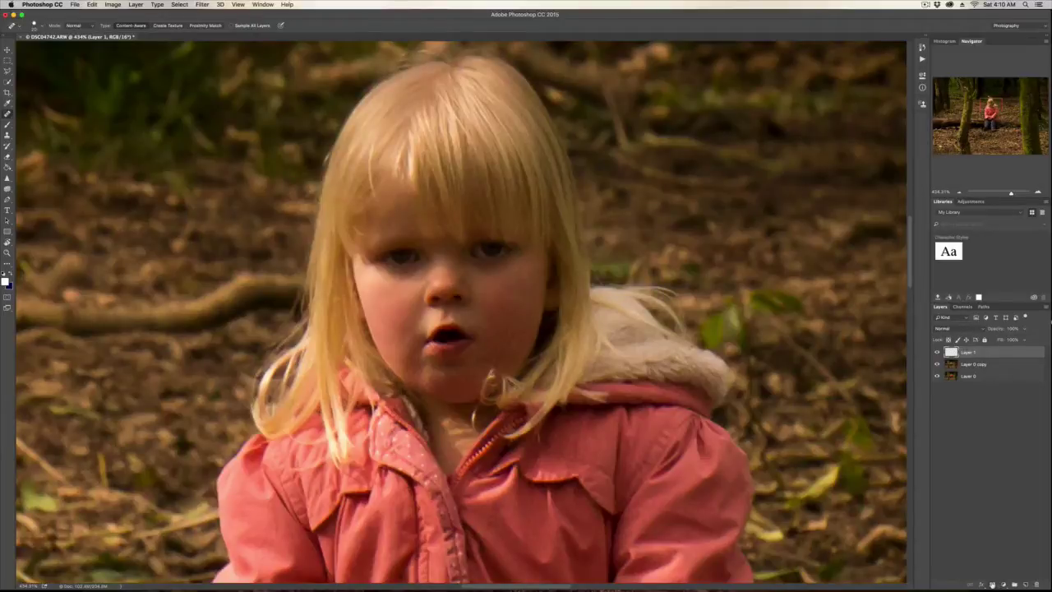
pyautogui.hotkey('shift', 'F5')
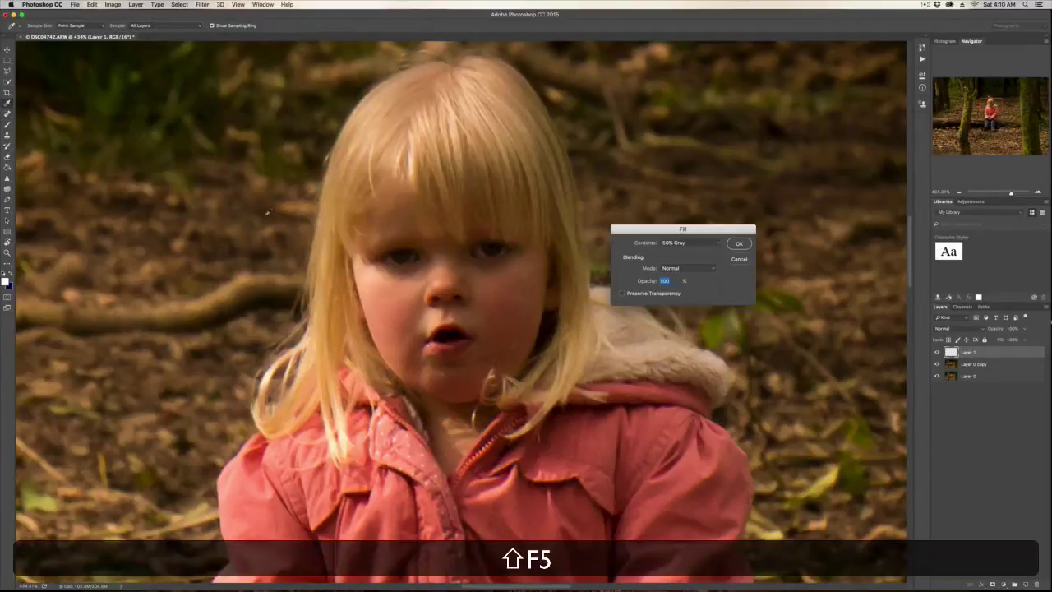
pyautogui.click(738, 244)
pyautogui.press('j')
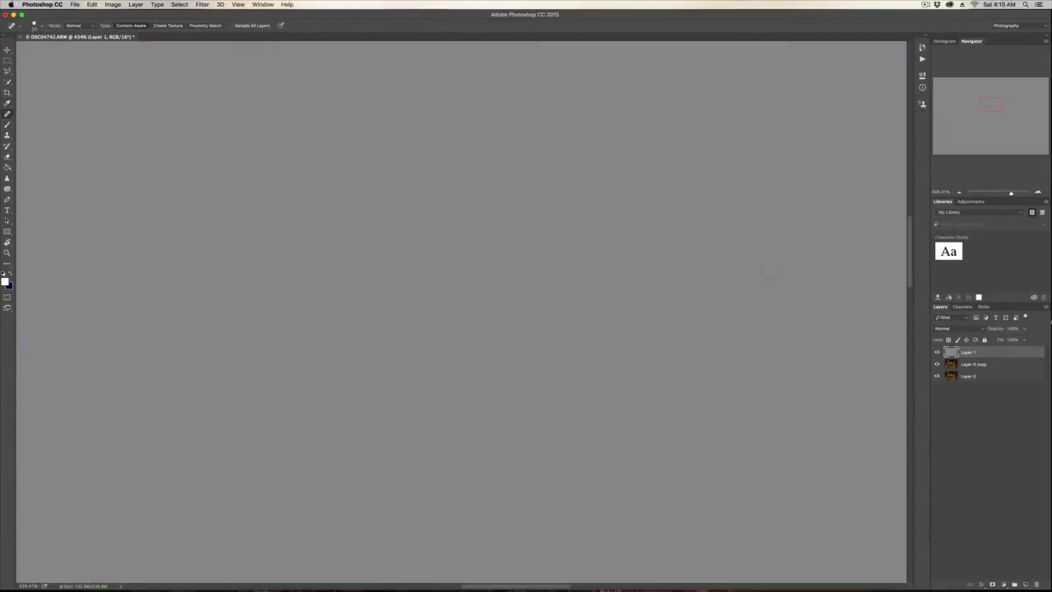
pyautogui.click(958, 327)
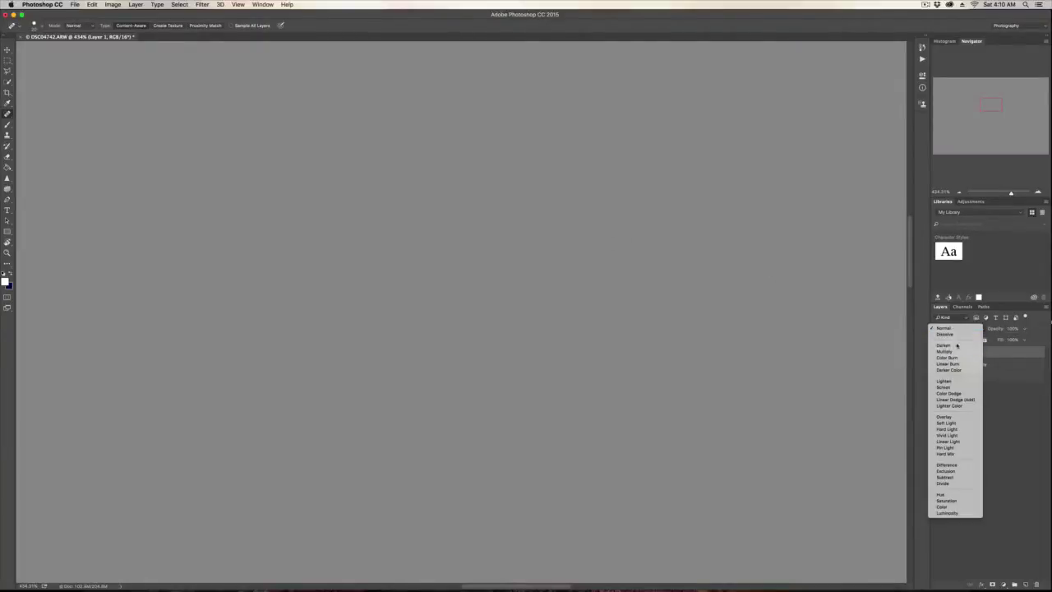
pyautogui.click(967, 417)
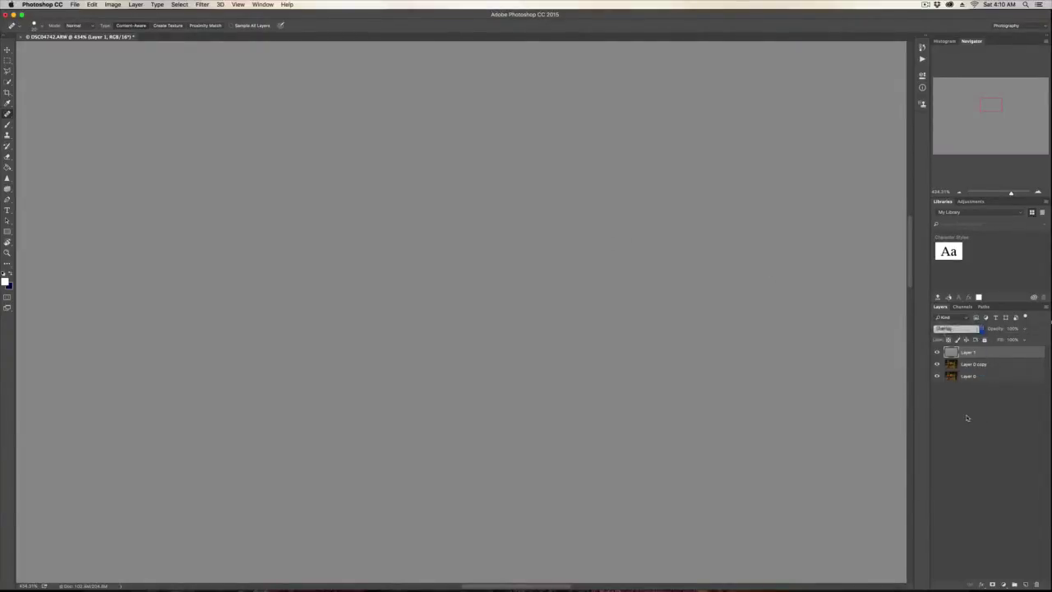
# - Set the Brush tool to 10% opacity for dodging and burning around the girl's eyes
pyautogui.keyDown('alt'); pyautogui.scroll(3, 463, 263); pyautogui.keyUp('alt')
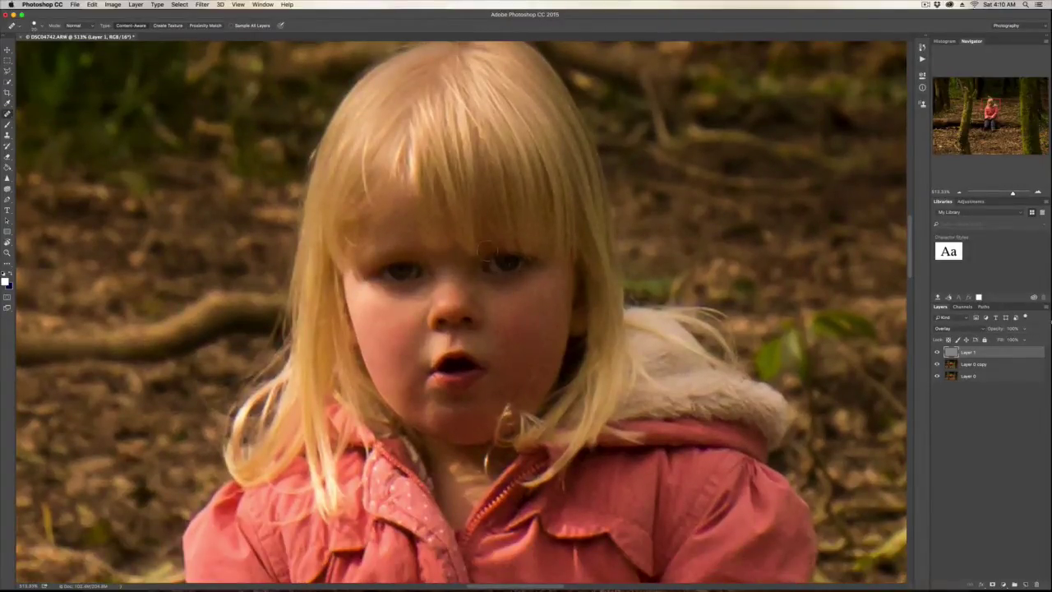
pyautogui.press('b')
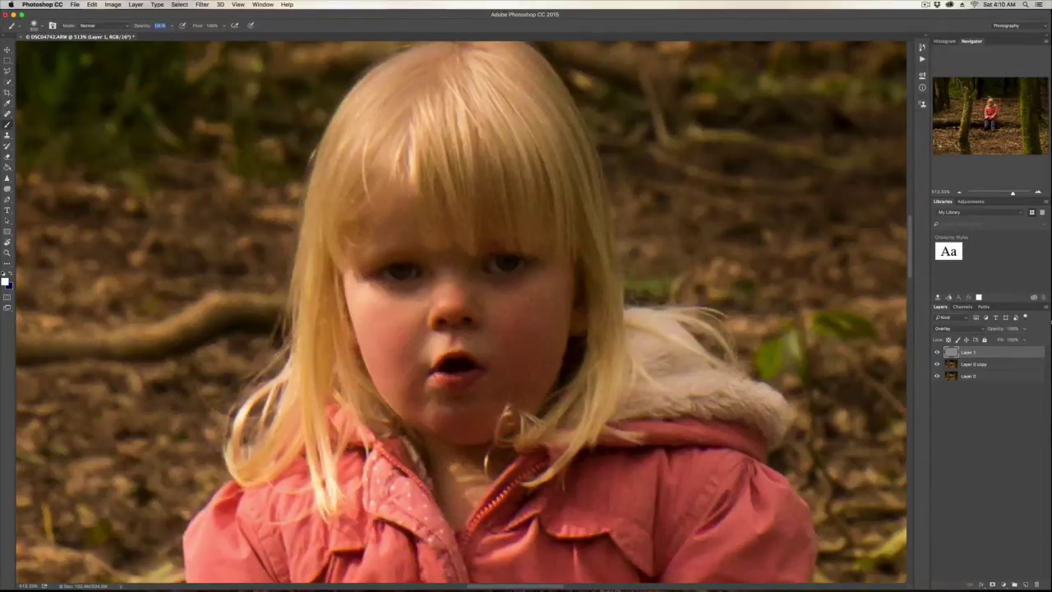
pyautogui.write('10')
pyautogui.press('Return')
pyautogui.scroll(3, 407, 267)
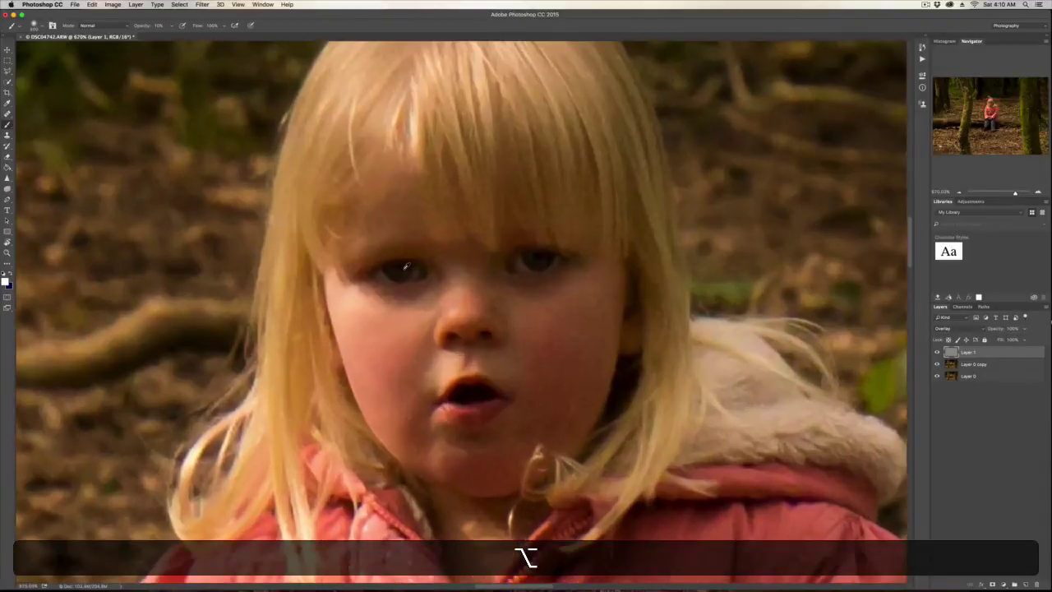
pyautogui.scroll(1, 407, 267)
pyautogui.scroll(1, 551, 287)
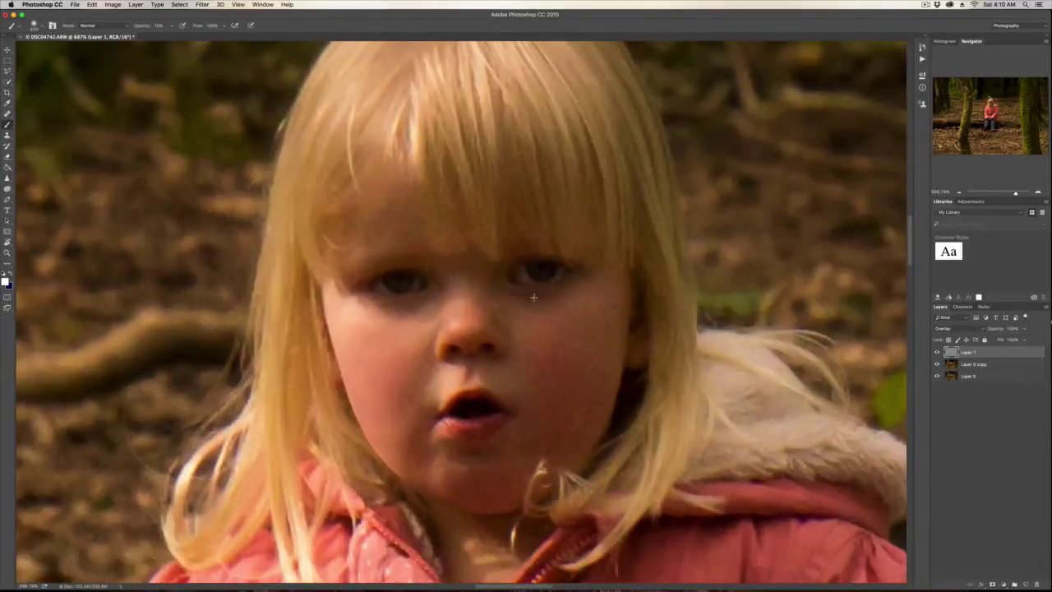
pyautogui.press('b')
pyautogui.press('z')
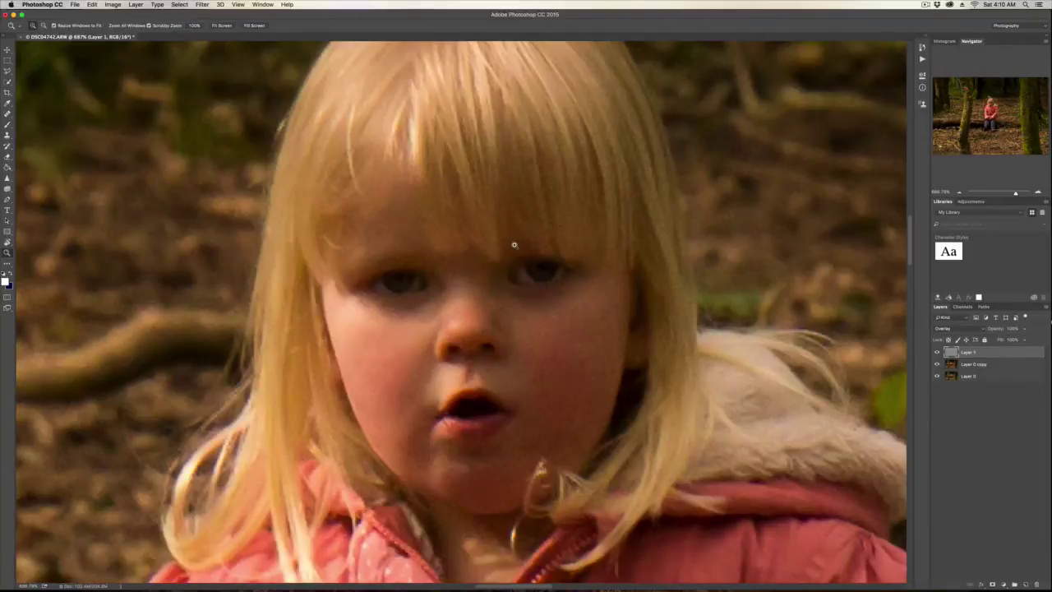
pyautogui.press('b')
# - Swap to the dark foreground colour and shrink the brush to fit the fine details of the girl's eyes
pyautogui.press('x')
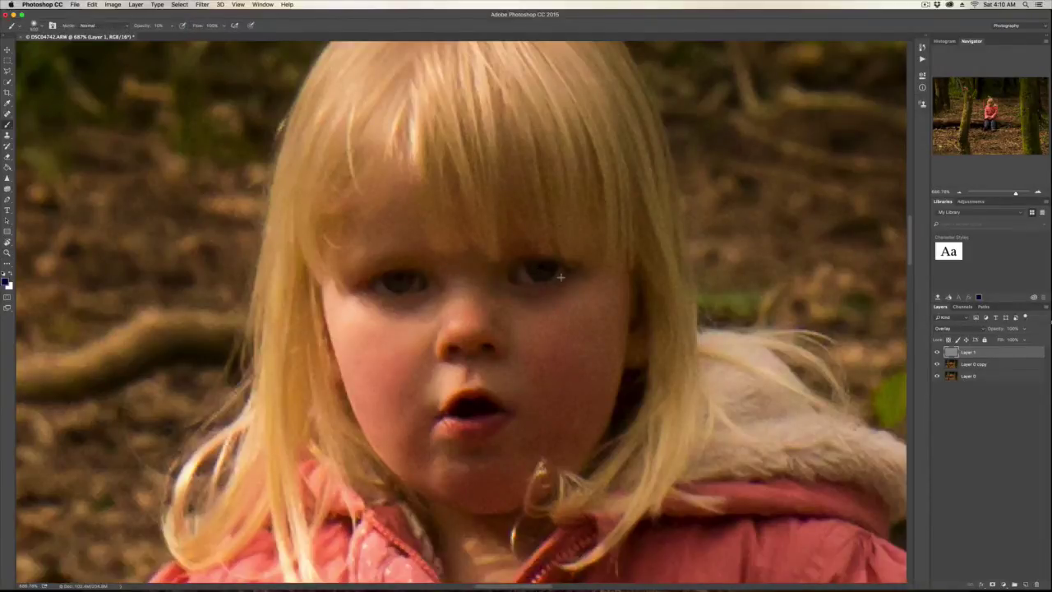
pyautogui.press('[')
pyautogui.press('[')
pyautogui.scroll(-3, 541, 267)
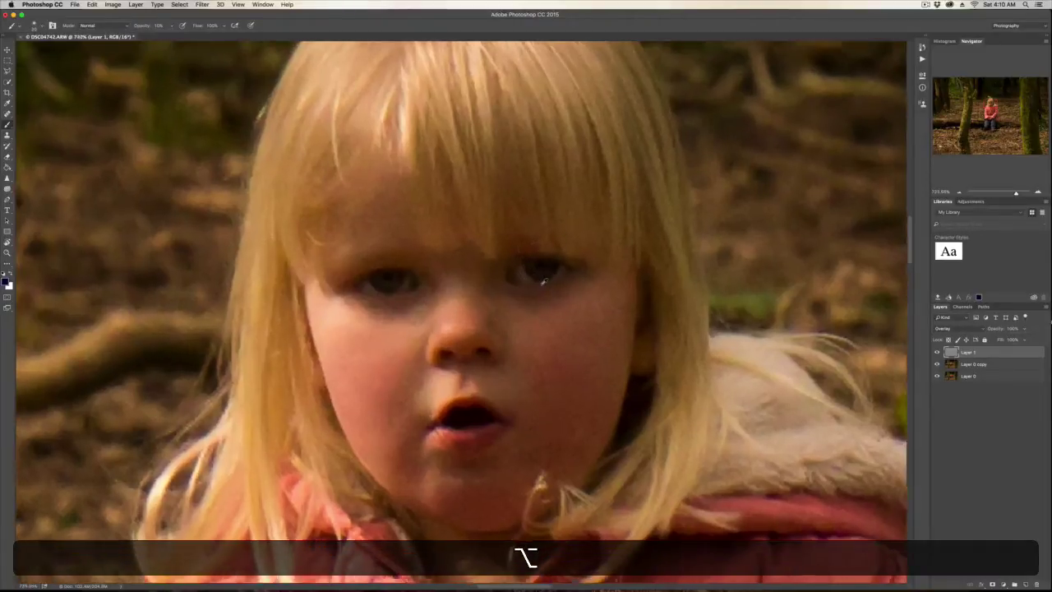
pyautogui.scroll(3, 542, 281)
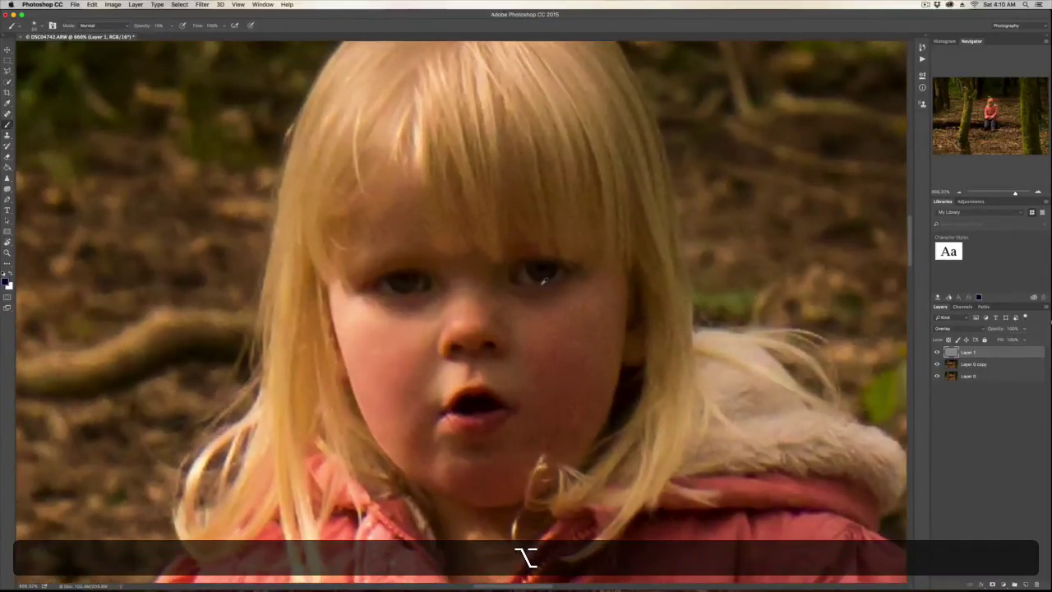
pyautogui.press('[')
pyautogui.press('[')
pyautogui.press('[')
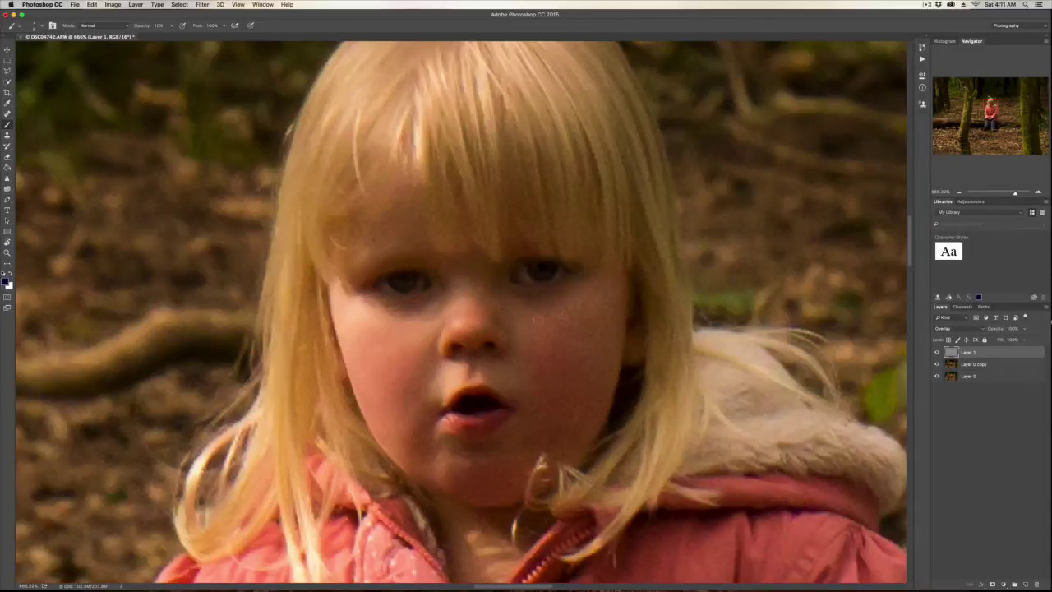
# - Dodge and burn the girl's eyes with a tiny brush, then compare them with the gray layer hidden and shown
pyautogui.press('[')
pyautogui.press('x')
pyautogui.press(']')
pyautogui.press('[')
pyautogui.press(']')
pyautogui.click(936, 351)
pyautogui.click(936, 351)
pyautogui.click(937, 351)
pyautogui.click(936, 351)
# - Fine-tune the eye shading and brighten the iris nearer the left tree with a small white brush stroke
pyautogui.press('x')
pyautogui.press('[')
pyautogui.press(']')
pyautogui.press('x')
pyautogui.press('c')
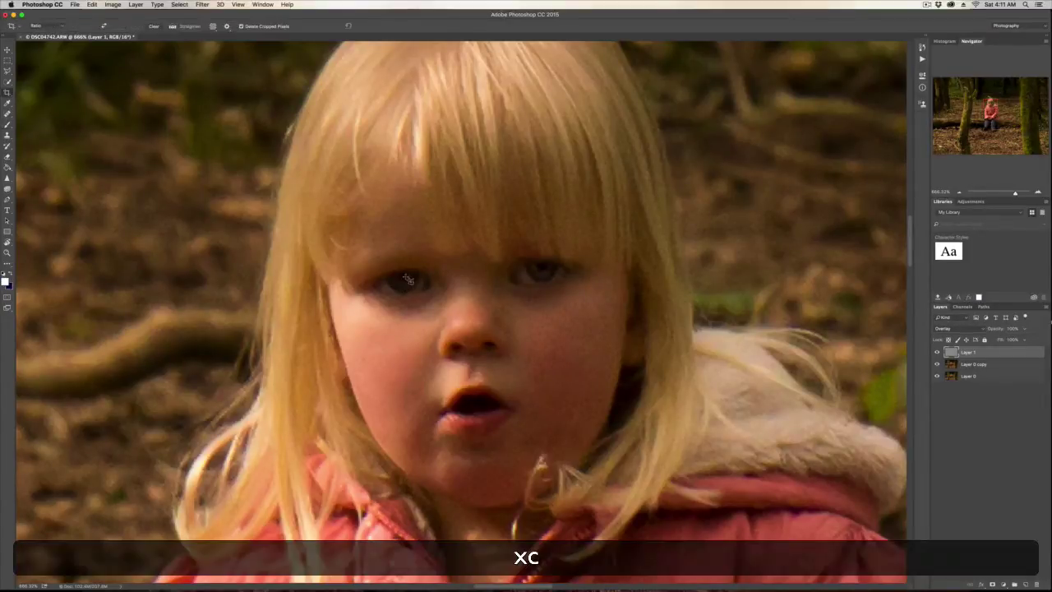
pyautogui.press('b')
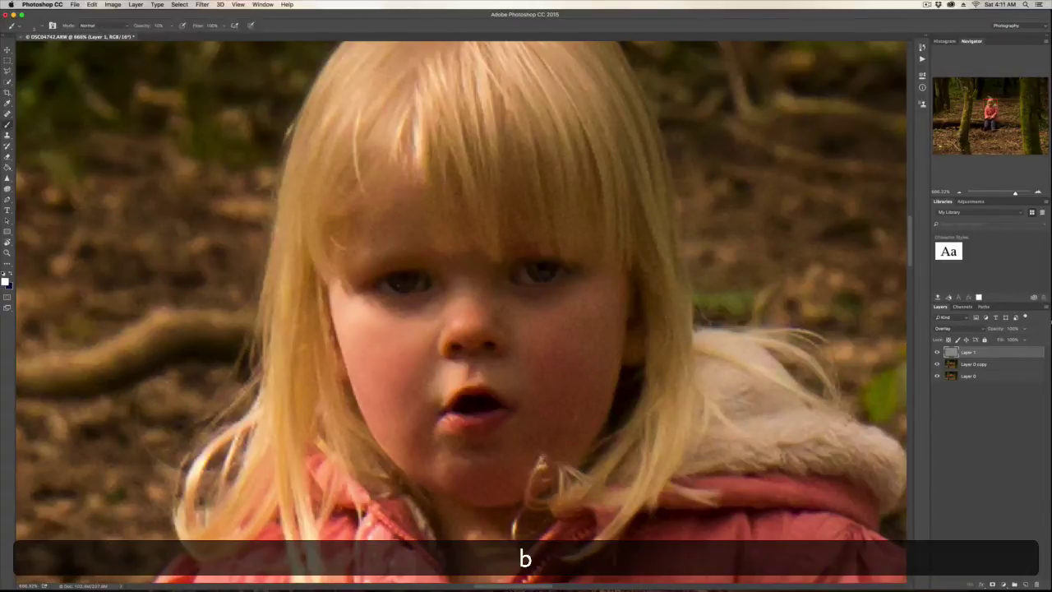
pyautogui.press(']')
pyautogui.moveTo(412, 278); pyautogui.dragTo(392, 281)
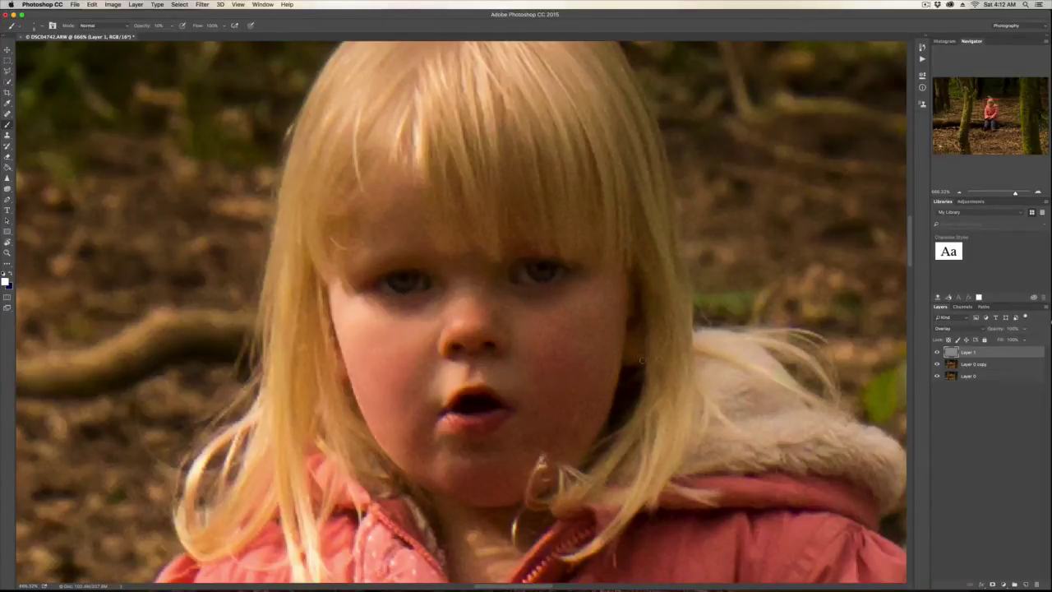
# - Add a Curves adjustment layer above the gray layer and lift the midtones from input 111 to about output 146
pyautogui.scroll(-3, 633, 342)
pyautogui.scroll(3, 619, 343)
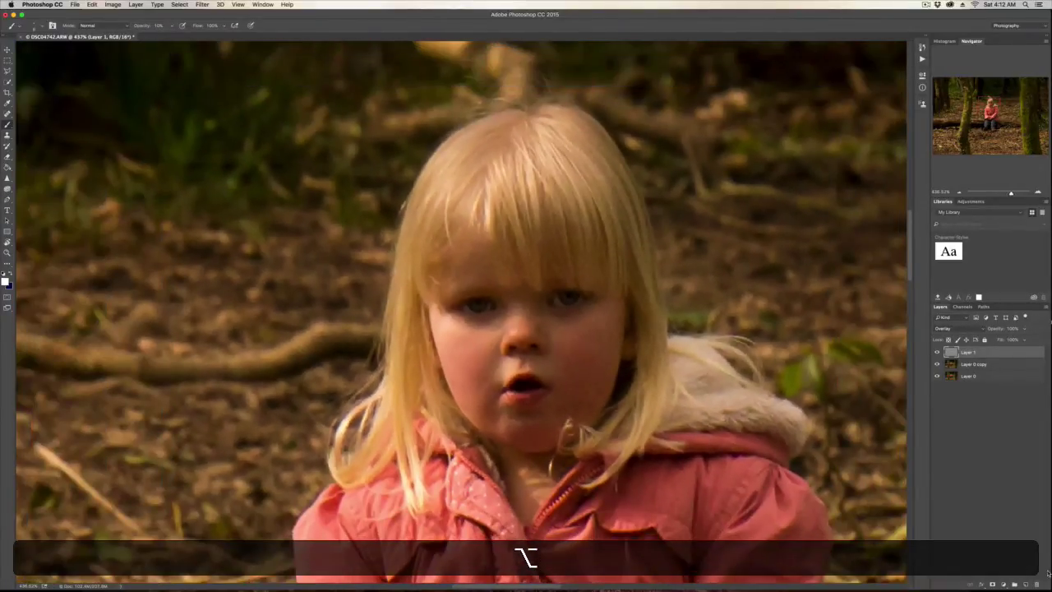
pyautogui.click(1004, 585)
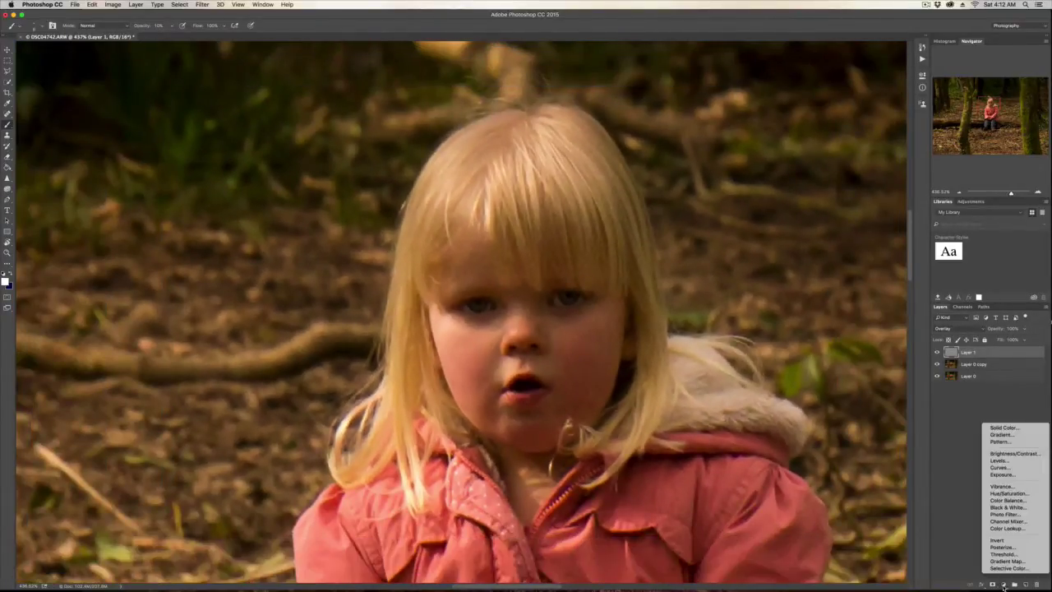
pyautogui.click(1018, 467)
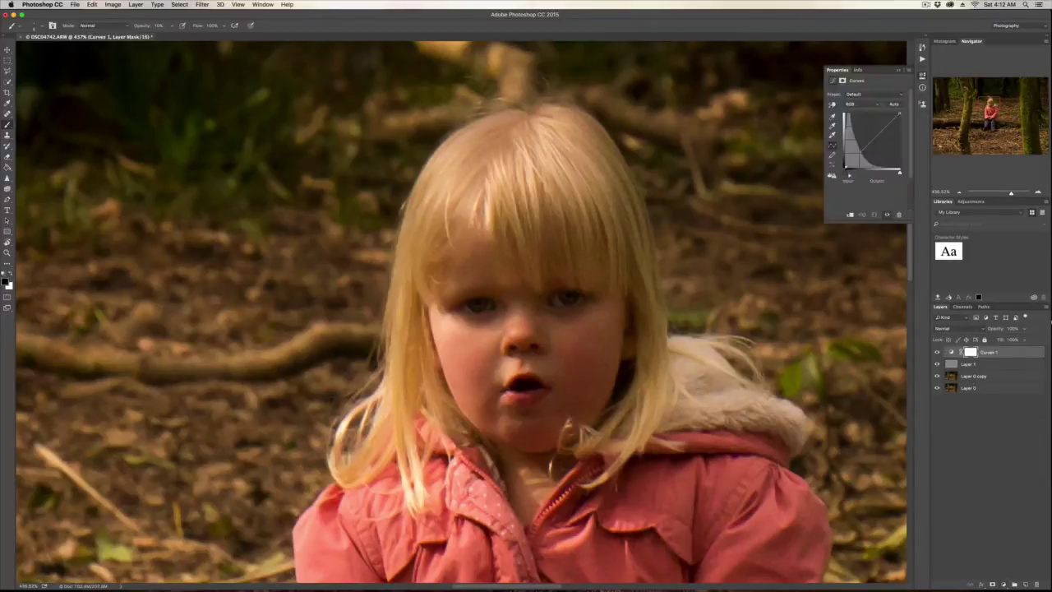
pyautogui.moveTo(868, 144); pyautogui.dragTo(868, 133)
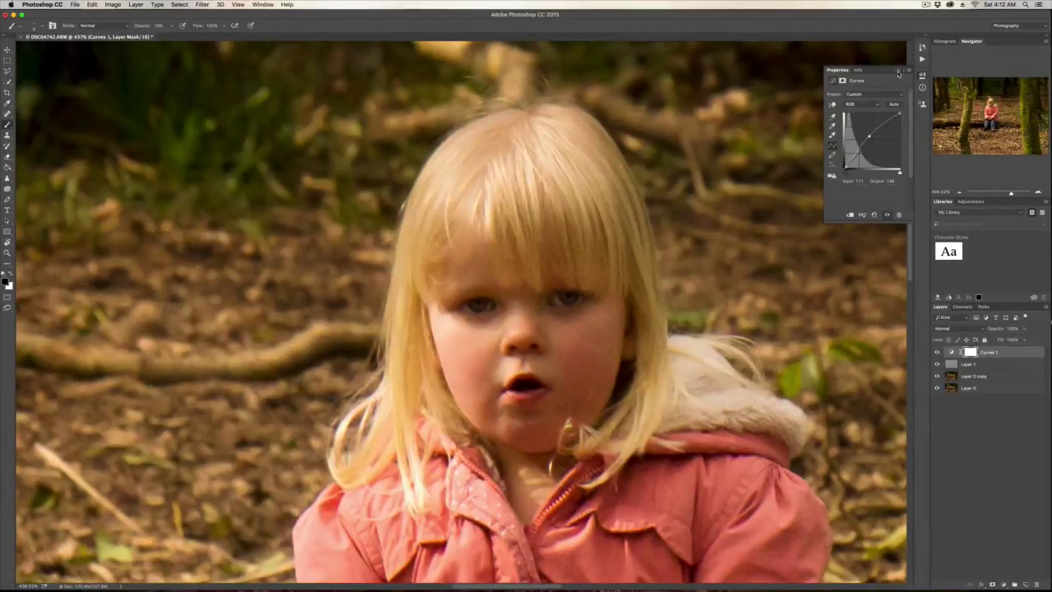
pyautogui.click(900, 69)
# - Invert the Curves 1 layer mask to black and ready the Brush tool with white as the foreground colour
pyautogui.press('super+i')
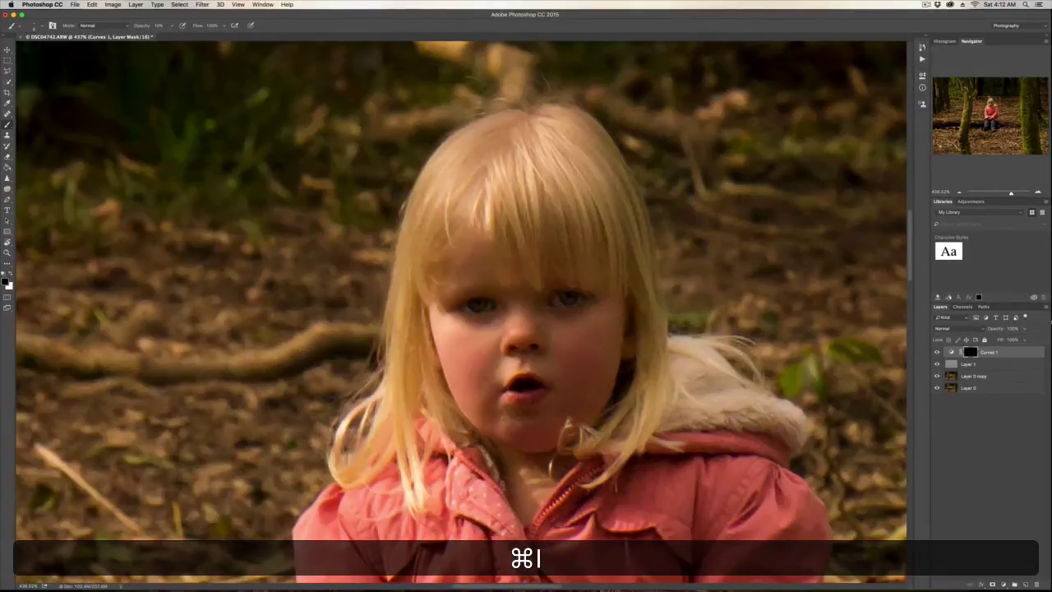
pyautogui.press('b')
pyautogui.press('x')
# - Reveal the Curves brightening on both of the girl's irises with a larger white brush at 100% opacity
pyautogui.keyDown('alt'); pyautogui.scroll(2, 537, 286); pyautogui.keyUp('alt')
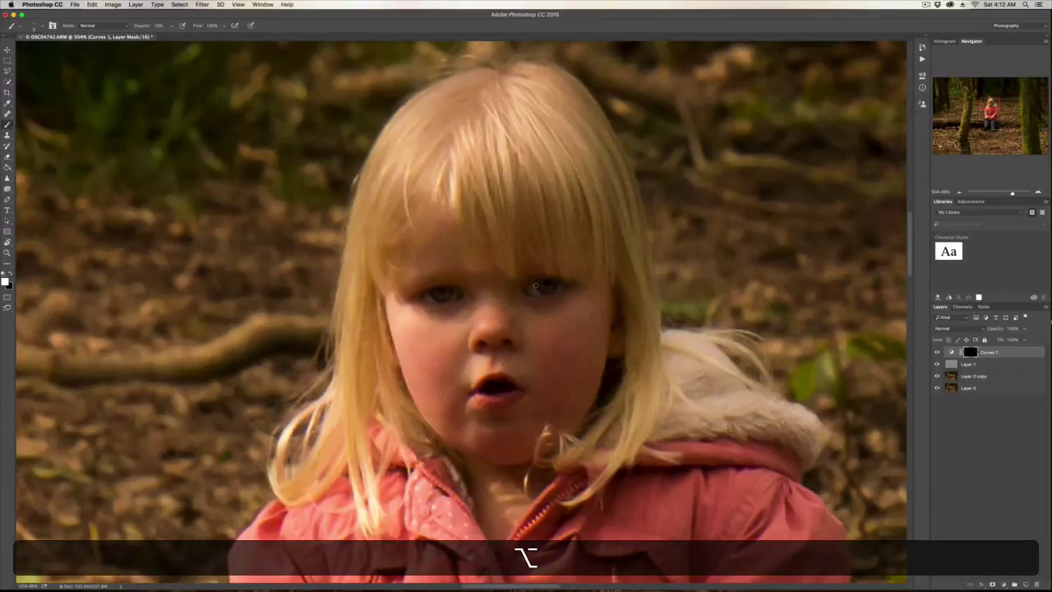
pyautogui.press(']')
pyautogui.press(']')
pyautogui.press(']')
pyautogui.press(']')
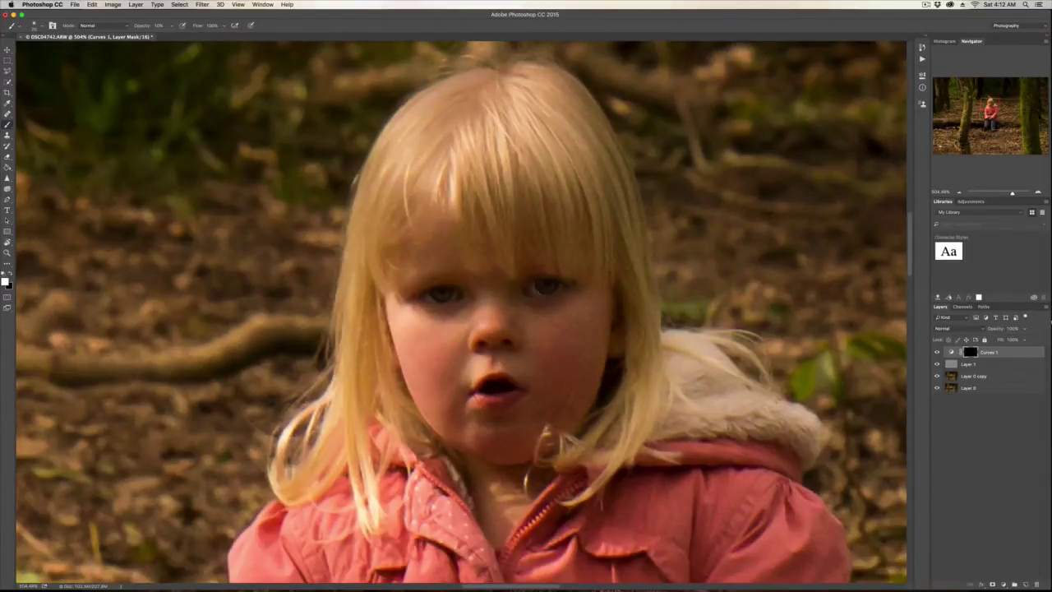
pyautogui.write('0')
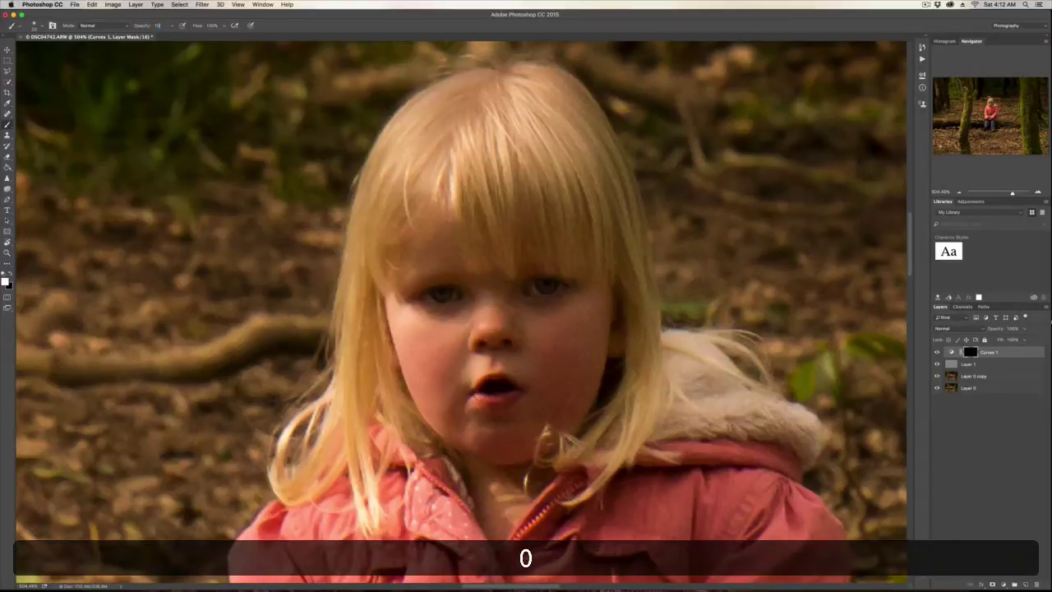
pyautogui.press('Return')
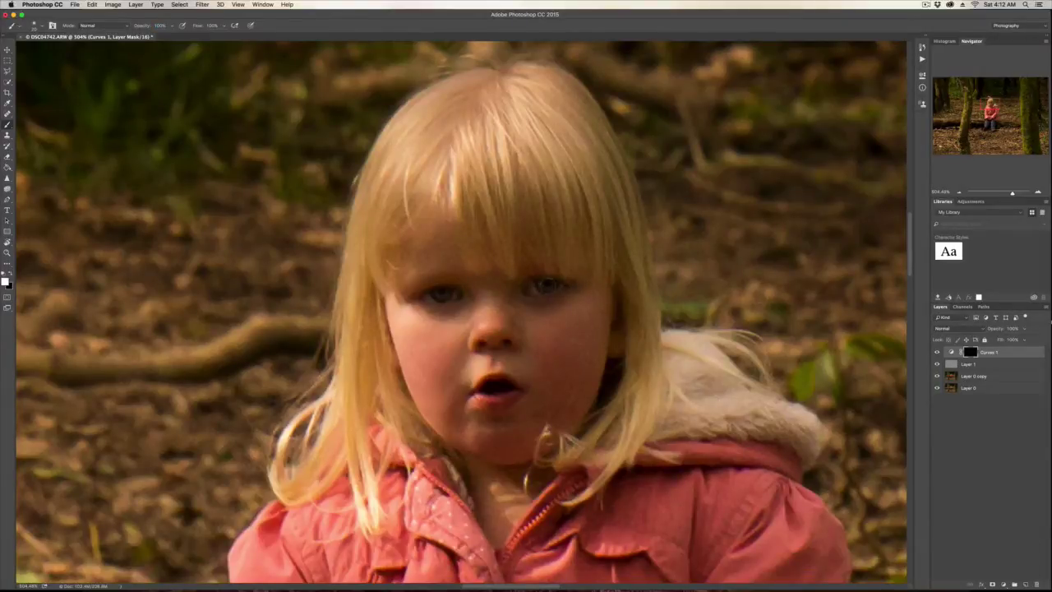
pyautogui.moveTo(543, 283)
pyautogui.mouseDown()
pyautogui.moveTo(535, 287)
pyautogui.moveTo(552, 285)
pyautogui.moveTo(544, 289)
pyautogui.mouseUp()
pyautogui.moveTo(445, 294)
pyautogui.mouseDown()
pyautogui.moveTo(431, 294)
pyautogui.moveTo(448, 295)
pyautogui.mouseUp()
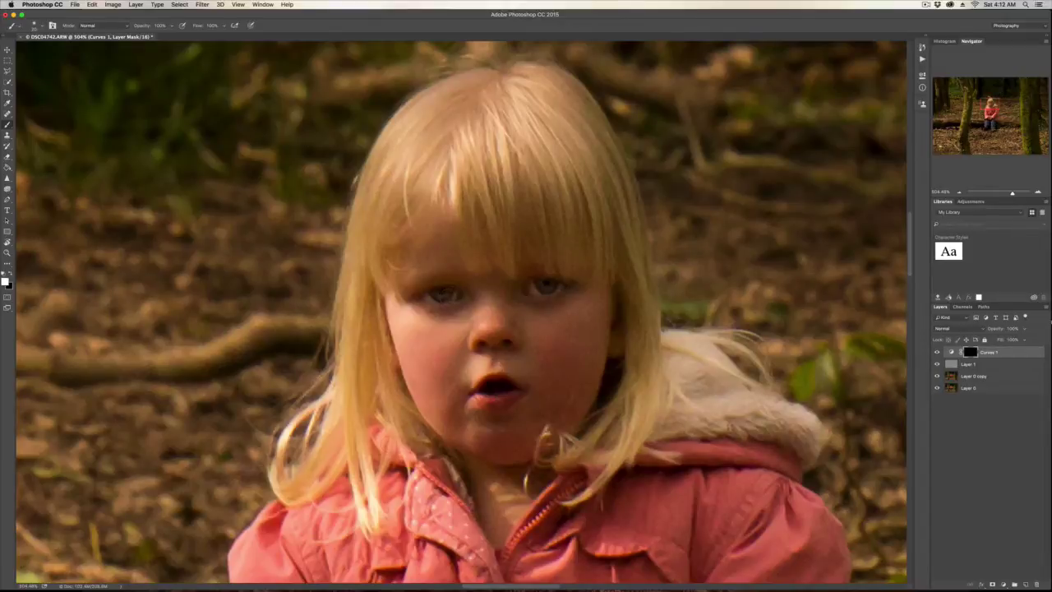
# - Lower the Curves 1 layer's opacity to about 22% so the eye brightening suits the whole picture
pyautogui.scroll(-10, 405, 419)
pyautogui.scroll(3, 405, 419)
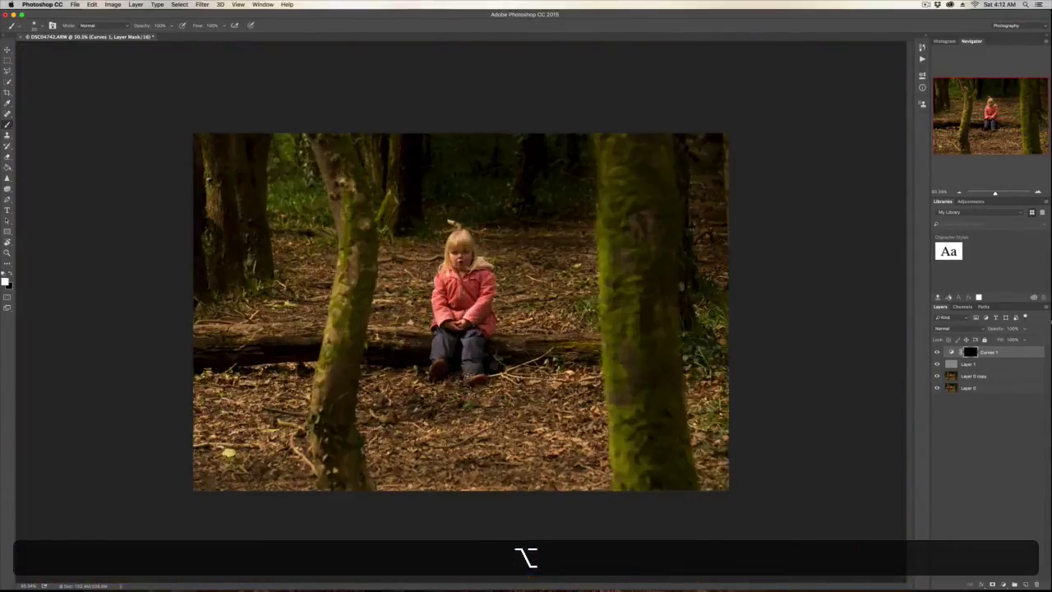
pyautogui.scroll(3, 441, 345)
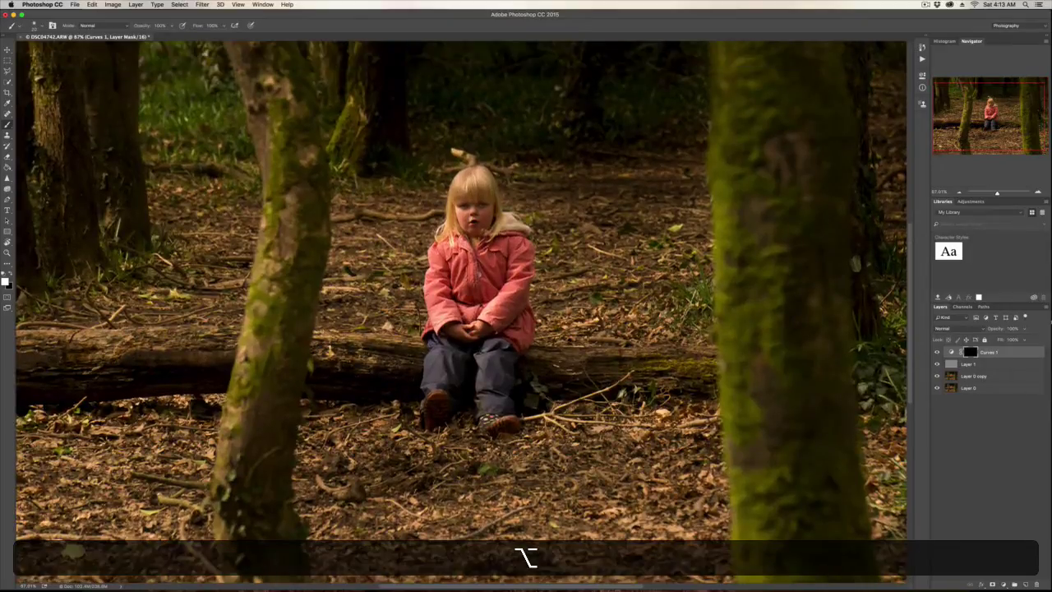
pyautogui.moveTo(995, 329); pyautogui.dragTo(990, 330)
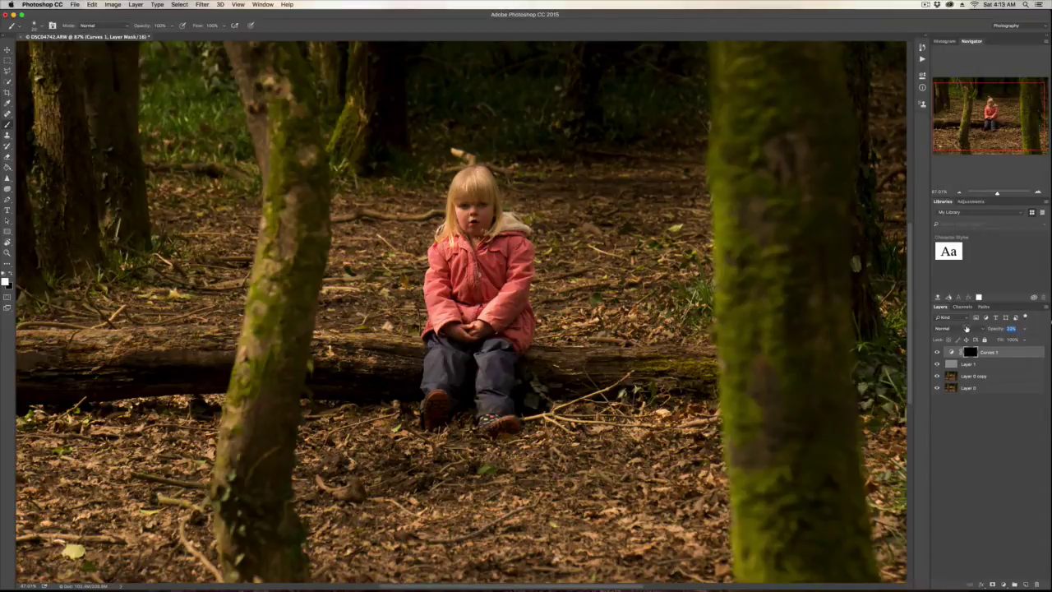
pyautogui.moveTo(966, 329); pyautogui.dragTo(963, 329)
pyautogui.scroll(-5, 510, 297)
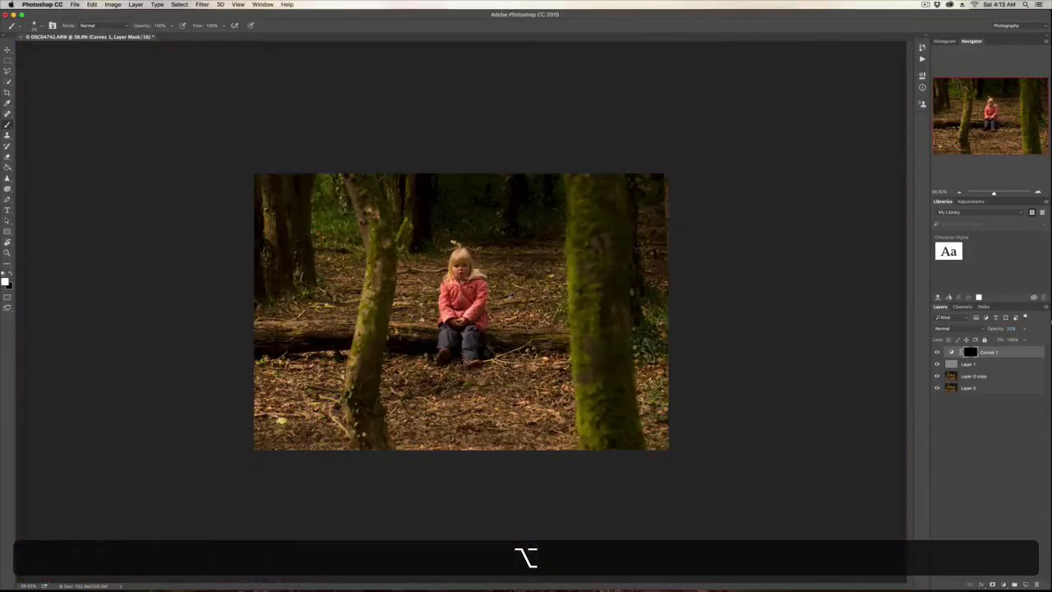
pyautogui.scroll(4, 461, 312)
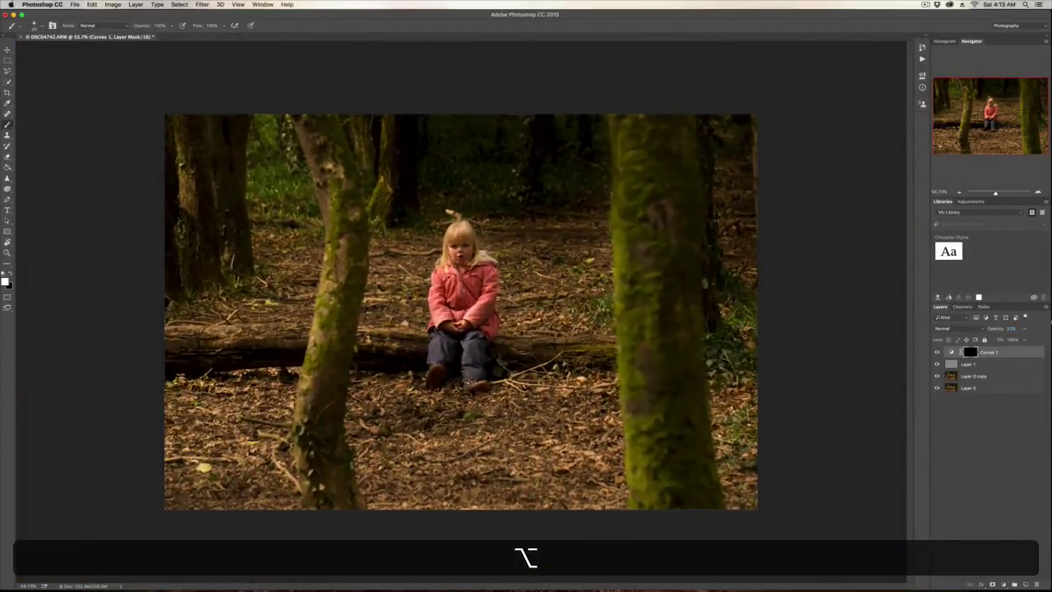
pyautogui.scroll(1, 461, 312)
pyautogui.scroll(1, 462, 311)
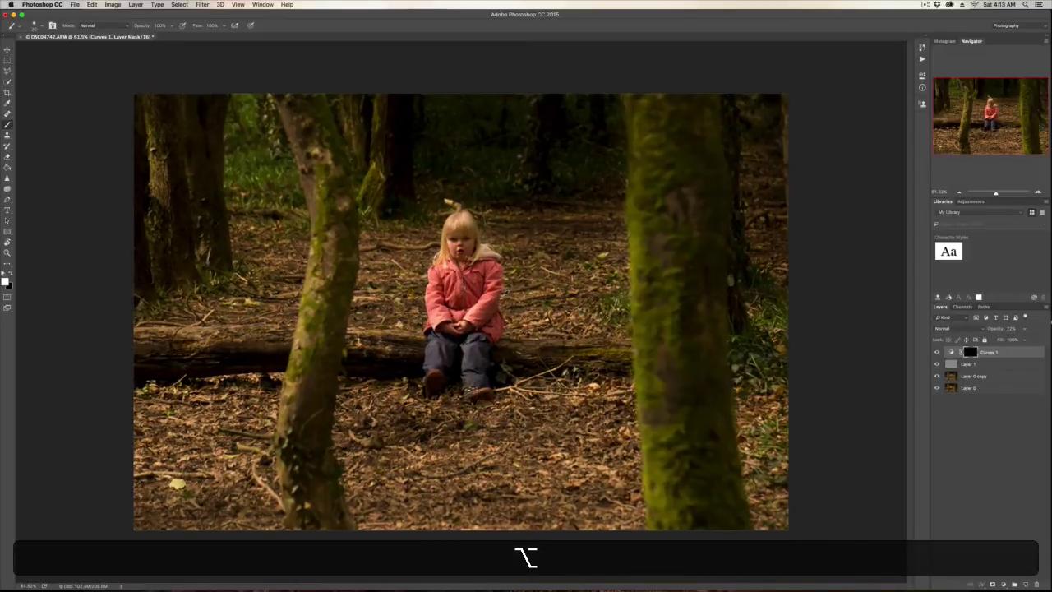
pyautogui.scroll(1, 462, 312)
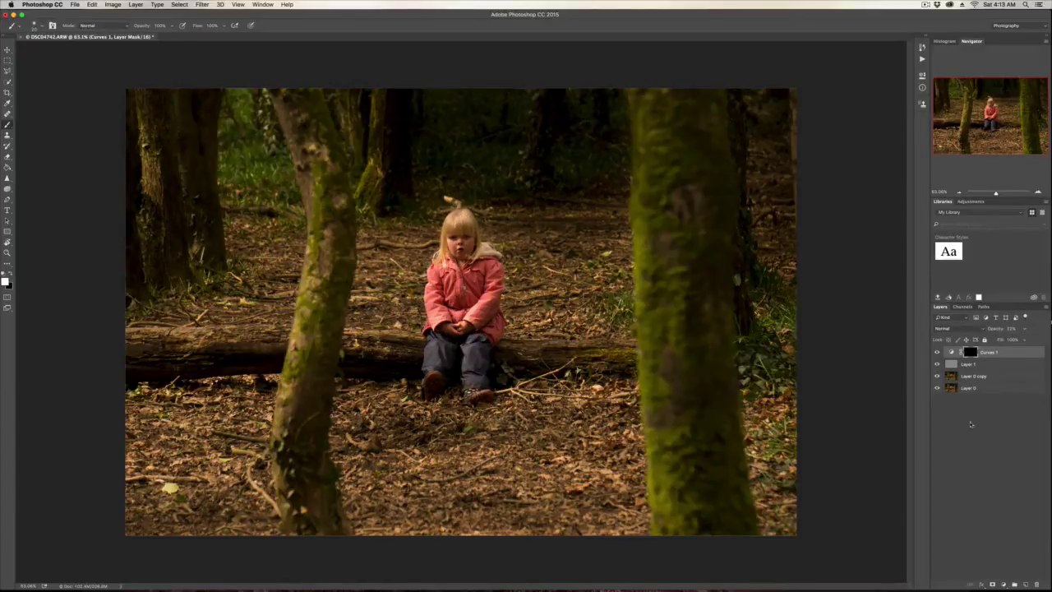
# - Stamp all visible layers into a new layer at the top of the stack, keeping the layers below
pyautogui.press('shift+super+e')
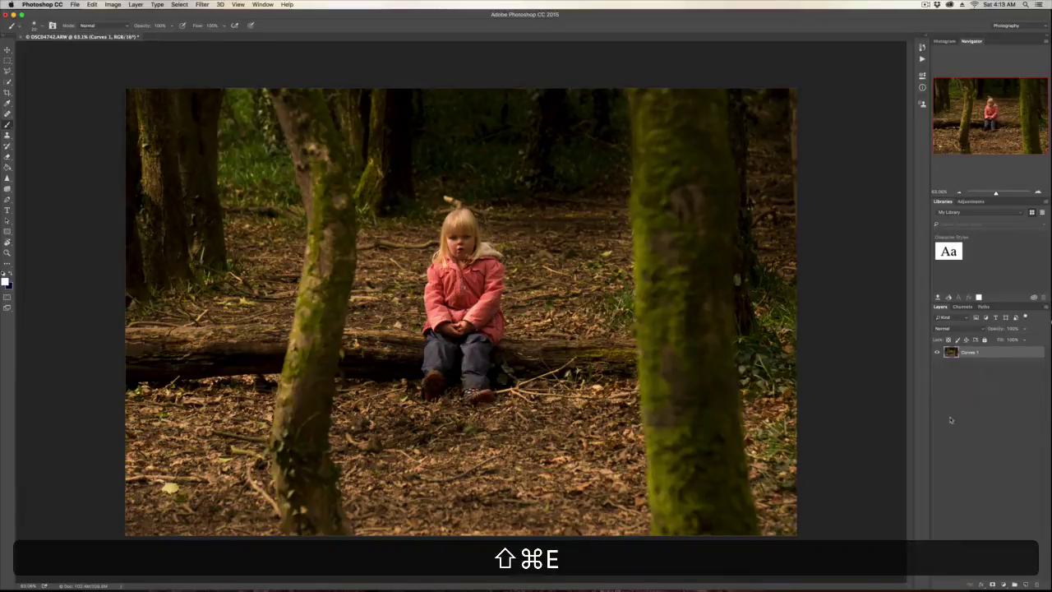
pyautogui.press('super+z')
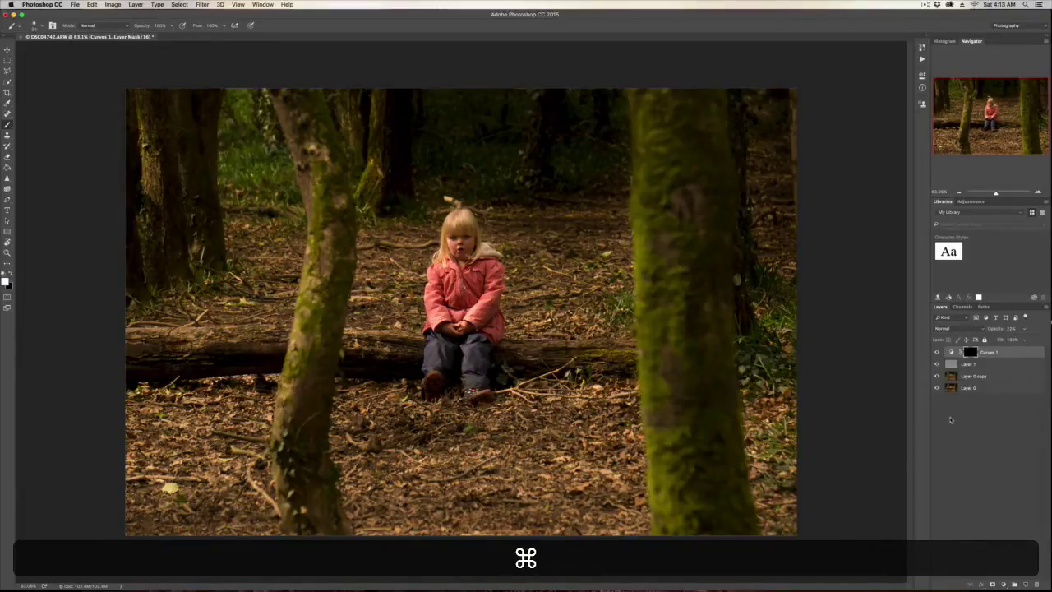
pyautogui.press('alt+shift+super+e')
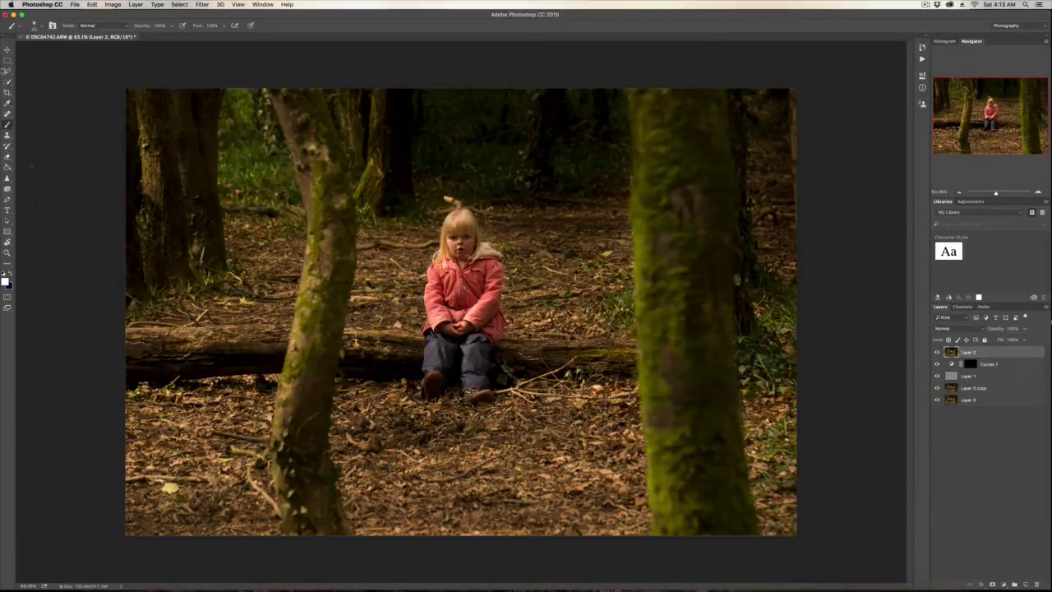
pyautogui.press('shift')
# - Apply a High Pass filter with a radius of 6.0 pixels to the stamped layer
pyautogui.click(199, 4)
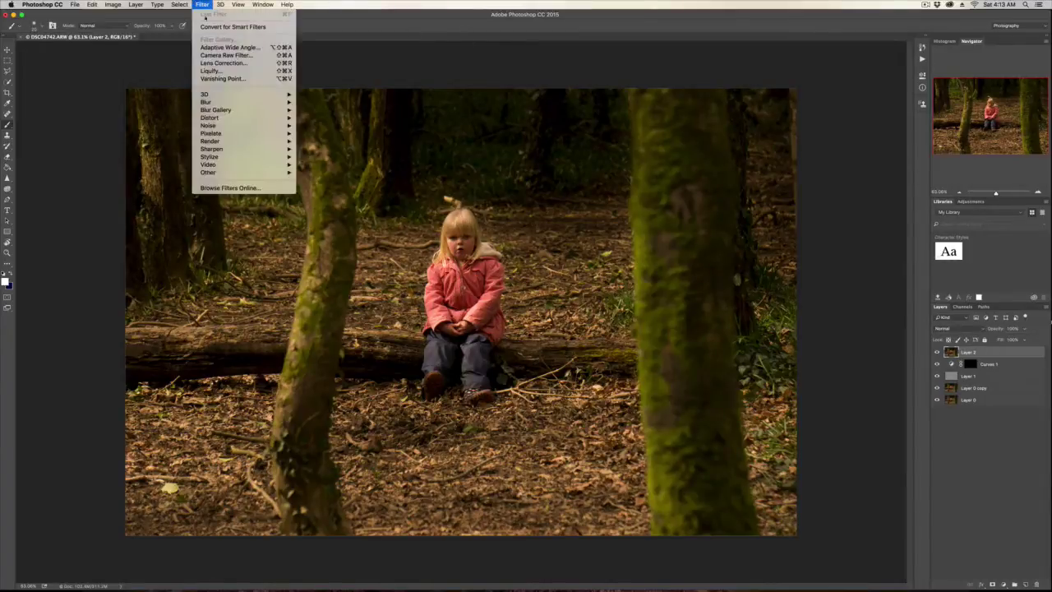
pyautogui.moveTo(218, 109)
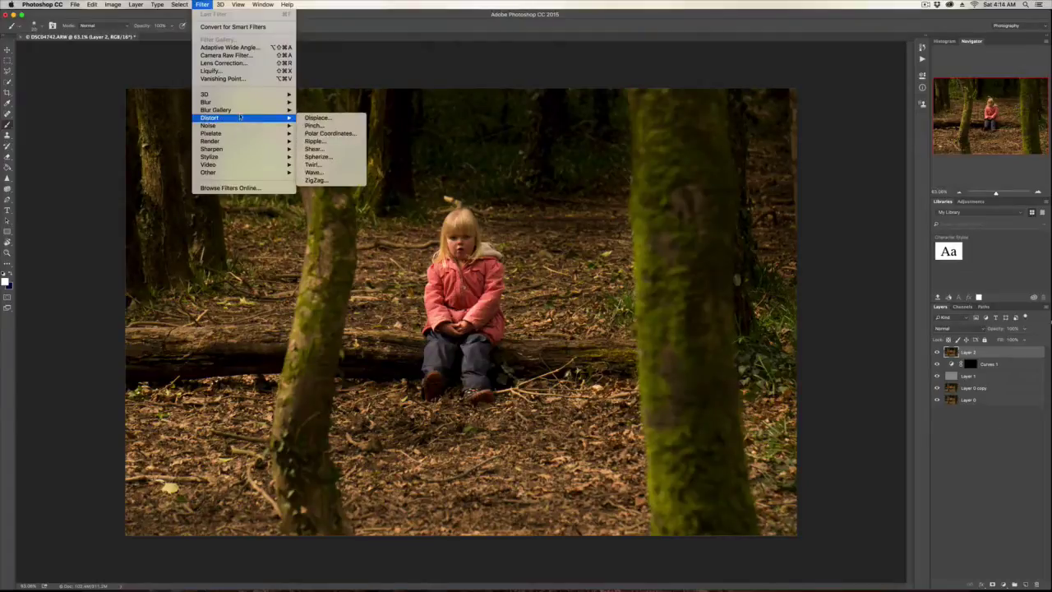
pyautogui.moveTo(247, 173)
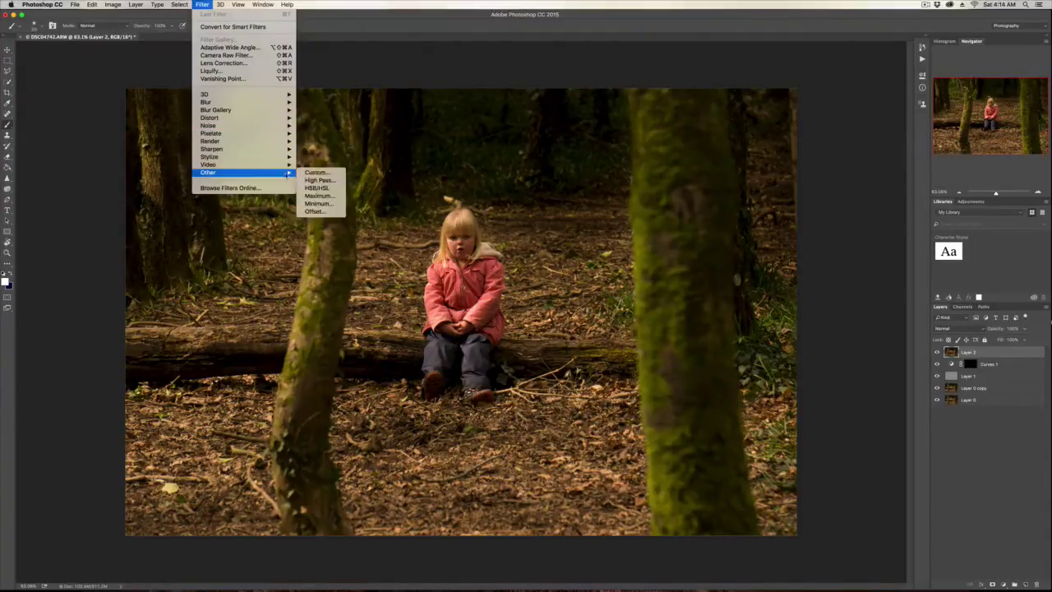
pyautogui.click(317, 179)
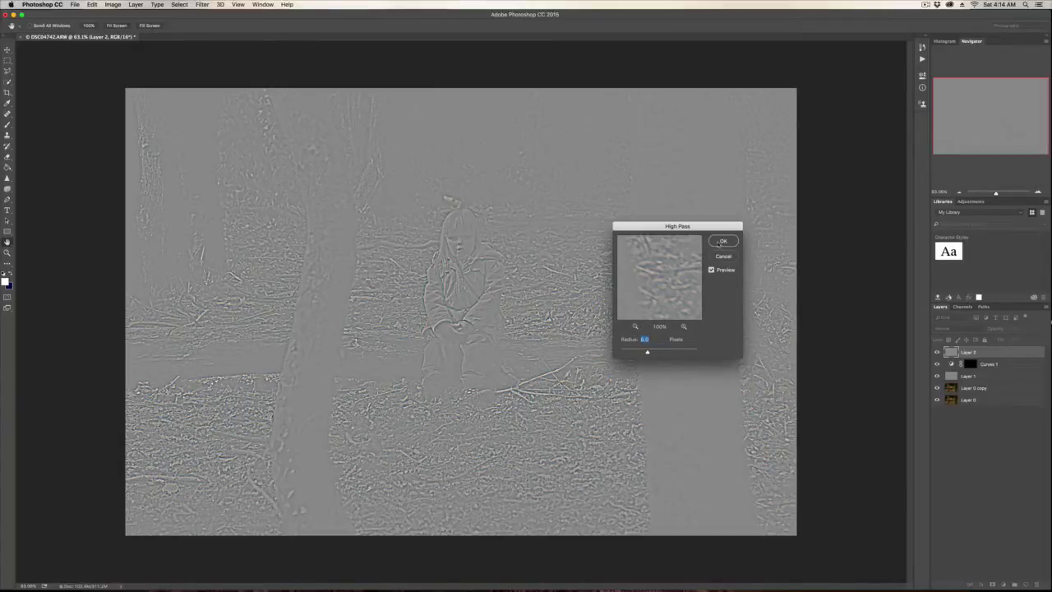
pyautogui.click(722, 242)
pyautogui.press('b')
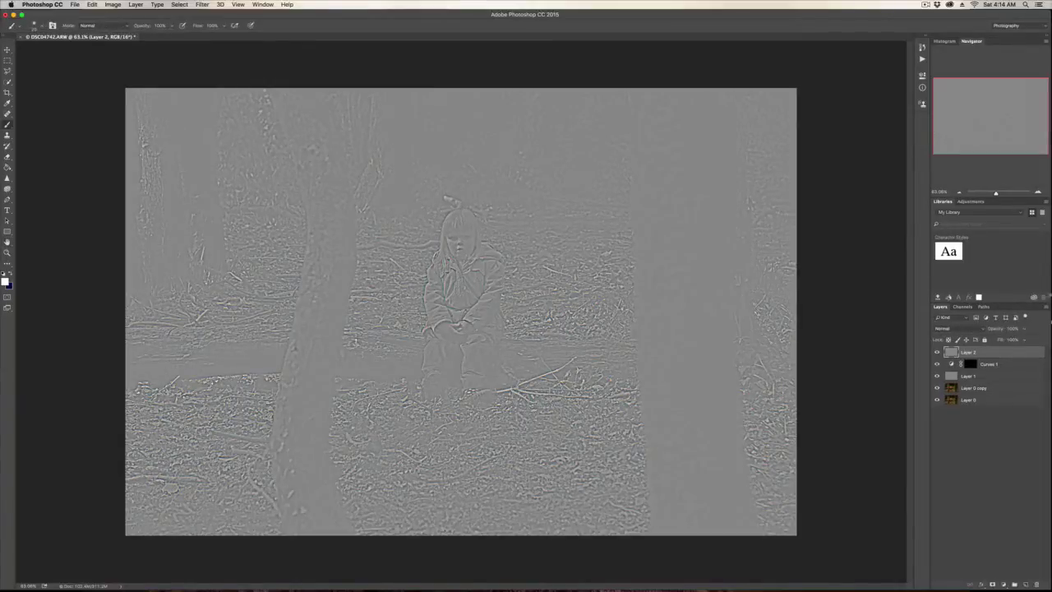
# - Set the high-pass layer's blend mode to Overlay and compare the image with the layer hidden and shown
pyautogui.click(959, 329)
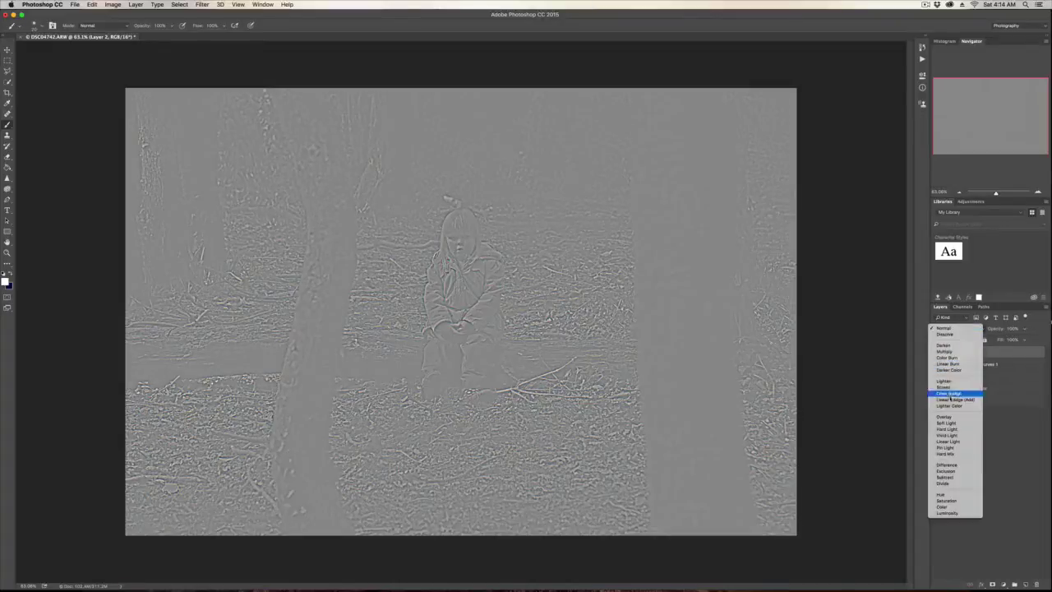
pyautogui.click(949, 417)
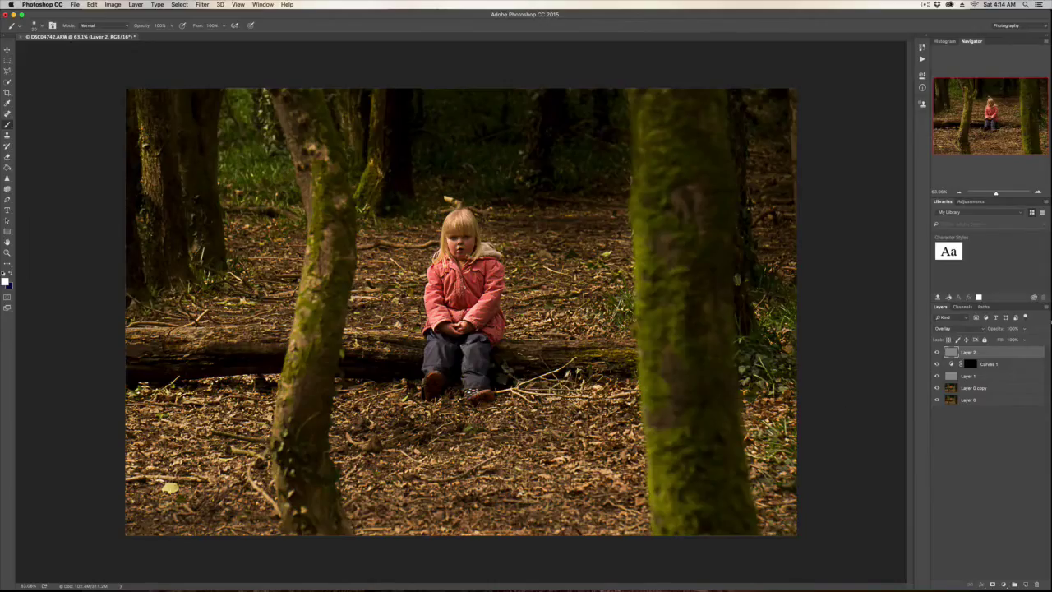
pyautogui.click(937, 353)
pyautogui.click(937, 352)
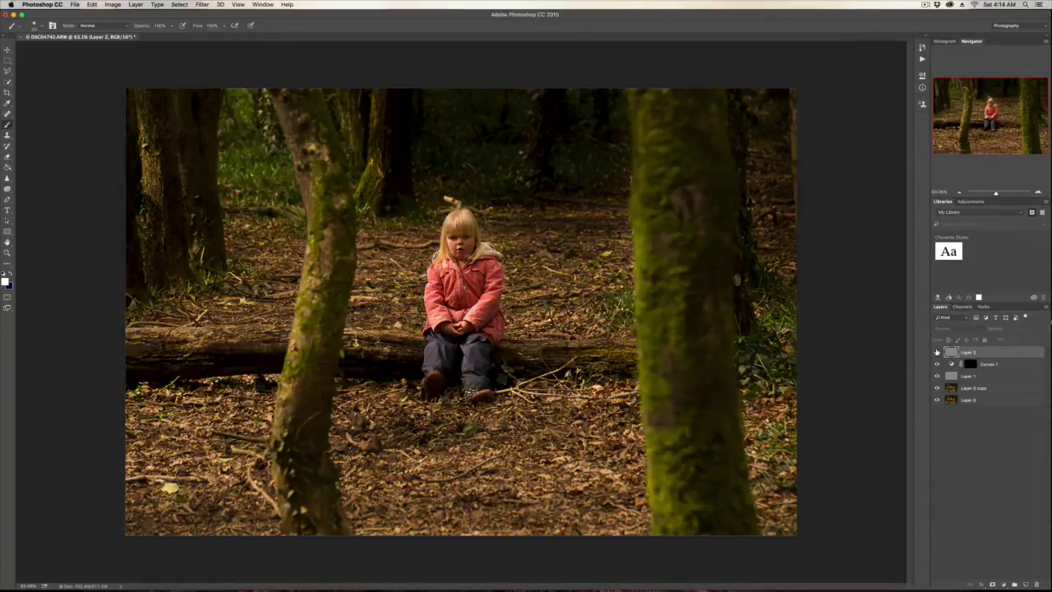
# - Add a layer mask to the high-pass layer and invert it to black
pyautogui.click(994, 585)
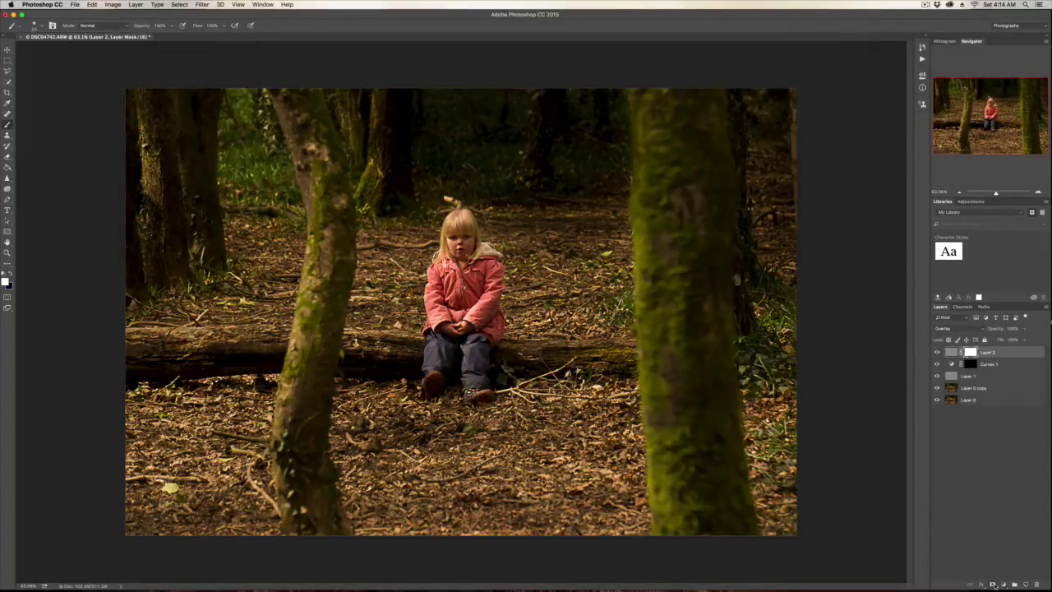
pyautogui.press('super+i')
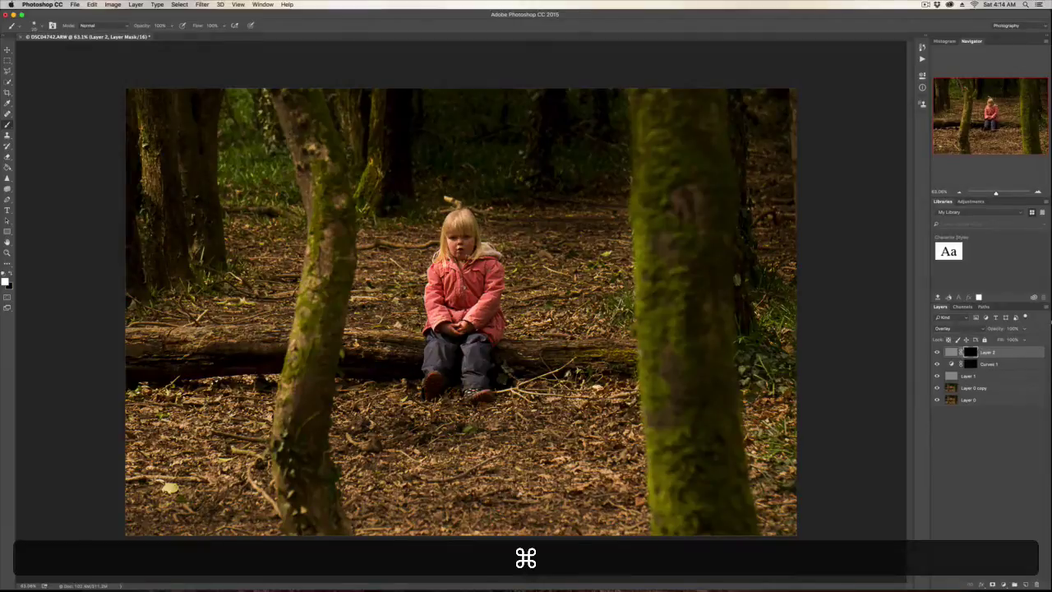
pyautogui.press('b')
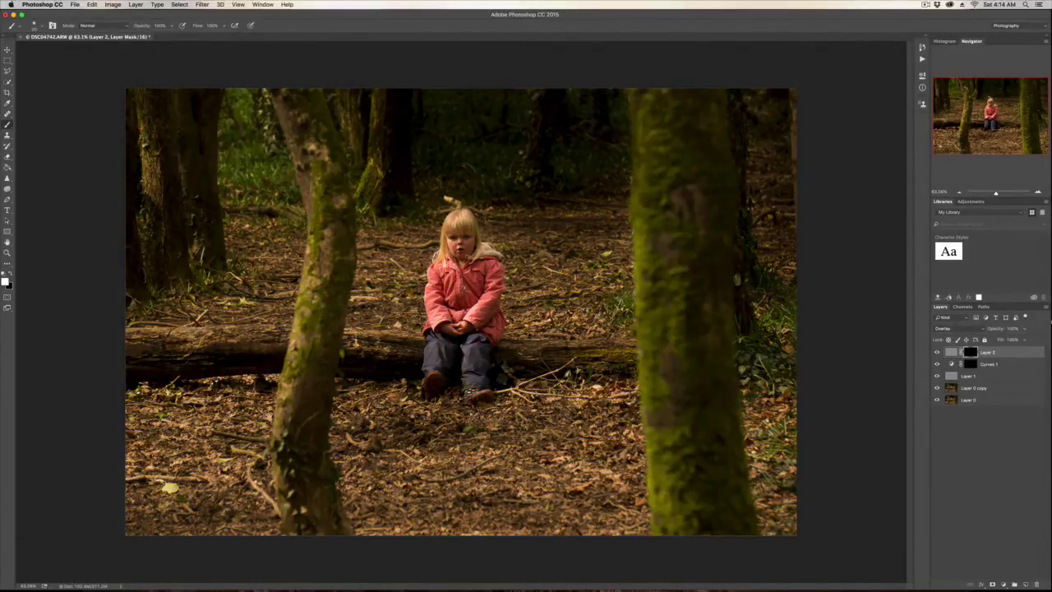
# - Paint the sharpening in along the log and over the girl with an enlarged white brush on the mask
pyautogui.press(']')
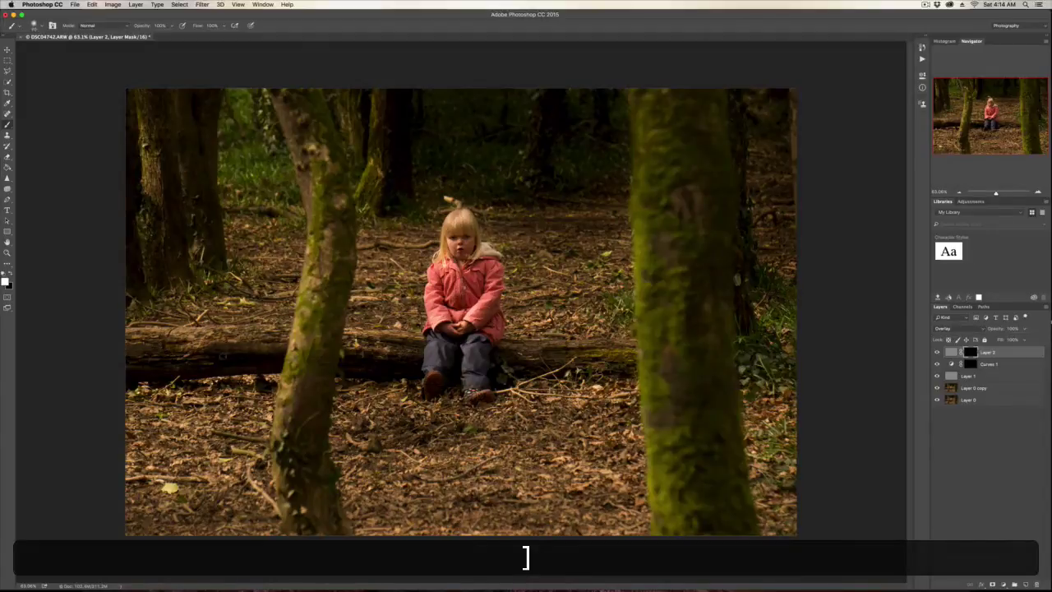
pyautogui.press(']')
pyautogui.press(']')
pyautogui.press(']')
pyautogui.moveTo(123, 350)
pyautogui.mouseDown()
pyautogui.moveTo(156, 374)
pyautogui.moveTo(255, 358)
pyautogui.moveTo(608, 374)
pyautogui.mouseUp()
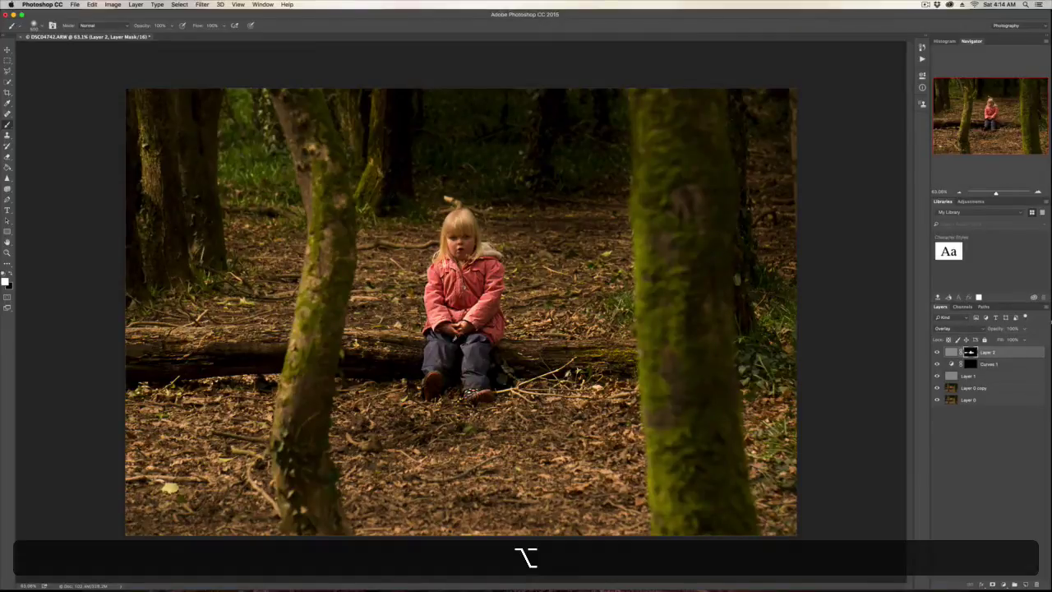
# - Mask the sharpening off the girl's hands with a smaller black brush, then check the whole picture
pyautogui.scroll(15, 456, 337)
pyautogui.scroll(-5, 457, 337)
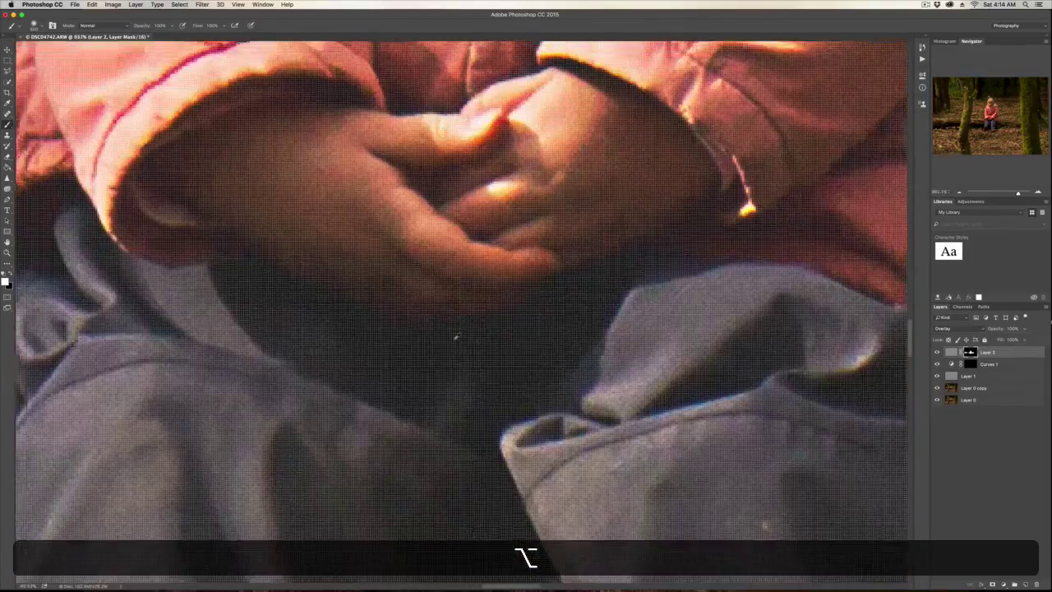
pyautogui.press('[')
pyautogui.press('[')
pyautogui.press('[')
pyautogui.press('[')
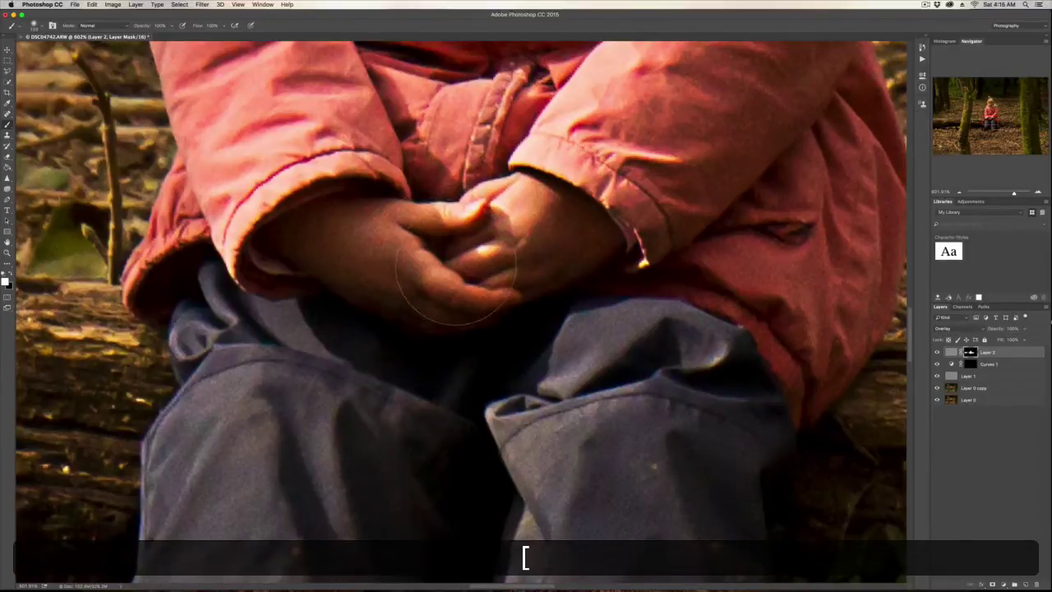
pyautogui.press('x')
pyautogui.moveTo(454, 259)
pyautogui.mouseDown()
pyautogui.moveTo(510, 238)
pyautogui.moveTo(549, 243)
pyautogui.moveTo(476, 254)
pyautogui.mouseUp()
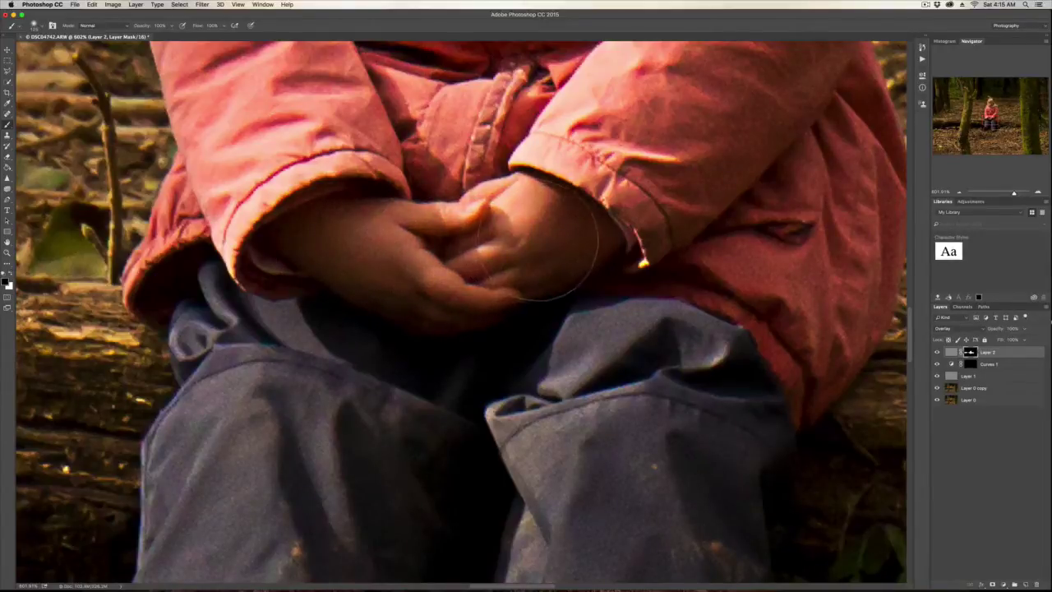
pyautogui.press('alt')
pyautogui.scroll(-10, 436, 283)
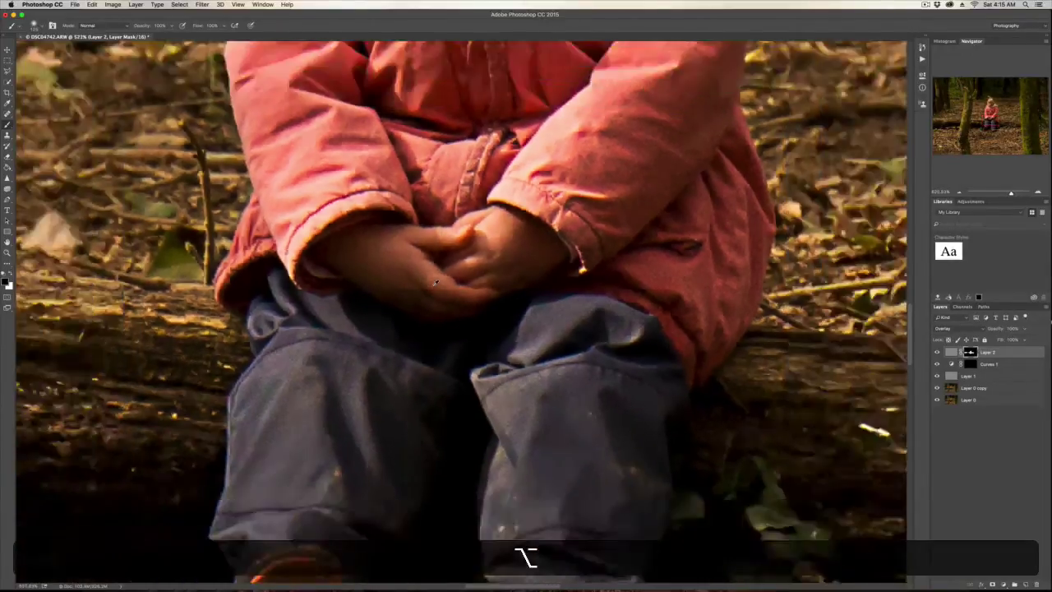
pyautogui.scroll(-10, 435, 283)
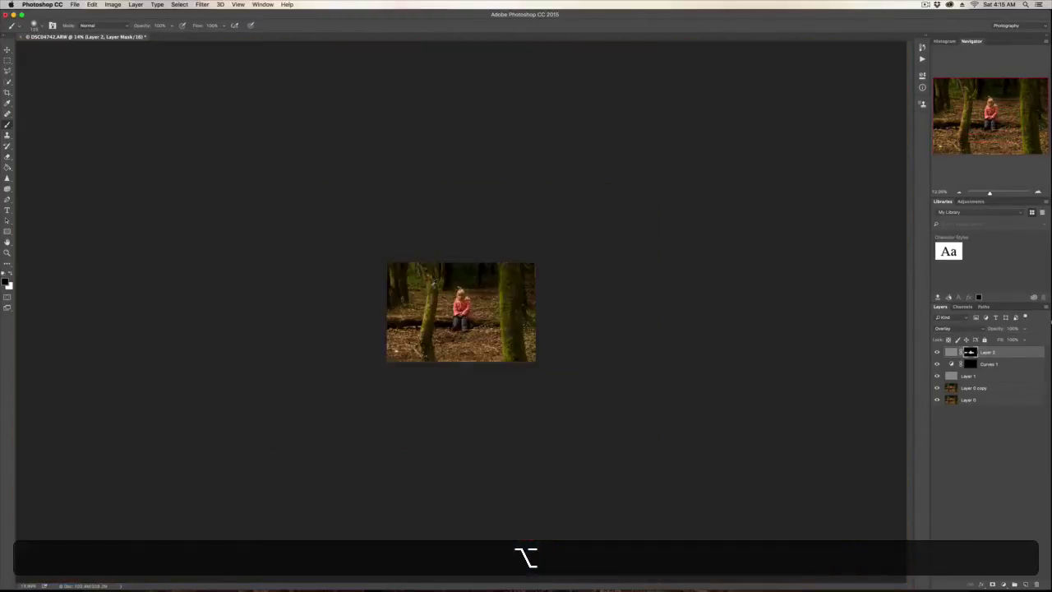
pyautogui.scroll(10, 434, 283)
pyautogui.scroll(-5, 433, 283)
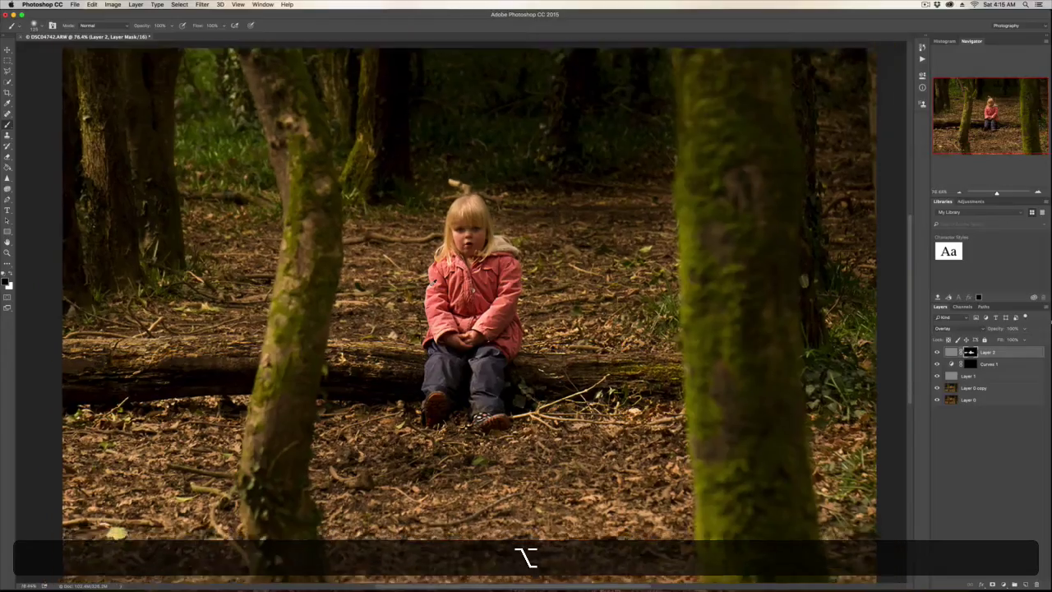
# - Reduce the high-pass sharpening layer's opacity to 50% and add a new empty layer above it
pyautogui.scroll(2, 432, 283)
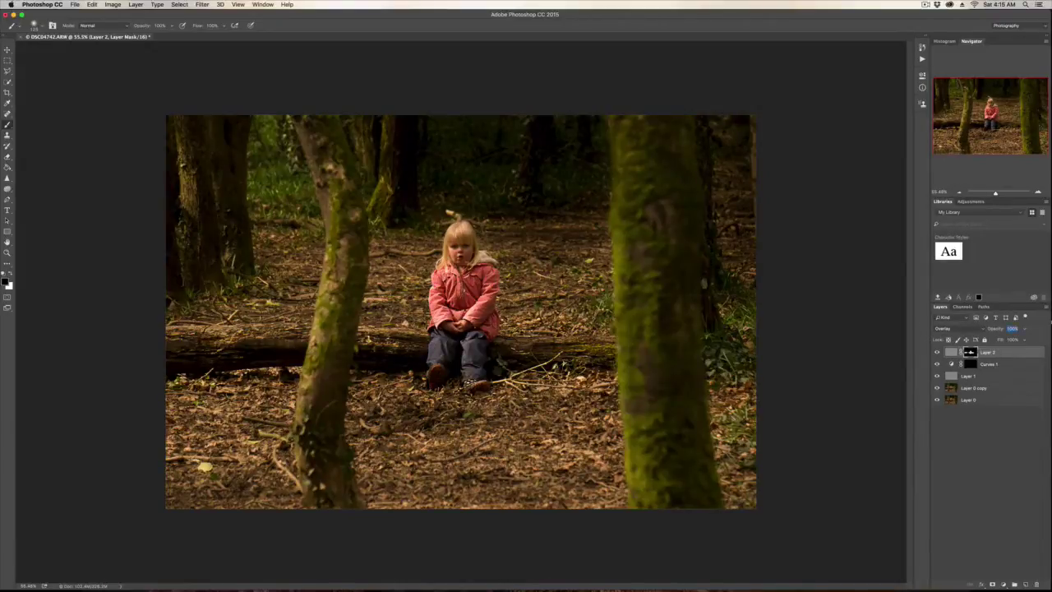
pyautogui.write('50')
pyautogui.press('Return')
pyautogui.click(1024, 583)
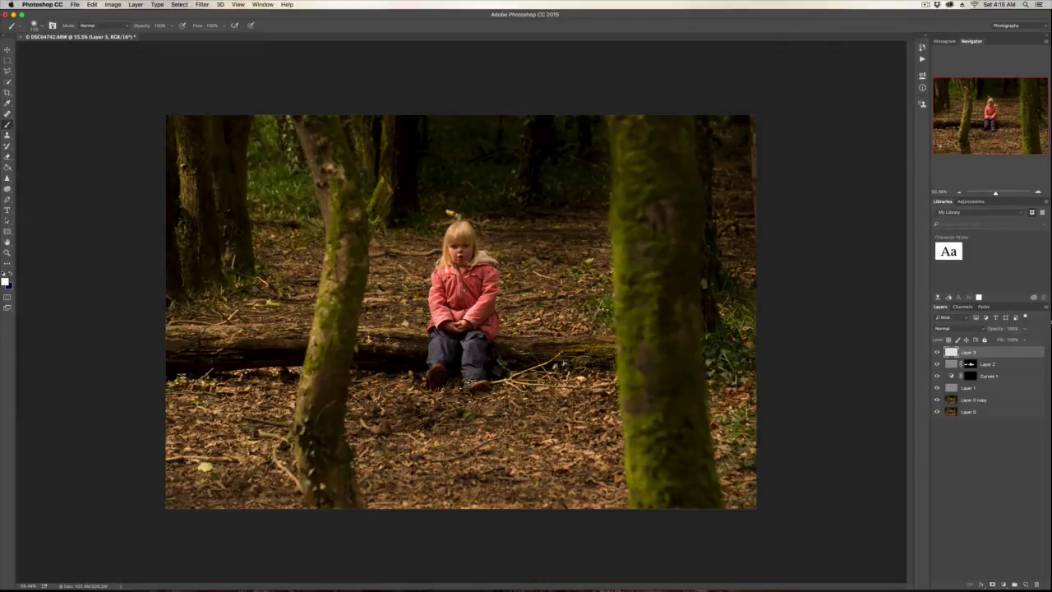
# - Enlarge the soft round brush, at 0% hardness, until it spans about a third of the picture's width
pyautogui.press('b')
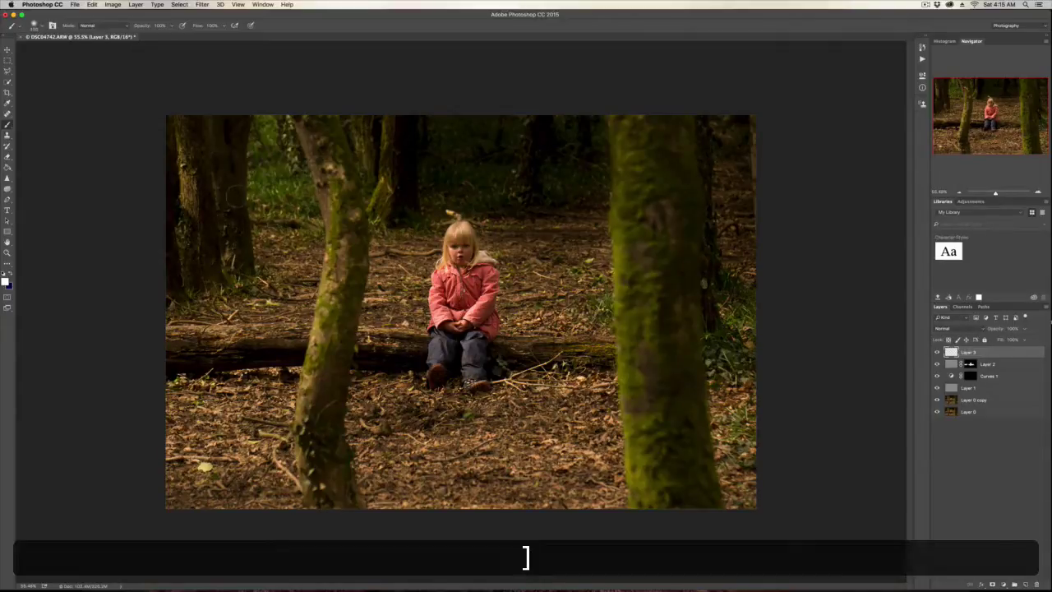
pyautogui.press(']')
pyautogui.press(']')
pyautogui.press(']')
pyautogui.press(']')
pyautogui.press(']')
pyautogui.press(']')
pyautogui.click(34, 26)
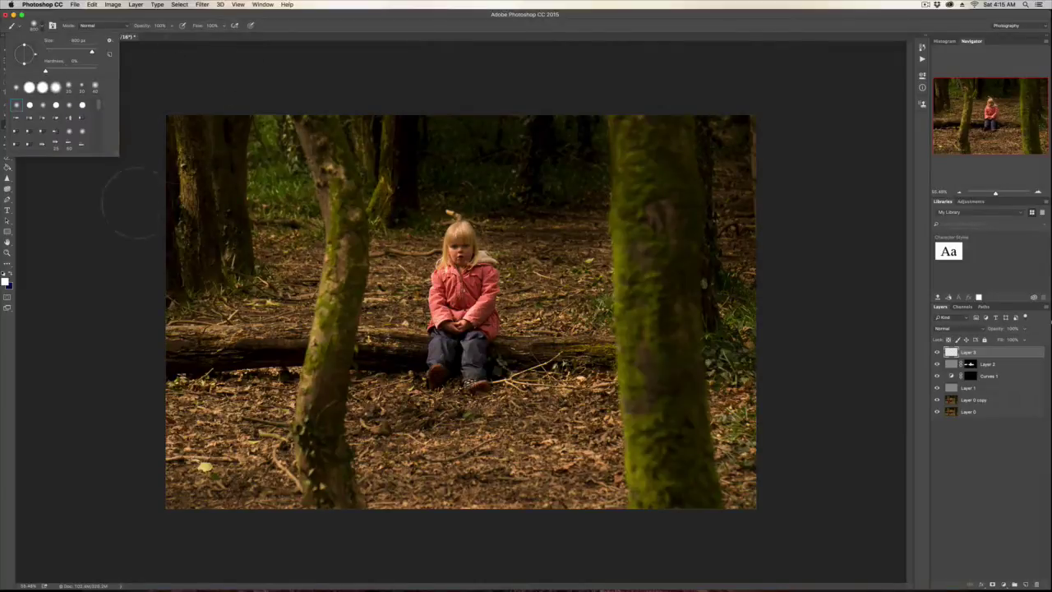
pyautogui.click(82, 247)
pyautogui.press(']')
pyautogui.press(']')
pyautogui.press(']')
pyautogui.press(']')
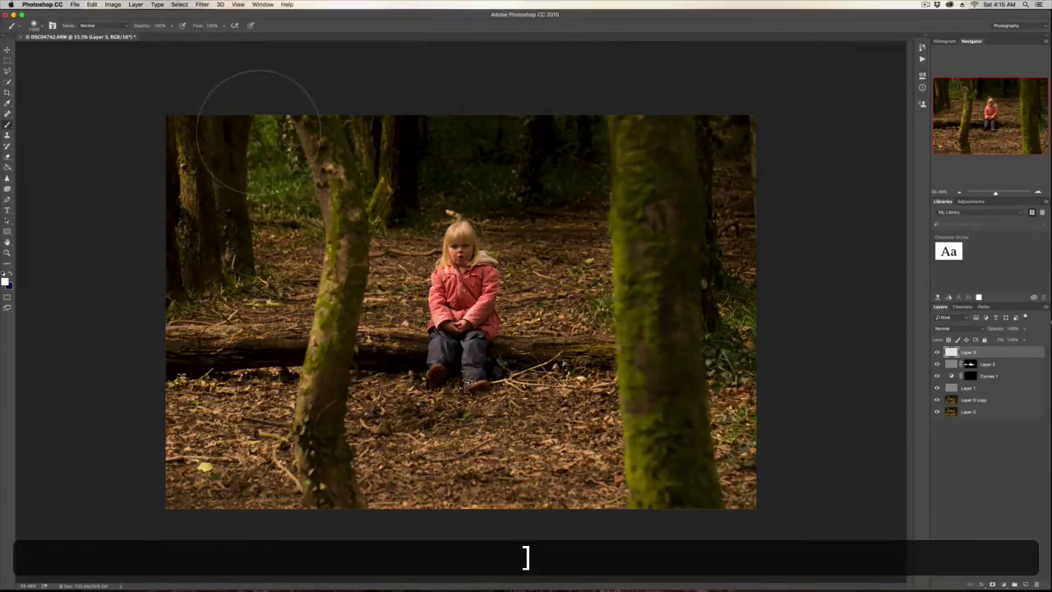
pyautogui.press(']')
pyautogui.press(']')
pyautogui.press(']')
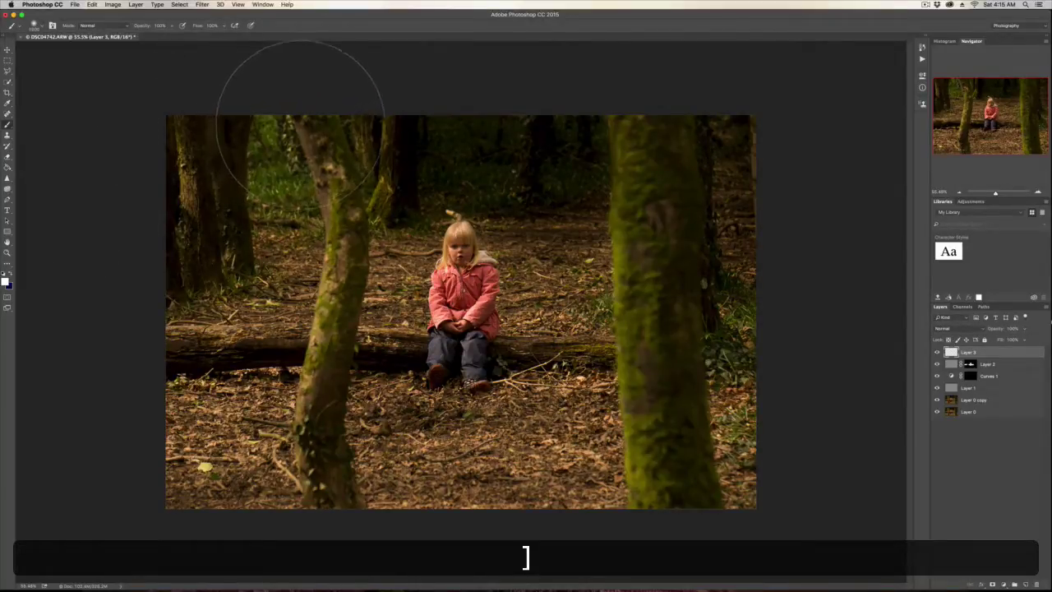
pyautogui.scroll(-4, 329, 246)
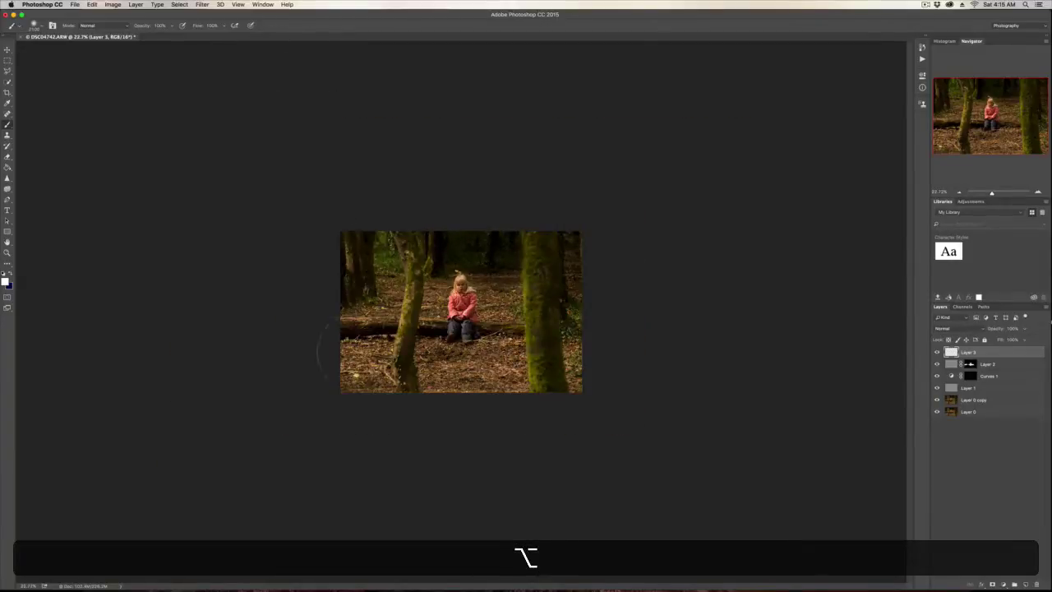
pyautogui.press(']')
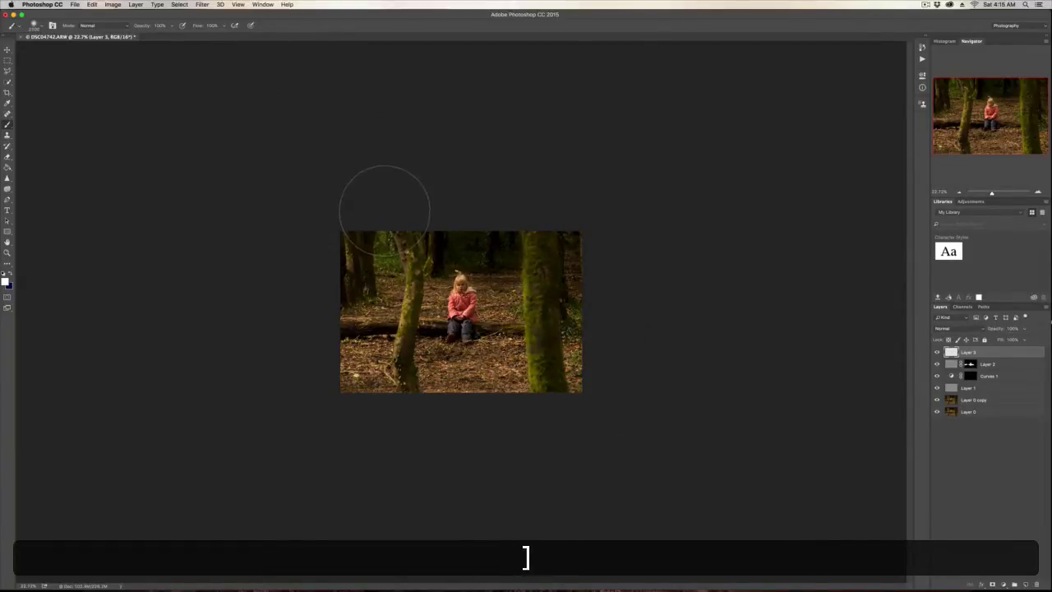
# - Try dabbing a large soft white glow over the upper-left trees on the new layer and undo it
pyautogui.click(382, 212)
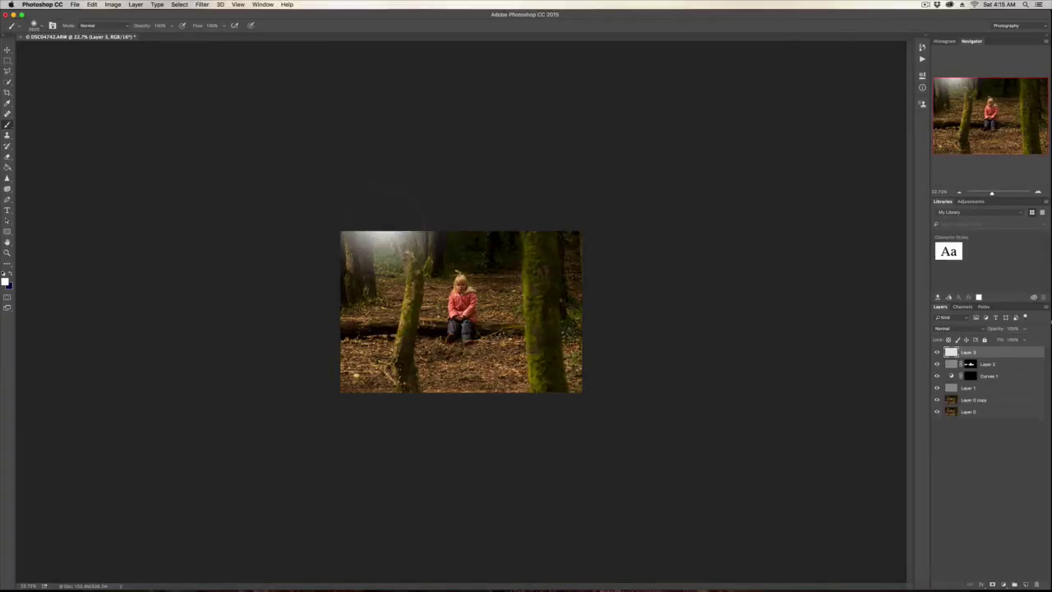
pyautogui.press(']')
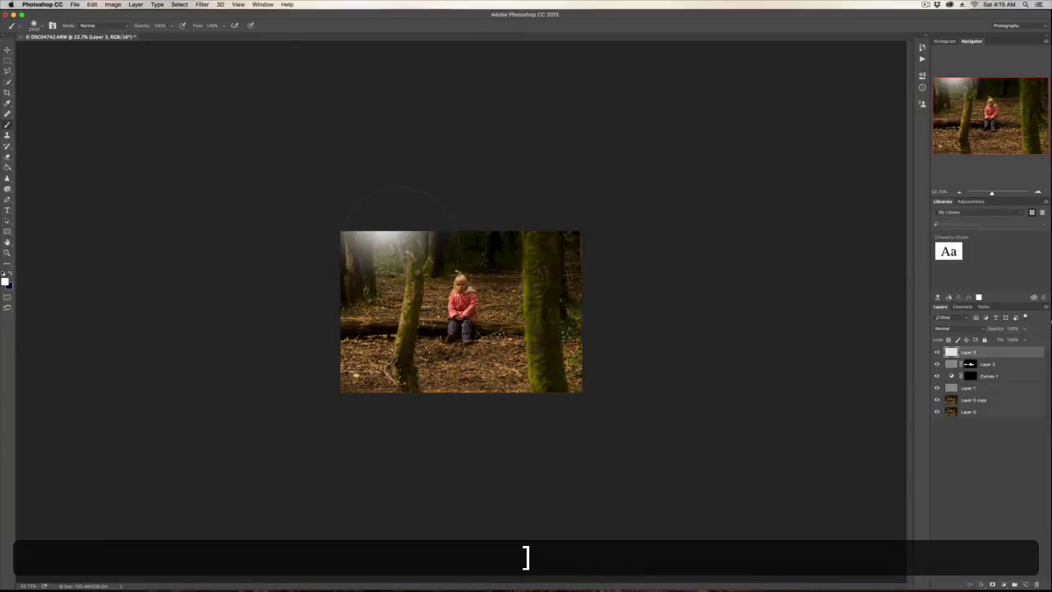
pyautogui.click(398, 246)
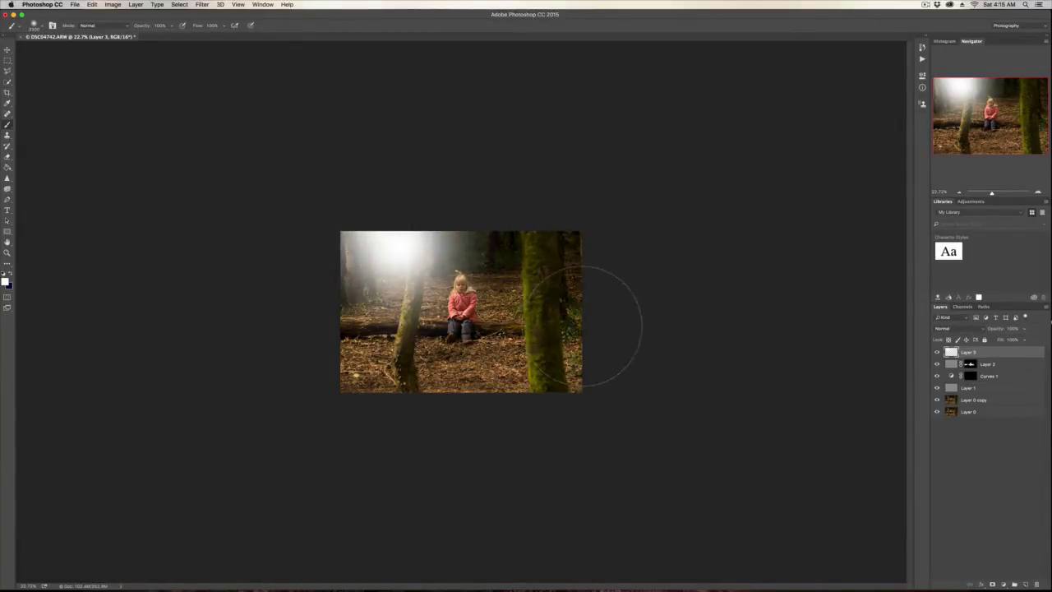
pyautogui.press('super+z')
pyautogui.press('super+z')
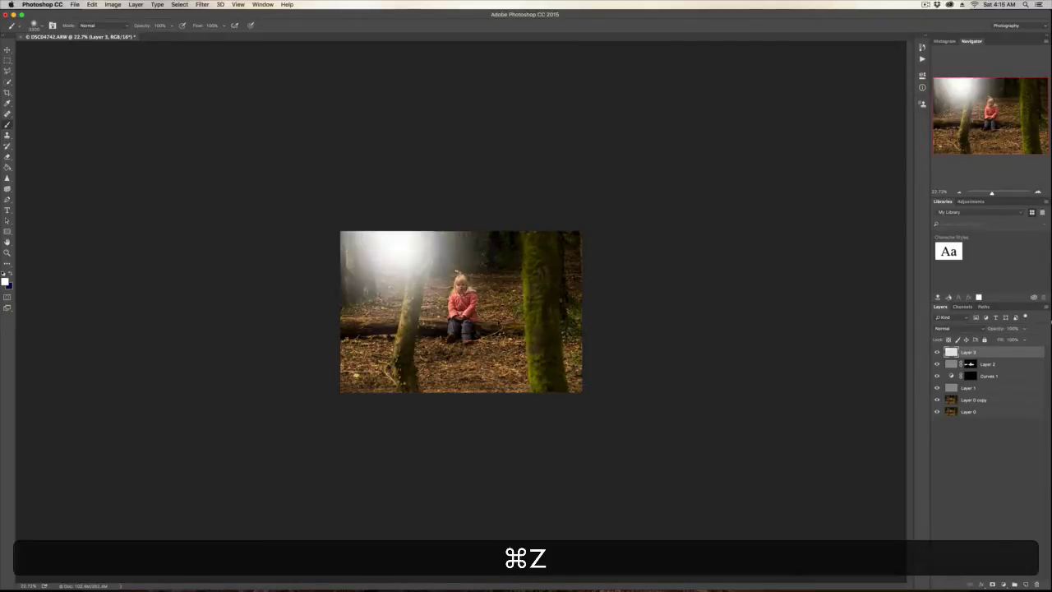
pyautogui.press('alt+super+z')
pyautogui.press('alt+super+z')
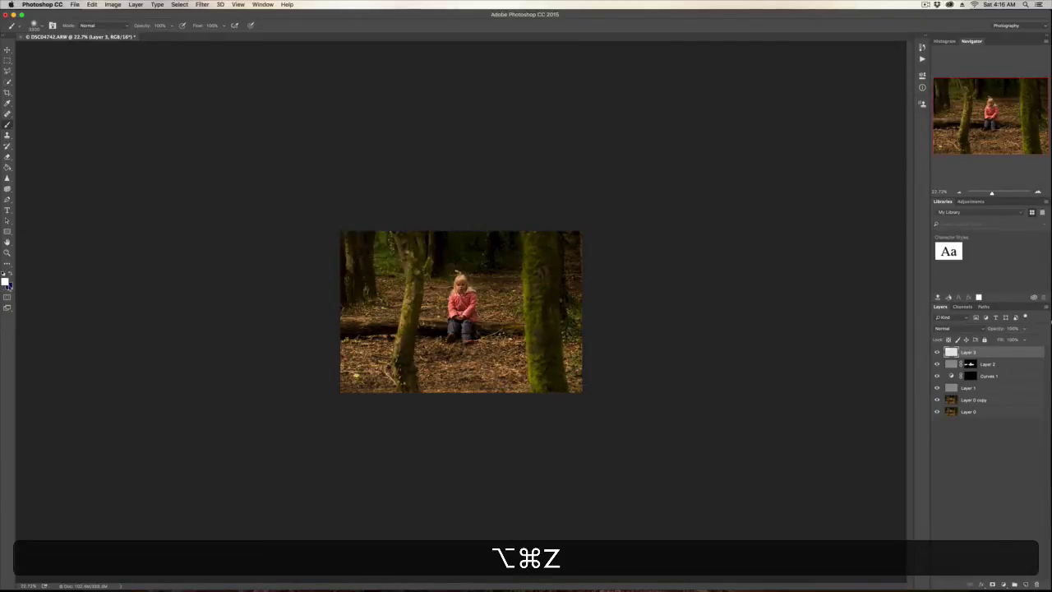
# - Set the foreground colour to pale yellow (hue 64°, saturation 16%, brightness 100%) and dab a large soft glow over the upper-left trees
pyautogui.click(6, 282)
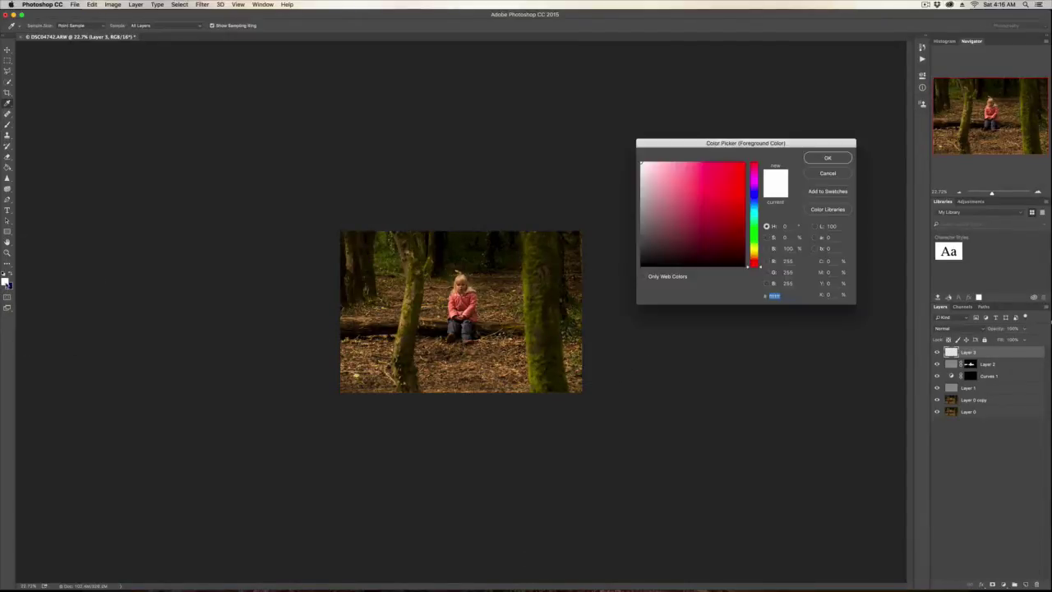
pyautogui.click(754, 249)
pyautogui.click(659, 166)
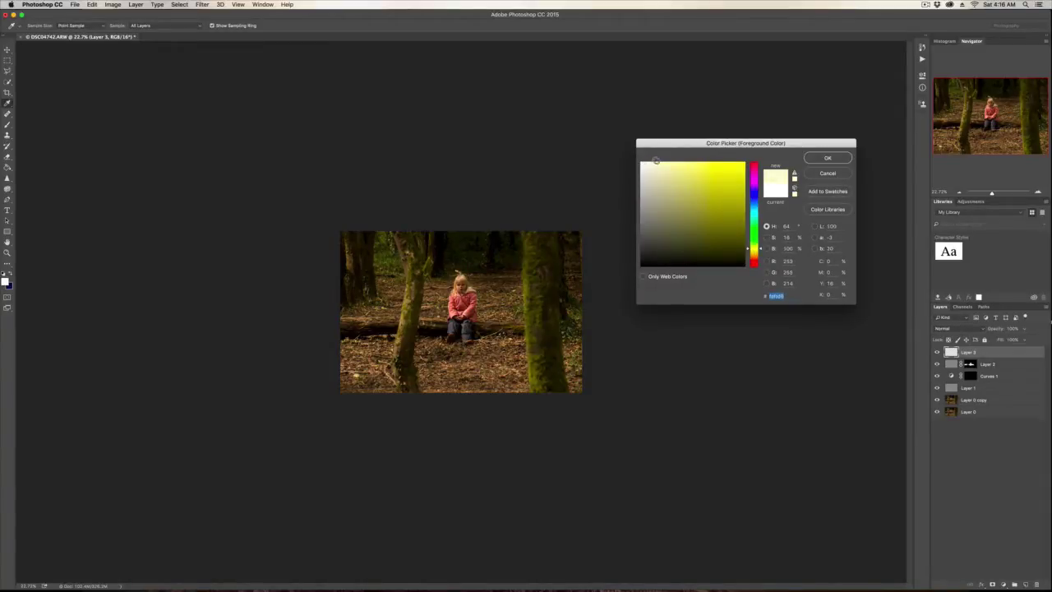
pyautogui.click(826, 158)
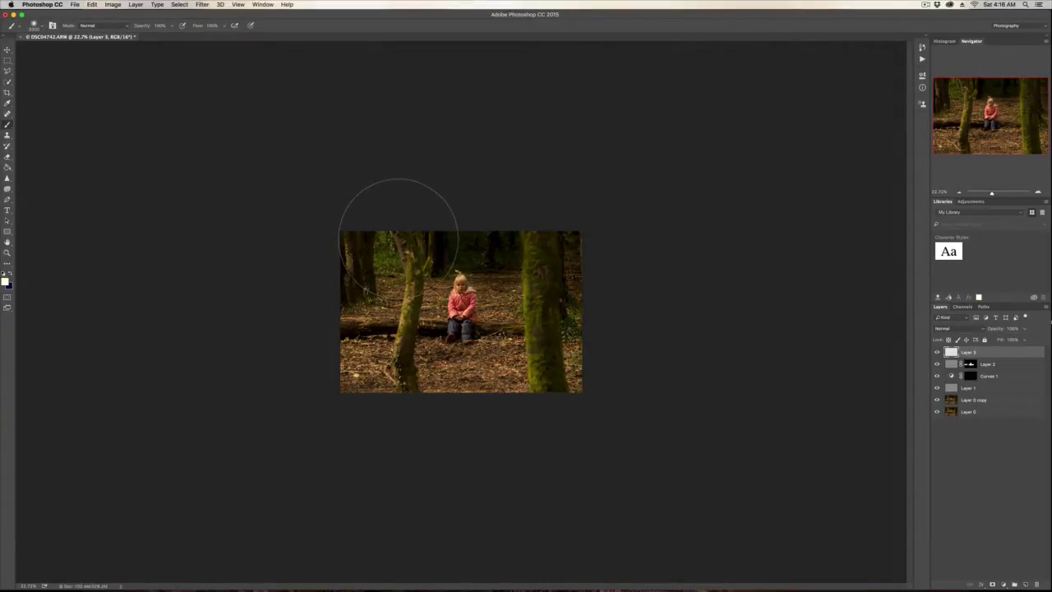
pyautogui.click(399, 237)
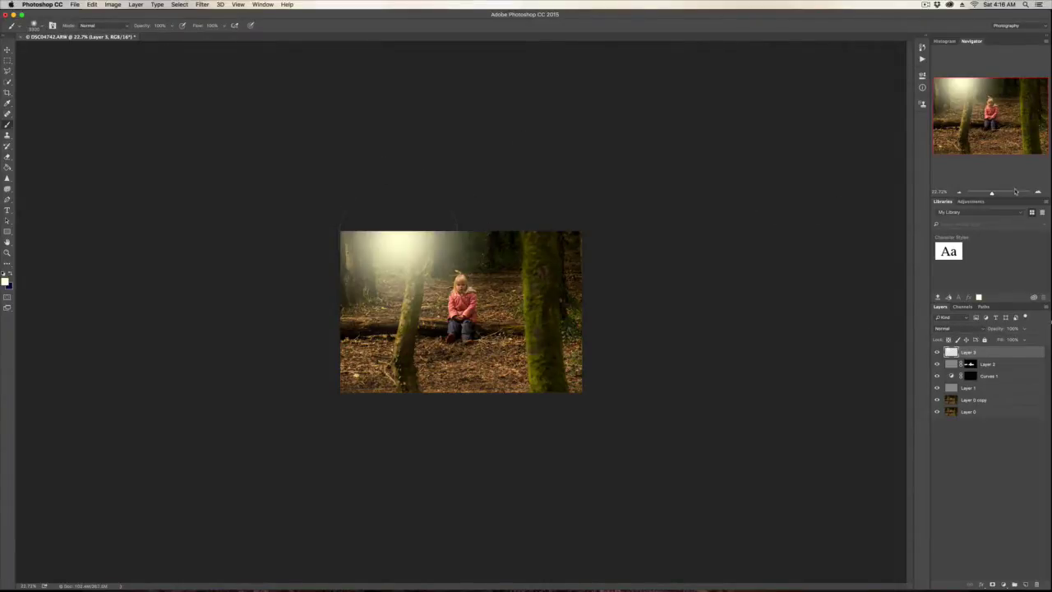
# - Add a layer mask to the glow layer and try masking out the glow's centre with a smaller black brush, undoing that stroke
pyautogui.keyDown('alt'); pyautogui.scroll(1, 567, 205); pyautogui.keyUp('alt')
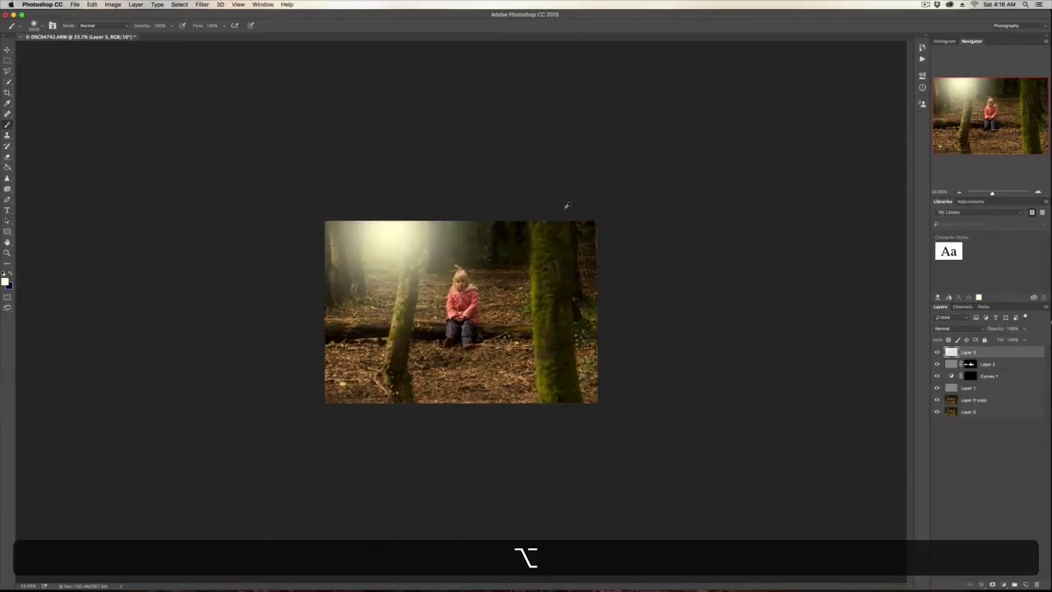
pyautogui.scroll(5, 567, 205)
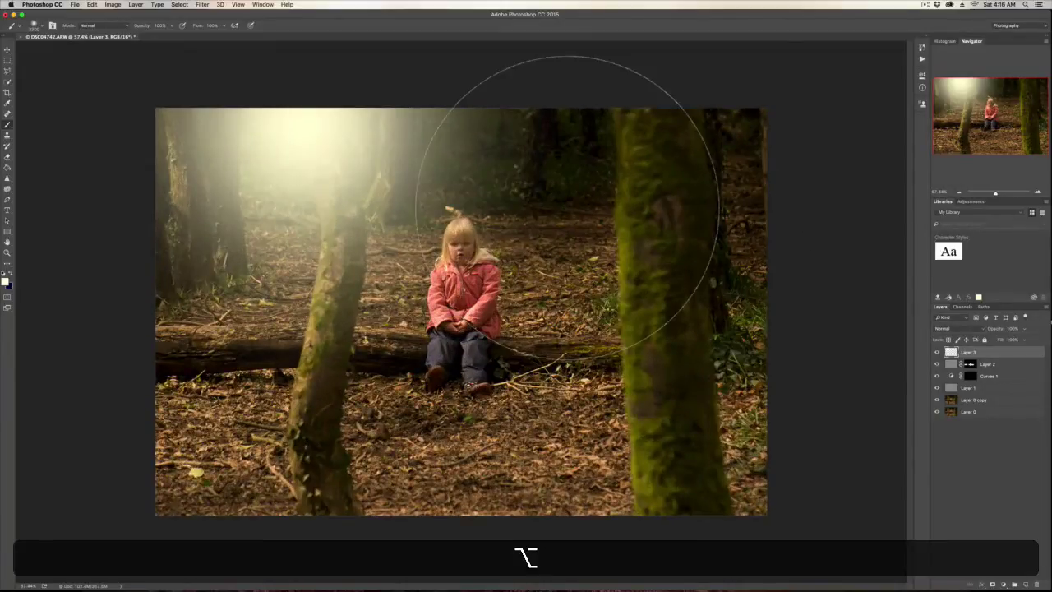
pyautogui.click(992, 585)
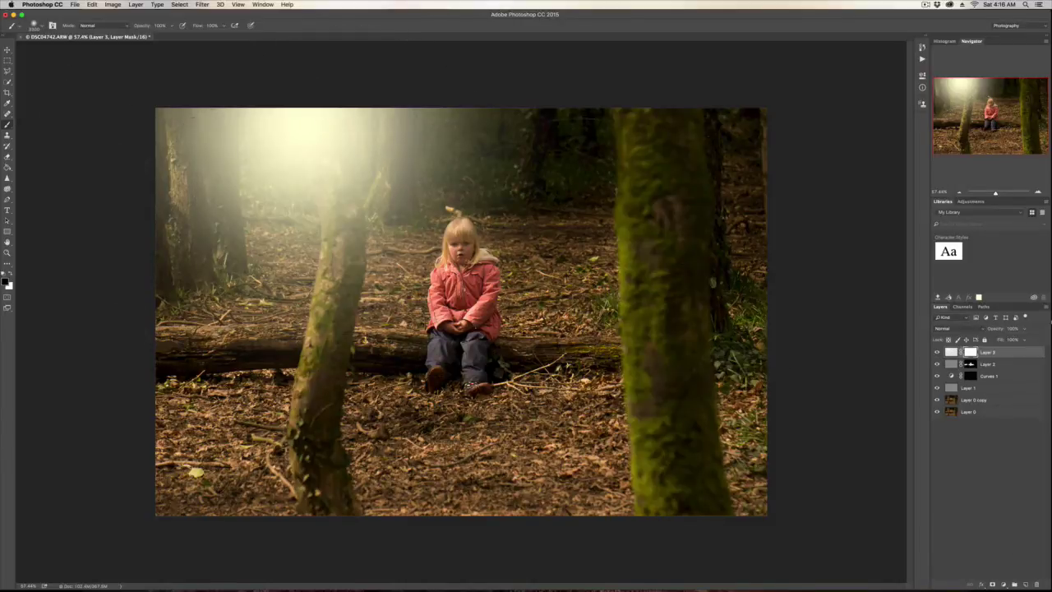
pyautogui.press('[')
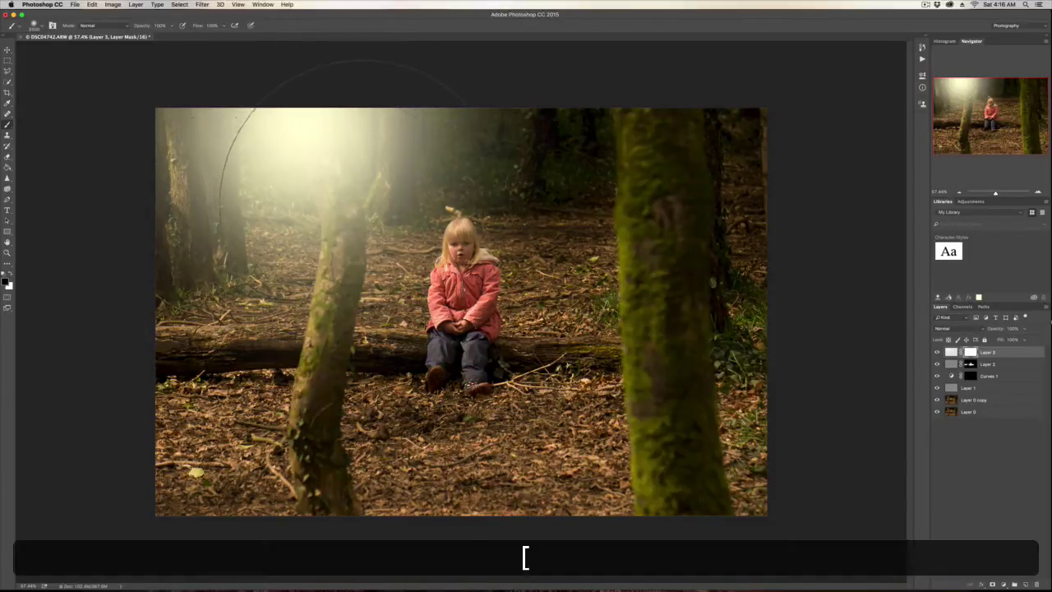
pyautogui.press('[')
pyautogui.press('[')
pyautogui.press('[')
pyautogui.press('[')
pyautogui.press('[')
pyautogui.press('[')
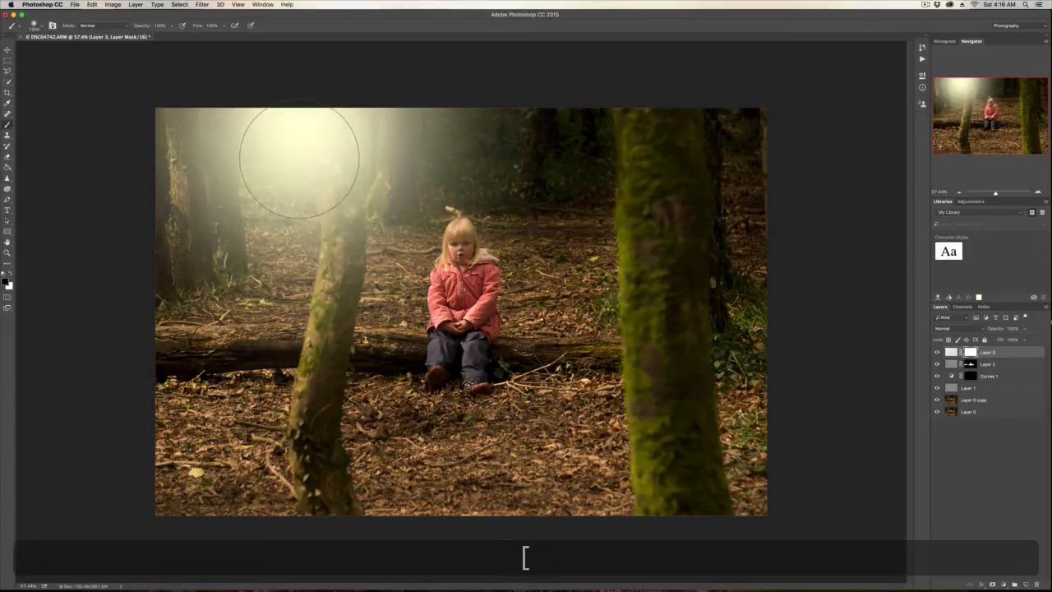
pyautogui.moveTo(299, 162); pyautogui.dragTo(333, 165)
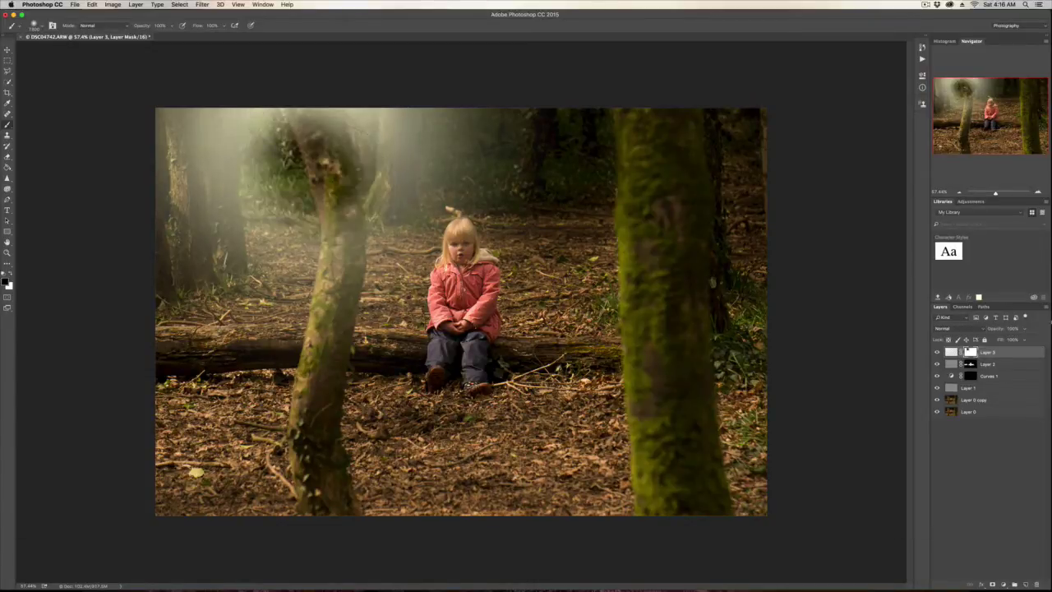
pyautogui.press('super+z')
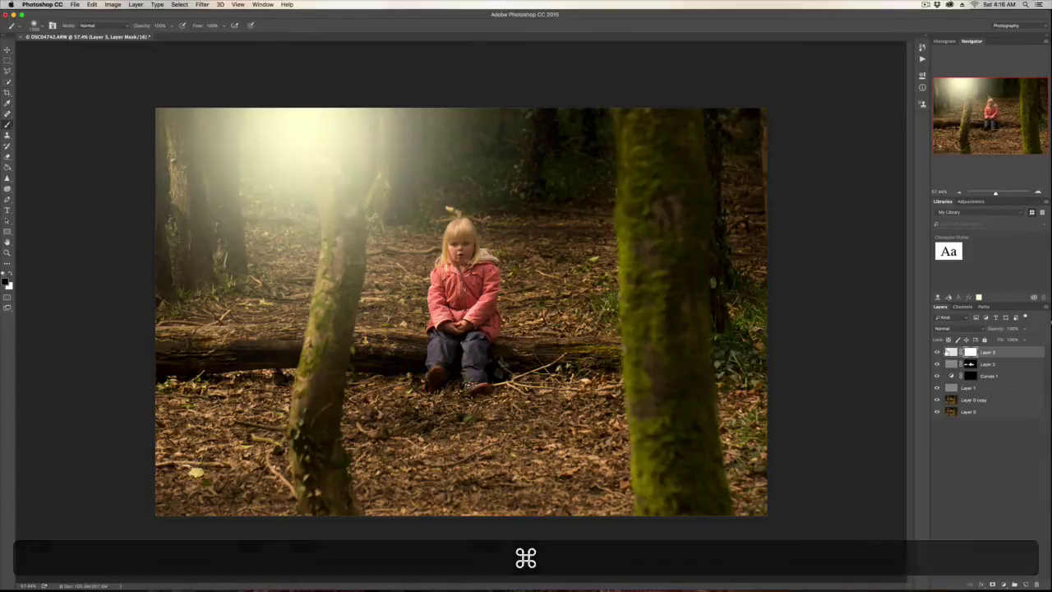
# - Paint a soft pale yellow light beam on the glow layer itself, running diagonally from the glow down to the girl's face
pyautogui.click(951, 352)
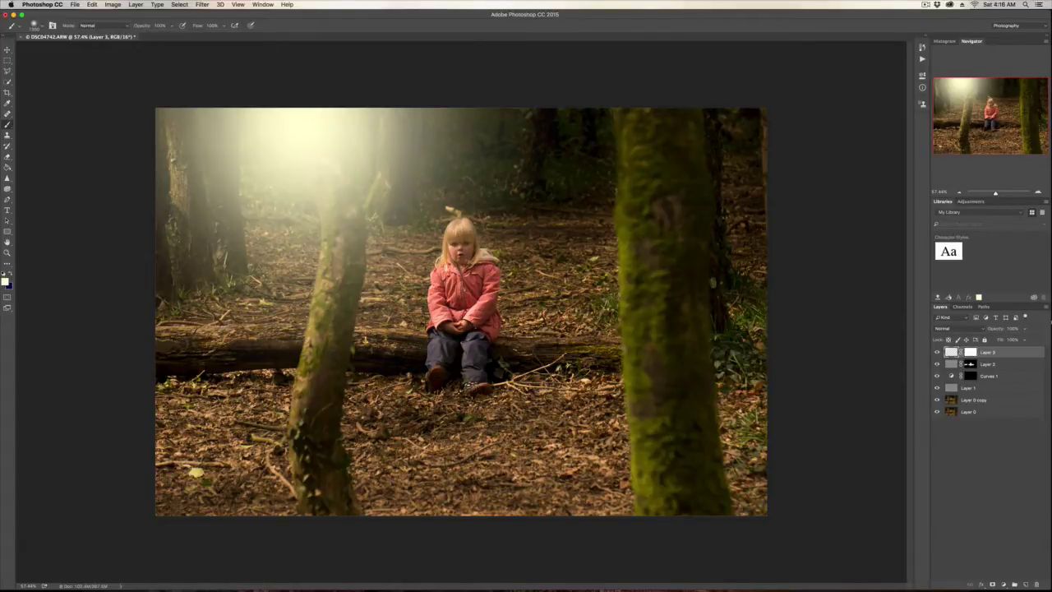
pyautogui.click(313, 167)
pyautogui.moveTo(313, 167); pyautogui.dragTo(429, 246)
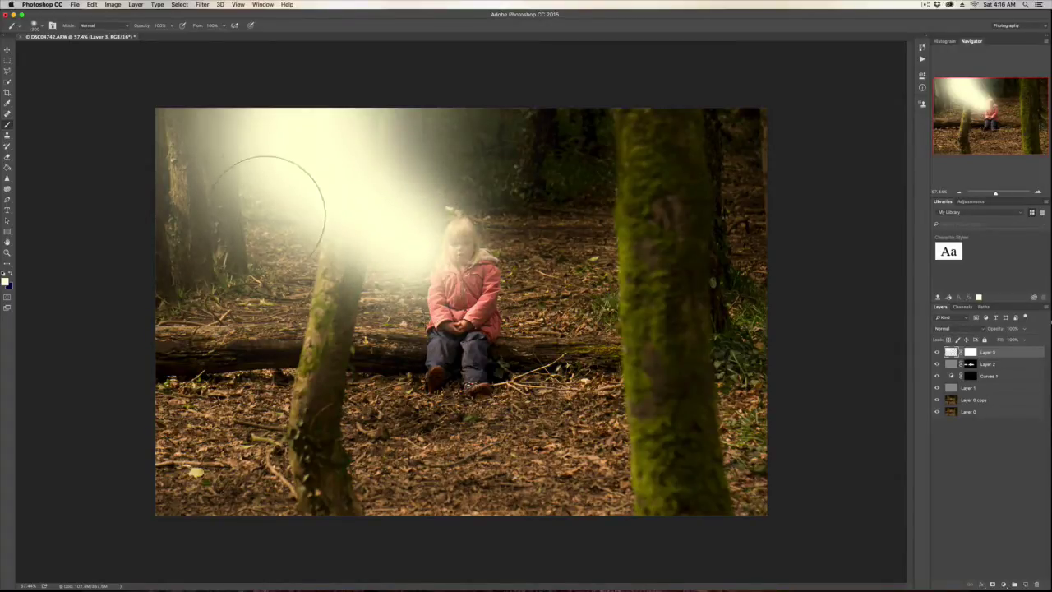
# - Try Soft Light and Screen as the glow layer's blend mode before returning it to Normal
pyautogui.click(980, 328)
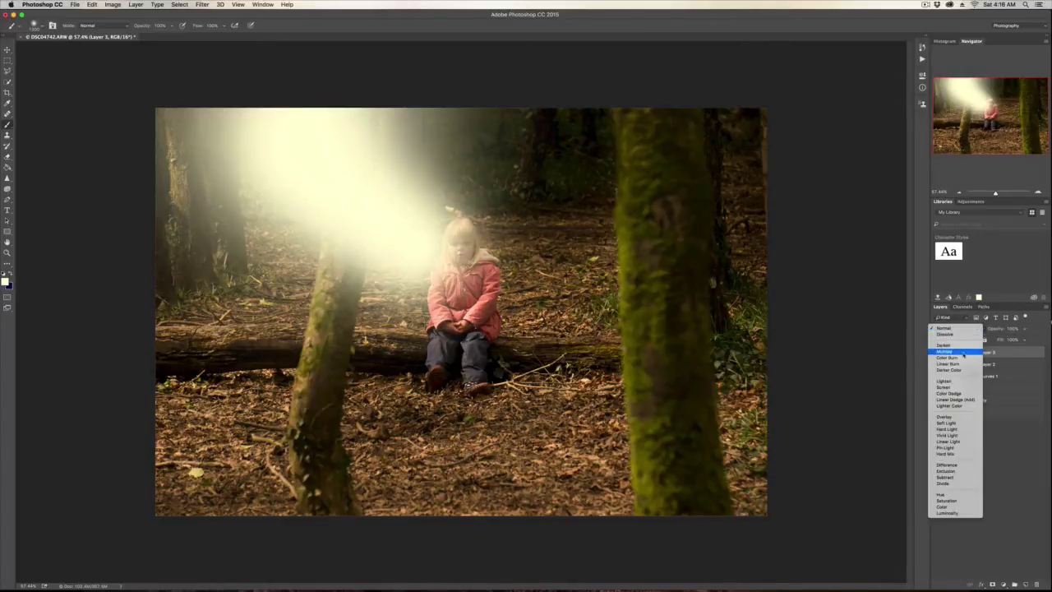
pyautogui.click(952, 424)
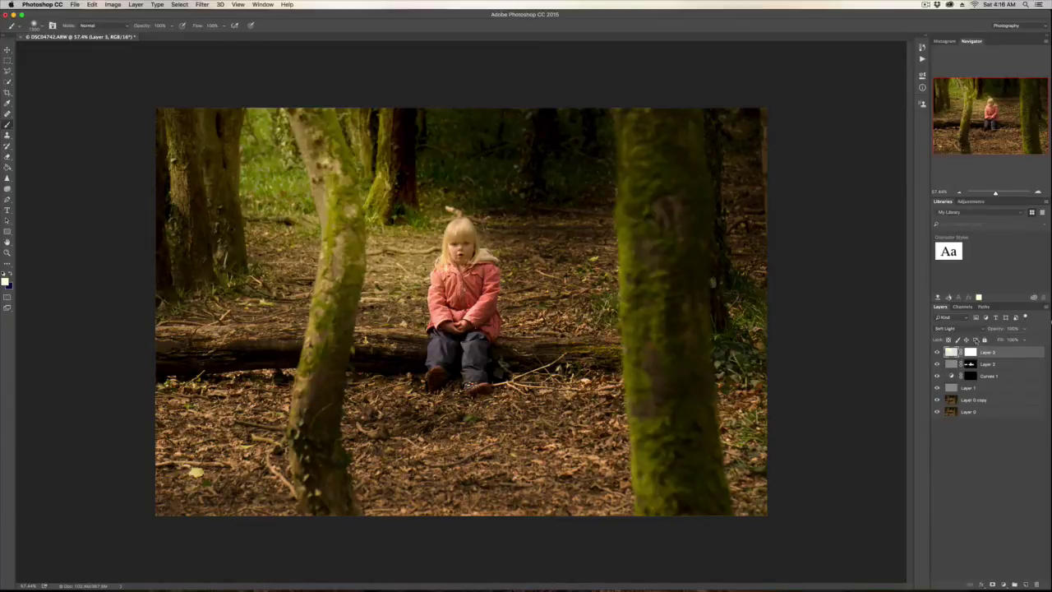
pyautogui.click(973, 329)
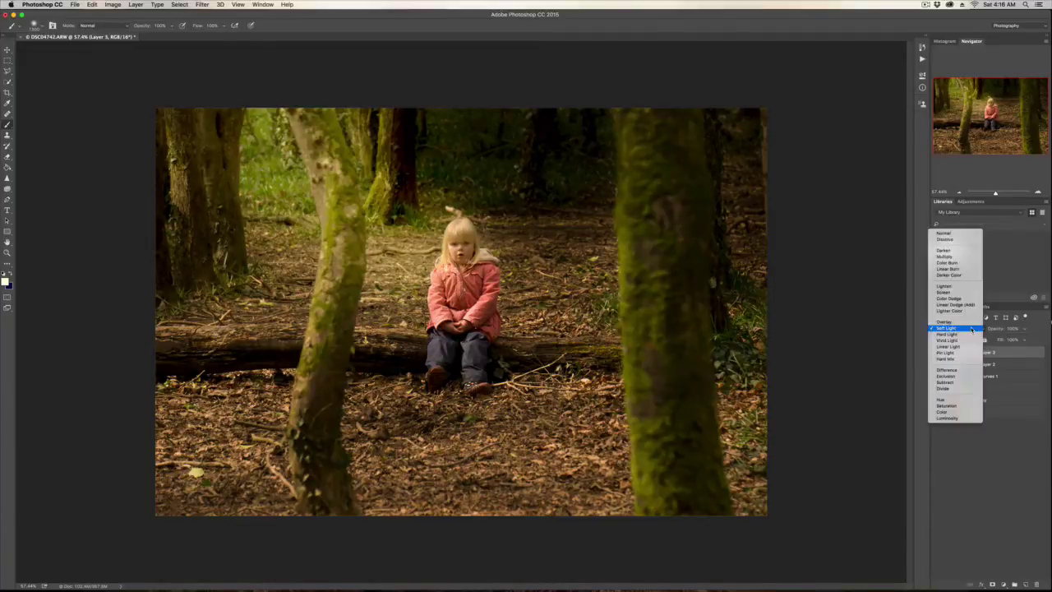
pyautogui.click(949, 293)
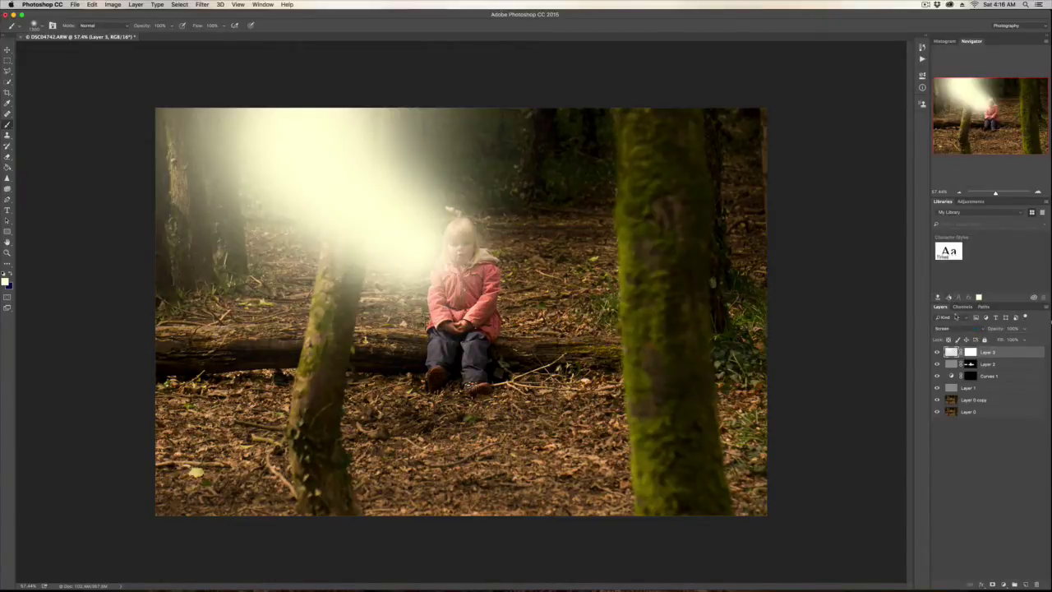
pyautogui.click(959, 329)
pyautogui.click(954, 322)
pyautogui.click(956, 328)
pyautogui.click(955, 339)
pyautogui.click(954, 329)
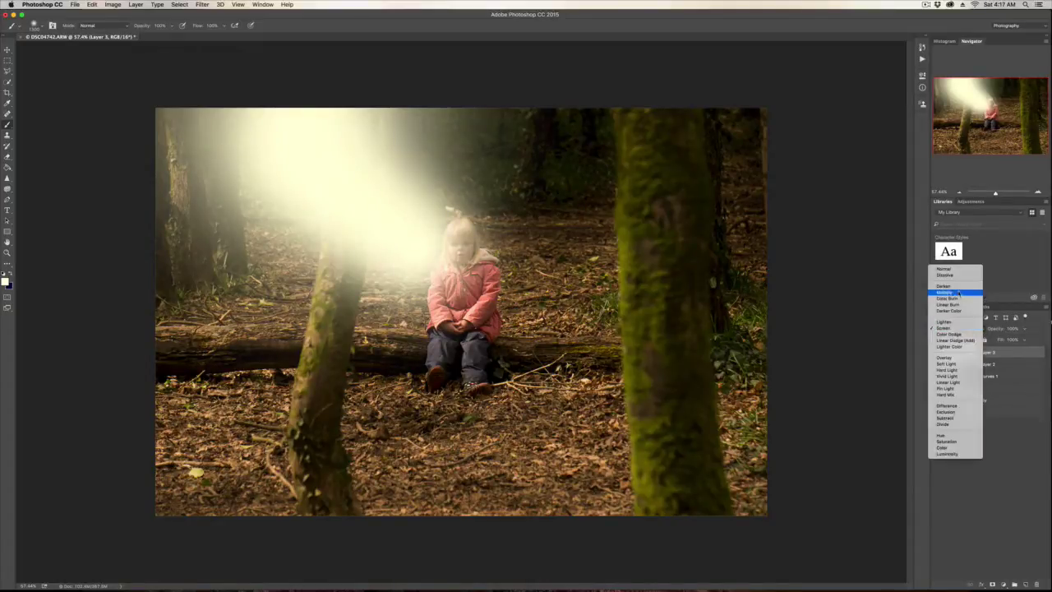
pyautogui.click(954, 267)
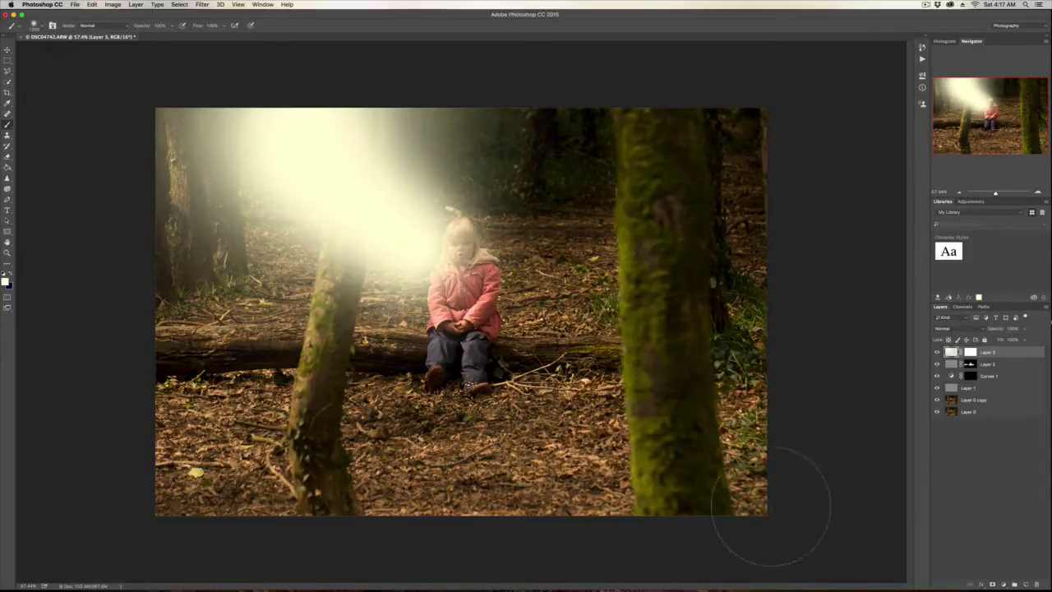
# - Target the glow layer's mask and set up a smaller black brush with adjusted hardness for masking the girl
pyautogui.scroll(5, 494, 309)
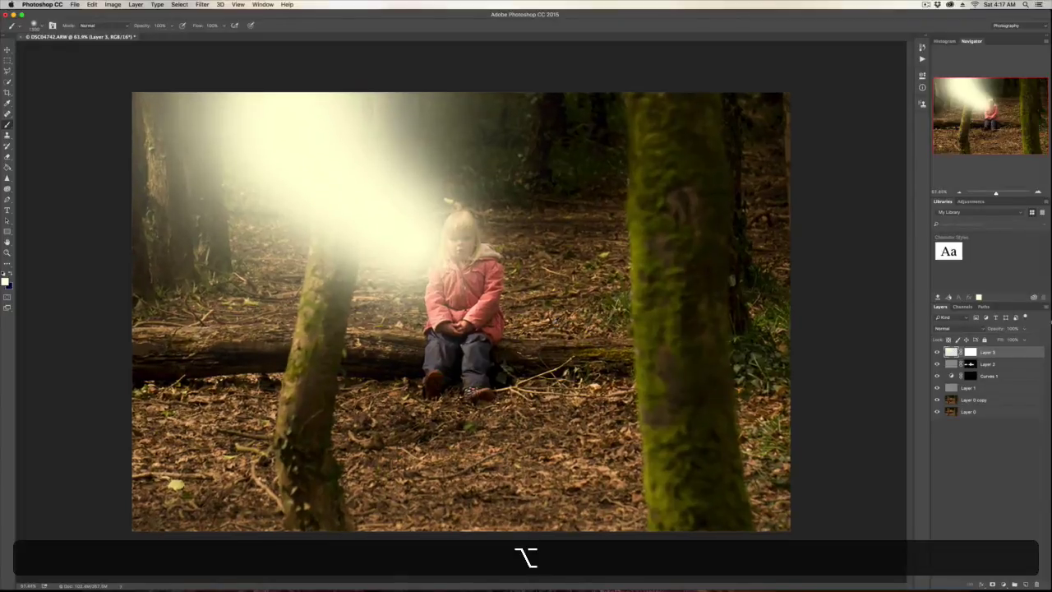
pyautogui.scroll(2, 271, 268)
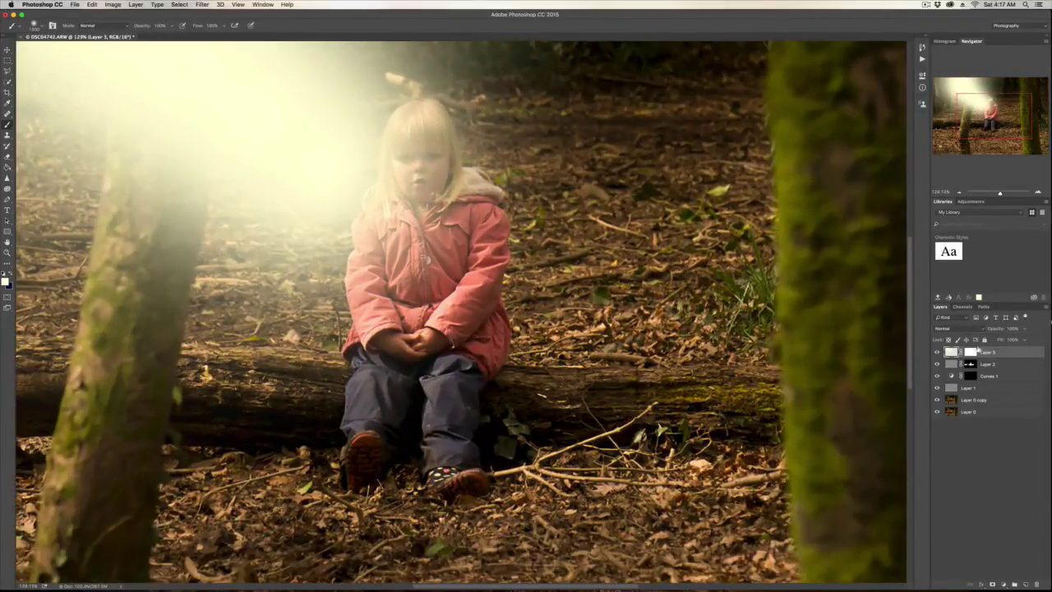
pyautogui.click(971, 351)
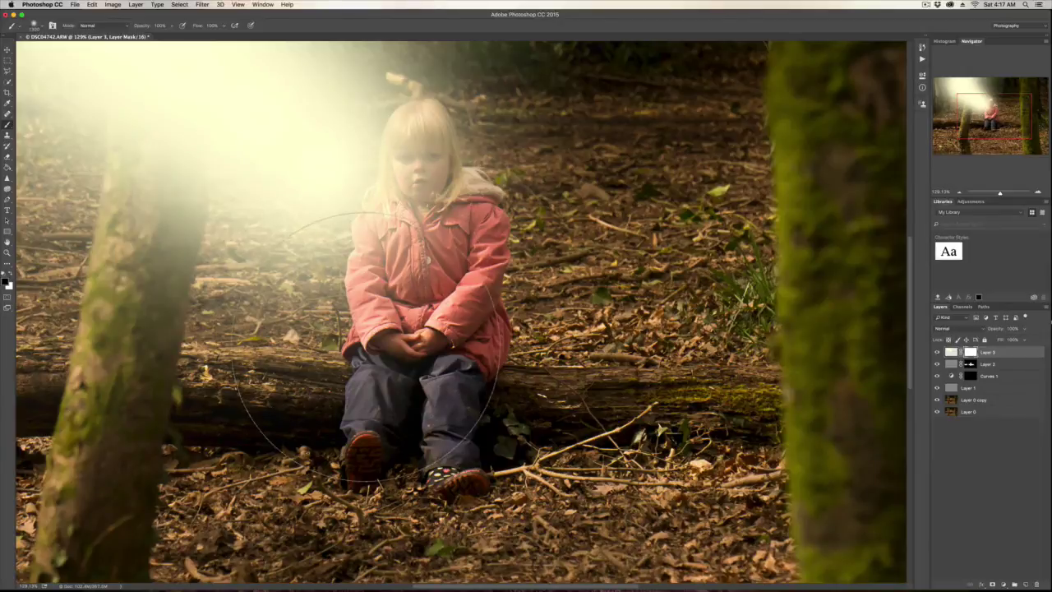
pyautogui.press('[')
pyautogui.press('[')
pyautogui.press('[')
pyautogui.press('[')
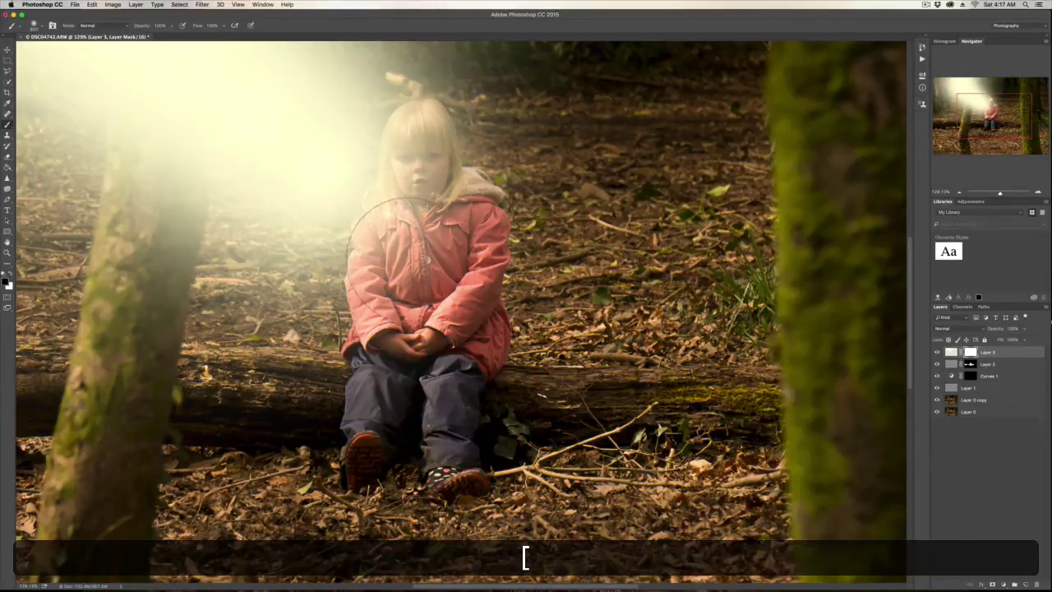
pyautogui.press('[')
pyautogui.press('[')
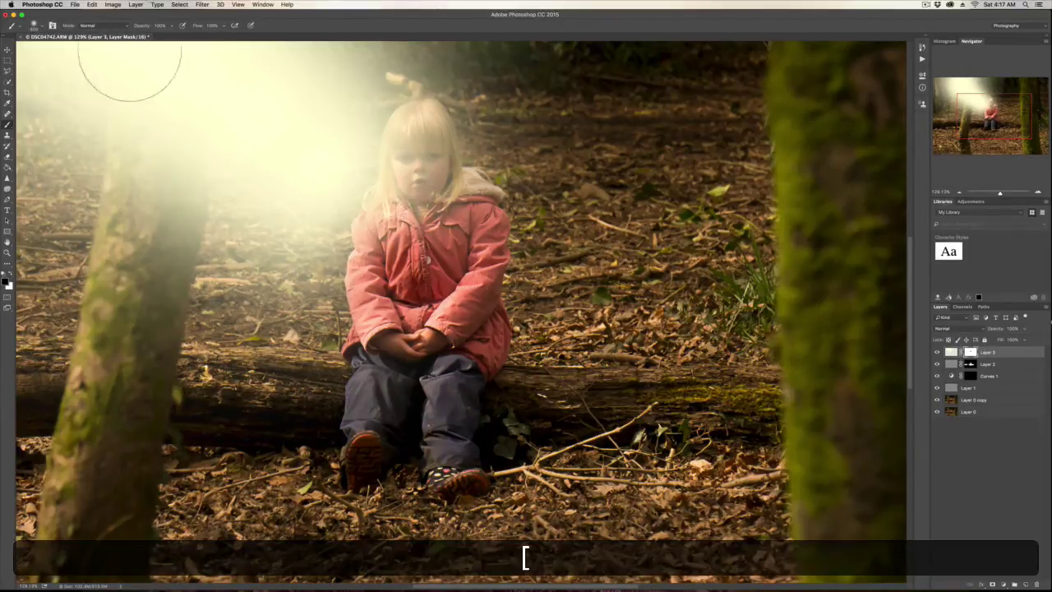
pyautogui.click(34, 25)
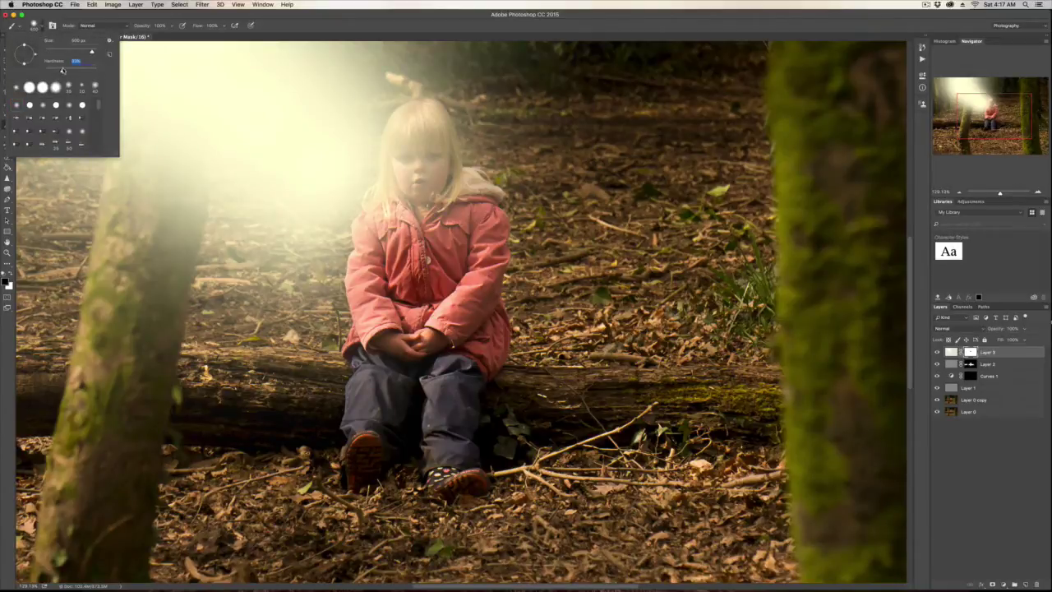
pyautogui.press('Return')
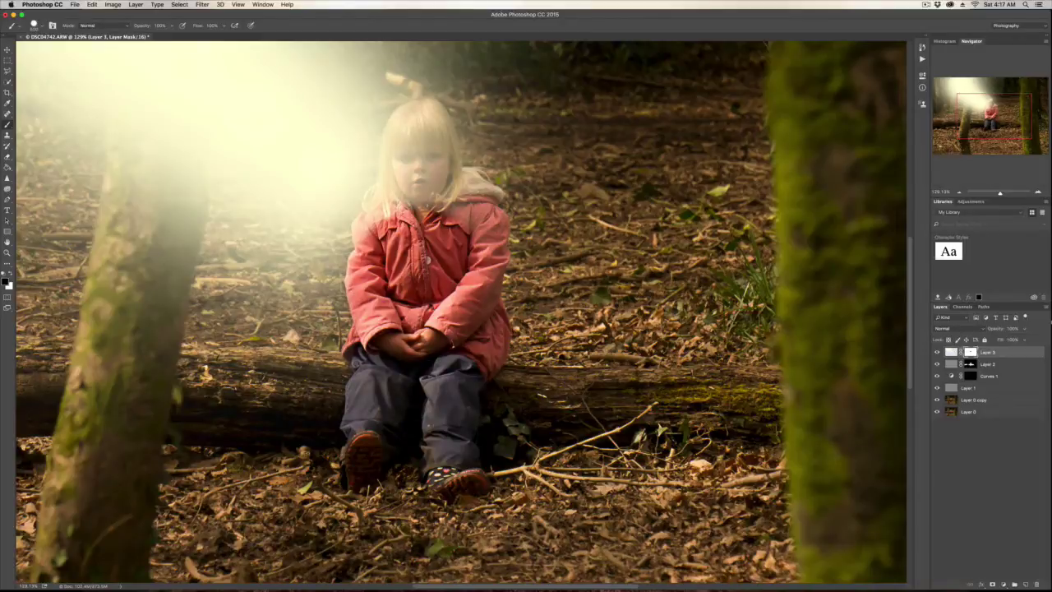
# - Mask the glow off the girl's coat and try masking it off her face, undoing the face stroke
pyautogui.click(434, 248)
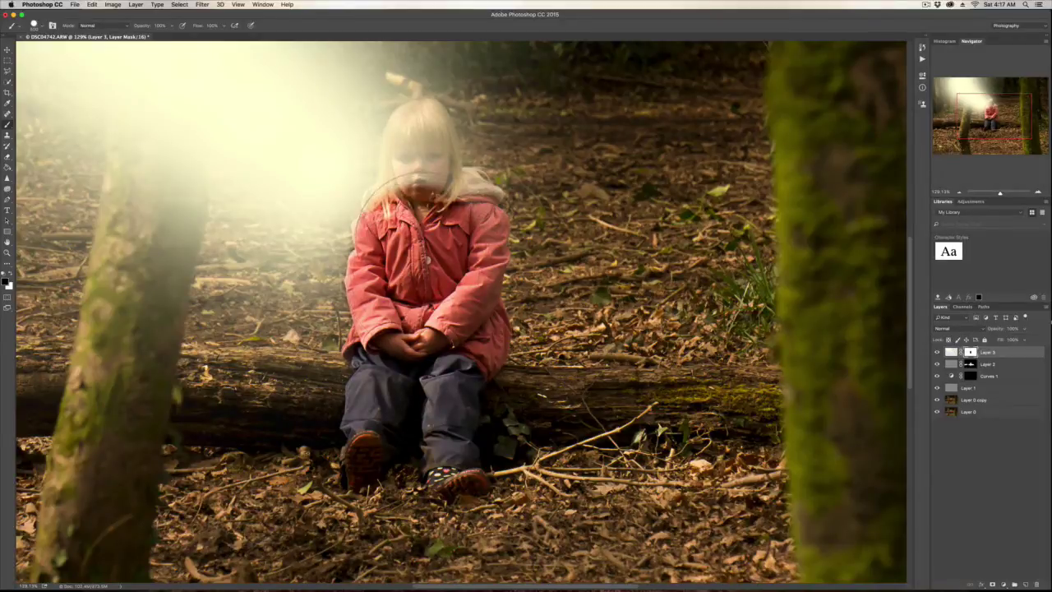
pyautogui.click(448, 220)
pyautogui.click(448, 205)
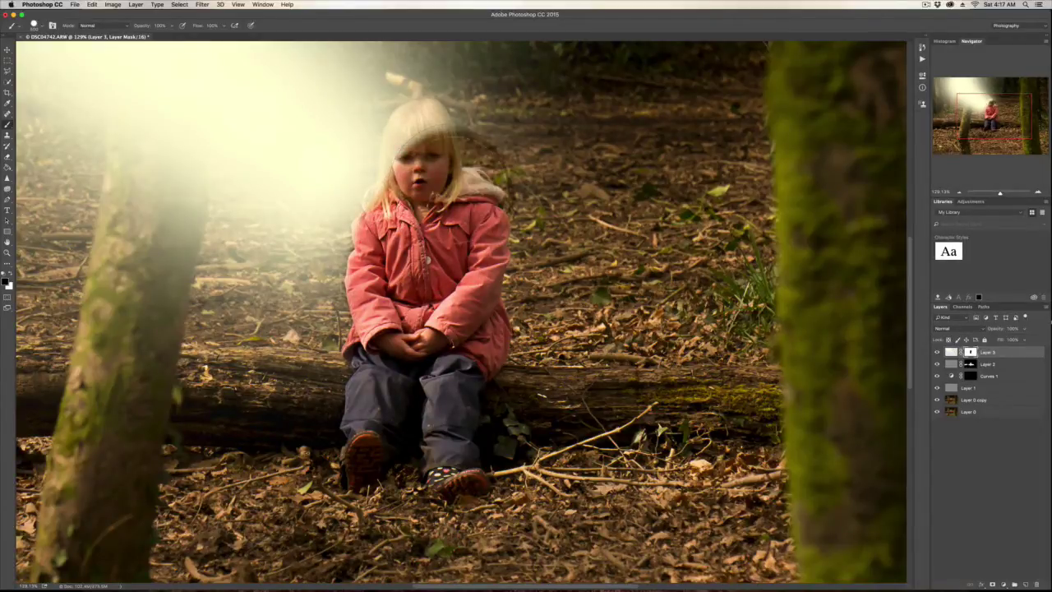
pyautogui.press('super+z')
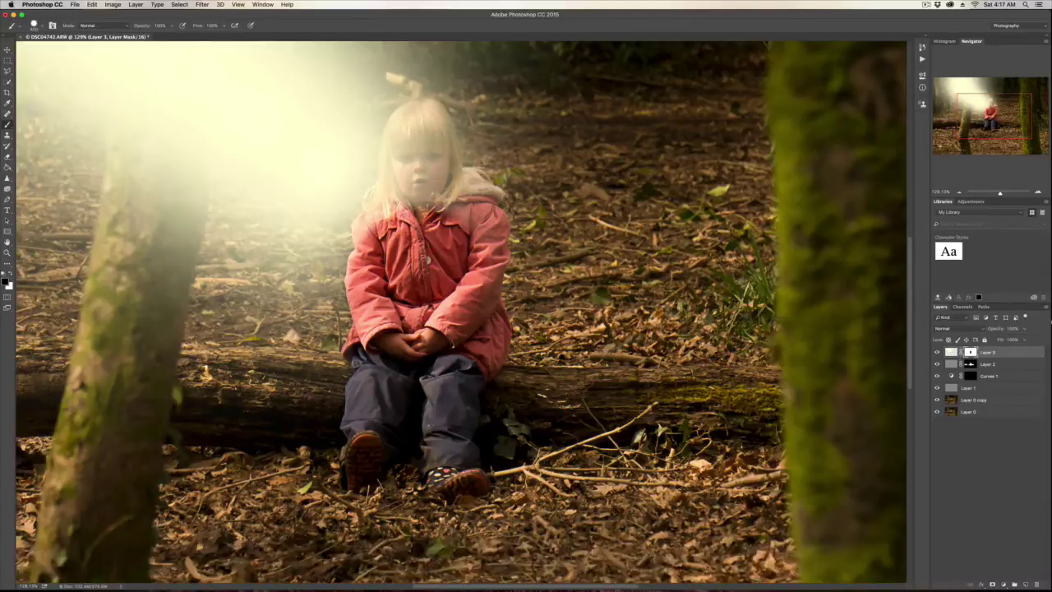
# - Mask the glow off the girl's shoulders, face and hair with a smaller black brush, restoring the light beside her in white
pyautogui.press('[')
pyautogui.moveTo(498, 246); pyautogui.dragTo(448, 192)
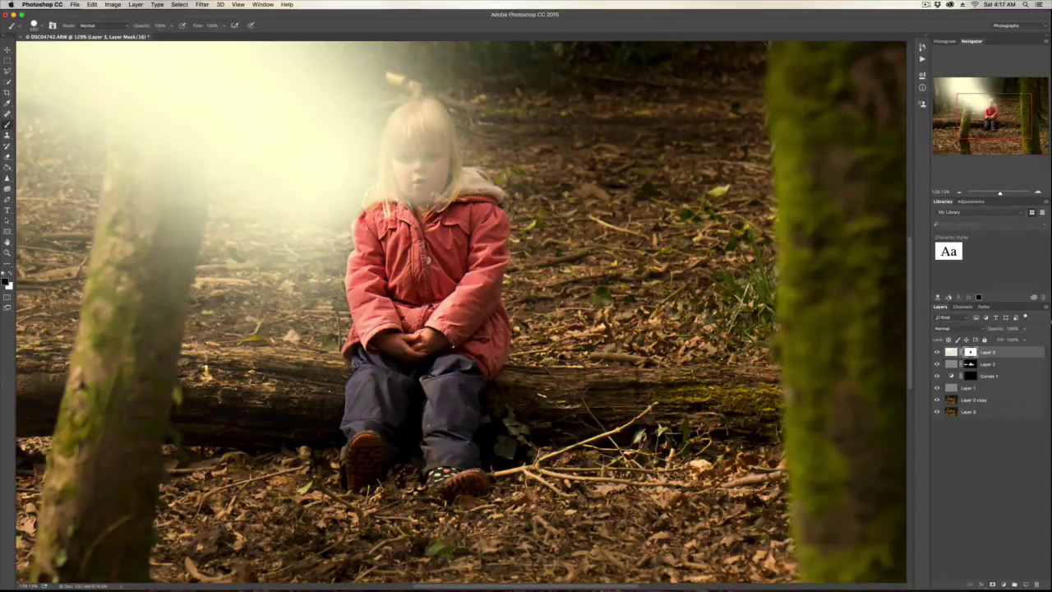
pyautogui.moveTo(380, 197)
pyautogui.mouseDown()
pyautogui.moveTo(443, 169)
pyautogui.moveTo(423, 173)
pyautogui.moveTo(460, 181)
pyautogui.moveTo(419, 107)
pyautogui.moveTo(375, 195)
pyautogui.mouseUp()
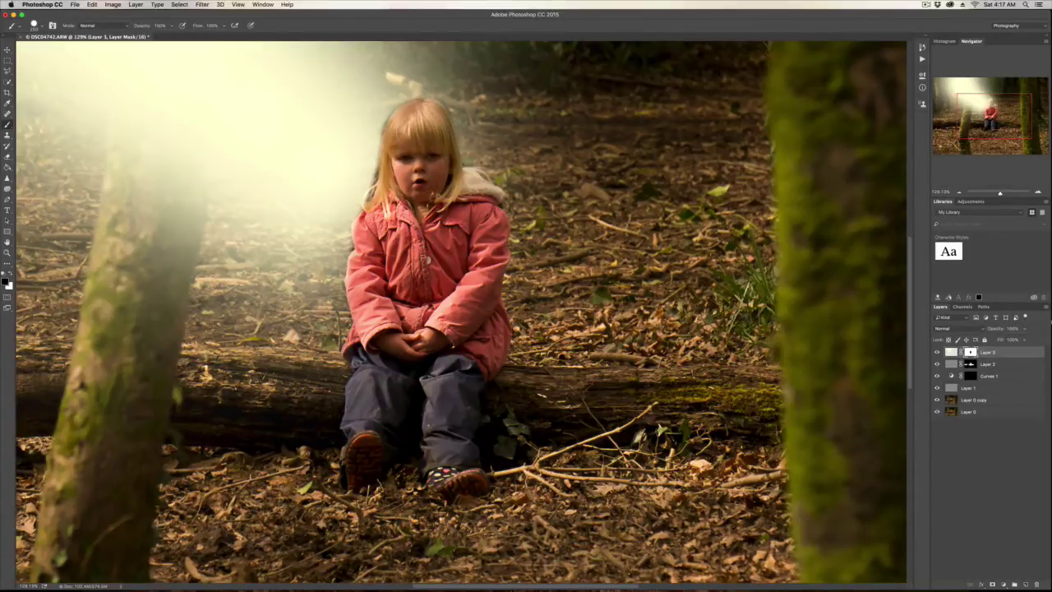
pyautogui.moveTo(347, 295); pyautogui.dragTo(349, 333)
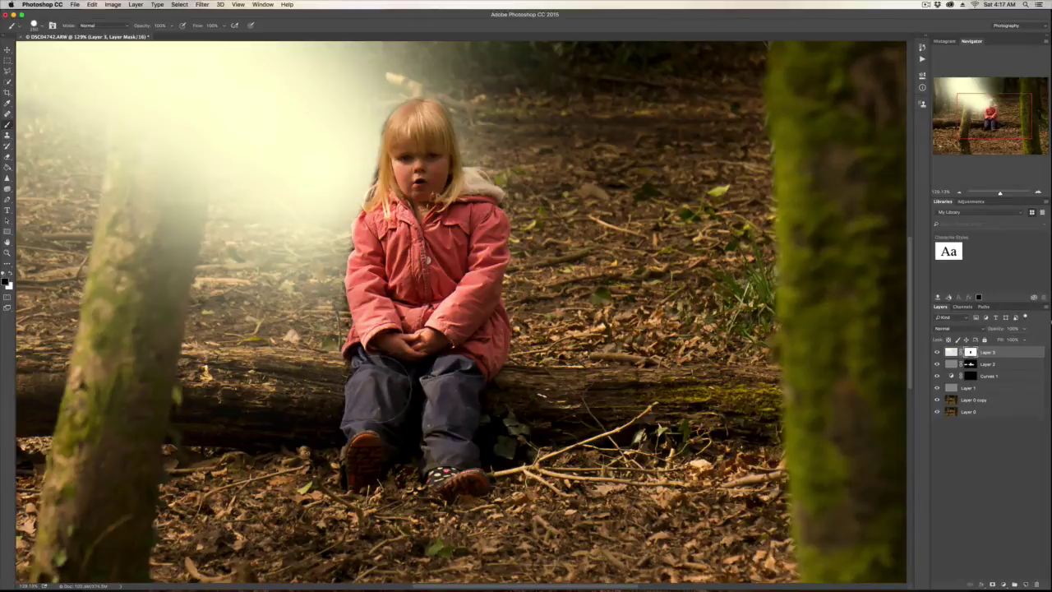
pyautogui.press('x')
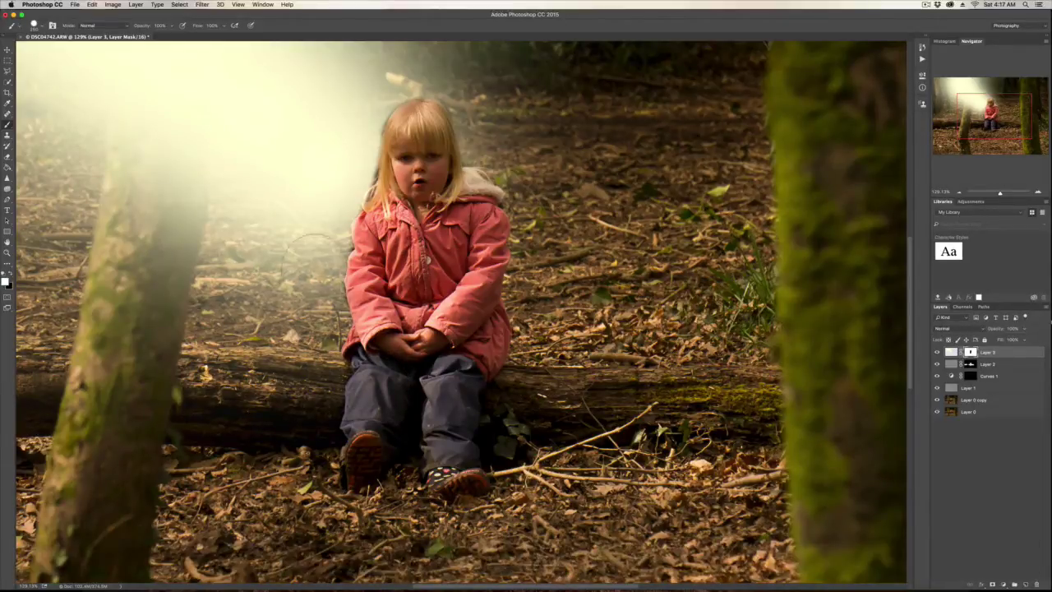
pyautogui.moveTo(317, 230)
pyautogui.mouseDown()
pyautogui.moveTo(344, 170)
pyautogui.moveTo(338, 126)
pyautogui.moveTo(349, 128)
pyautogui.moveTo(355, 82)
pyautogui.mouseUp()
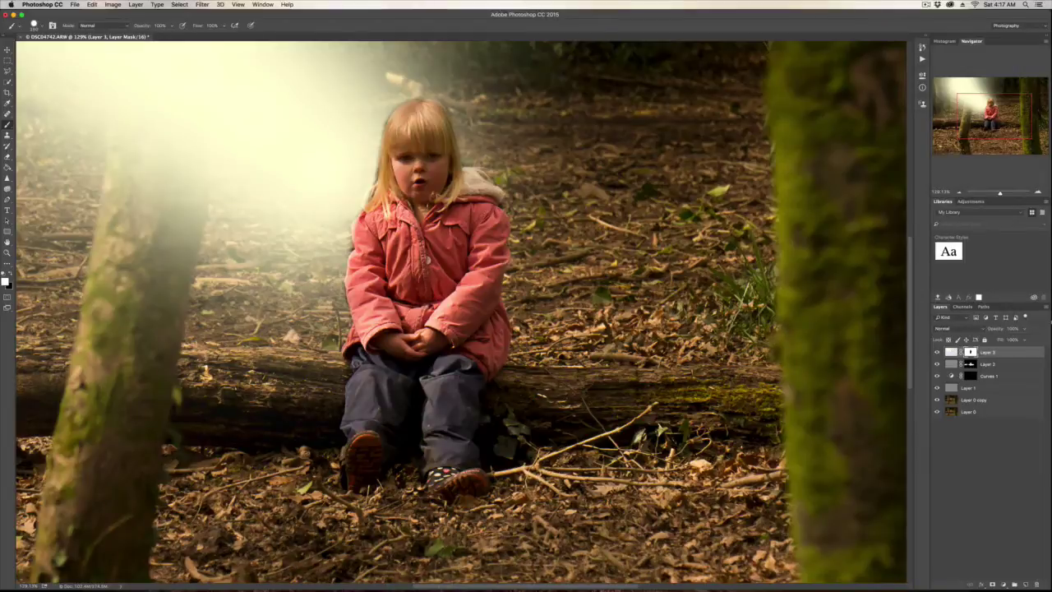
# - Paint black on the glow layer's mask along the lower part of the mossy tree trunk beside the girl
pyautogui.moveTo(475, 587); pyautogui.dragTo(413, 587)
pyautogui.scroll(3, 411, 494)
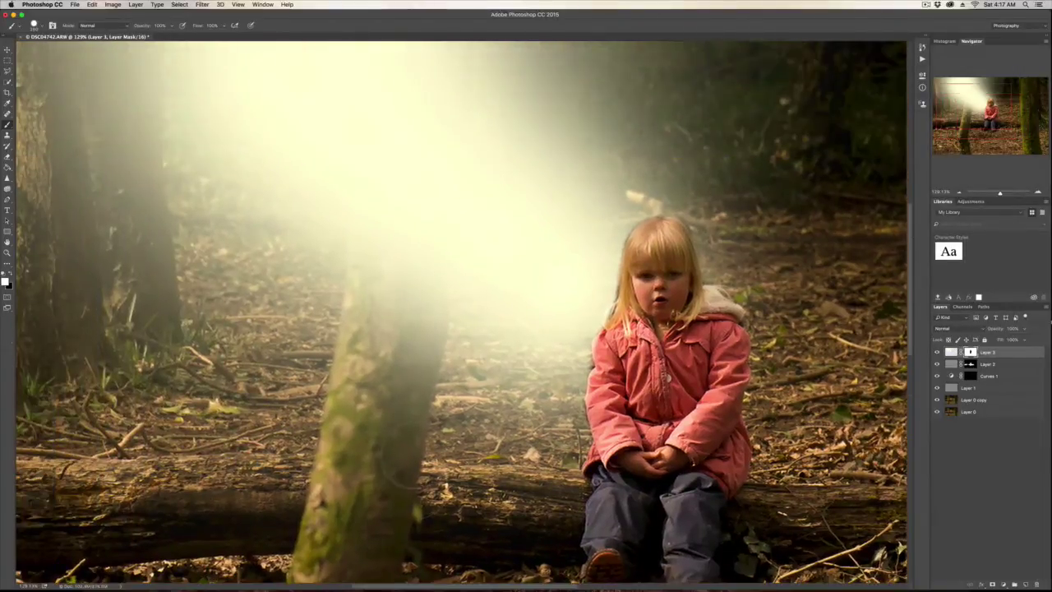
pyautogui.press('x')
pyautogui.moveTo(421, 341); pyautogui.dragTo(360, 544)
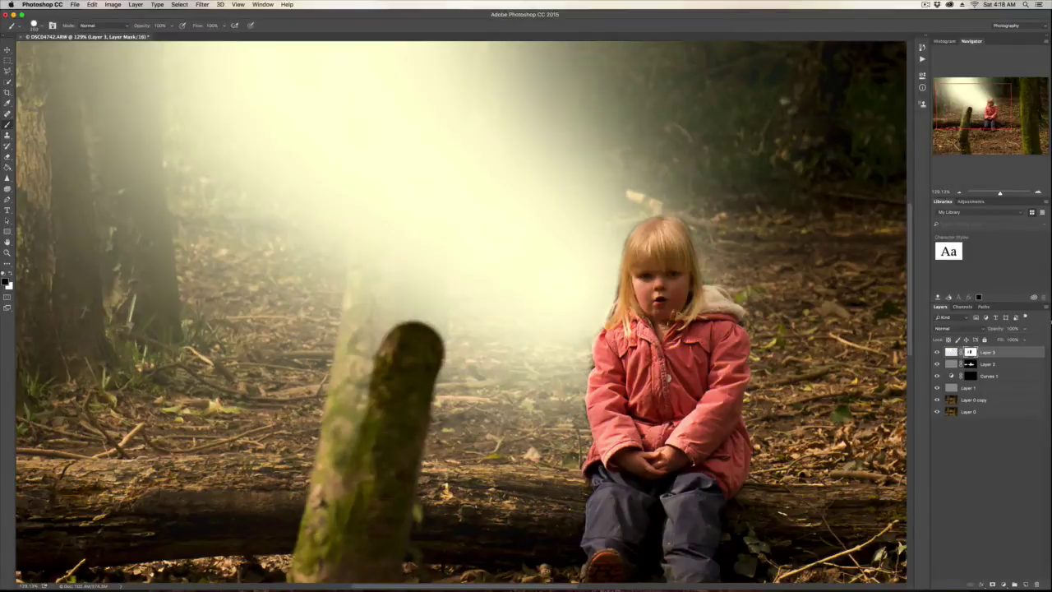
pyautogui.scroll(-4, 362, 547)
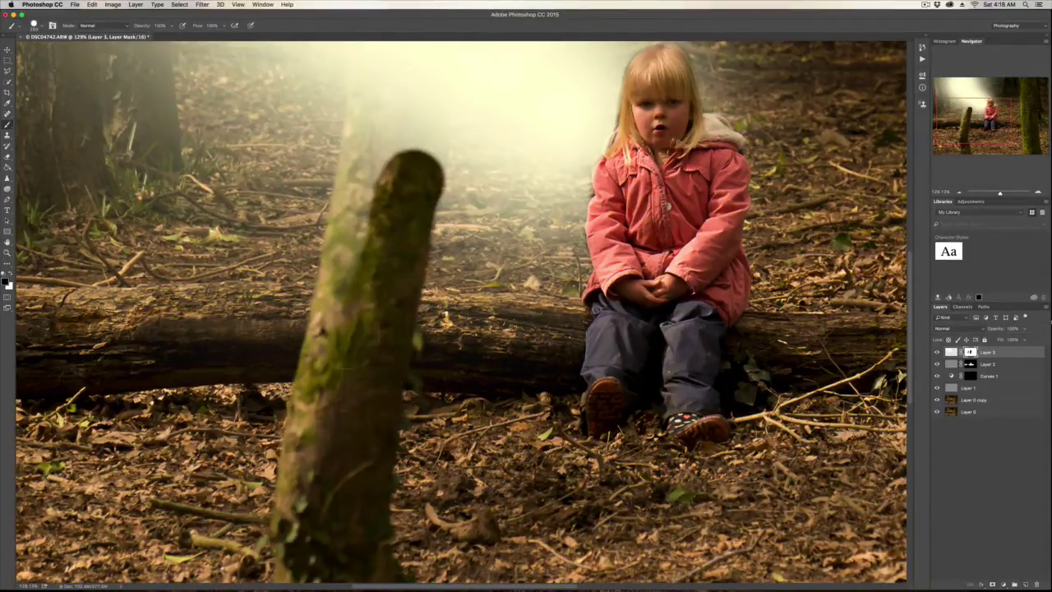
pyautogui.moveTo(339, 325)
pyautogui.mouseDown()
pyautogui.moveTo(347, 234)
pyautogui.moveTo(370, 156)
pyautogui.moveTo(366, 169)
pyautogui.mouseUp()
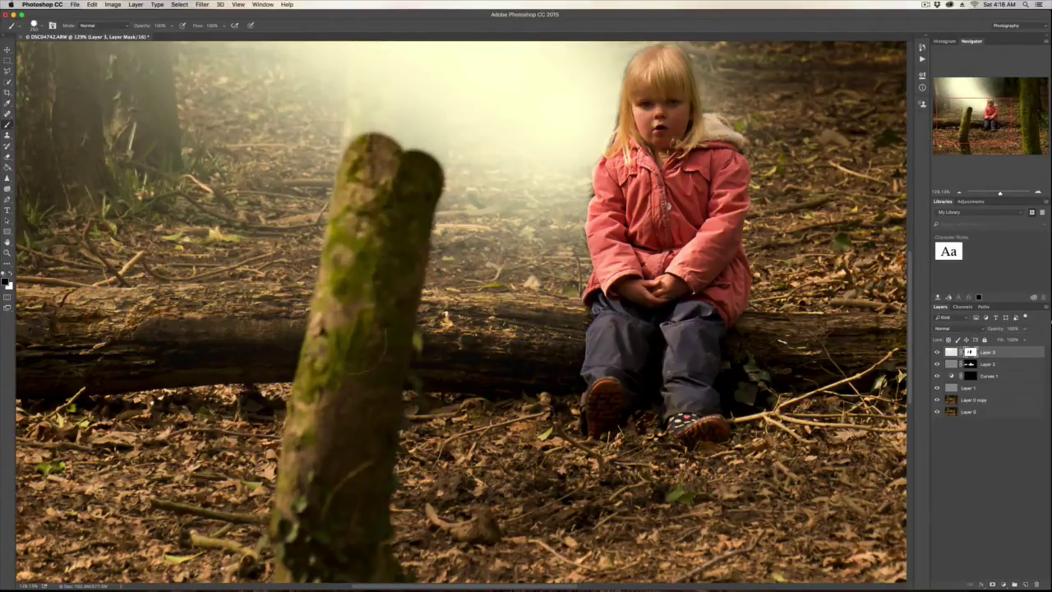
# - Extend the black masking up the same trunk to the photo's upper edge, including its side edges
pyautogui.scroll(5, 359, 389)
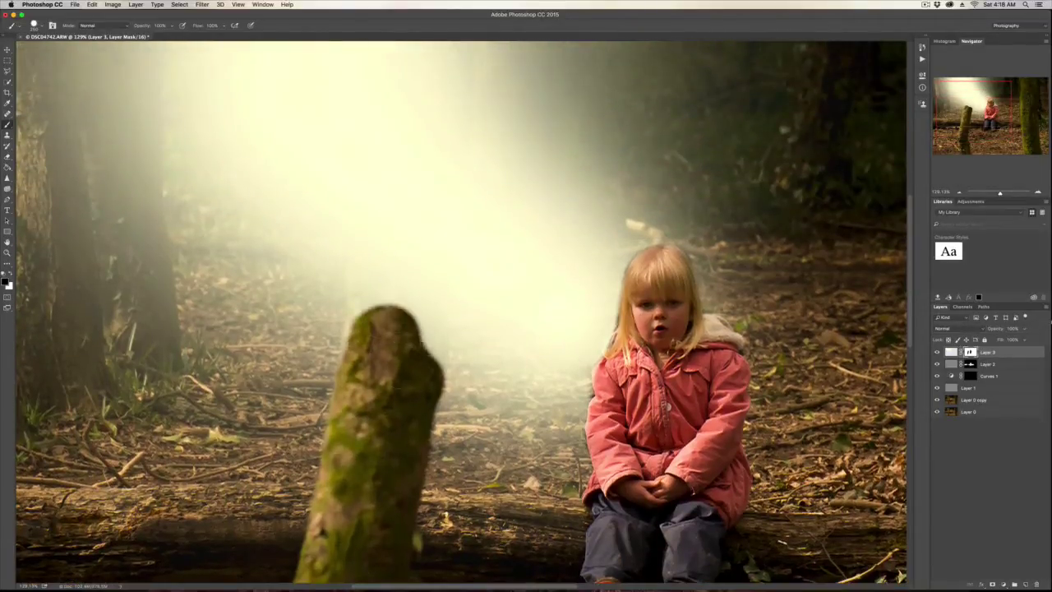
pyautogui.moveTo(400, 356)
pyautogui.mouseDown()
pyautogui.moveTo(413, 367)
pyautogui.moveTo(417, 350)
pyautogui.mouseUp()
pyautogui.moveTo(407, 247)
pyautogui.mouseDown()
pyautogui.moveTo(370, 275)
pyautogui.moveTo(342, 354)
pyautogui.moveTo(396, 277)
pyautogui.moveTo(399, 296)
pyautogui.moveTo(402, 160)
pyautogui.moveTo(366, 107)
pyautogui.moveTo(428, 107)
pyautogui.moveTo(444, 193)
pyautogui.moveTo(371, 247)
pyautogui.moveTo(335, 94)
pyautogui.moveTo(346, 210)
pyautogui.moveTo(296, 99)
pyautogui.moveTo(284, 173)
pyautogui.moveTo(267, 123)
pyautogui.moveTo(338, 158)
pyautogui.moveTo(405, 283)
pyautogui.moveTo(341, 187)
pyautogui.moveTo(340, 442)
pyautogui.mouseUp()
pyautogui.scroll(3, 395, 276)
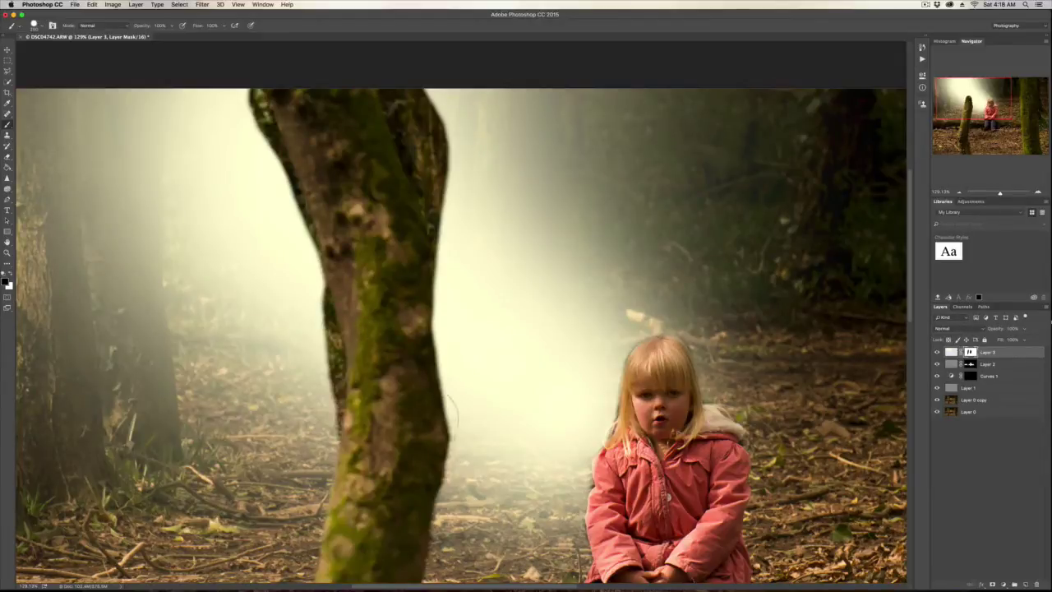
pyautogui.moveTo(451, 415); pyautogui.dragTo(444, 245)
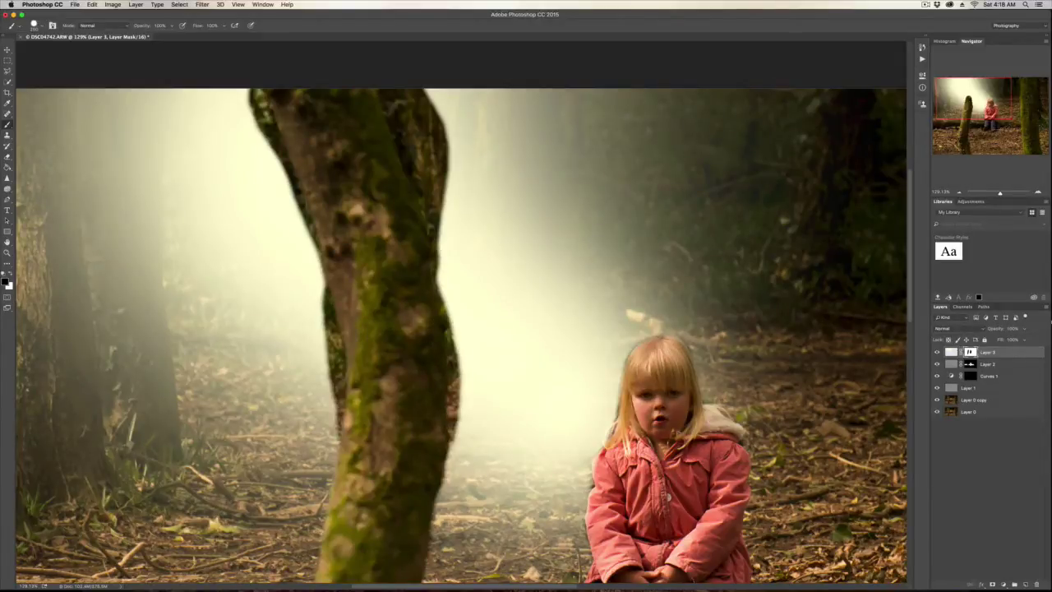
# - Paint white on the mask along both sides of the trunk to restore the glow where the masking spilled over
pyautogui.press('x')
pyautogui.moveTo(305, 421)
pyautogui.mouseDown()
pyautogui.moveTo(309, 333)
pyautogui.moveTo(295, 296)
pyautogui.moveTo(290, 316)
pyautogui.moveTo(287, 261)
pyautogui.moveTo(267, 210)
pyautogui.moveTo(283, 237)
pyautogui.moveTo(224, 90)
pyautogui.moveTo(255, 105)
pyautogui.mouseUp()
pyautogui.moveTo(463, 122)
pyautogui.mouseDown()
pyautogui.moveTo(404, 93)
pyautogui.moveTo(456, 159)
pyautogui.moveTo(470, 273)
pyautogui.moveTo(444, 160)
pyautogui.moveTo(414, 97)
pyautogui.moveTo(455, 216)
pyautogui.moveTo(464, 290)
pyautogui.mouseUp()
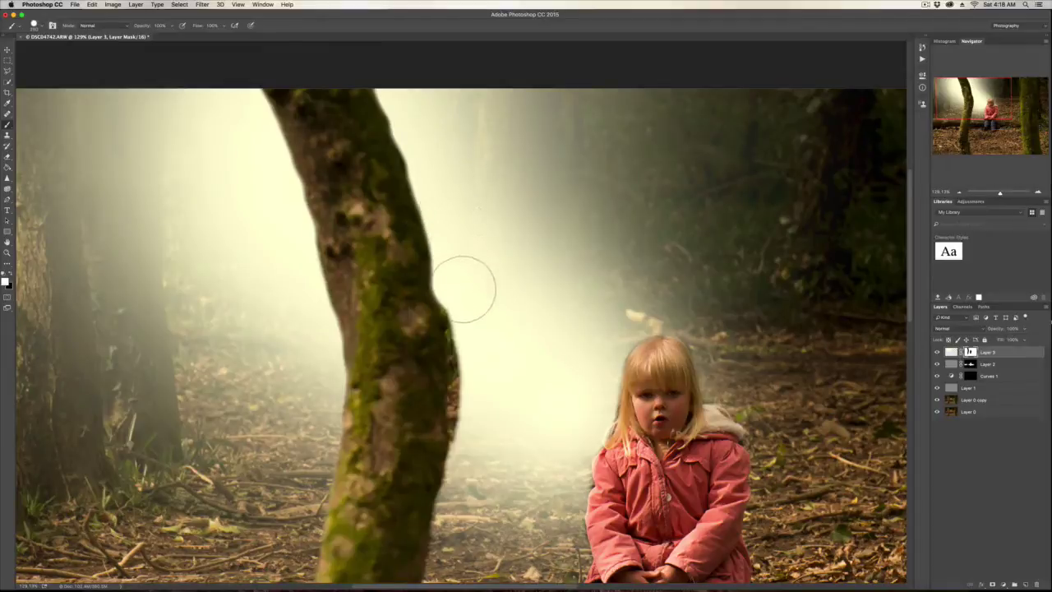
pyautogui.scroll(-3, 462, 288)
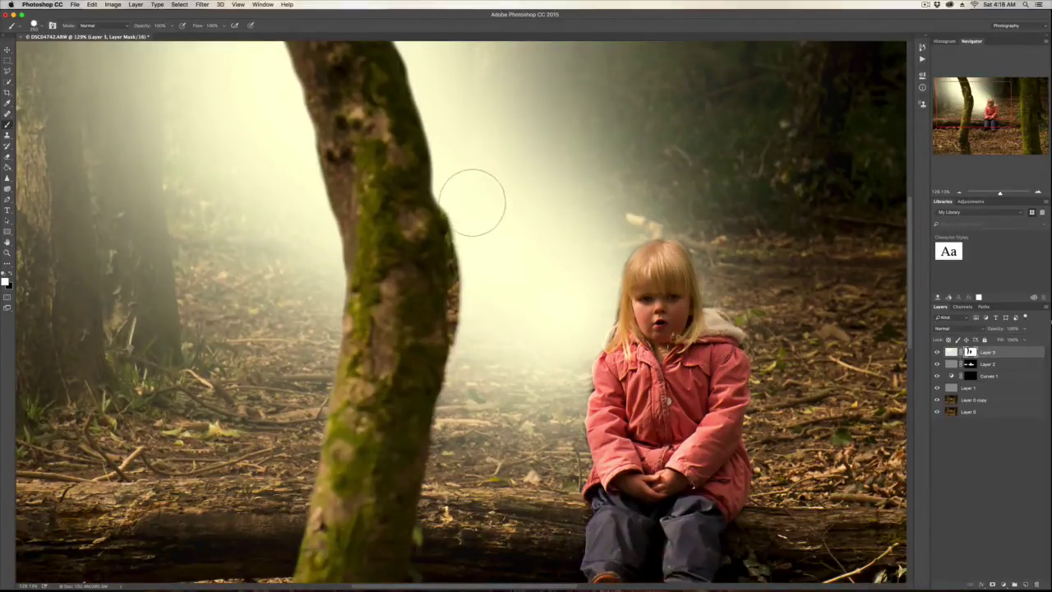
pyautogui.moveTo(472, 202)
pyautogui.mouseDown()
pyautogui.moveTo(484, 268)
pyautogui.moveTo(460, 386)
pyautogui.mouseUp()
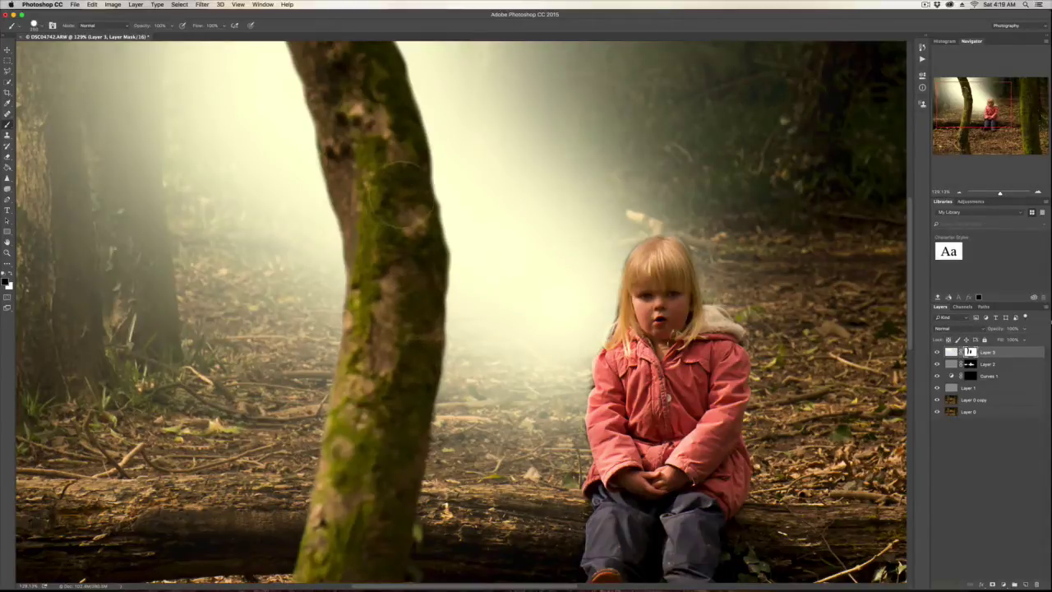
# - Lower the opacity of the masked glow layer to about 11%
pyautogui.scroll(2, 404, 205)
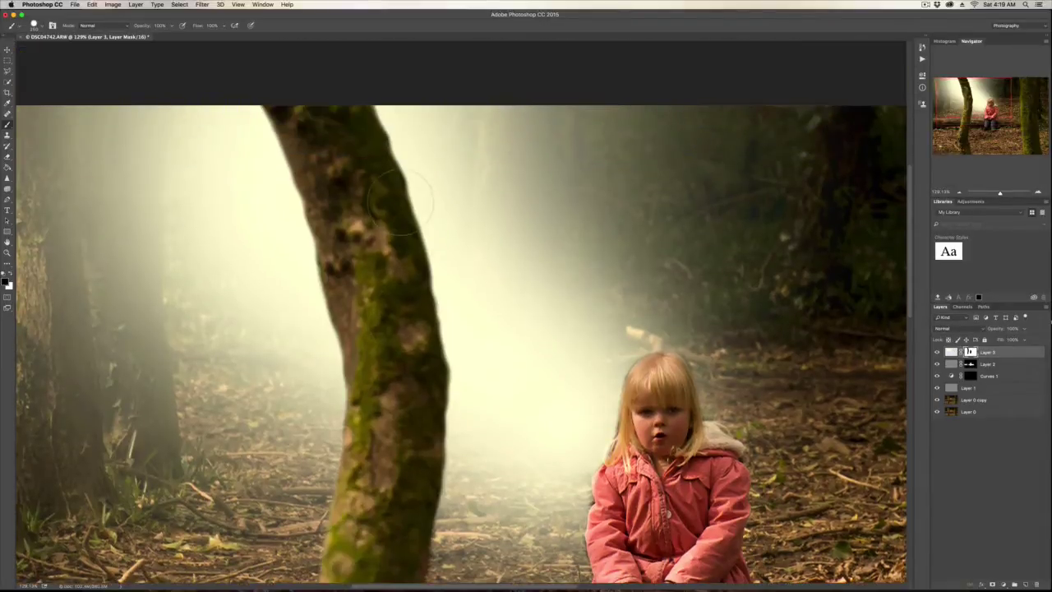
pyautogui.scroll(-3, 470, 239)
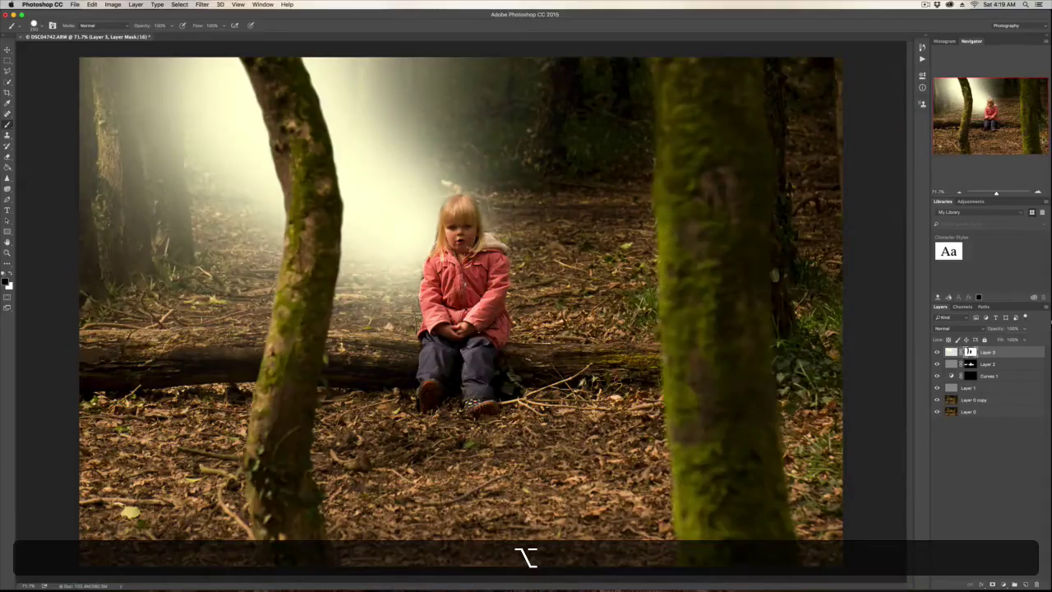
pyautogui.moveTo(995, 329); pyautogui.dragTo(959, 328)
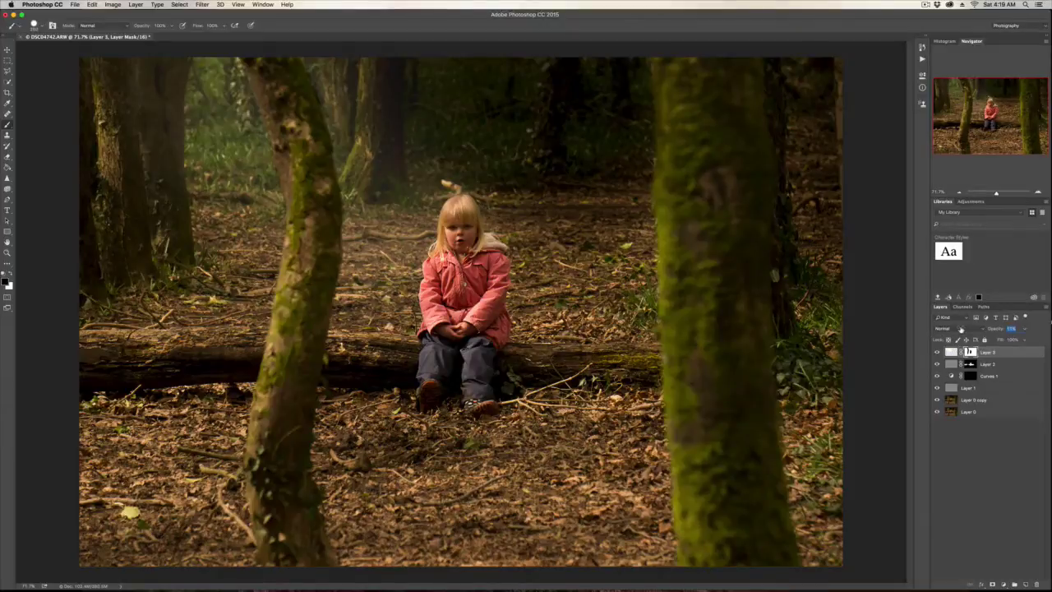
pyautogui.moveTo(961, 329); pyautogui.dragTo(961, 328)
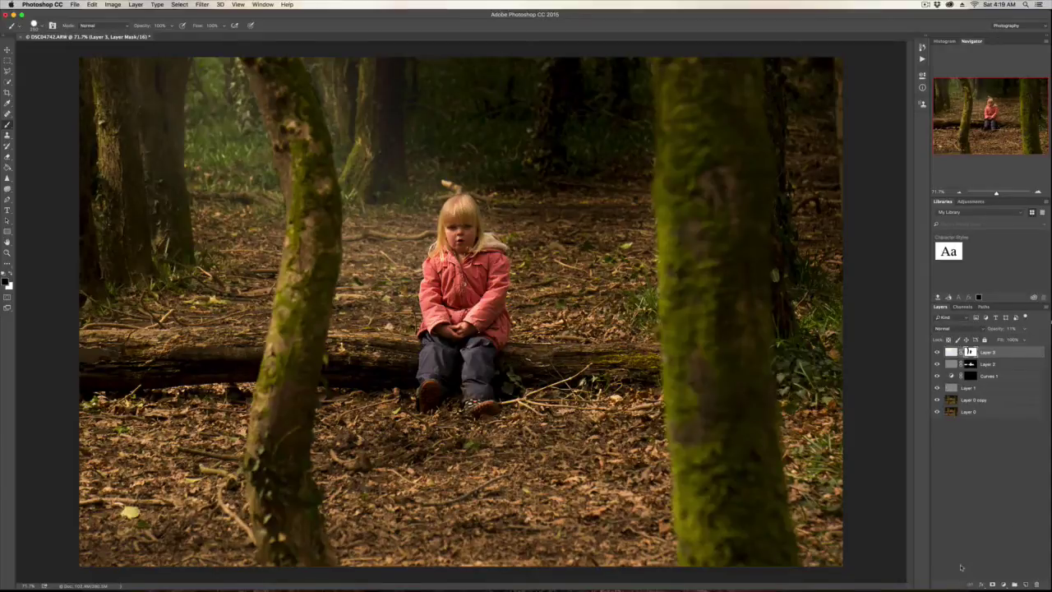
# - Add a Gradient Fill adjustment layer above the glow layer and change its gradient type to Noise
pyautogui.click(1002, 584)
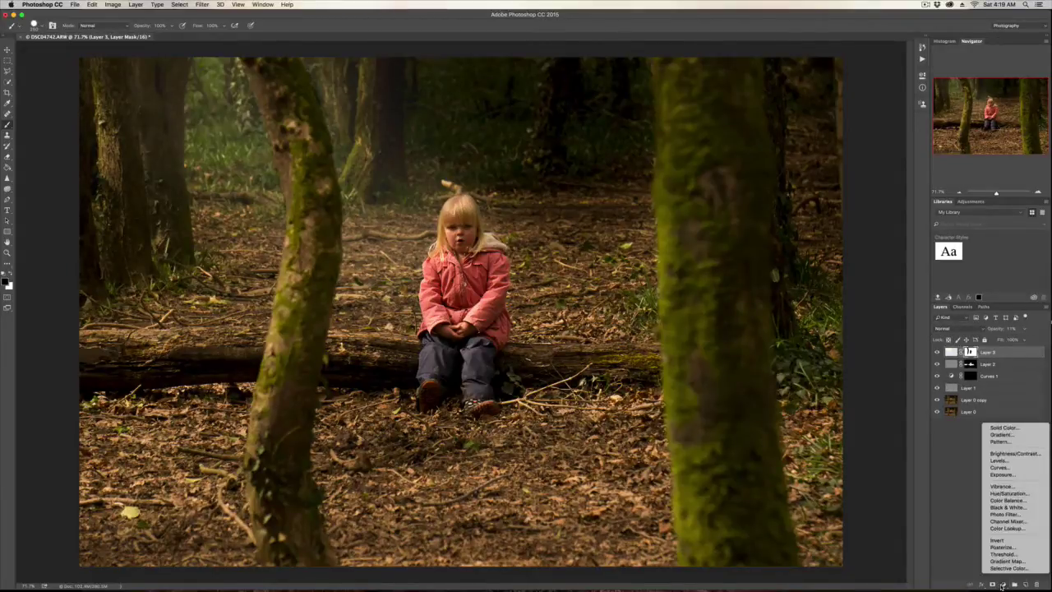
pyautogui.click(1019, 434)
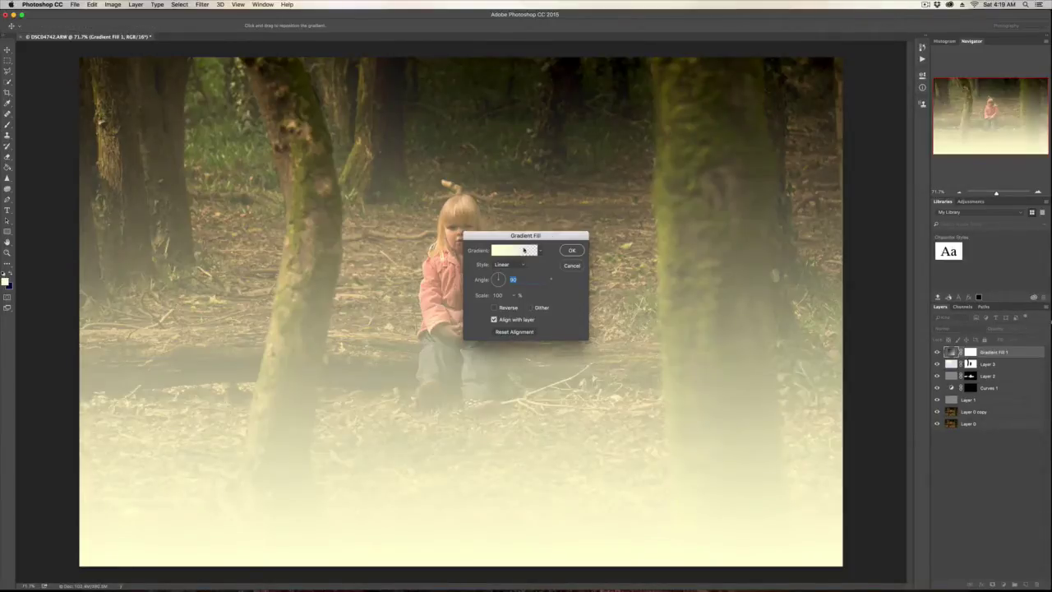
pyautogui.click(521, 251)
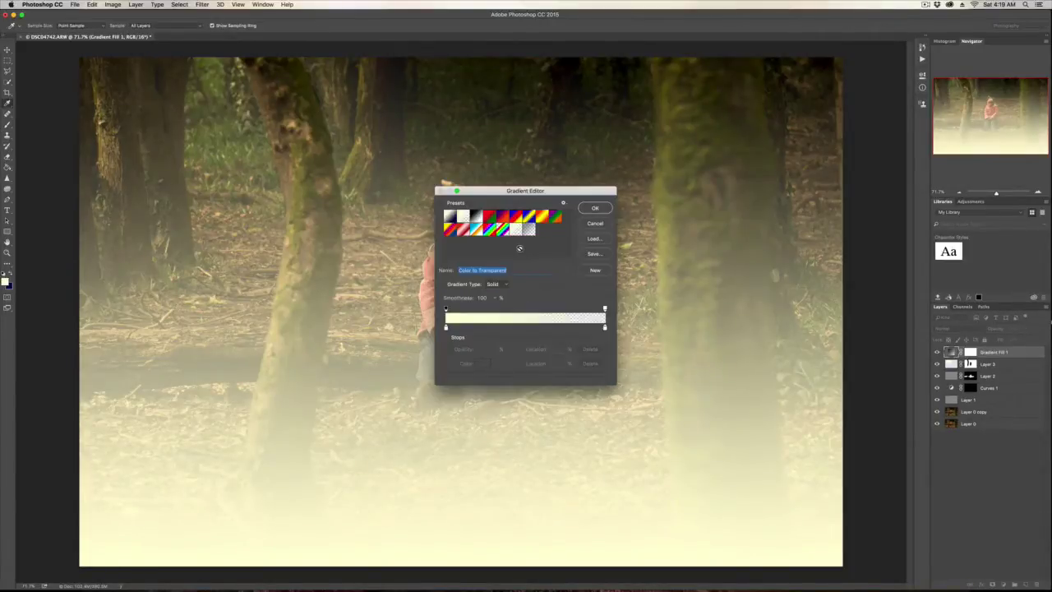
pyautogui.click(462, 216)
pyautogui.click(605, 329)
pyautogui.click(494, 284)
pyautogui.click(494, 289)
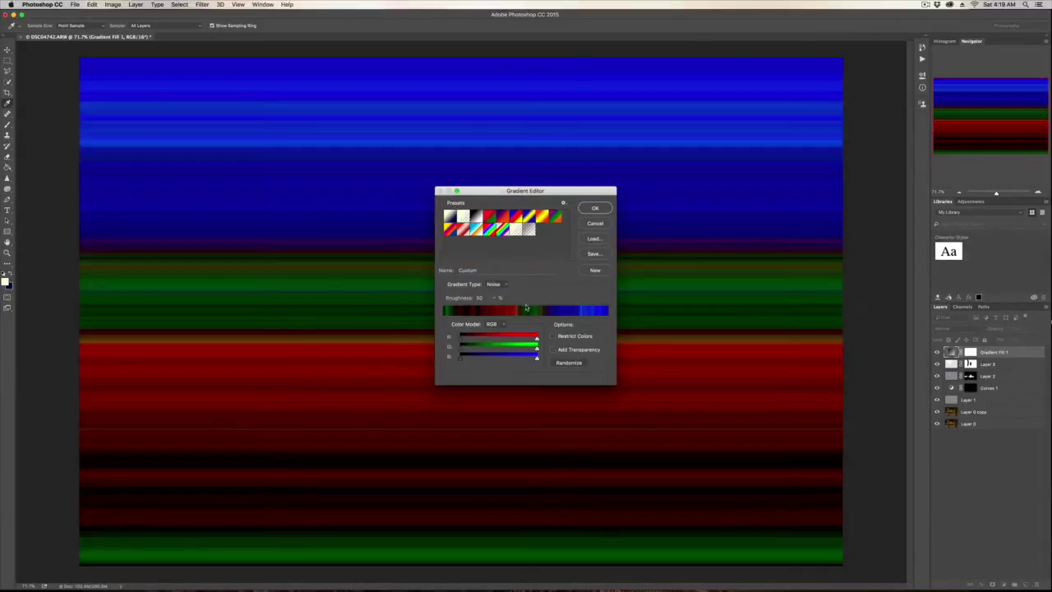
# - Set the noise gradient's color model to HSB, reduce its saturation to the minimum, randomize it twice and accept it
pyautogui.click(496, 324)
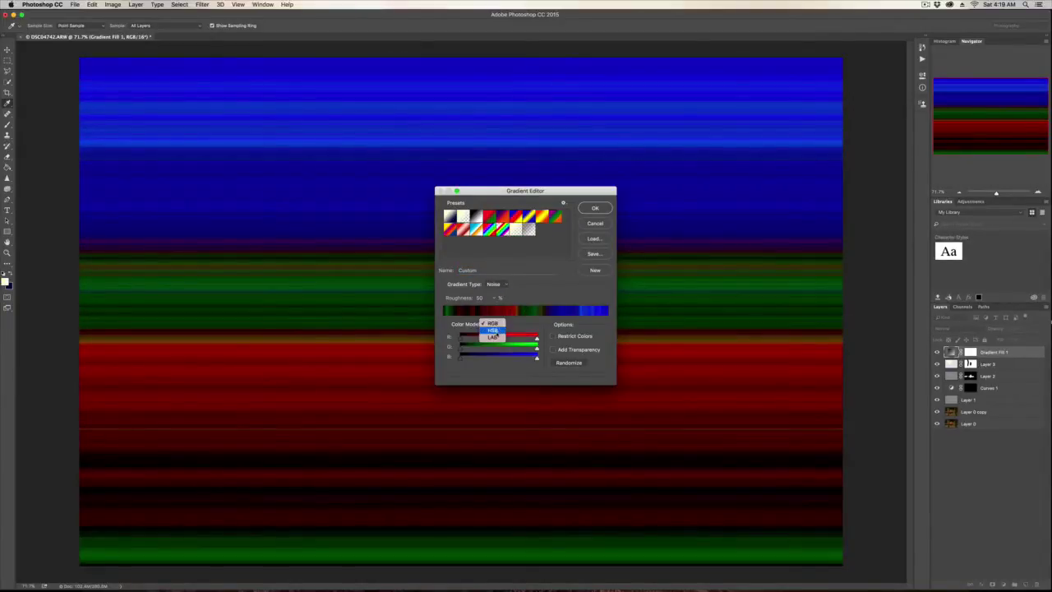
pyautogui.click(493, 333)
pyautogui.moveTo(534, 349); pyautogui.dragTo(466, 347)
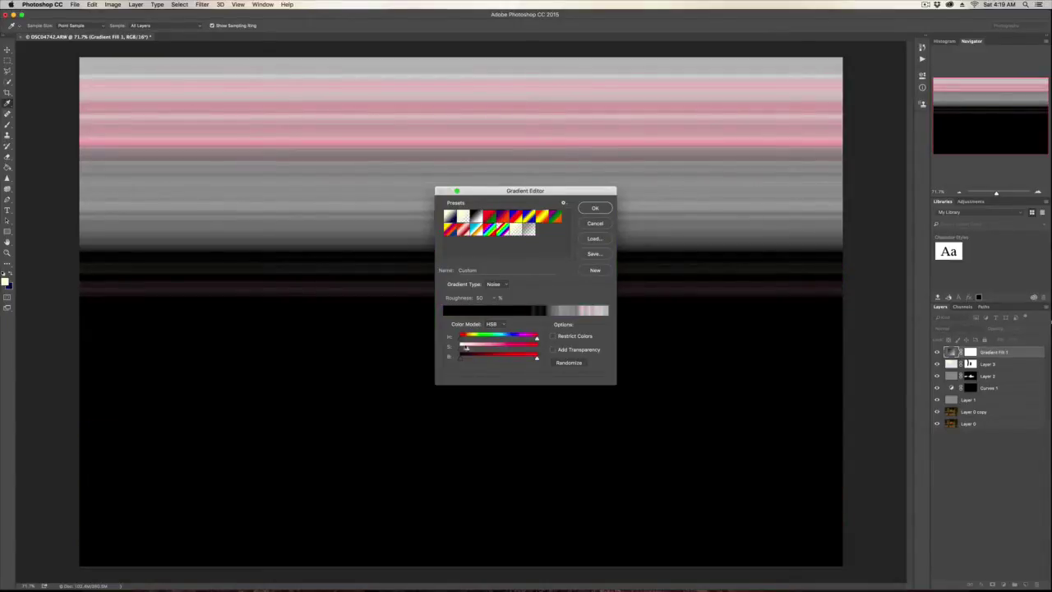
pyautogui.click(569, 362)
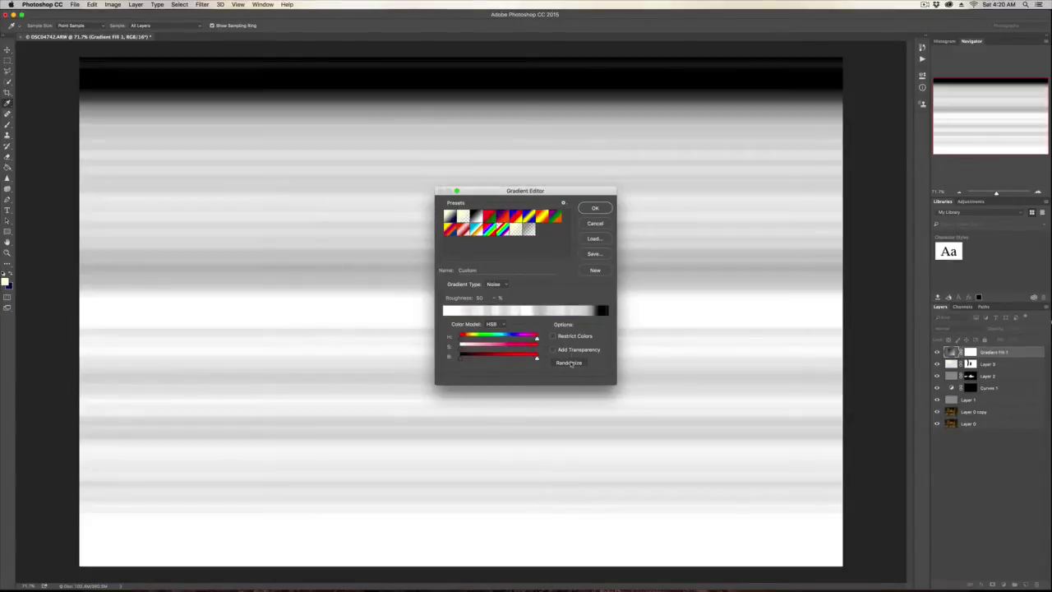
pyautogui.click(568, 362)
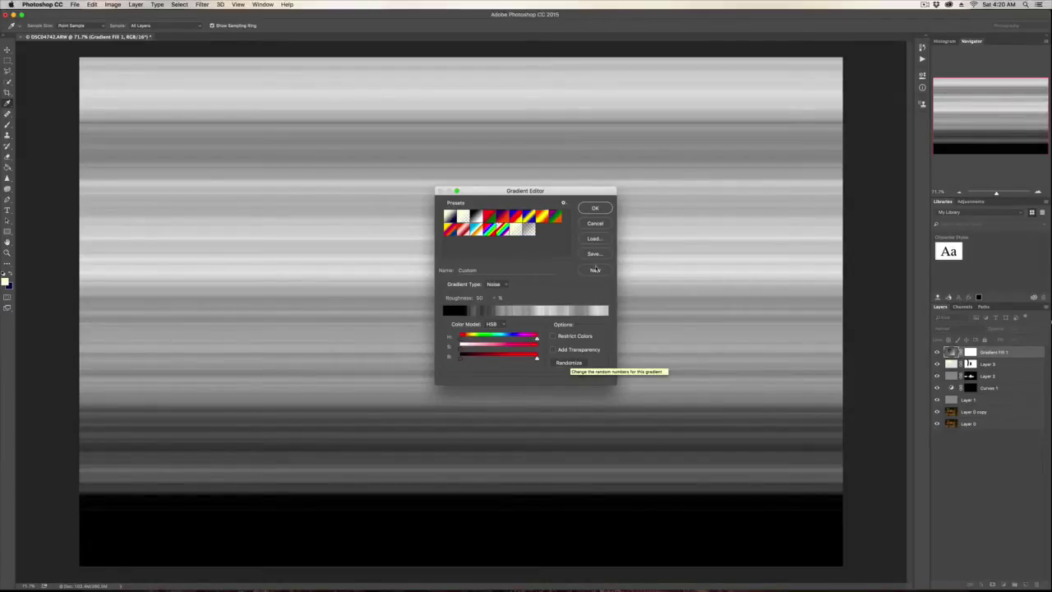
pyautogui.click(596, 208)
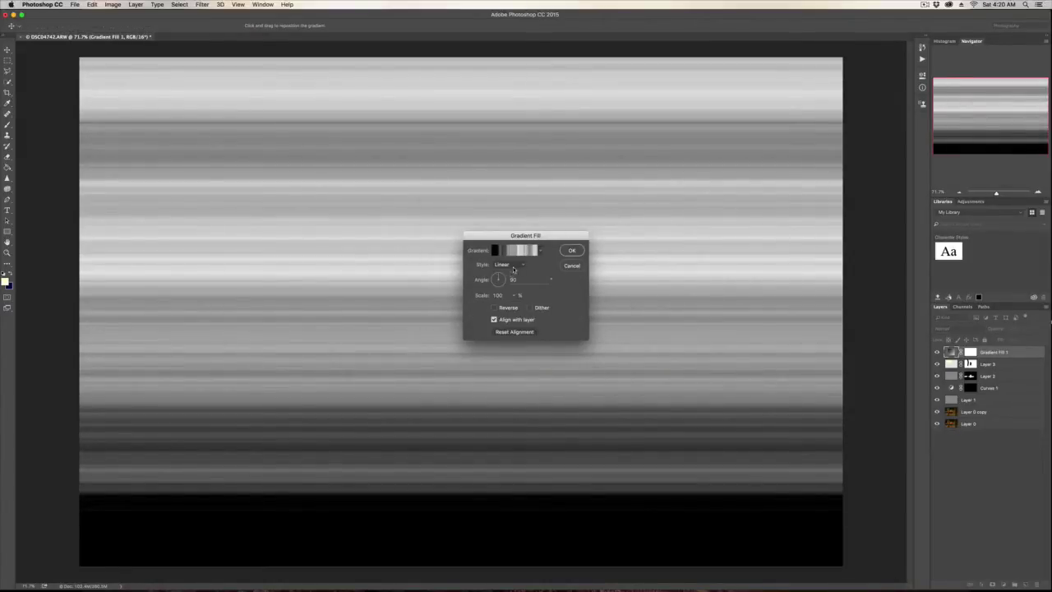
# - Give the gradient fill the Angle style at 153.43°, move its ray origin to the photo's upper-left edge and accept the fill
pyautogui.click(514, 269)
pyautogui.click(519, 276)
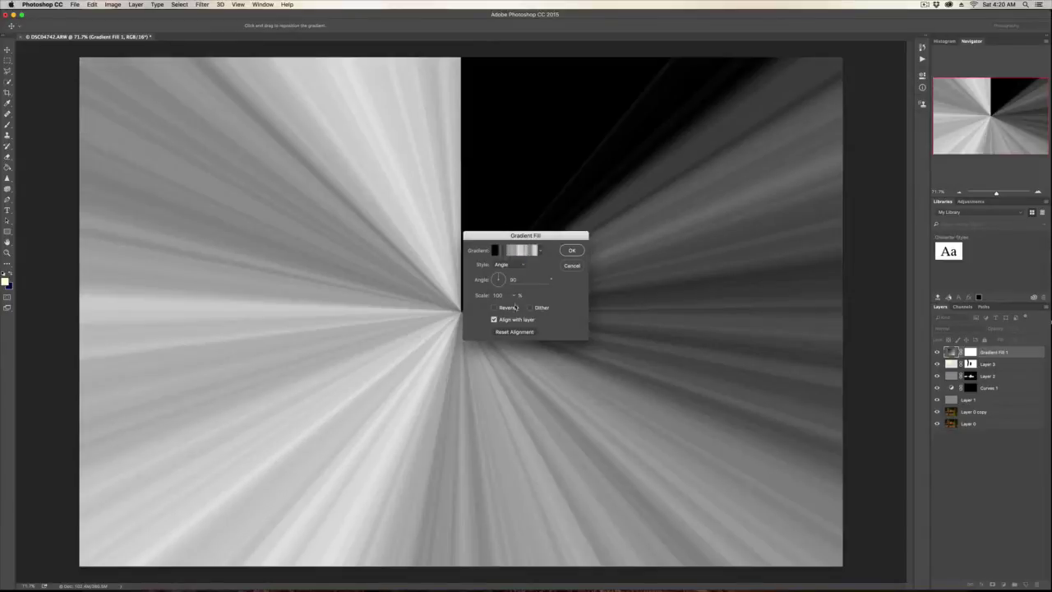
pyautogui.click(495, 280)
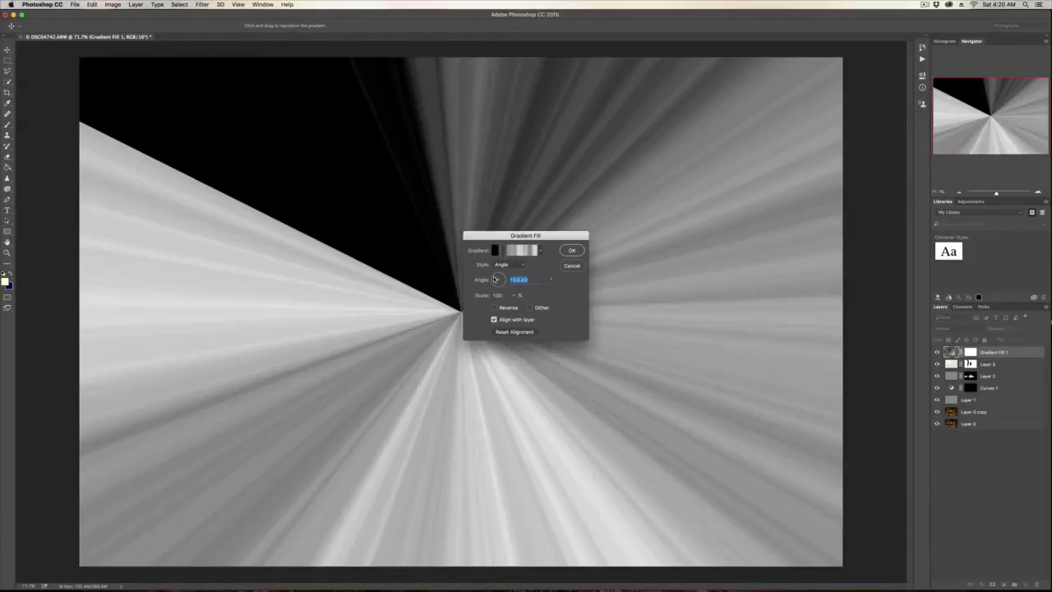
pyautogui.moveTo(450, 323); pyautogui.dragTo(306, 153)
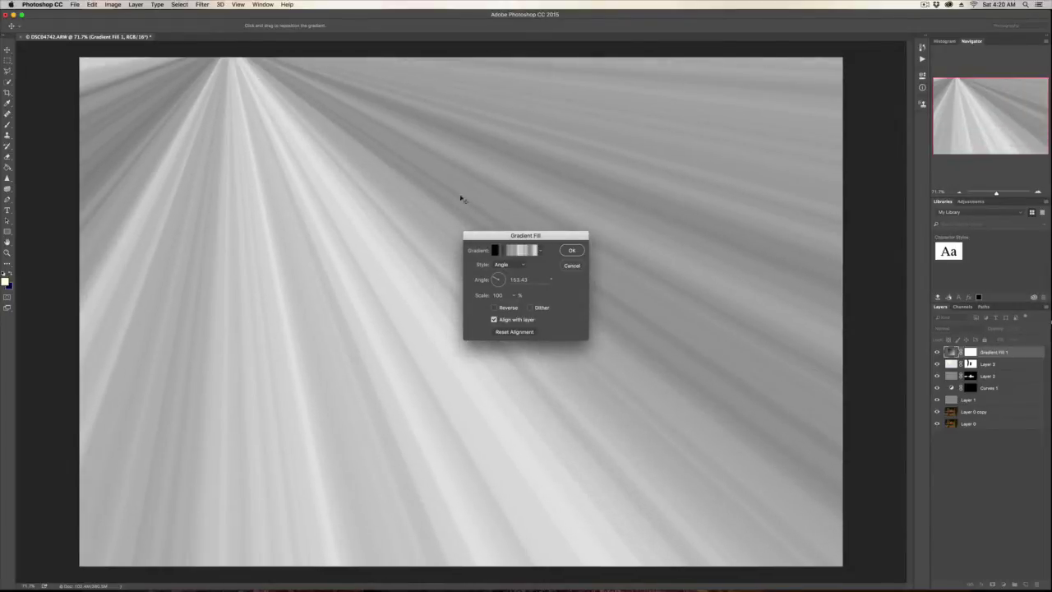
pyautogui.click(575, 250)
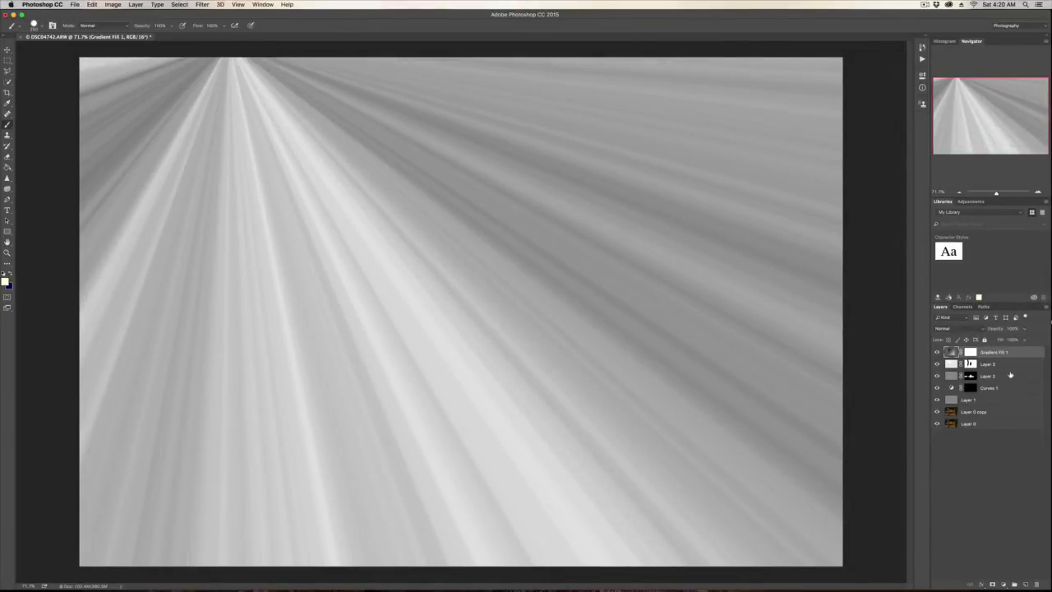
# - Set the gradient fill layer's blend mode to Screen
pyautogui.click(974, 331)
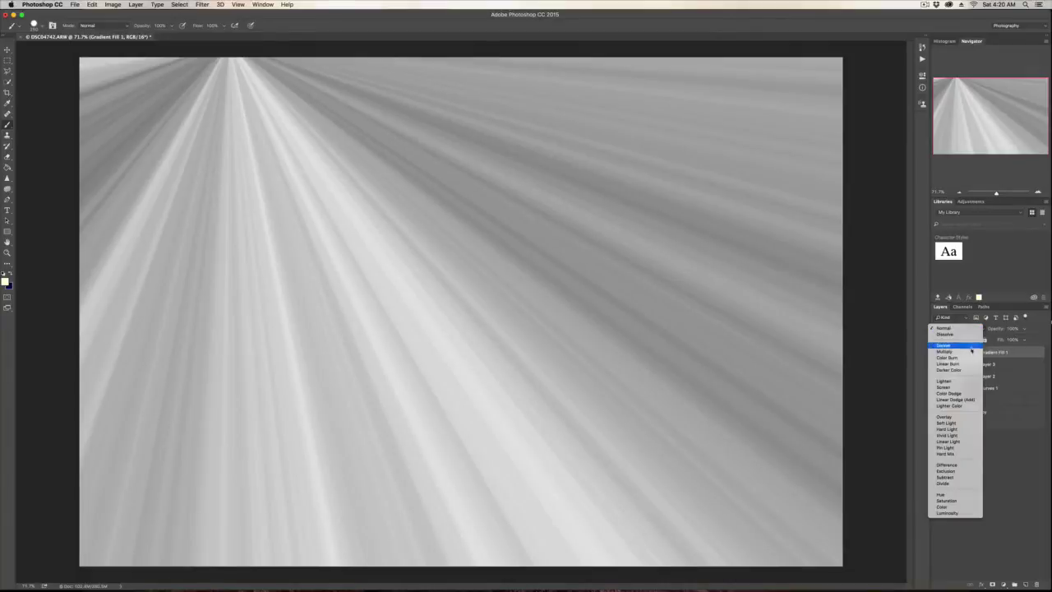
pyautogui.click(1000, 485)
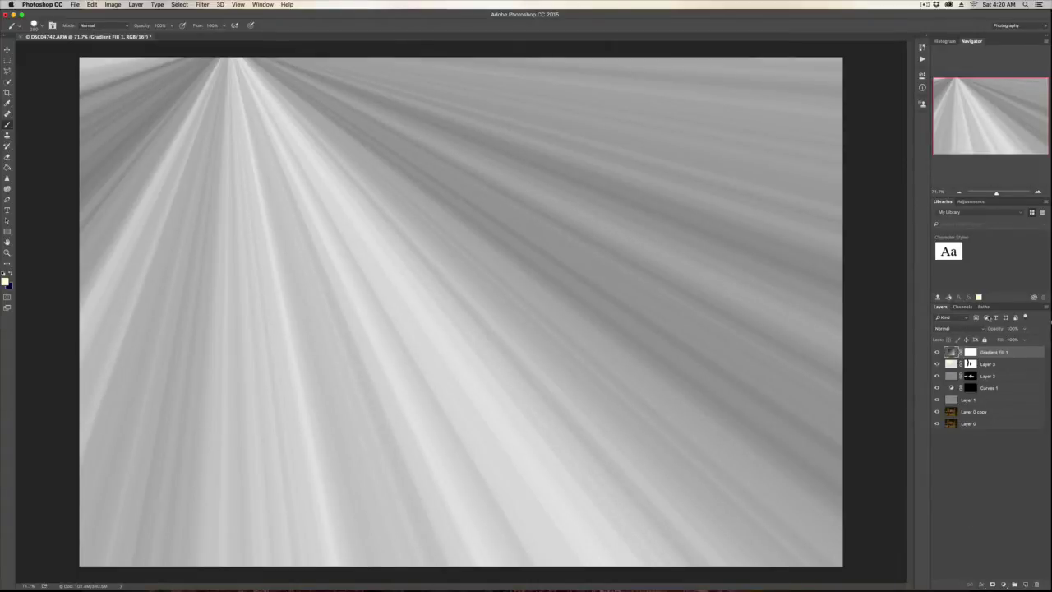
pyautogui.click(978, 329)
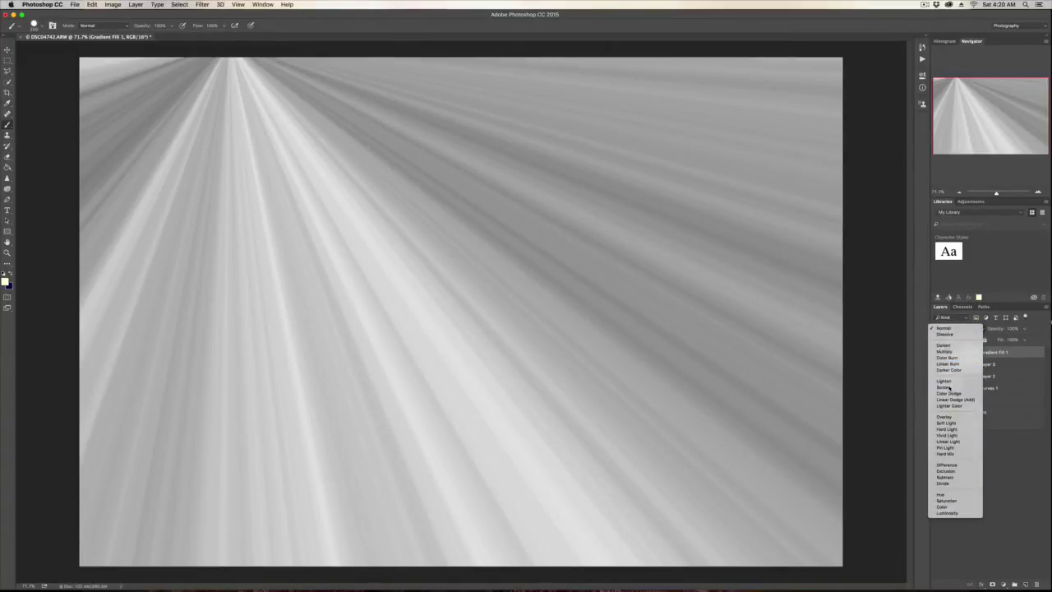
pyautogui.click(951, 385)
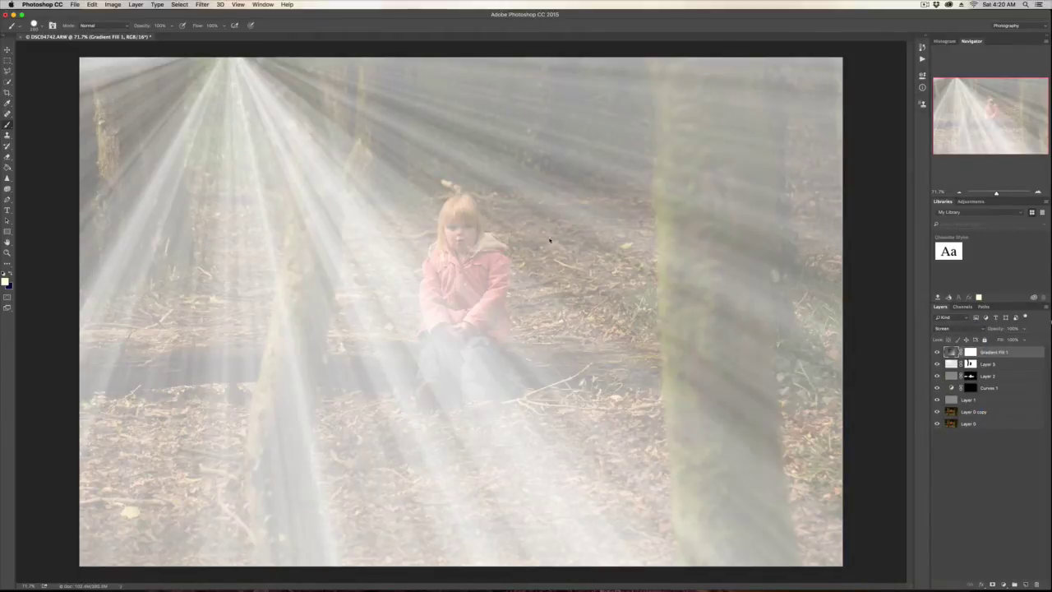
pyautogui.click(513, 237)
pyautogui.click(590, 190)
pyautogui.doubleClick(950, 365)
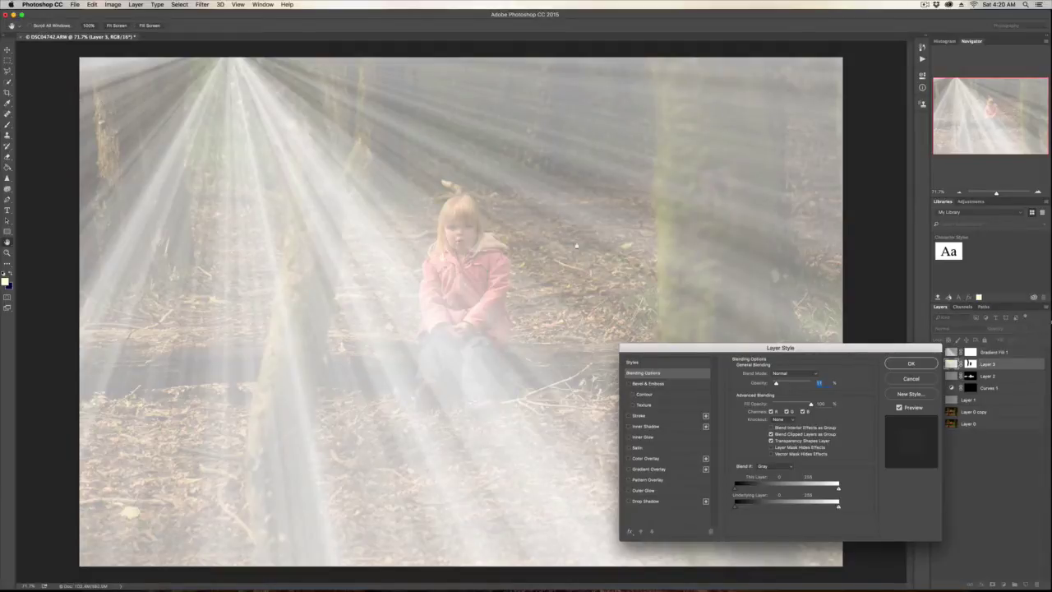
pyautogui.click(911, 380)
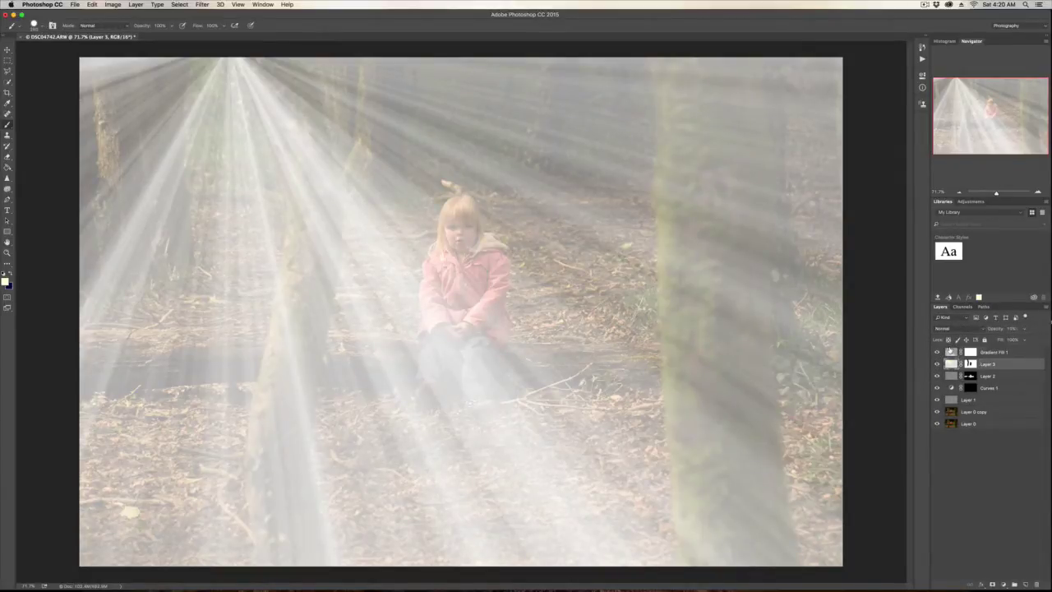
pyautogui.doubleClick(950, 351)
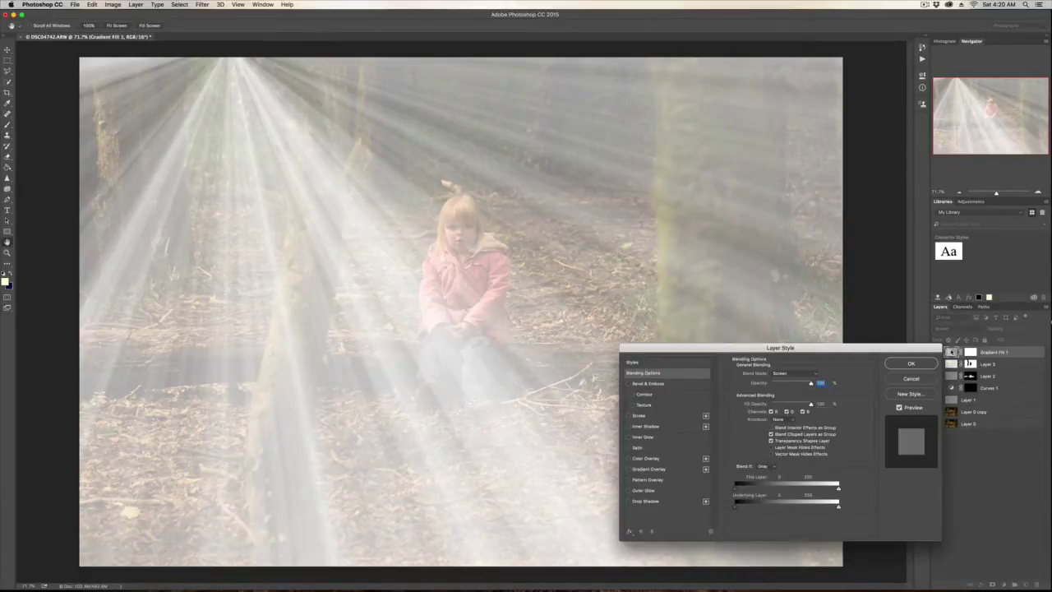
pyautogui.click(911, 379)
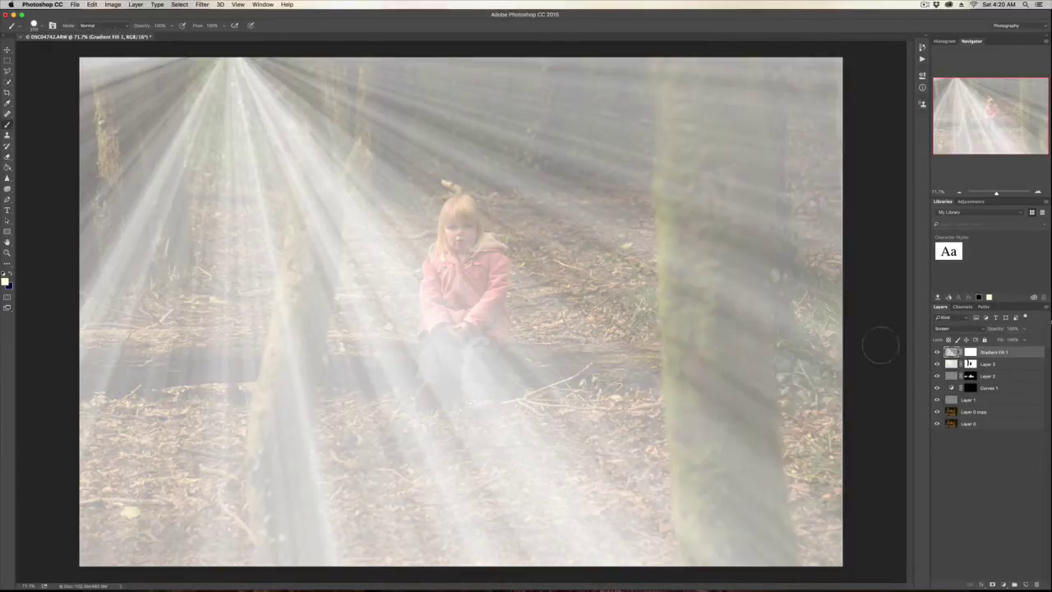
pyautogui.doubleClick(951, 352)
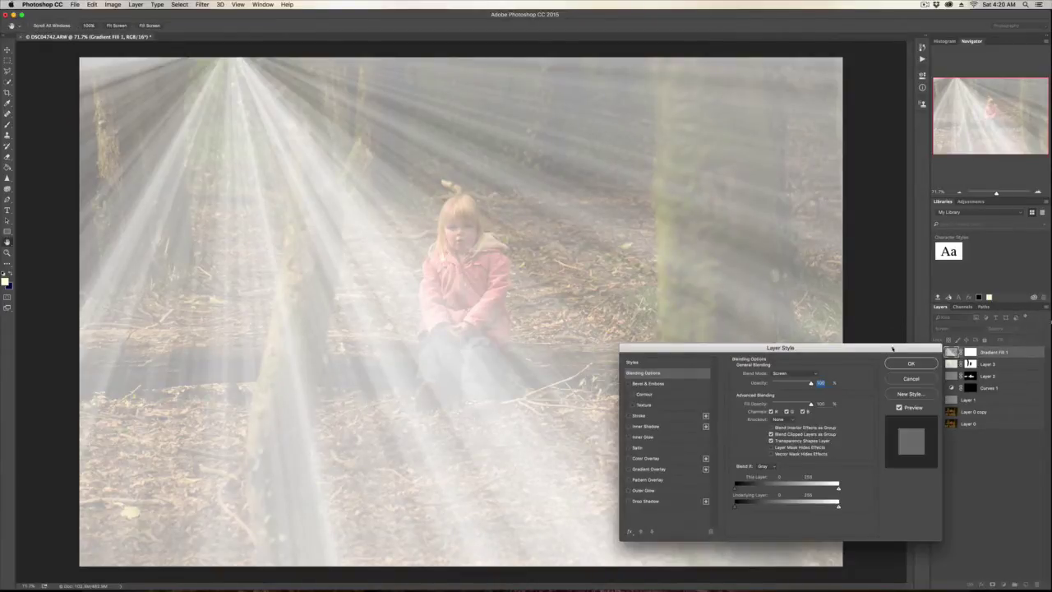
pyautogui.click(912, 379)
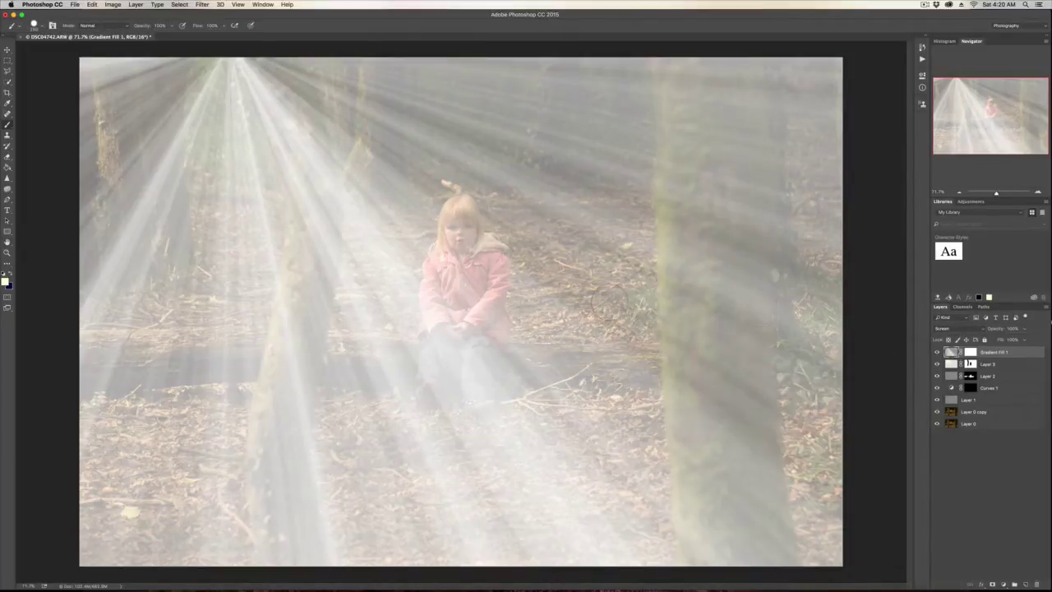
# - Try to reposition the light rays by moving the gradient fill layer to the left, and undo the move
pyautogui.press('v')
pyautogui.moveTo(538, 241); pyautogui.dragTo(486, 249)
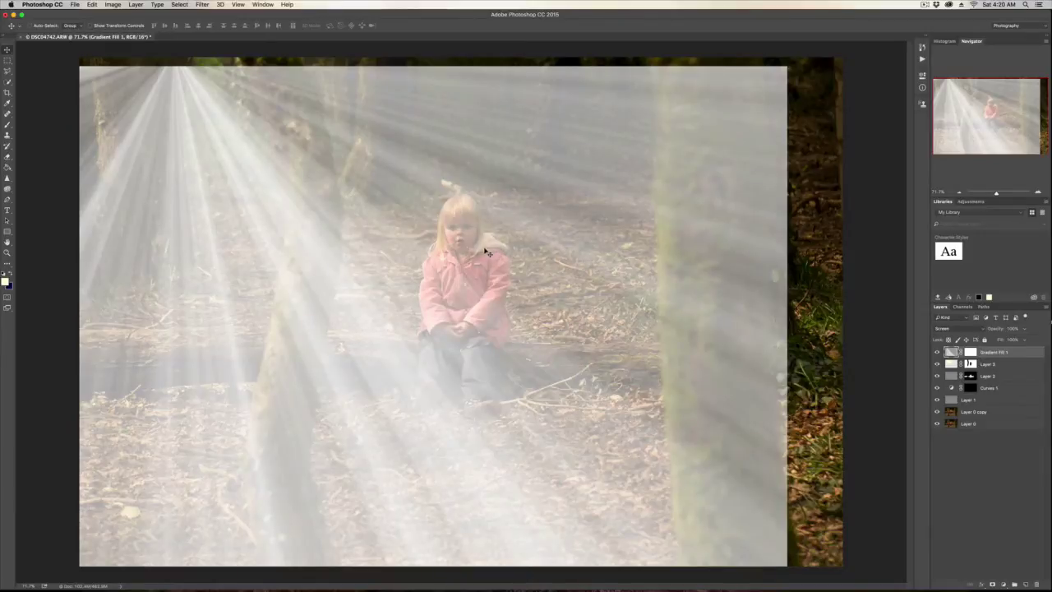
pyautogui.press('super+z')
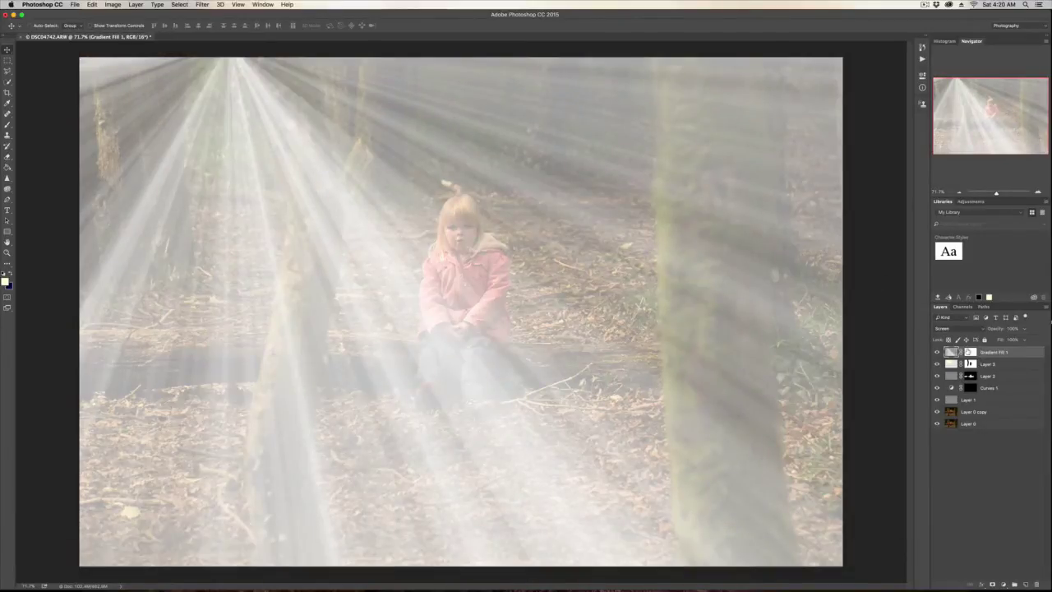
pyautogui.doubleClick(953, 352)
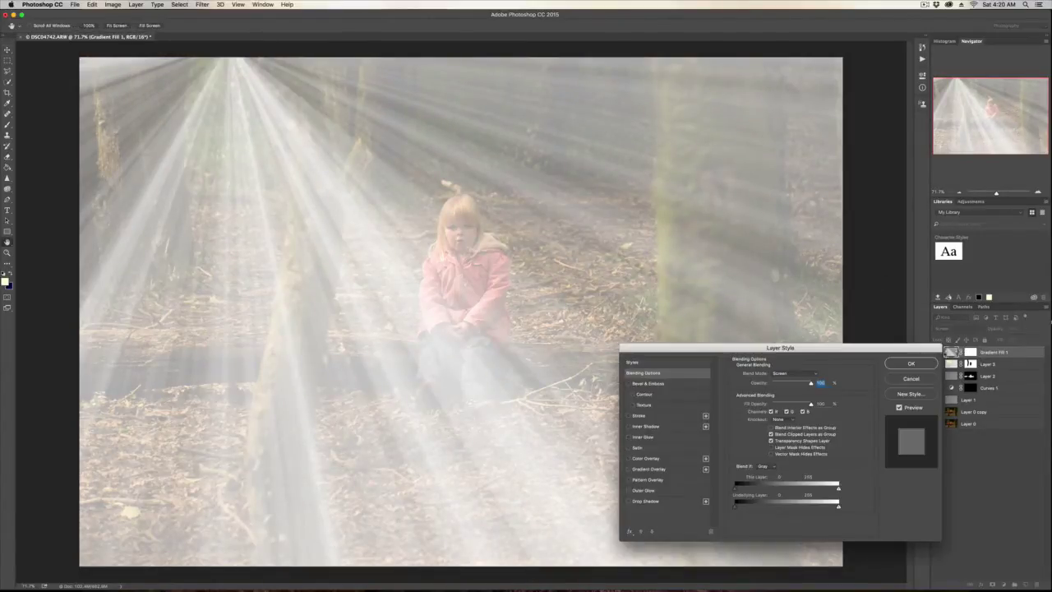
pyautogui.click(908, 378)
pyautogui.doubleClick(970, 352)
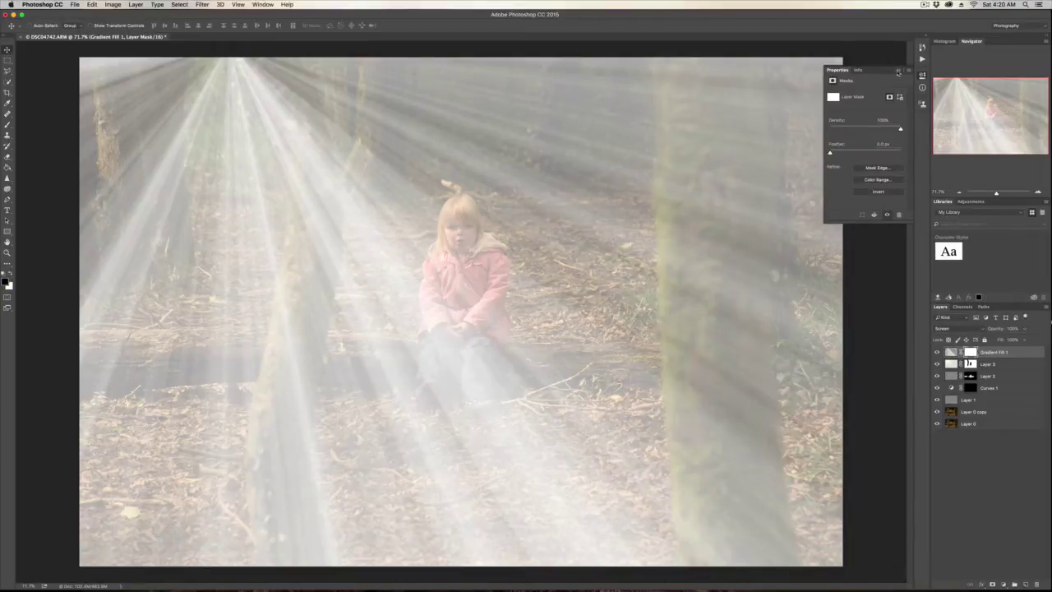
pyautogui.click(899, 72)
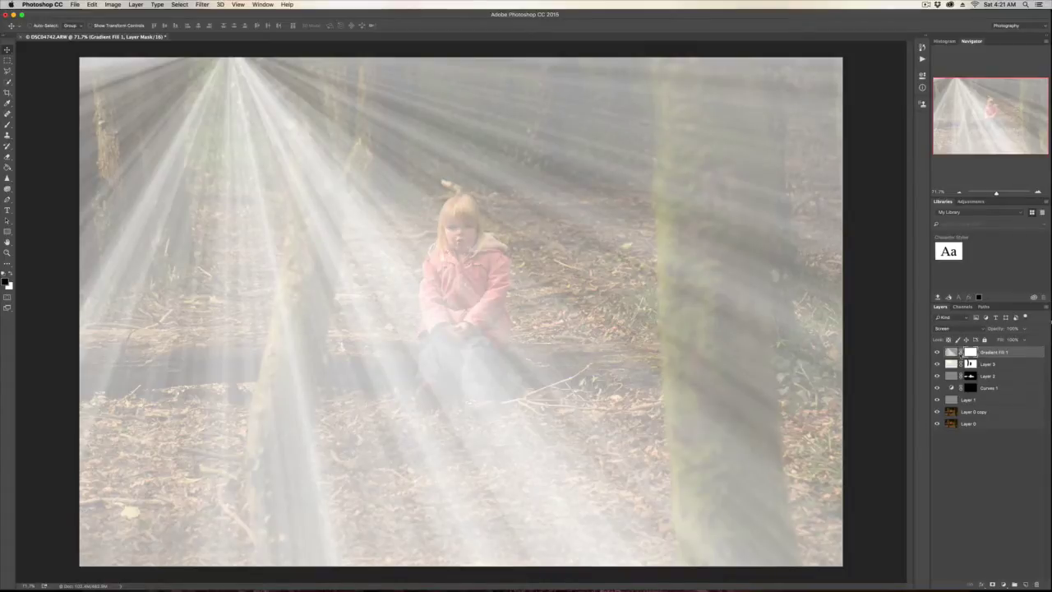
pyautogui.doubleClick(959, 354)
pyautogui.click(929, 379)
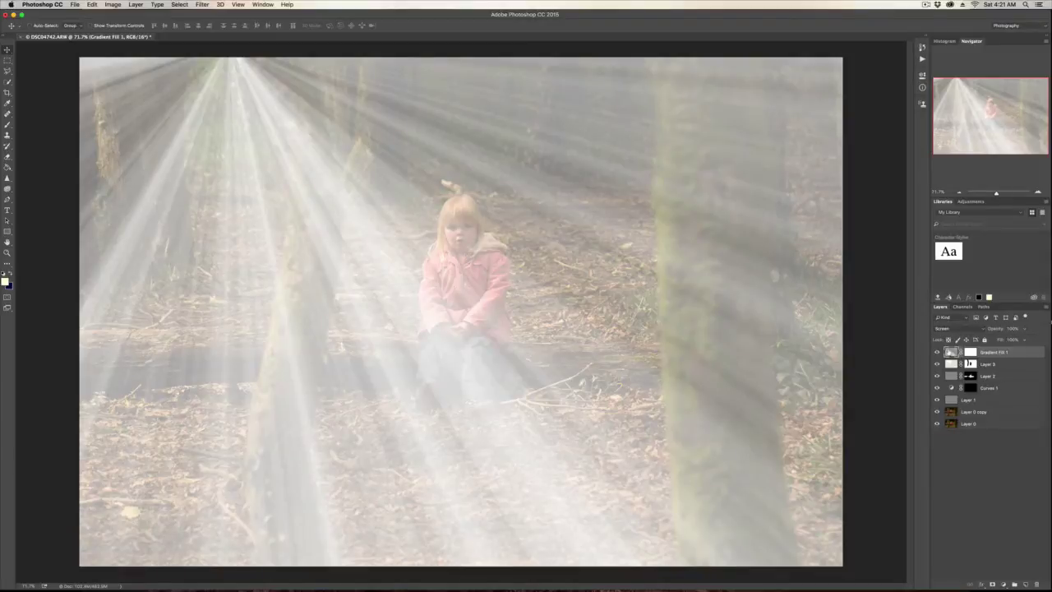
pyautogui.rightClick(951, 353)
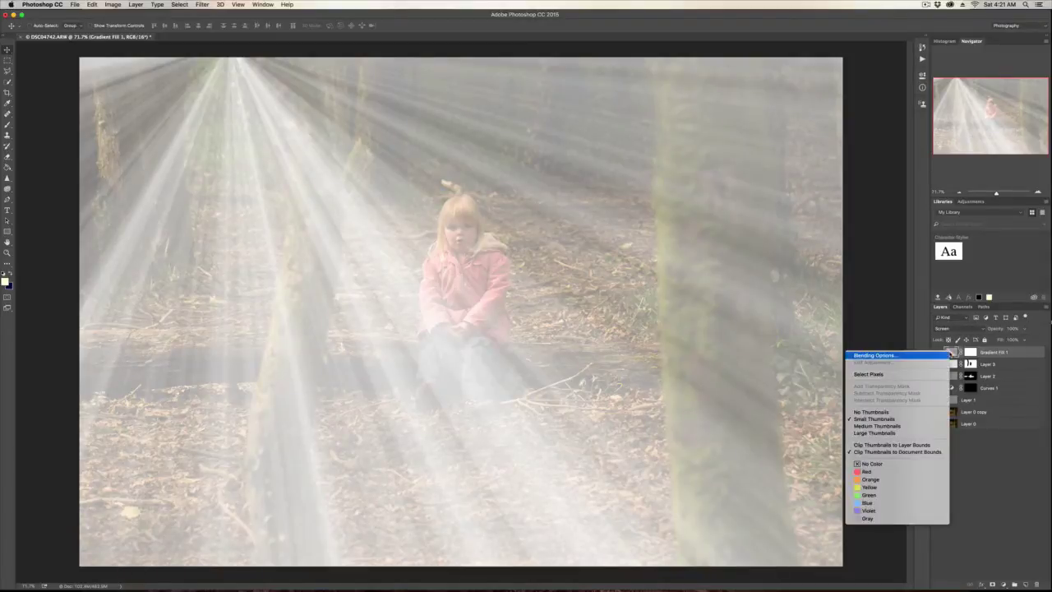
pyautogui.click(951, 344)
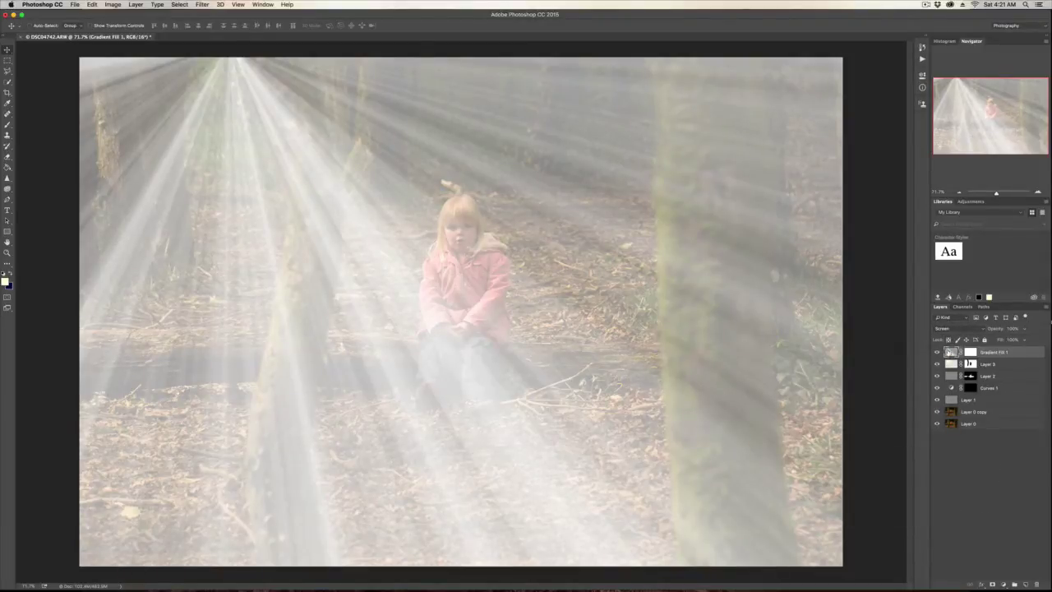
pyautogui.press('Escape')
pyautogui.doubleClick(1015, 355)
pyautogui.click(924, 378)
# - Replace the light-ray layer with a new Gradient Fill adjustment layer above the glow layer, with its gradient type set to Noise
pyautogui.press('BackSpace')
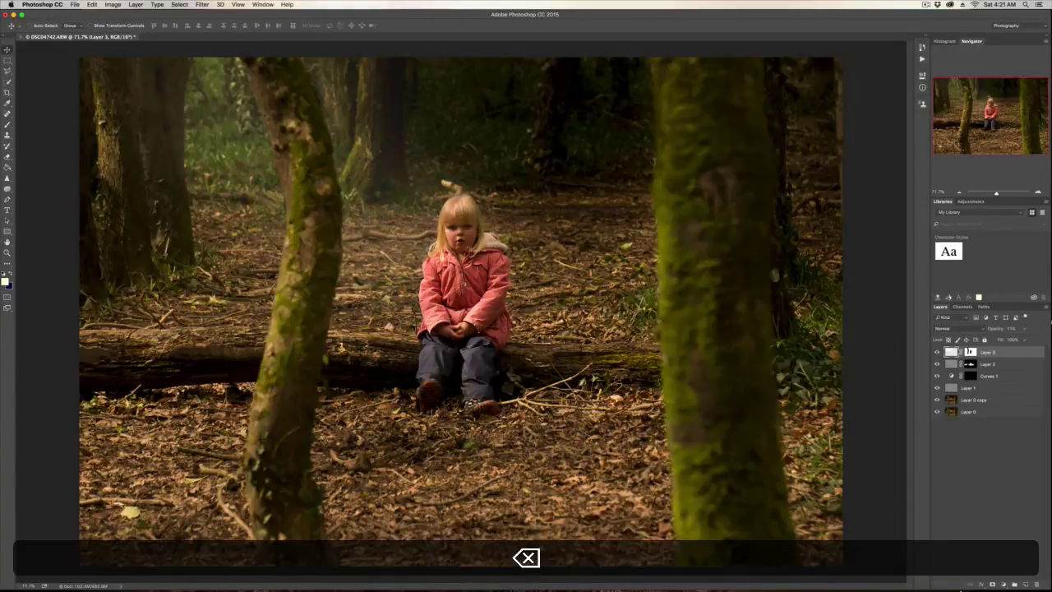
pyautogui.click(1002, 585)
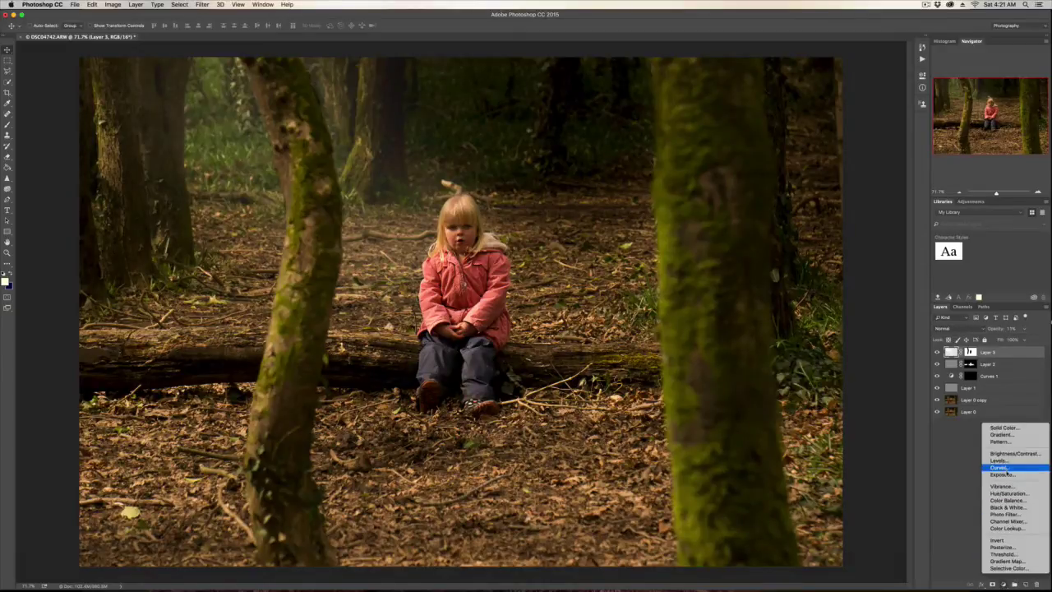
pyautogui.click(1002, 434)
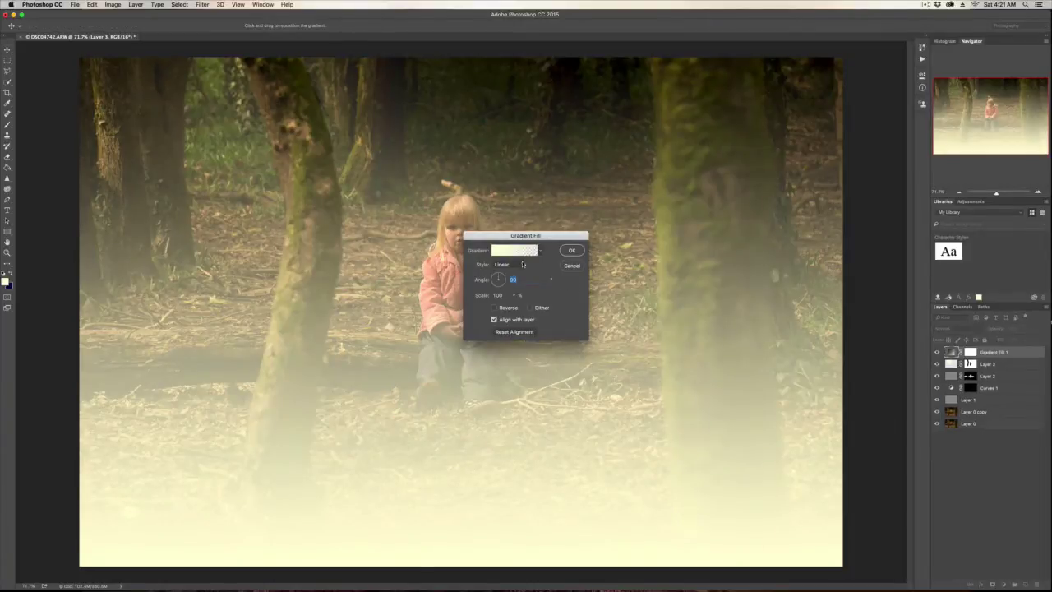
pyautogui.click(540, 251)
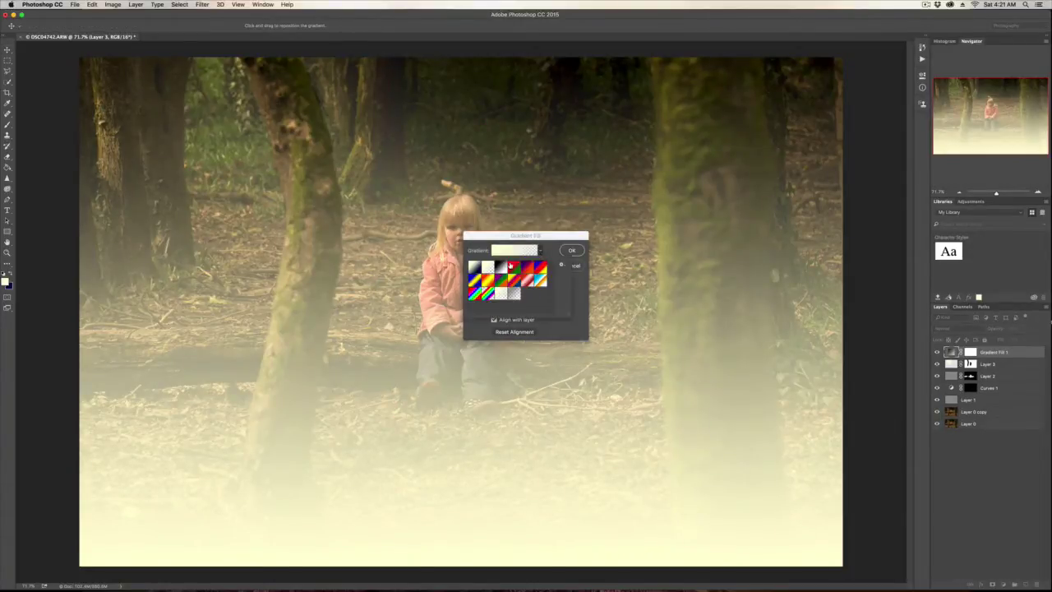
pyautogui.click(510, 250)
pyautogui.click(509, 250)
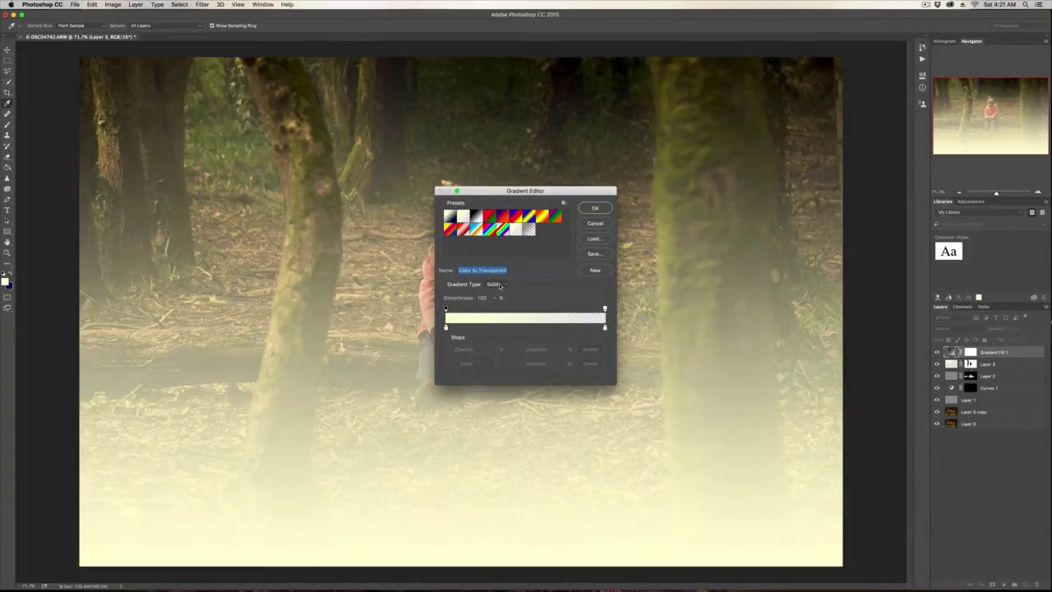
pyautogui.click(463, 213)
pyautogui.click(494, 283)
pyautogui.click(495, 290)
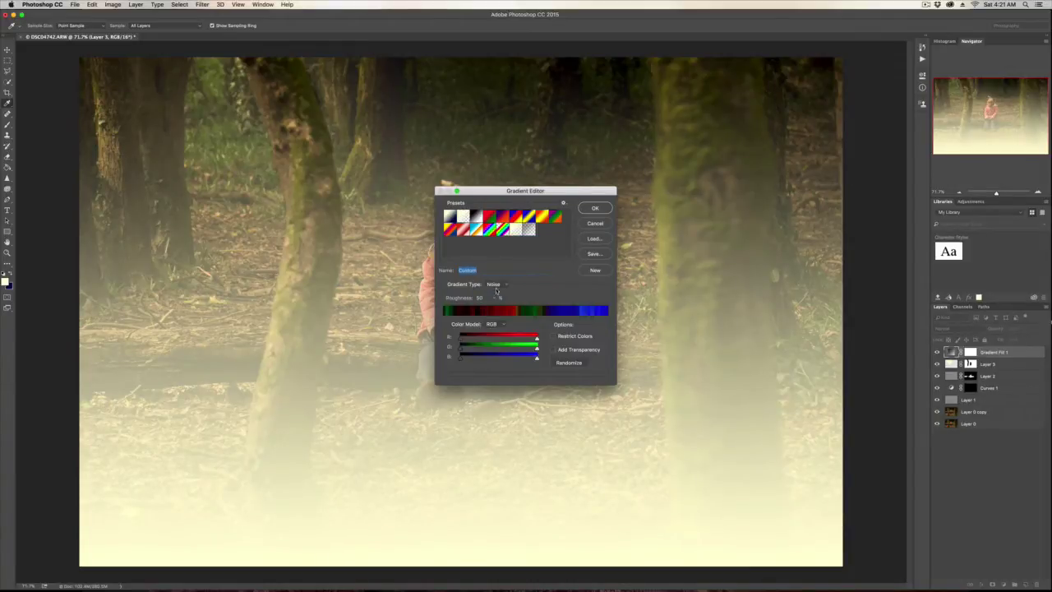
# - Switch the noise gradient to the HSB colour model, remove all its saturation, randomize it once and accept the gradient
pyautogui.click(494, 324)
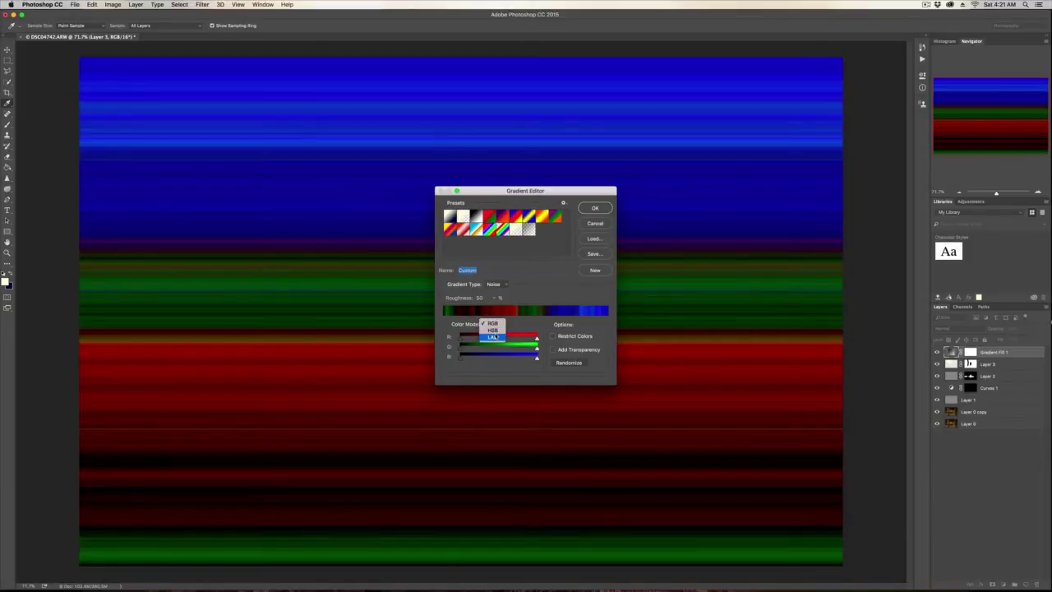
pyautogui.click(493, 334)
pyautogui.moveTo(536, 351); pyautogui.dragTo(460, 352)
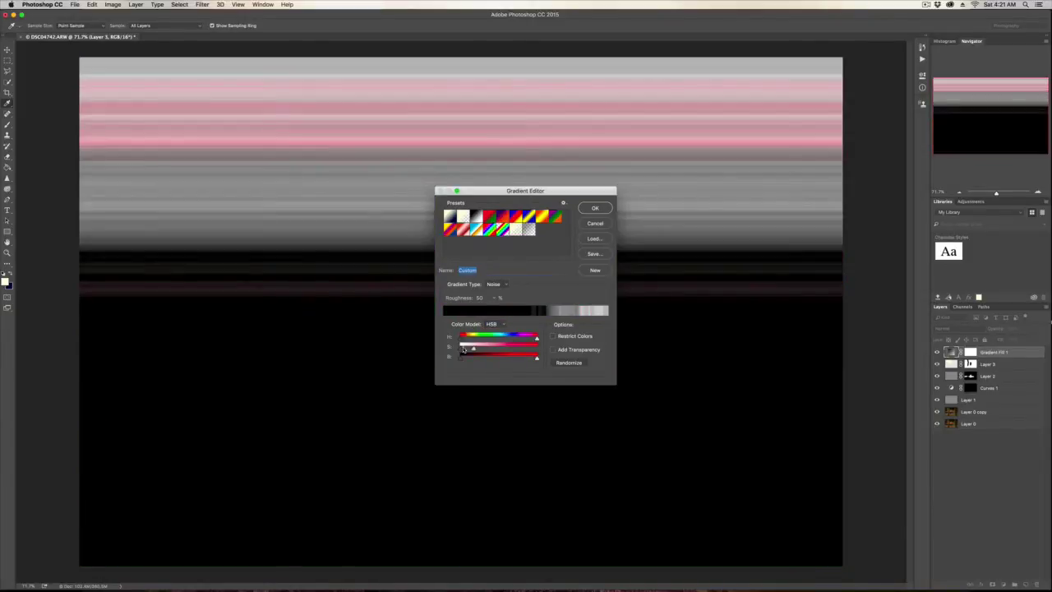
pyautogui.click(569, 364)
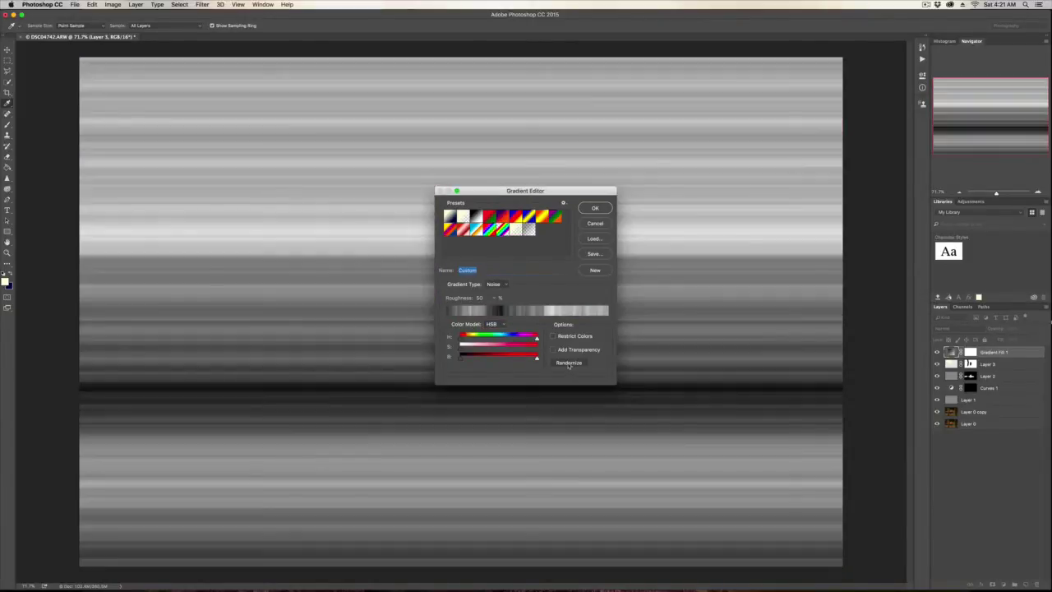
pyautogui.click(594, 208)
# - Give the gradient fill the Angle style at 120.96° and move its ray origin beyond the photo's upper-left edge
pyautogui.click(519, 268)
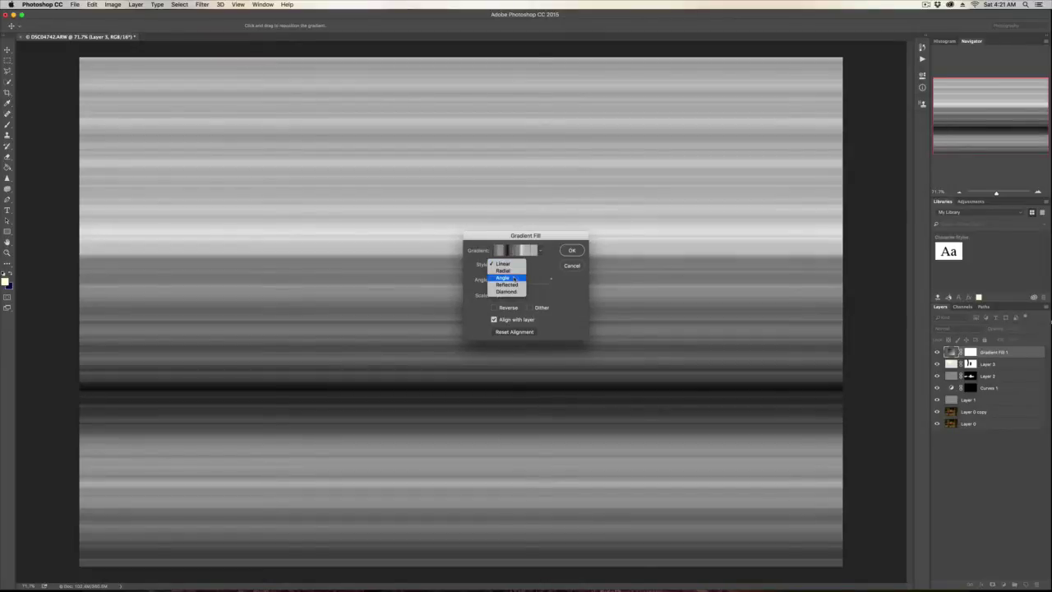
pyautogui.click(508, 279)
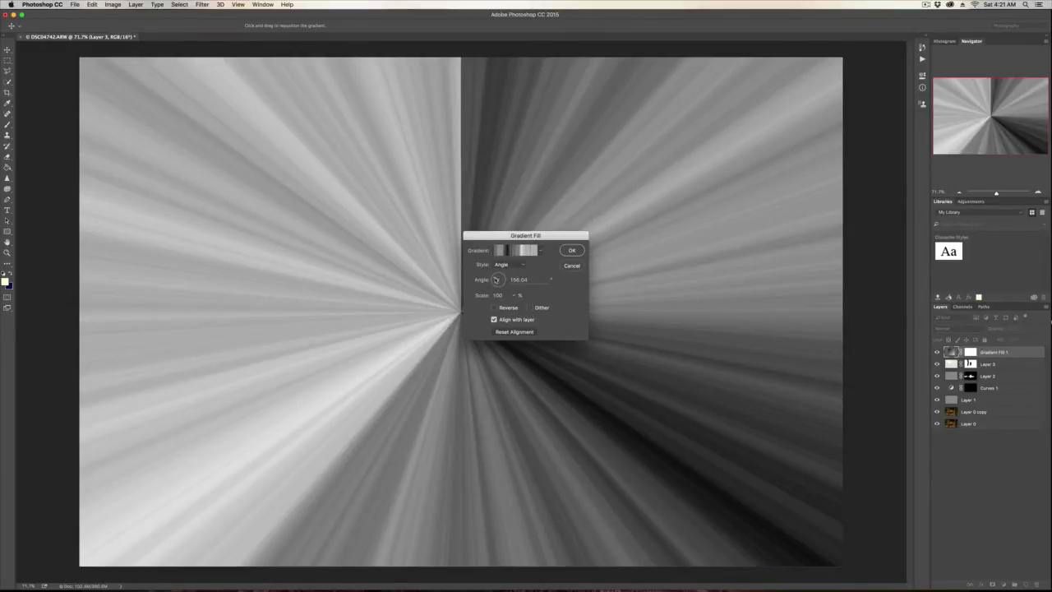
pyautogui.click(495, 279)
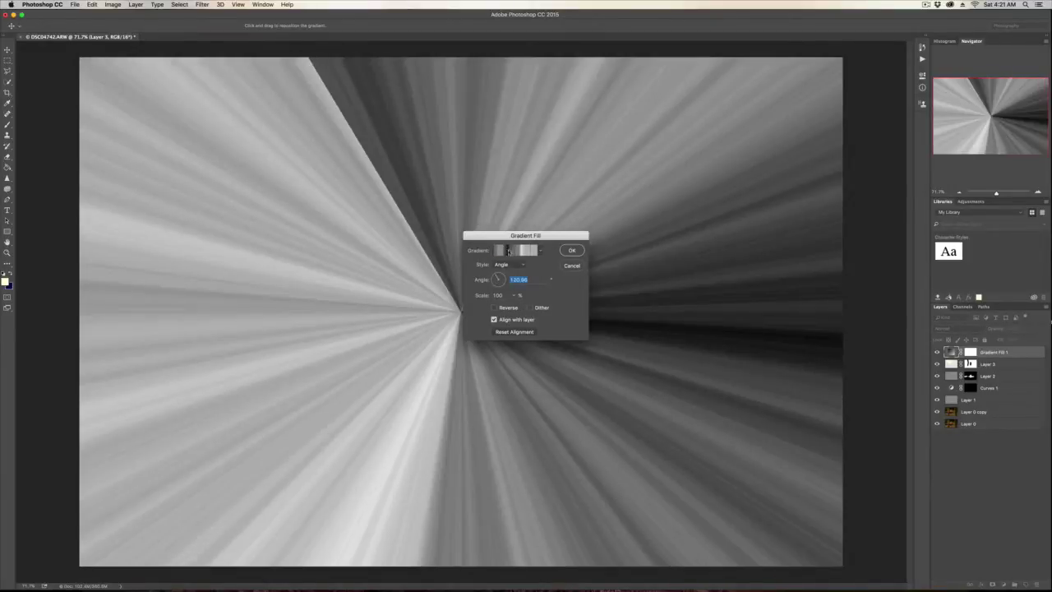
pyautogui.moveTo(461, 319); pyautogui.dragTo(180, 67)
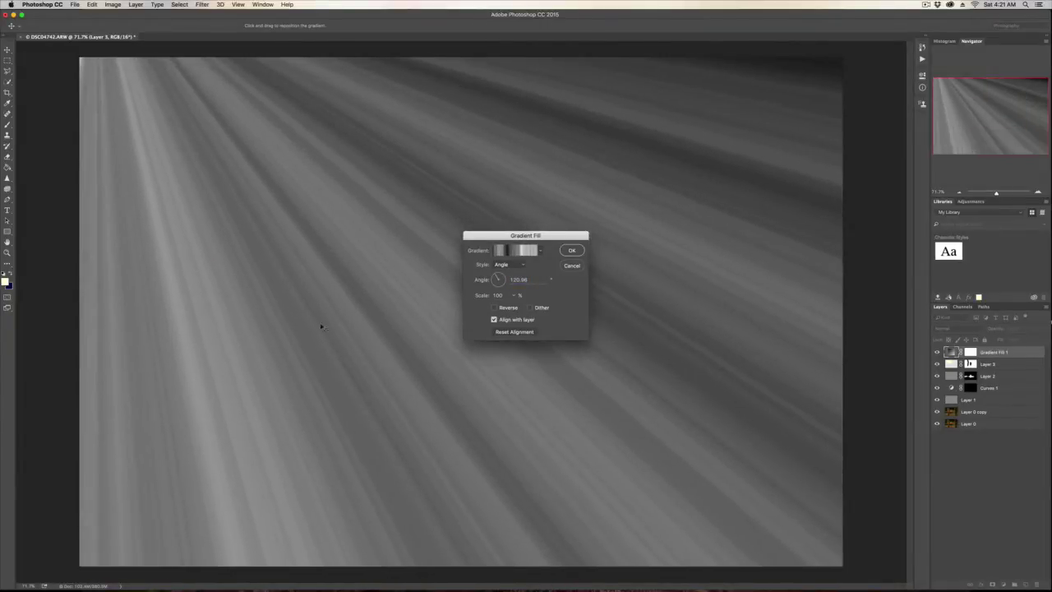
pyautogui.moveTo(322, 327); pyautogui.dragTo(260, 247)
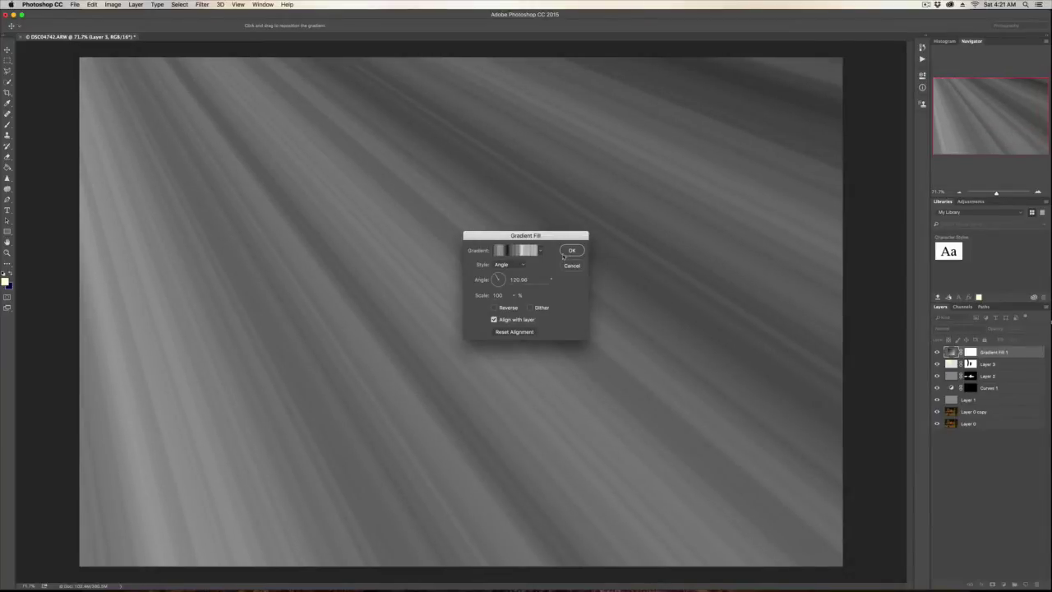
pyautogui.moveTo(303, 332); pyautogui.dragTo(416, 221)
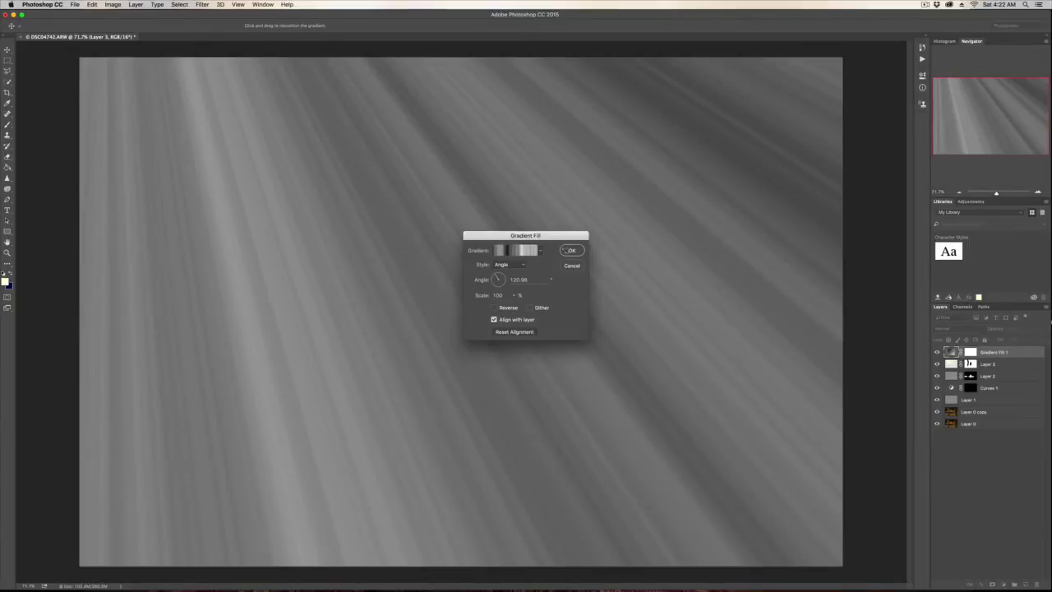
# - Accept the gradient fill and set its layer's blend mode to Screen
pyautogui.click(569, 250)
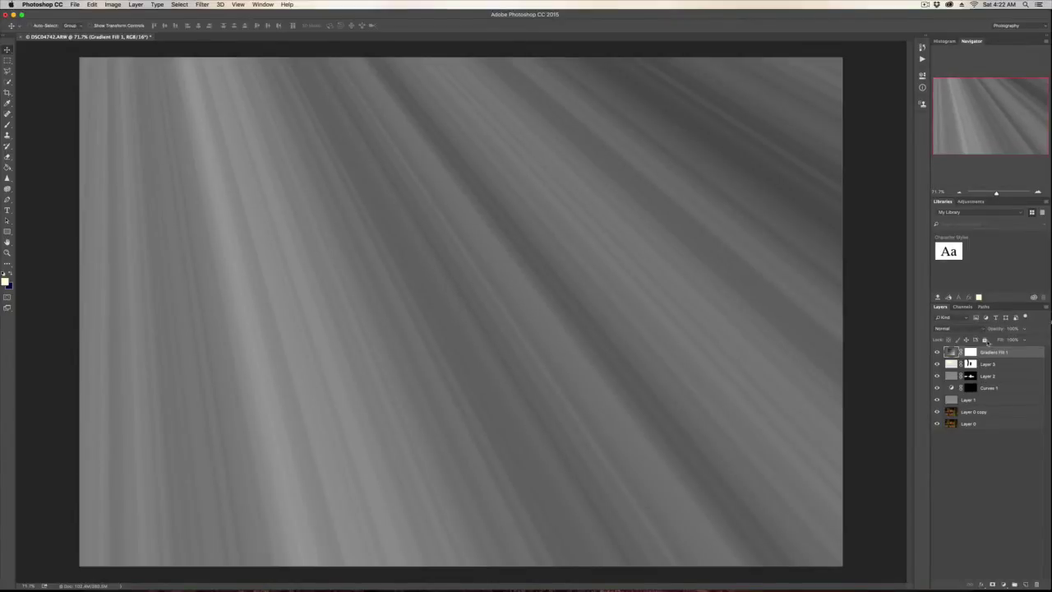
pyautogui.click(978, 329)
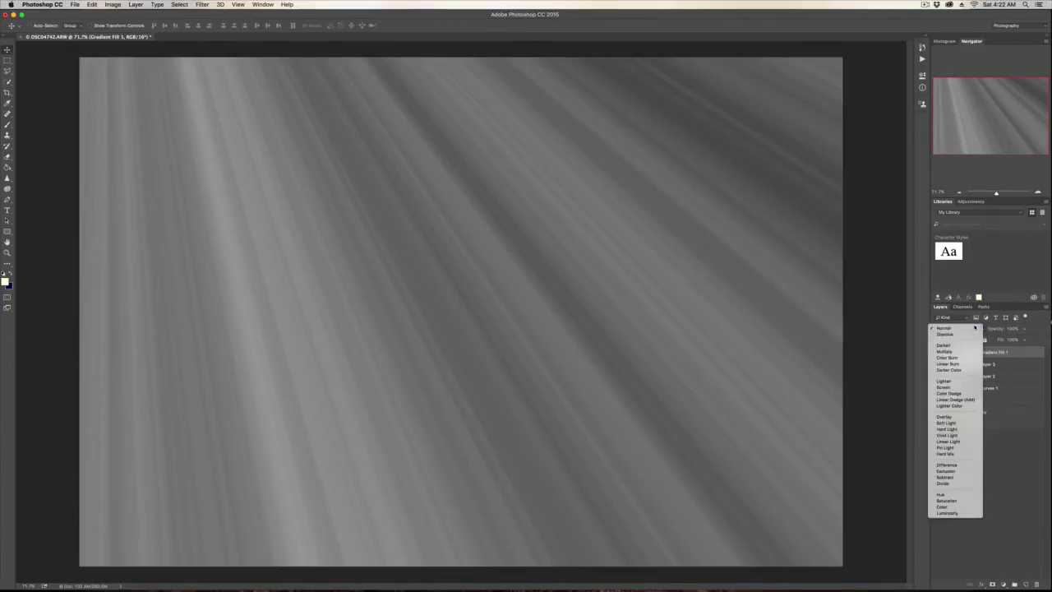
pyautogui.click(955, 387)
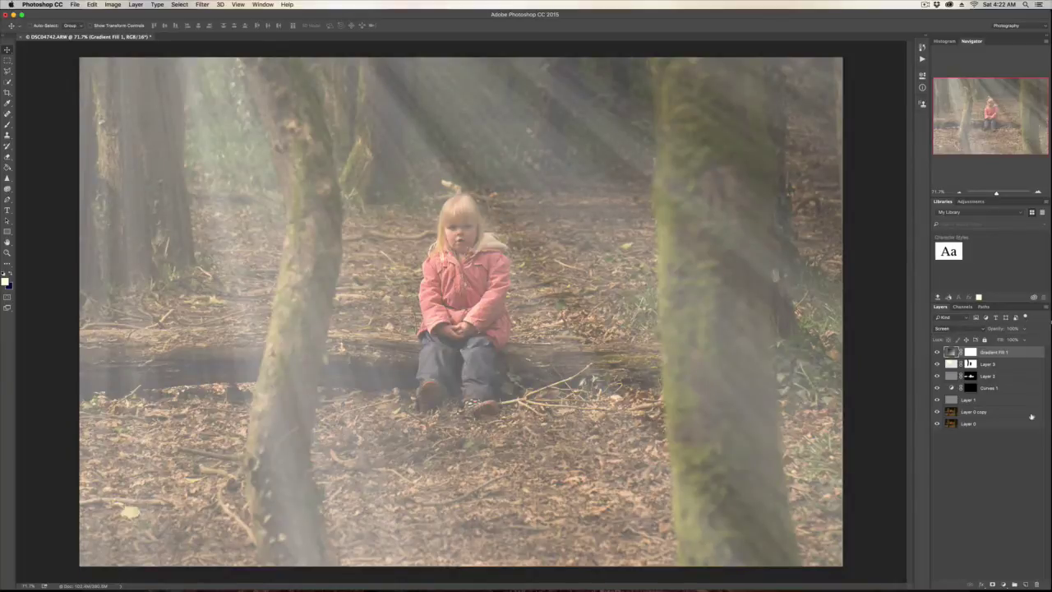
# - Add a Levels adjustment layer above the gradient fill, raising the black input level and slightly lowering the white input level
pyautogui.click(1000, 586)
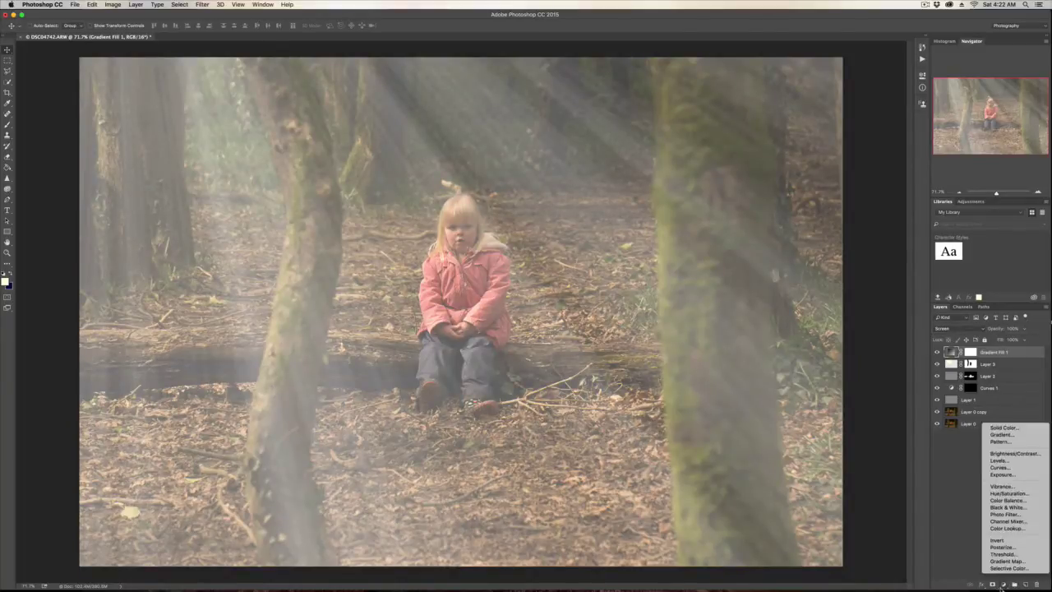
pyautogui.click(1025, 462)
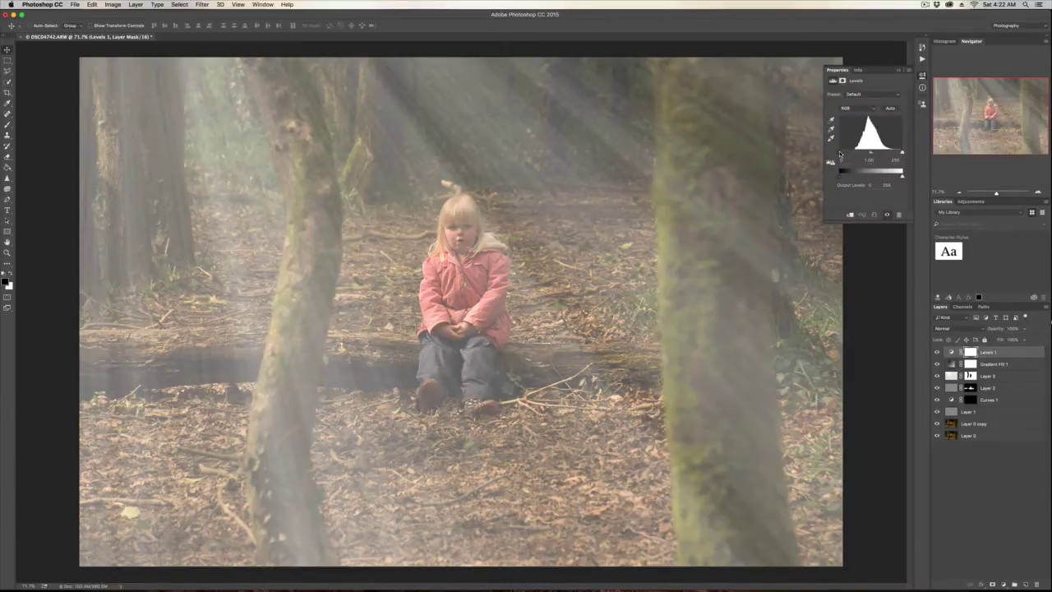
pyautogui.moveTo(851, 153); pyautogui.dragTo(860, 154)
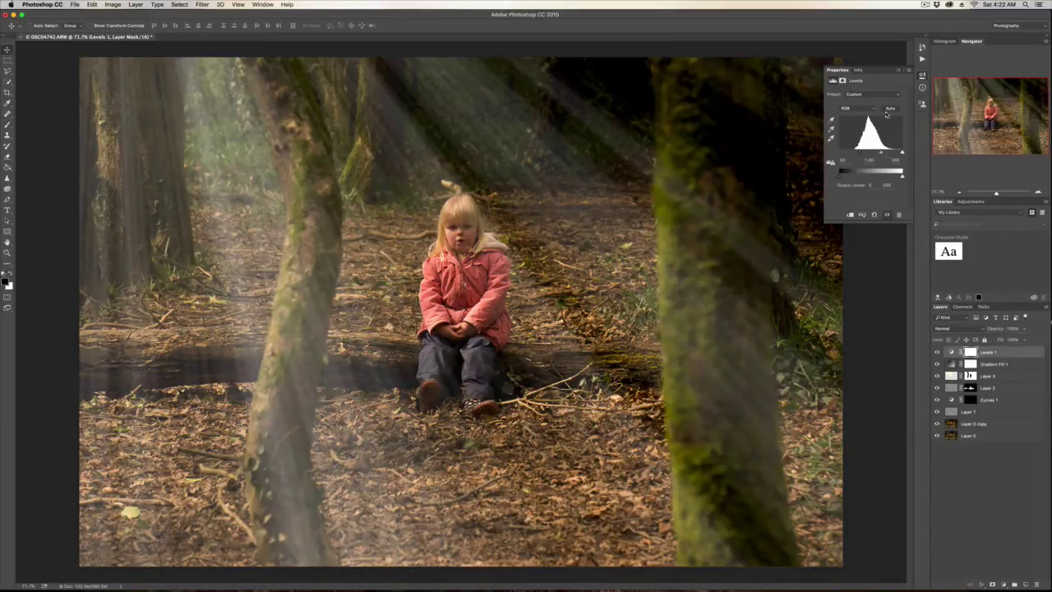
pyautogui.moveTo(897, 154); pyautogui.dragTo(896, 154)
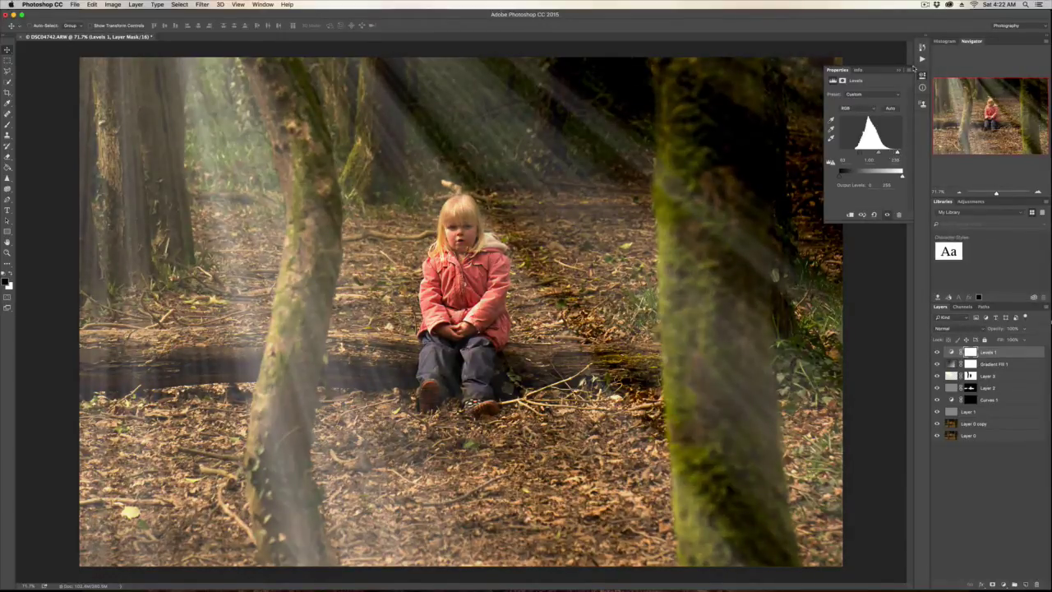
pyautogui.click(899, 73)
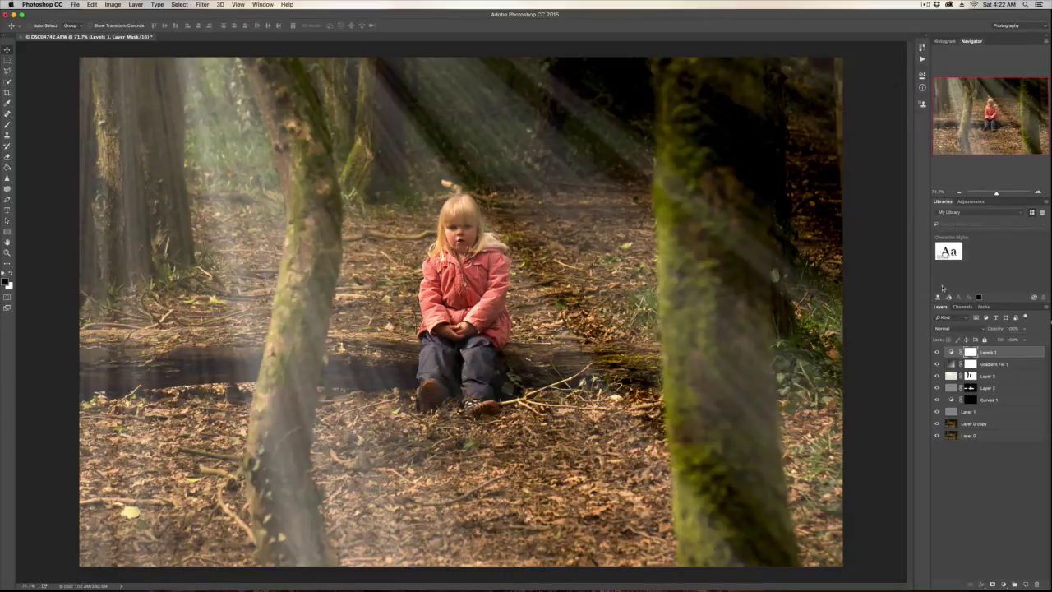
# - Change the gradient fill's angle to about 138° to rotate the light rays, and accept it
pyautogui.doubleClick(951, 363)
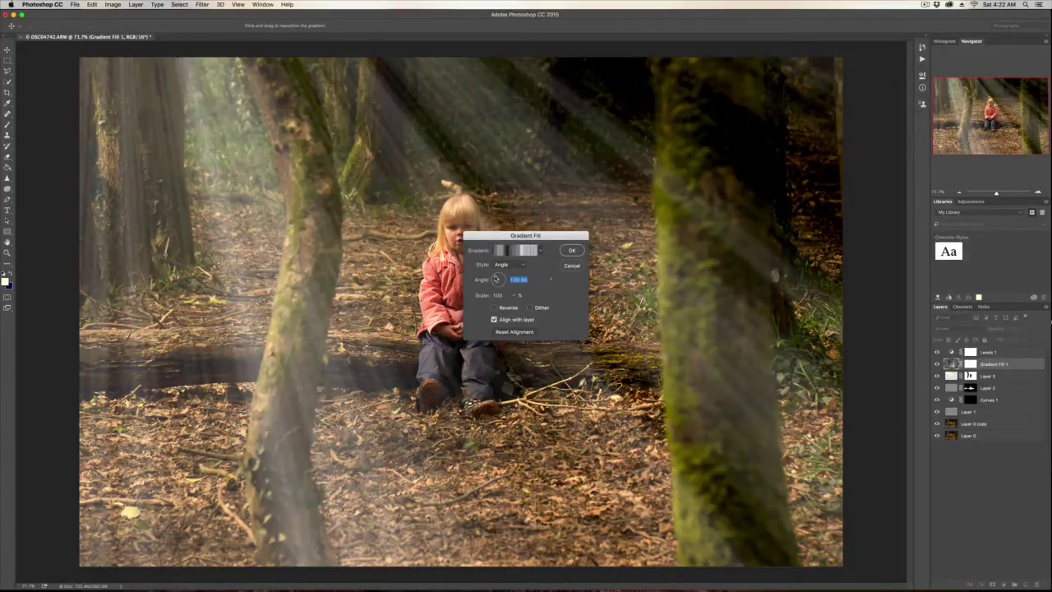
pyautogui.moveTo(497, 279); pyautogui.dragTo(496, 278)
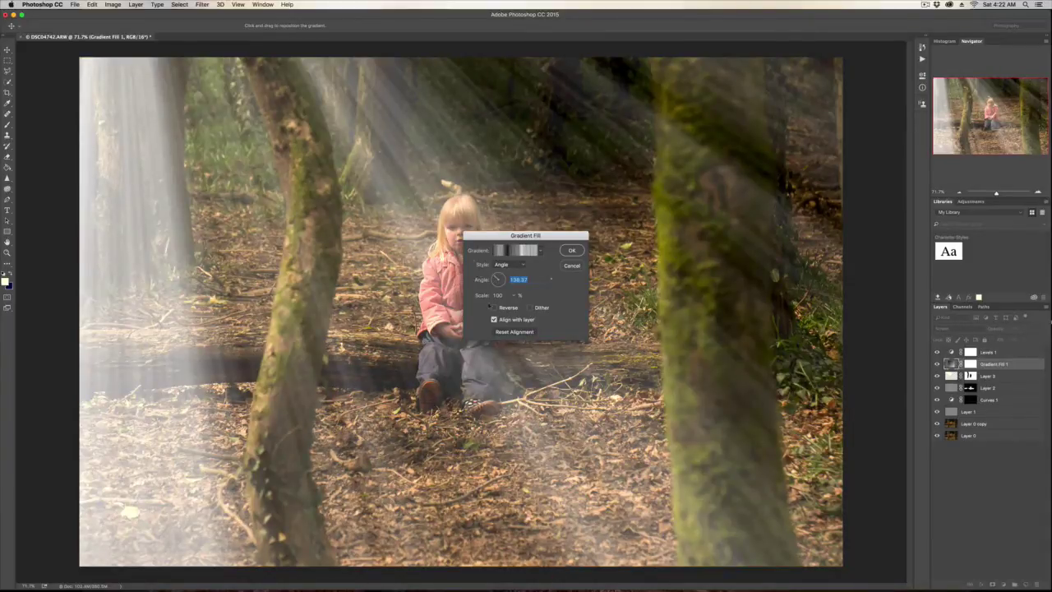
pyautogui.click(573, 250)
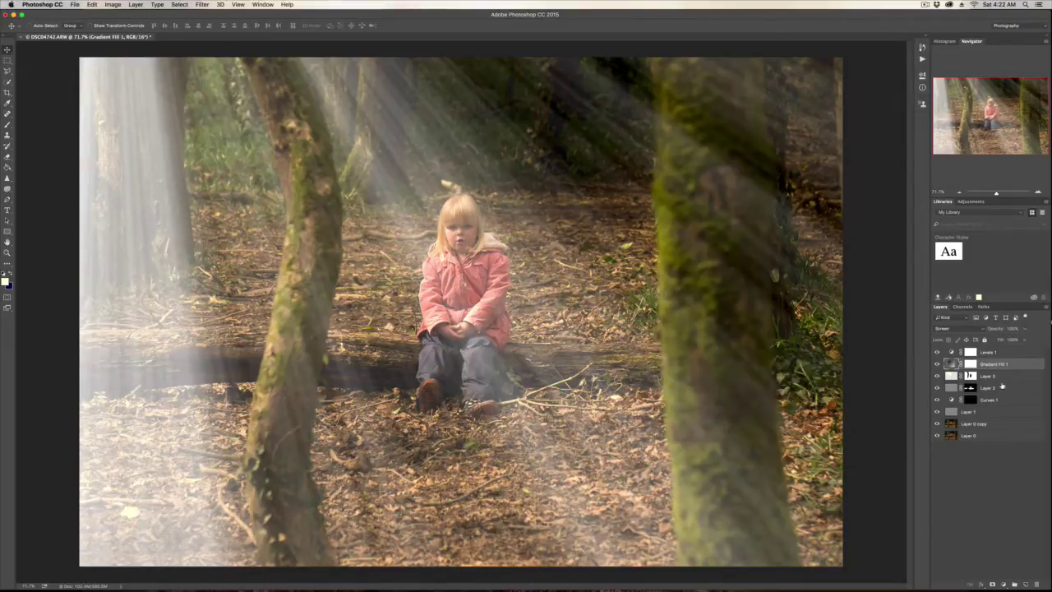
pyautogui.click(974, 363)
pyautogui.press('b')
pyautogui.moveTo(179, 225)
pyautogui.mouseDown()
pyautogui.moveTo(198, 277)
pyautogui.moveTo(265, 236)
pyautogui.moveTo(279, 267)
pyautogui.mouseUp()
pyautogui.press('super+z')
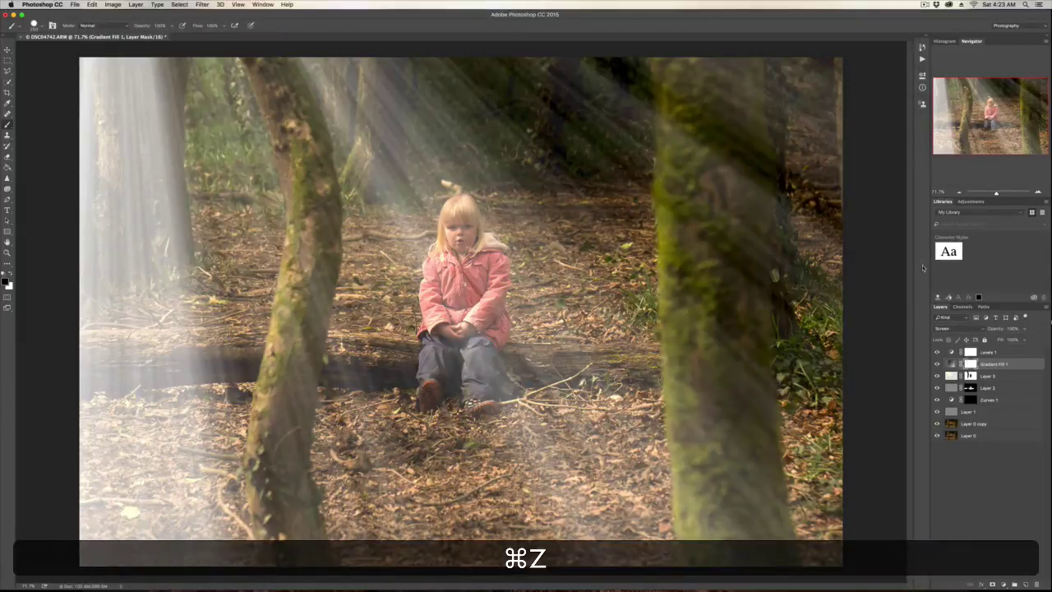
# - Group the Levels and Gradient Fill layers and add a layer mask to the group
pyautogui.press('shift')
pyautogui.keyDown('shift'); pyautogui.click(977, 352); pyautogui.keyUp('shift')
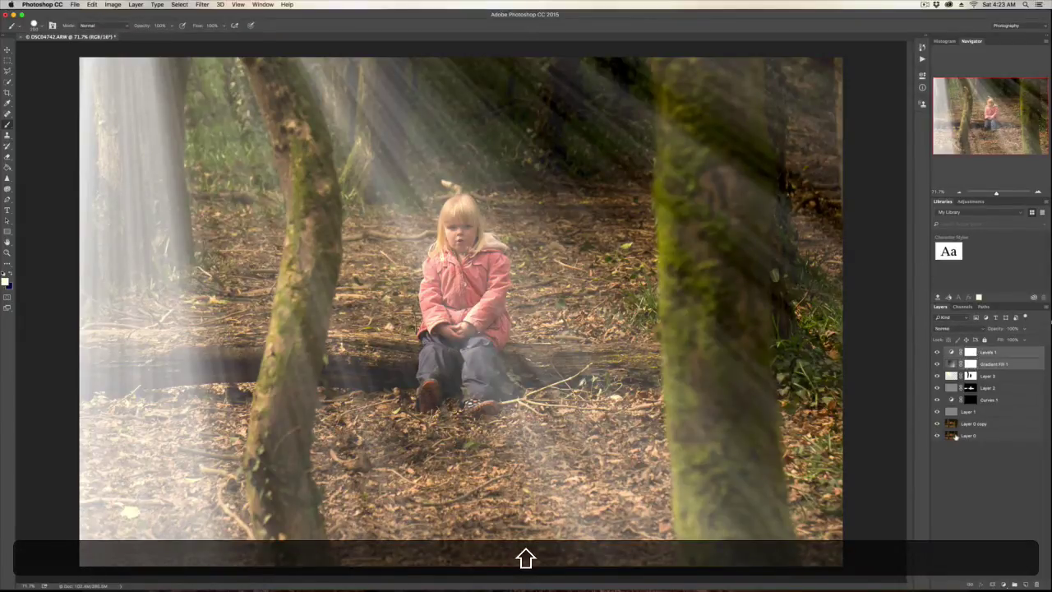
pyautogui.click(1014, 584)
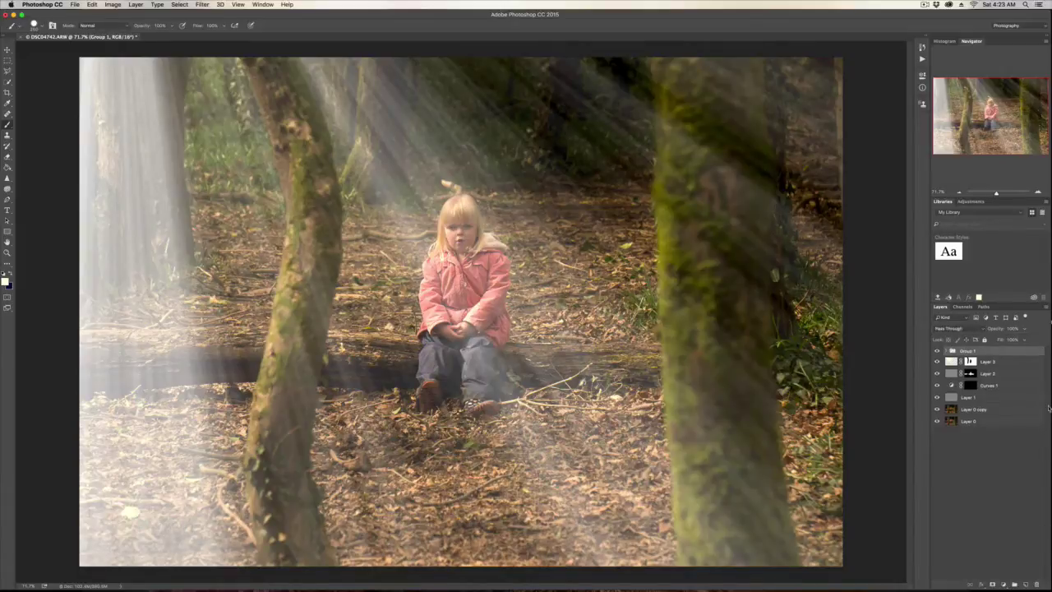
pyautogui.click(991, 584)
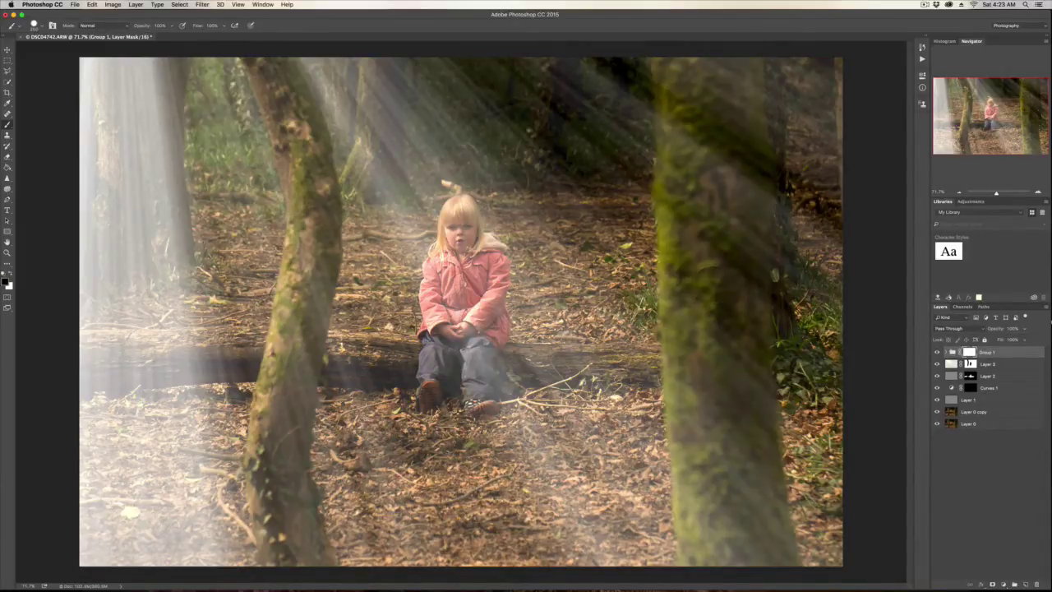
# - Undo a test stroke on the group's mask beside the girl, and change the brush to 700 px with a lower hardness
pyautogui.moveTo(505, 176)
pyautogui.mouseDown()
pyautogui.moveTo(567, 238)
pyautogui.moveTo(616, 177)
pyautogui.moveTo(543, 148)
pyautogui.moveTo(563, 187)
pyautogui.mouseUp()
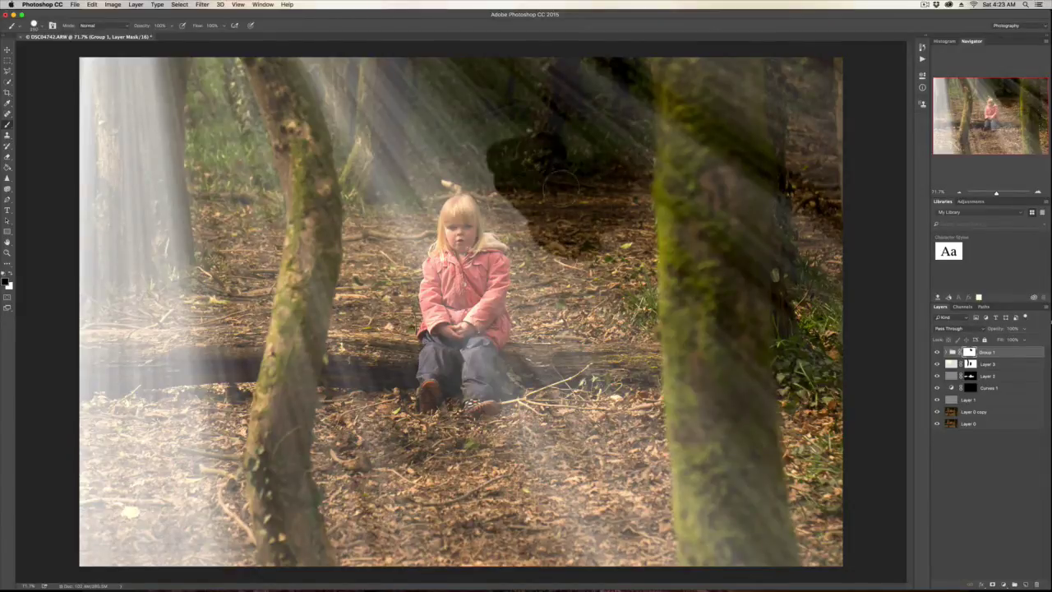
pyautogui.press('super+z')
pyautogui.press('super+bracketright')
pyautogui.press(']')
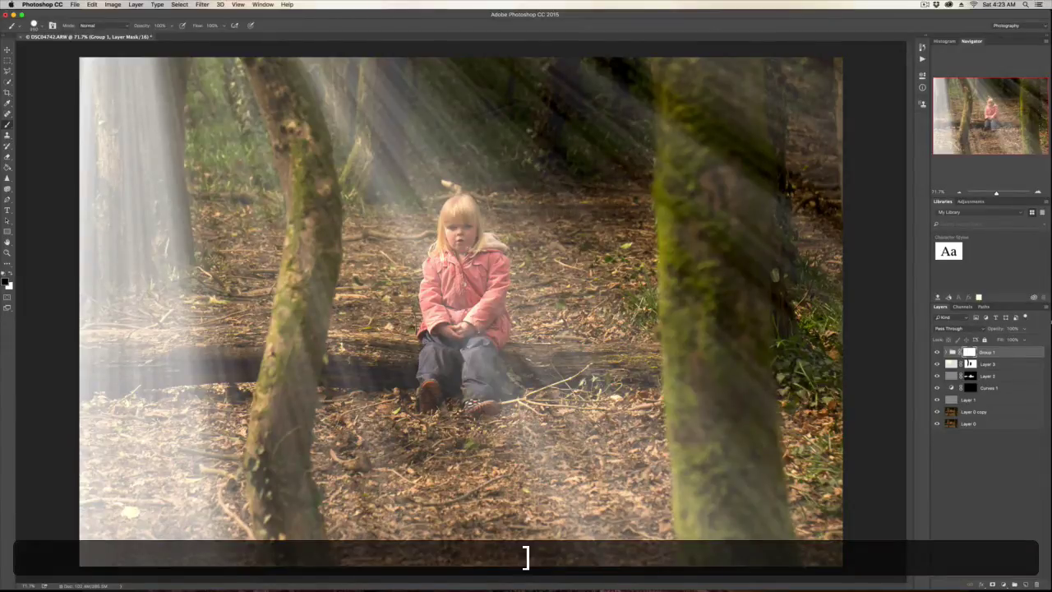
pyautogui.click(39, 27)
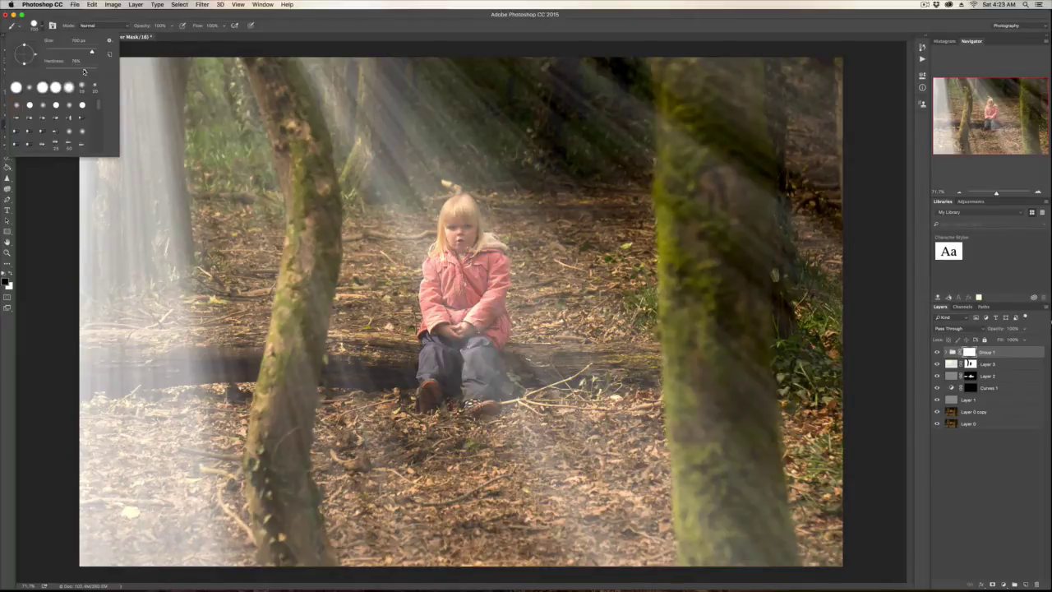
# - Paint black on the group's mask with an enlarged soft brush to hide the rays over the upper part of the large right tree
pyautogui.moveTo(618, 76); pyautogui.dragTo(654, 70)
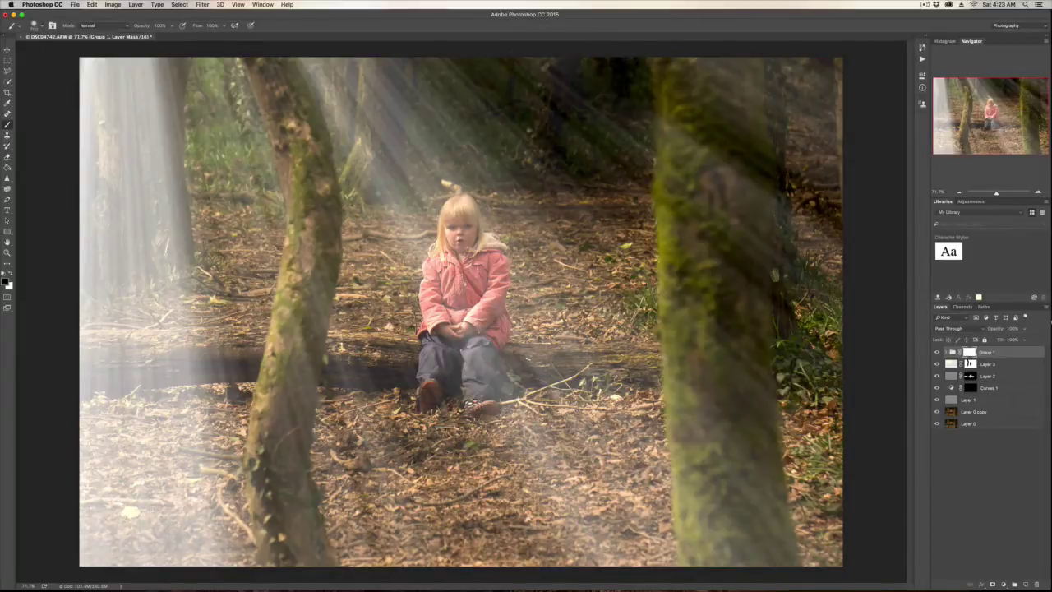
pyautogui.press('[')
pyautogui.press('[')
pyautogui.press(']')
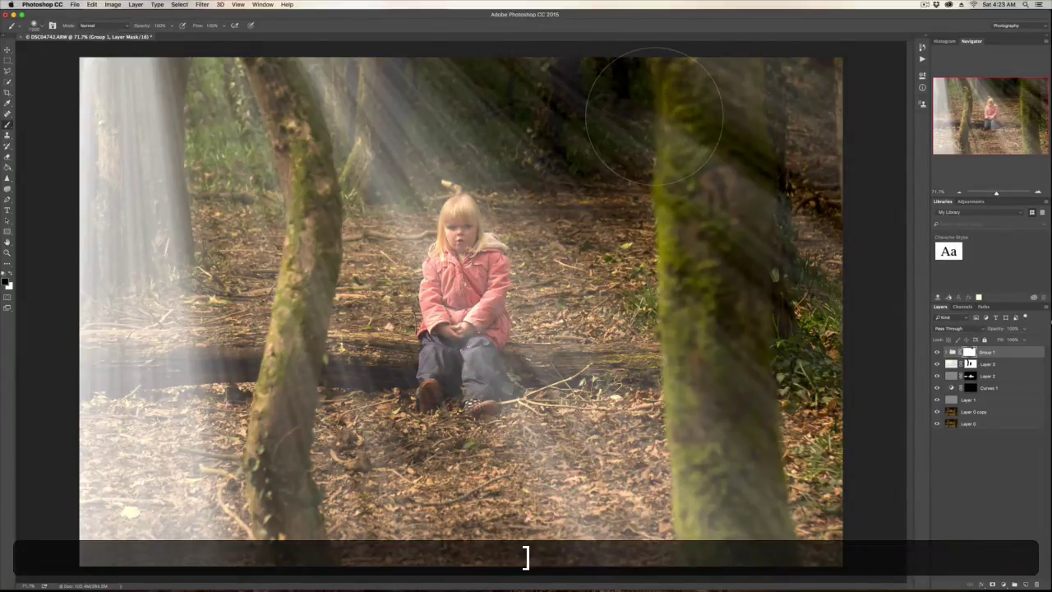
pyautogui.scroll(-4, 653, 111)
pyautogui.scroll(1, 648, 165)
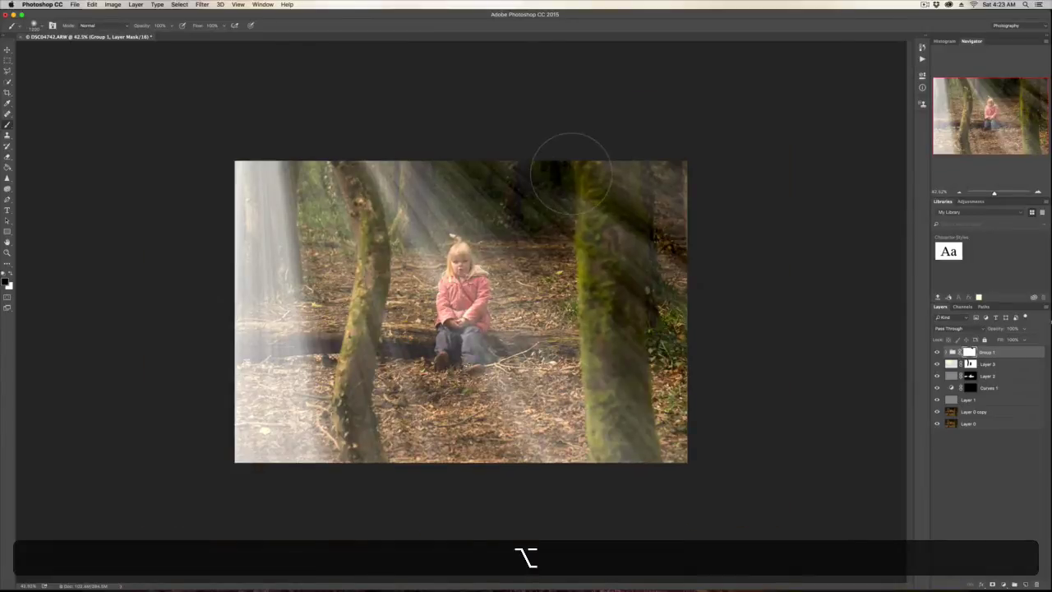
pyautogui.press(']')
pyautogui.moveTo(576, 150)
pyautogui.mouseDown()
pyautogui.moveTo(634, 172)
pyautogui.moveTo(703, 226)
pyautogui.moveTo(693, 244)
pyautogui.mouseUp()
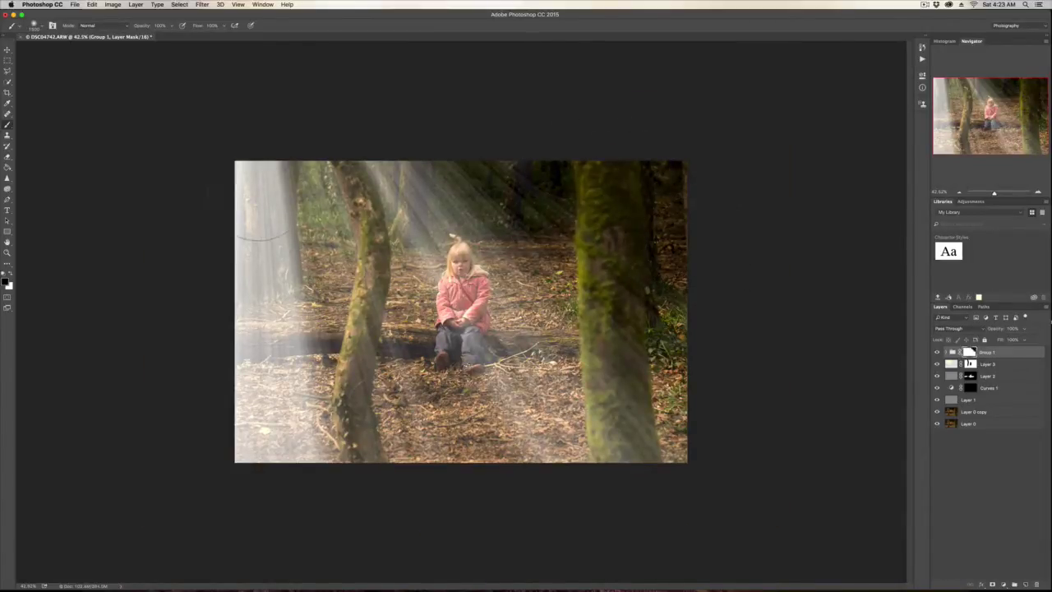
# - Paint black on the group's mask over the left trees, the leafy foreground and the lower right tree, keeping rays around the girl
pyautogui.moveTo(265, 210)
pyautogui.mouseDown()
pyautogui.moveTo(271, 271)
pyautogui.moveTo(279, 185)
pyautogui.moveTo(284, 427)
pyautogui.mouseUp()
pyautogui.moveTo(309, 313)
pyautogui.mouseDown()
pyautogui.moveTo(313, 439)
pyautogui.moveTo(333, 452)
pyautogui.mouseUp()
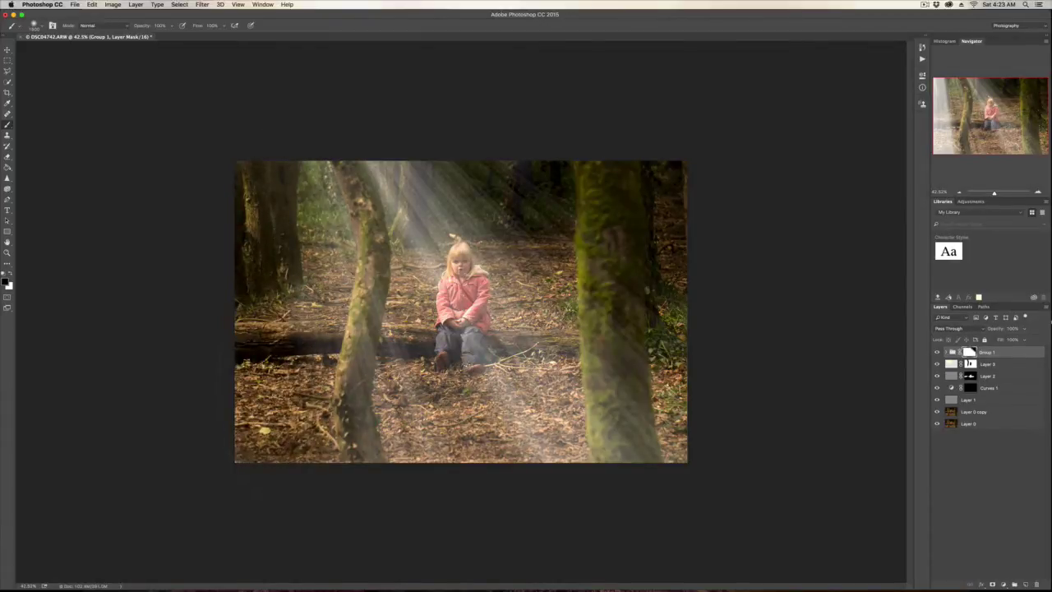
pyautogui.moveTo(329, 366); pyautogui.dragTo(305, 275)
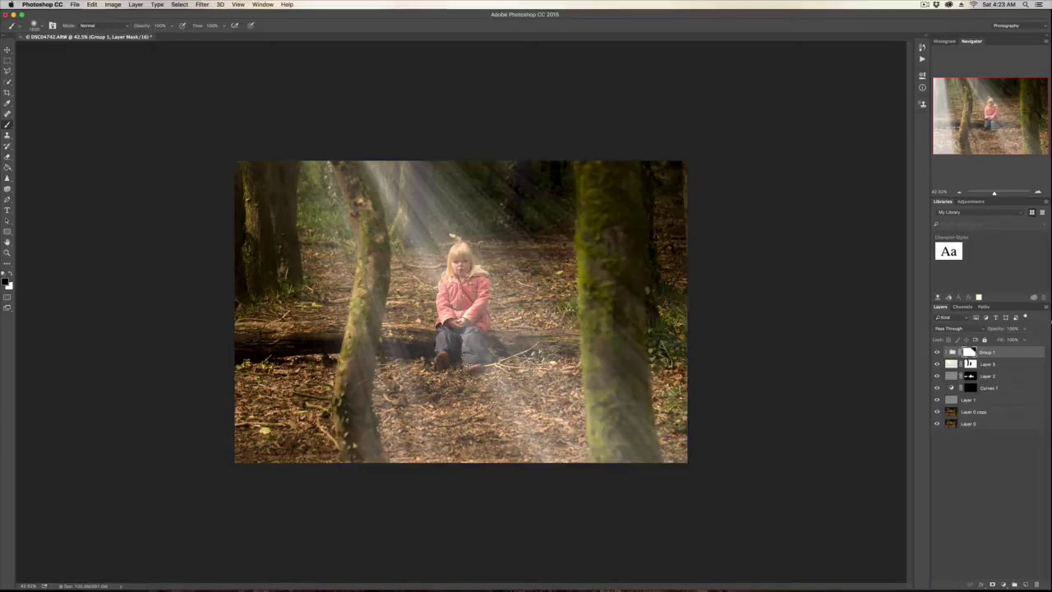
pyautogui.moveTo(358, 448)
pyautogui.mouseDown()
pyautogui.moveTo(526, 452)
pyautogui.moveTo(676, 419)
pyautogui.moveTo(676, 304)
pyautogui.moveTo(637, 444)
pyautogui.moveTo(631, 409)
pyautogui.mouseUp()
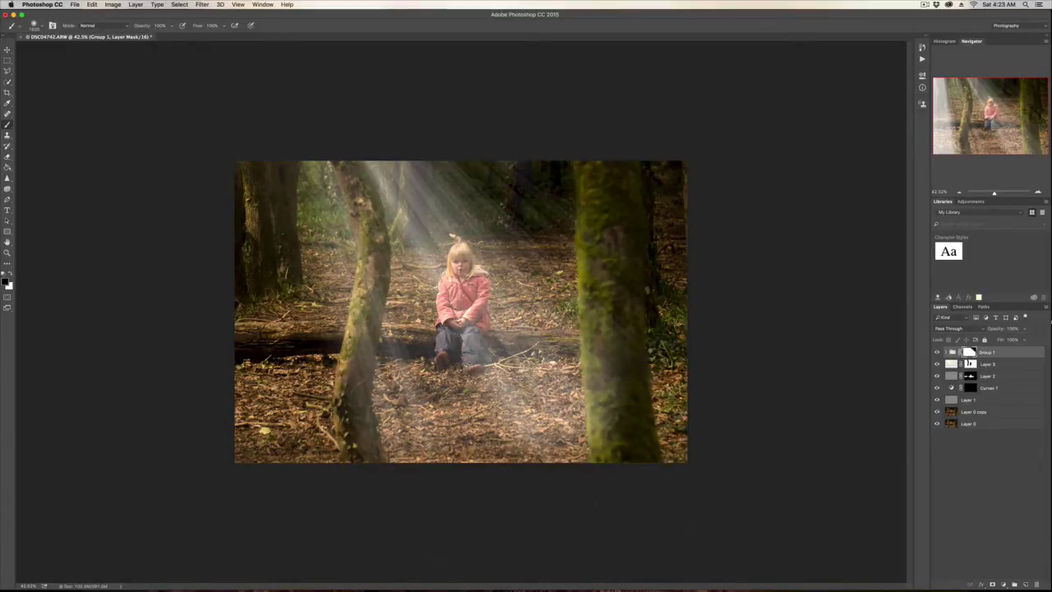
pyautogui.moveTo(419, 473)
pyautogui.mouseDown()
pyautogui.moveTo(364, 451)
pyautogui.moveTo(366, 378)
pyautogui.moveTo(489, 440)
pyautogui.moveTo(594, 380)
pyautogui.moveTo(575, 370)
pyautogui.moveTo(448, 405)
pyautogui.moveTo(424, 396)
pyautogui.moveTo(511, 390)
pyautogui.moveTo(608, 329)
pyautogui.moveTo(626, 284)
pyautogui.mouseUp()
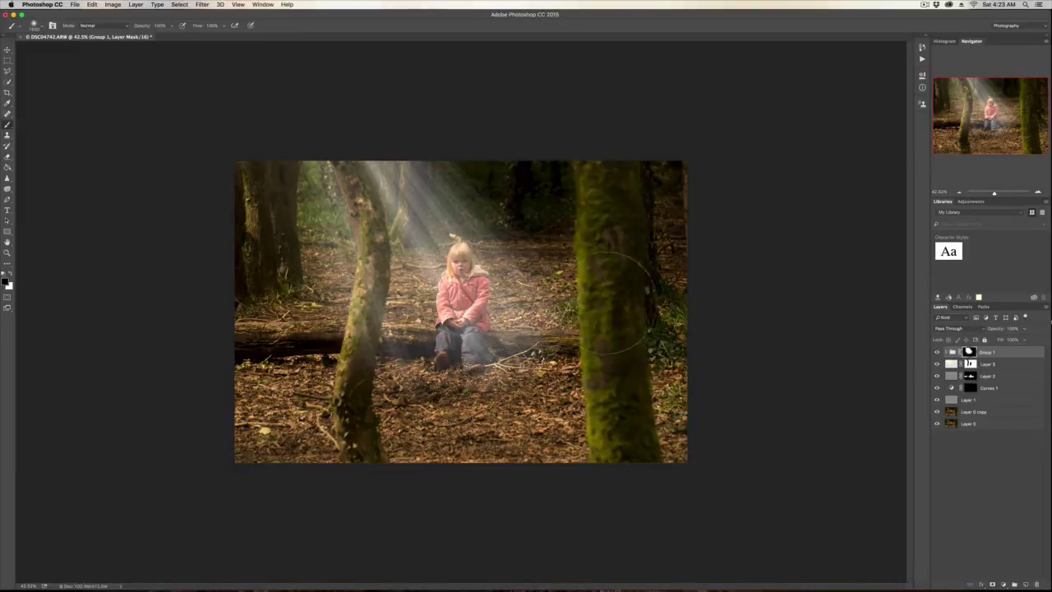
# - Paint black on the group's mask with a smaller brush over the girl's face, coat and legs to clear the rays from her
pyautogui.scroll(2, 461, 312)
pyautogui.scroll(3, 487, 343)
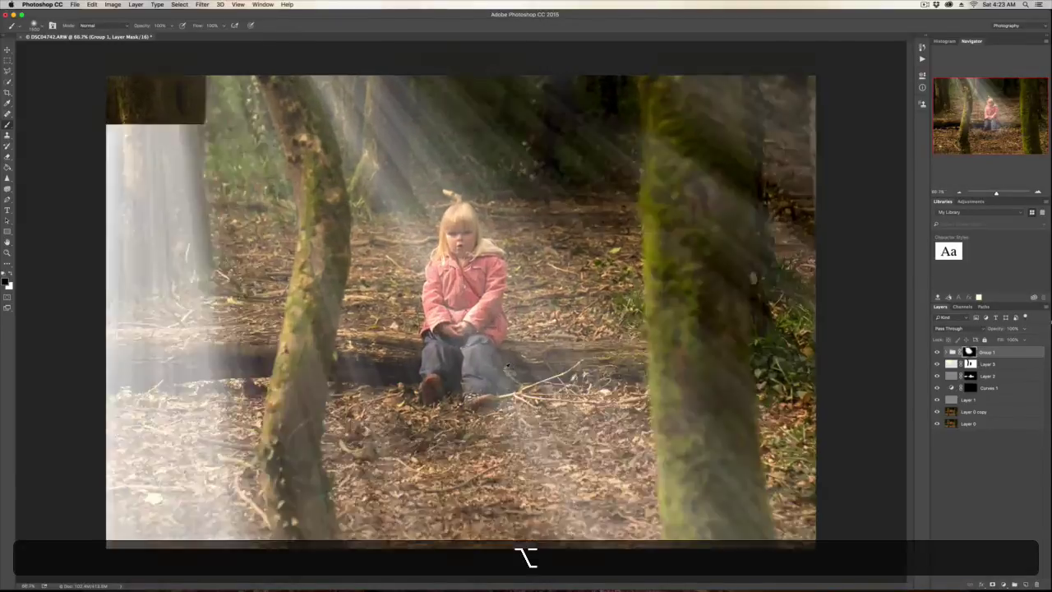
pyautogui.press(';')
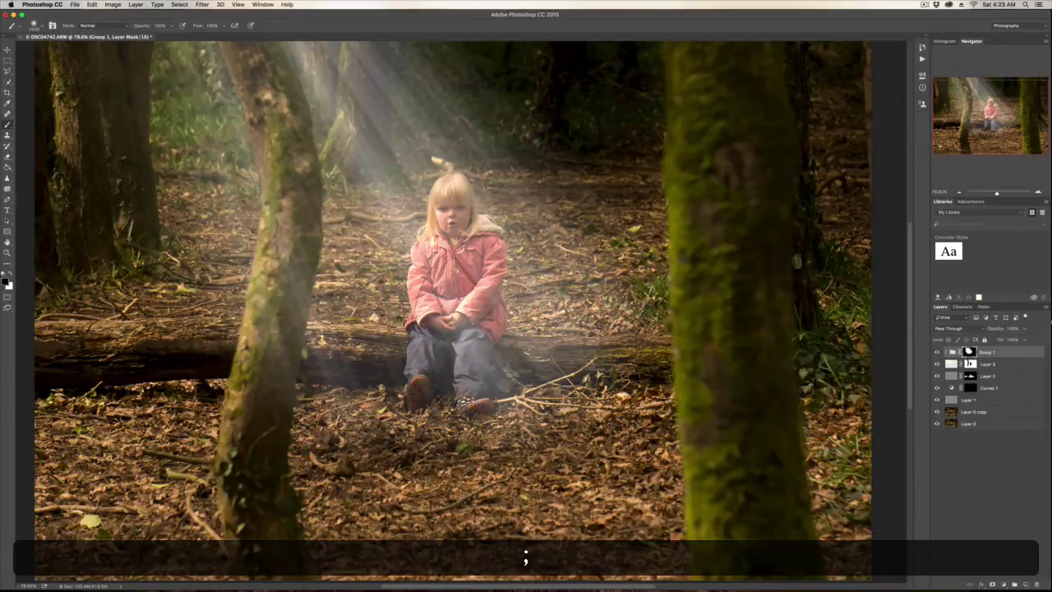
pyautogui.press('[')
pyautogui.click(453, 194)
pyautogui.moveTo(441, 189)
pyautogui.mouseDown()
pyautogui.moveTo(451, 220)
pyautogui.moveTo(433, 264)
pyautogui.moveTo(442, 316)
pyautogui.moveTo(418, 405)
pyautogui.moveTo(472, 325)
pyautogui.moveTo(481, 333)
pyautogui.moveTo(469, 407)
pyautogui.moveTo(491, 239)
pyautogui.mouseUp()
pyautogui.press('m')
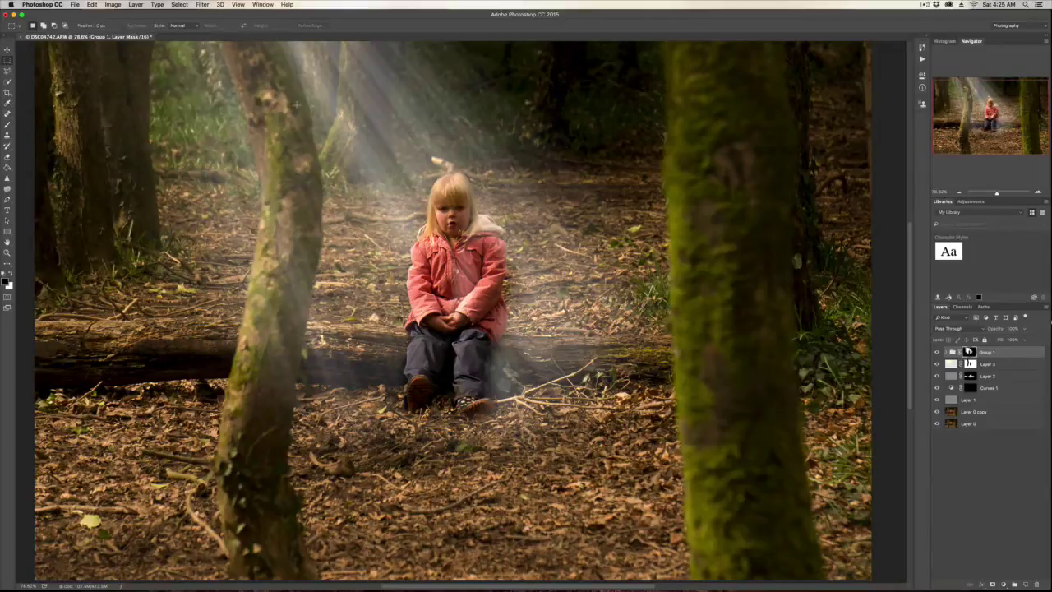
pyautogui.press('b')
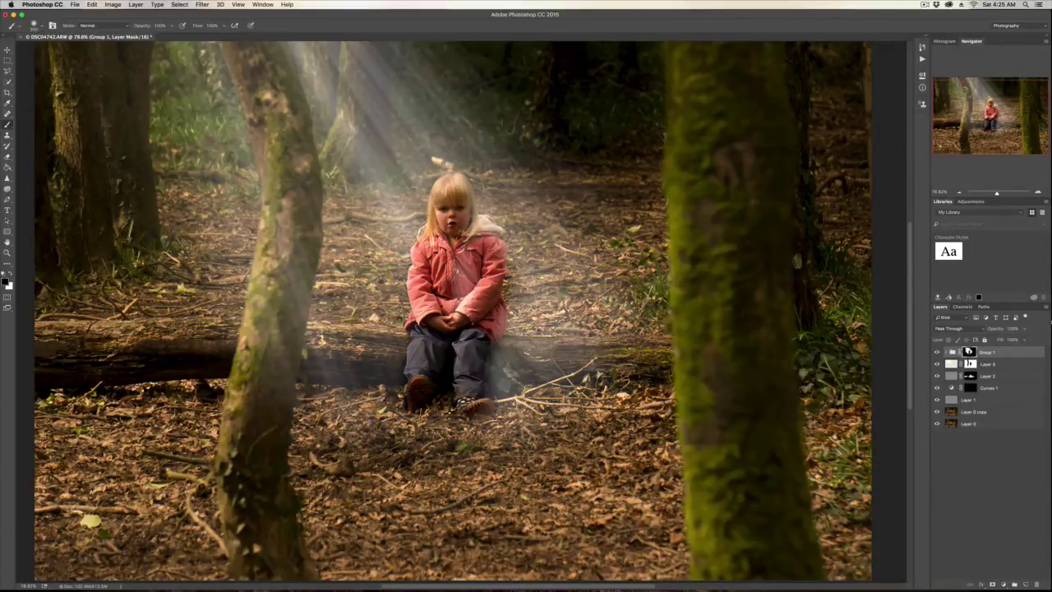
pyautogui.moveTo(448, 177)
pyautogui.mouseDown()
pyautogui.moveTo(555, 333)
pyautogui.moveTo(608, 384)
pyautogui.moveTo(518, 333)
pyautogui.moveTo(525, 372)
pyautogui.moveTo(503, 383)
pyautogui.moveTo(479, 358)
pyautogui.moveTo(488, 419)
pyautogui.moveTo(517, 428)
pyautogui.mouseUp()
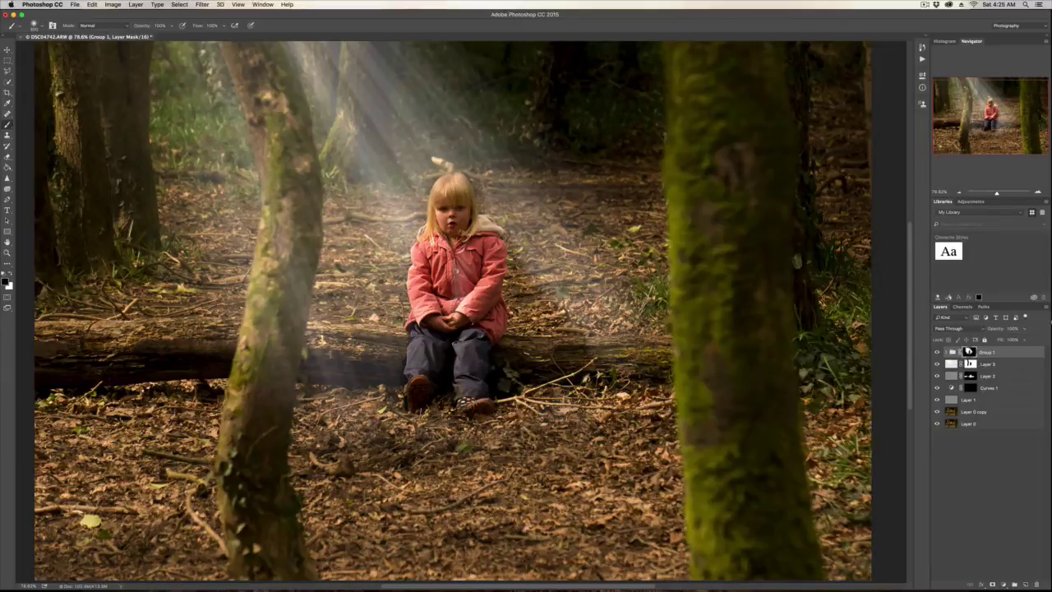
# - Paint black on the group's mask over the log and ground between the curved tree and the girl's feet
pyautogui.press(']')
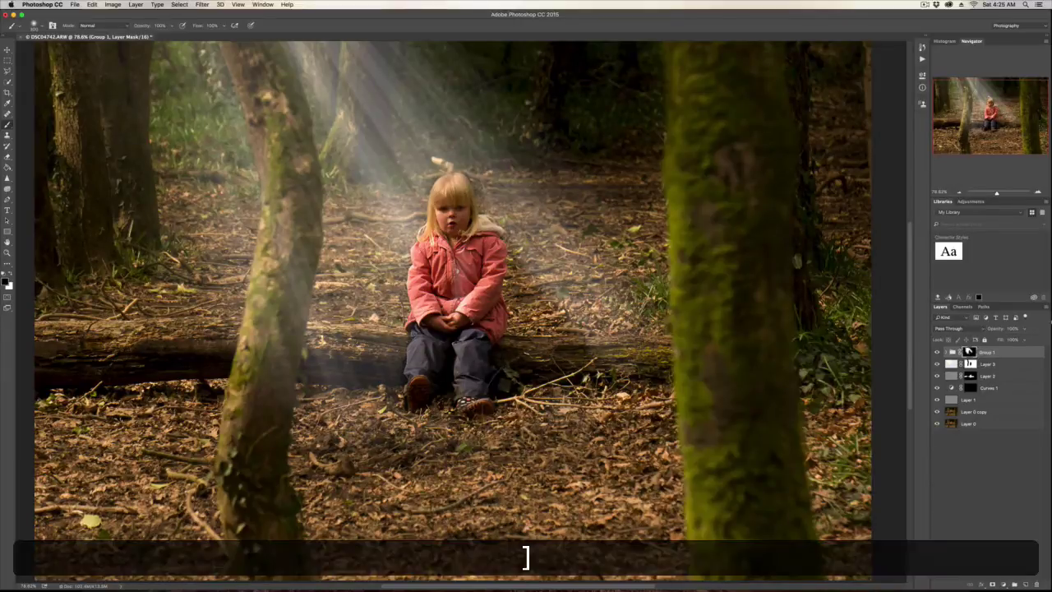
pyautogui.press('[')
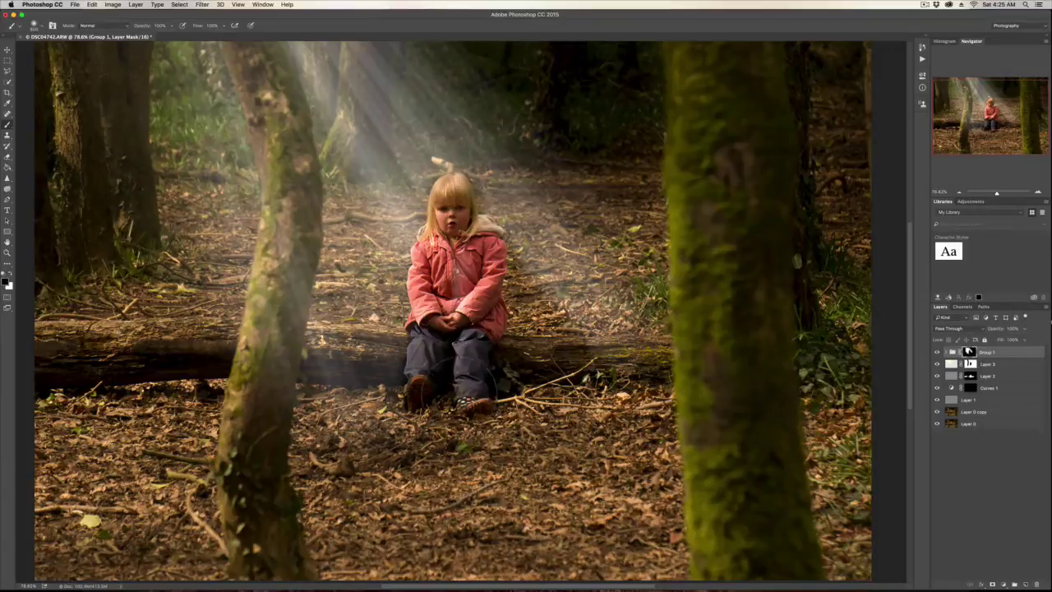
pyautogui.moveTo(363, 434)
pyautogui.mouseDown()
pyautogui.moveTo(345, 418)
pyautogui.moveTo(357, 407)
pyautogui.moveTo(339, 355)
pyautogui.moveTo(386, 386)
pyautogui.mouseUp()
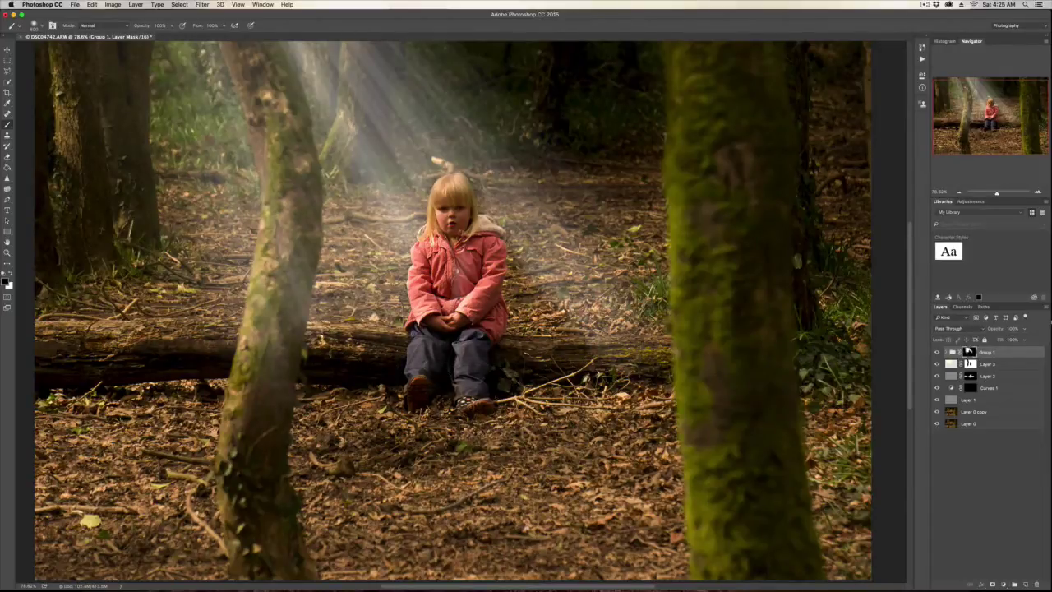
pyautogui.press('[')
pyautogui.press(']')
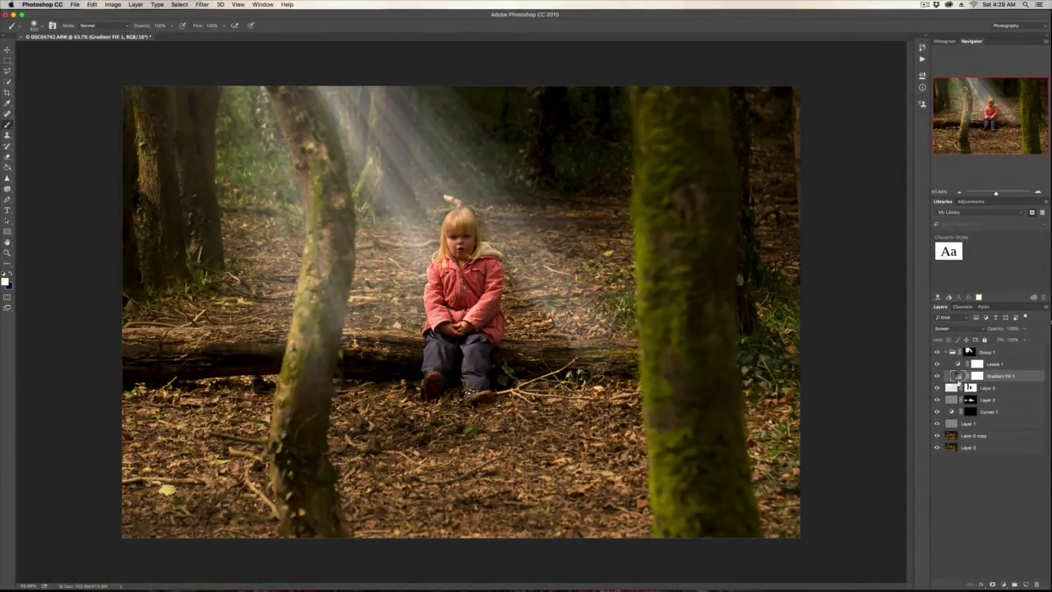
# - Paint black on the group's mask over the middle of the curved foreground tree trunk, and dismiss the download notification
pyautogui.click(969, 351)
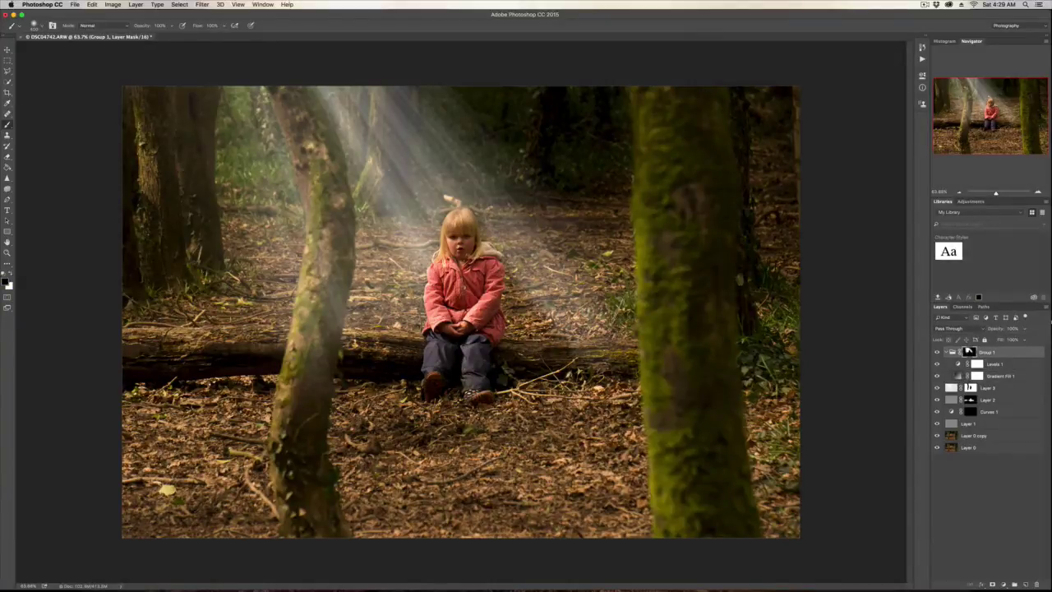
pyautogui.moveTo(316, 307); pyautogui.dragTo(311, 321)
pyautogui.moveTo(319, 368)
pyautogui.mouseDown()
pyautogui.moveTo(331, 239)
pyautogui.moveTo(306, 287)
pyautogui.mouseUp()
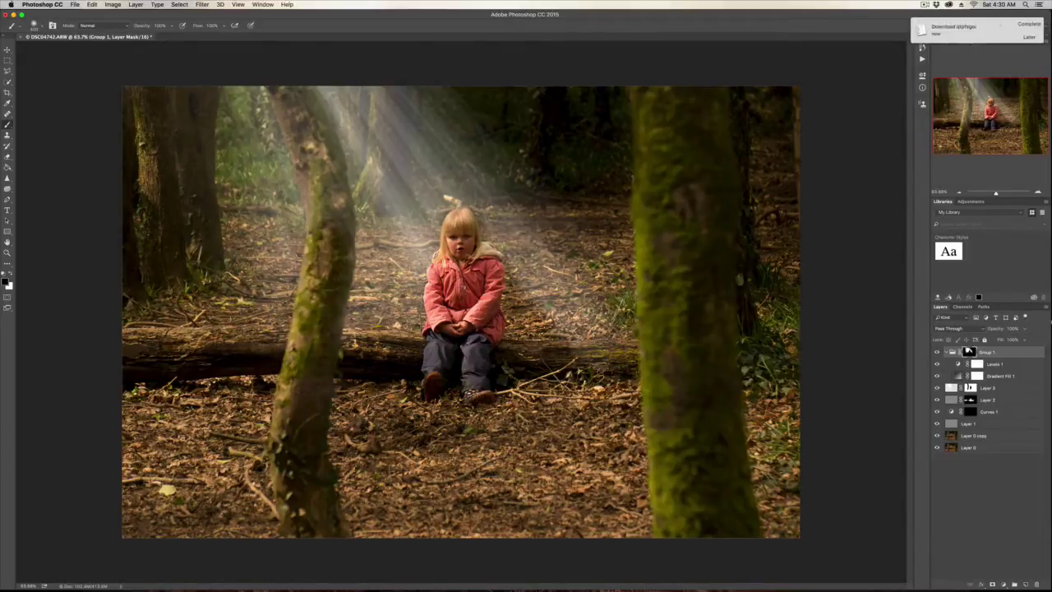
pyautogui.click(1030, 27)
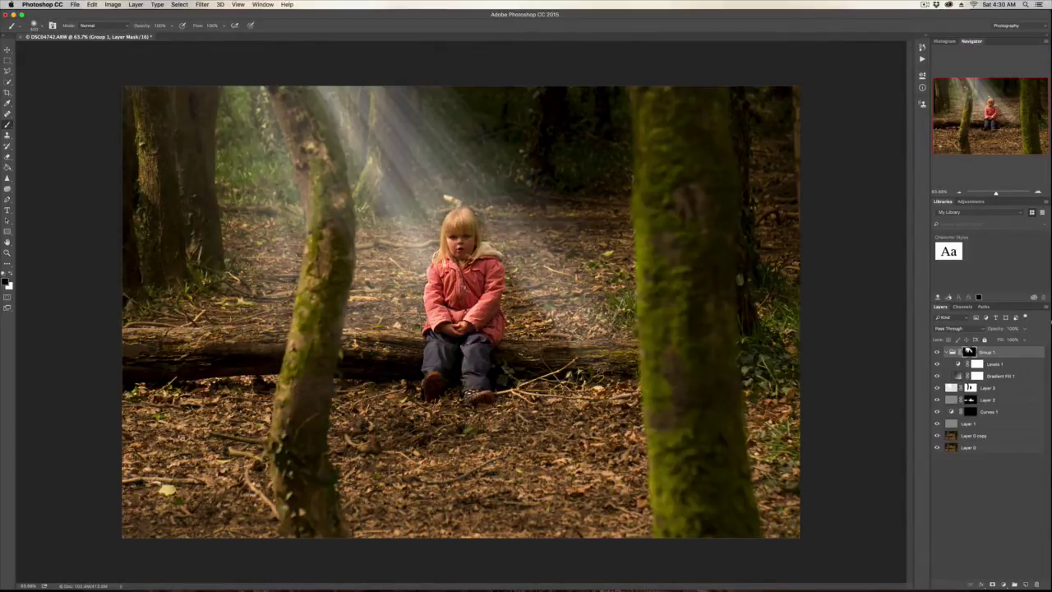
# - Adjust the brush hardness and paint black on the group's mask over the upper part of the curved tree trunk
pyautogui.scroll(2, 250, 132)
pyautogui.scroll(1, 250, 133)
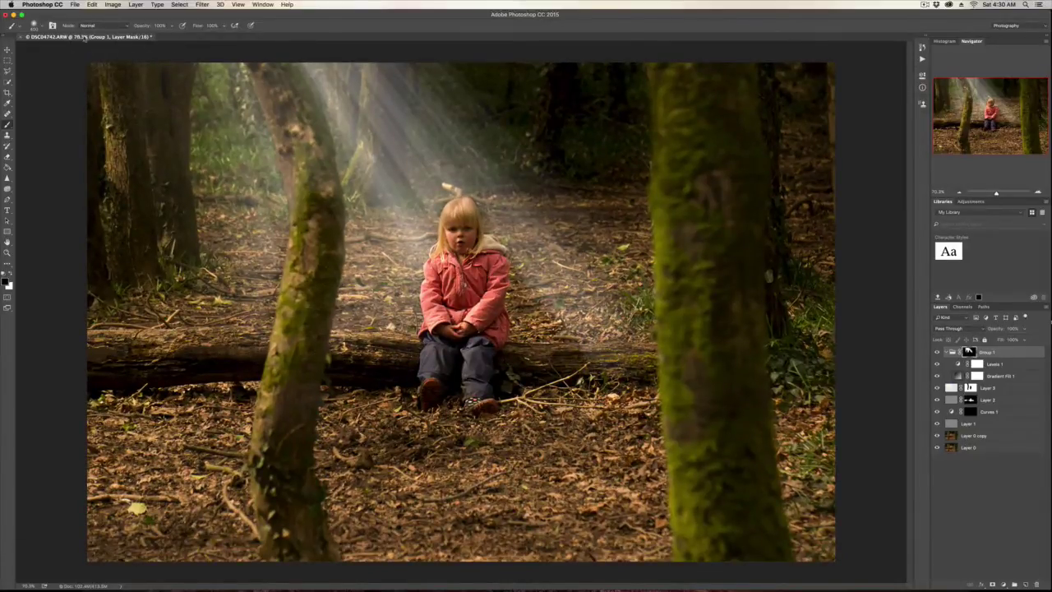
pyautogui.click(35, 26)
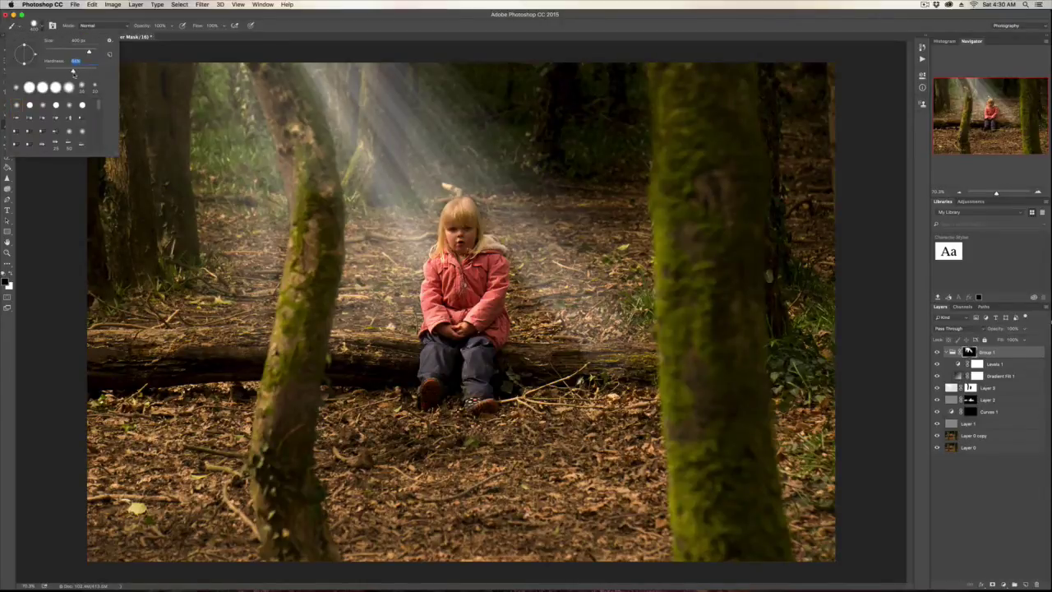
pyautogui.moveTo(308, 180)
pyautogui.mouseDown()
pyautogui.moveTo(320, 186)
pyautogui.moveTo(292, 117)
pyautogui.moveTo(297, 95)
pyautogui.moveTo(259, 70)
pyautogui.moveTo(264, 37)
pyautogui.moveTo(283, 57)
pyautogui.mouseUp()
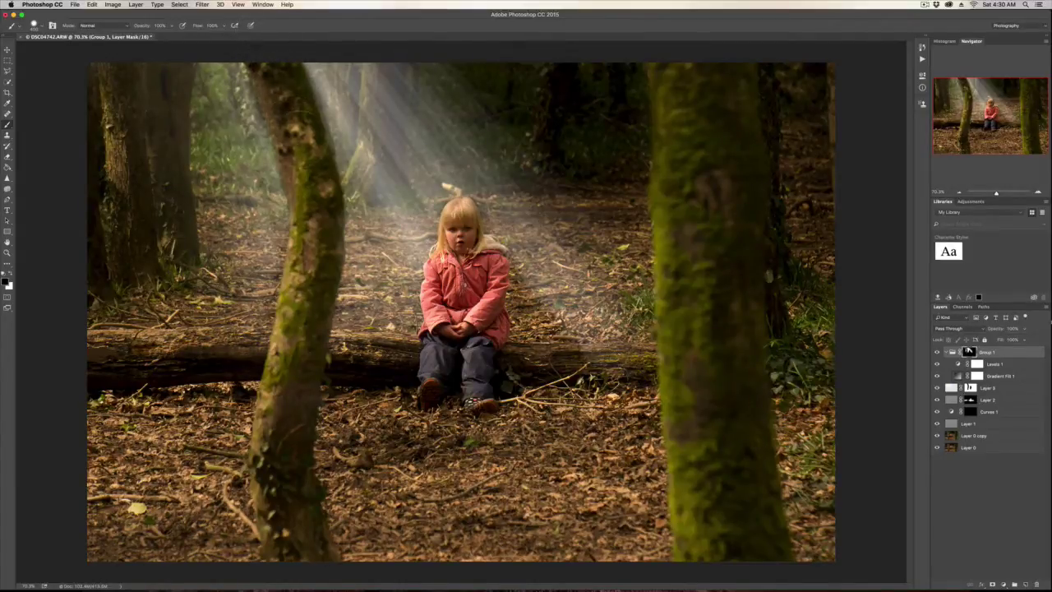
pyautogui.moveTo(308, 103)
pyautogui.mouseDown()
pyautogui.moveTo(287, 81)
pyautogui.moveTo(302, 129)
pyautogui.mouseUp()
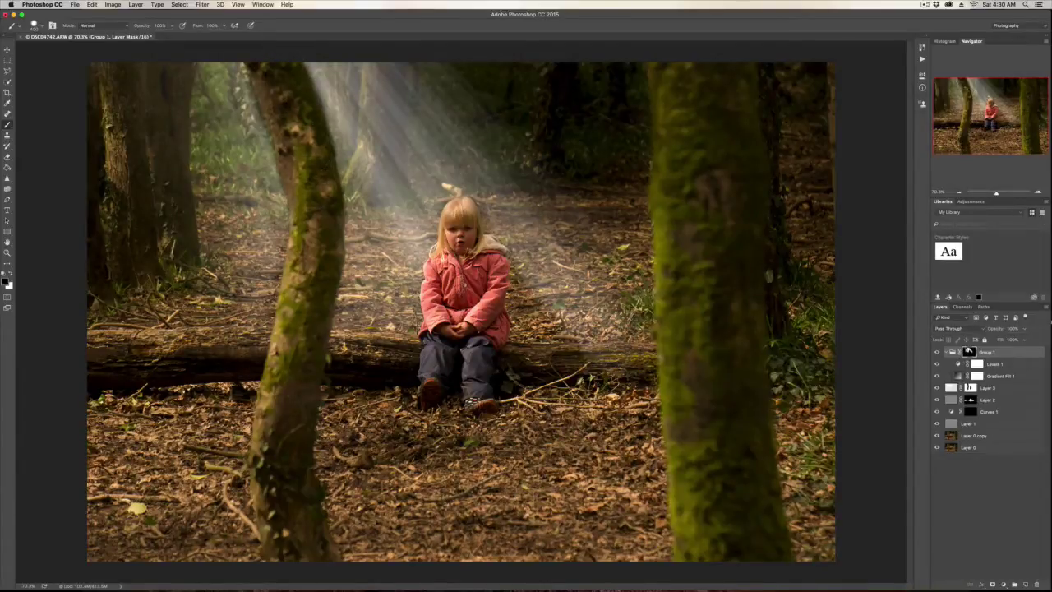
pyautogui.moveTo(311, 191); pyautogui.dragTo(315, 227)
# - Raise the brush hardness for edge work on the curved trunk, and undo the last stroke on the group's mask
pyautogui.scroll(3, 316, 228)
pyautogui.scroll(2, 316, 229)
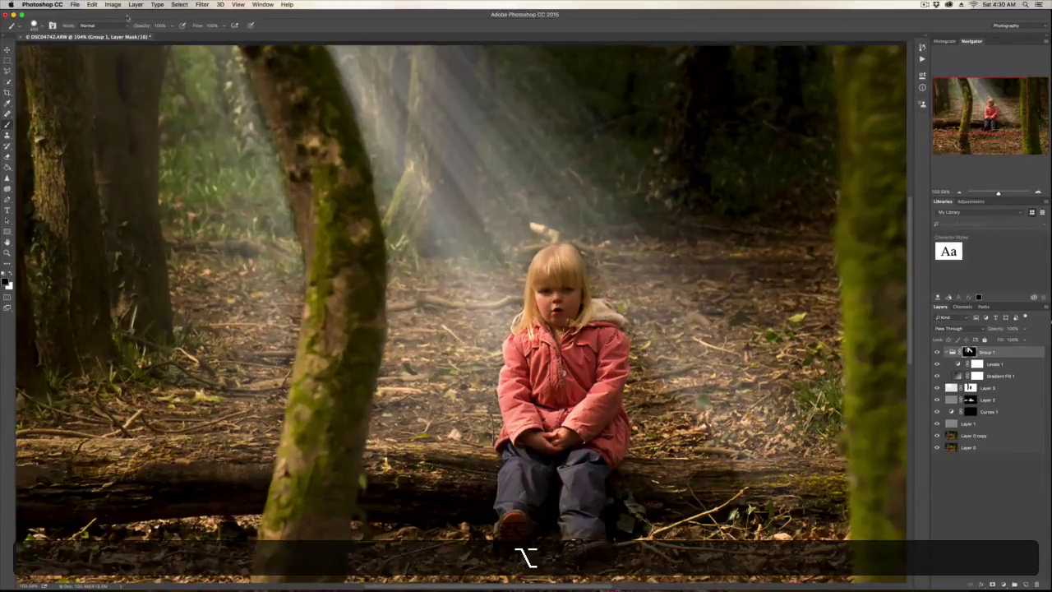
pyautogui.click(40, 26)
pyautogui.moveTo(79, 69); pyautogui.dragTo(86, 70)
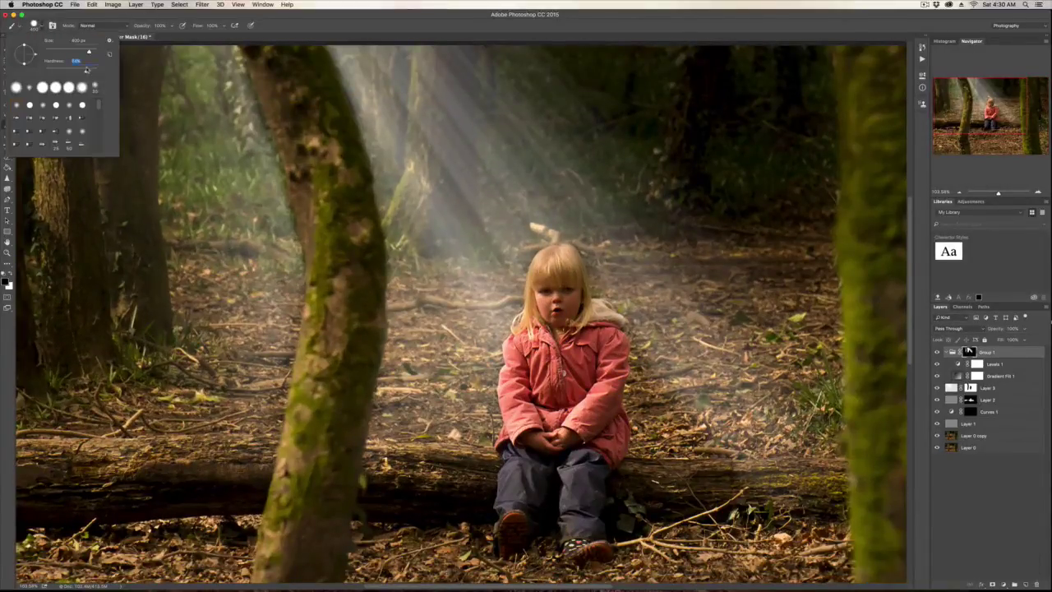
pyautogui.press('Return')
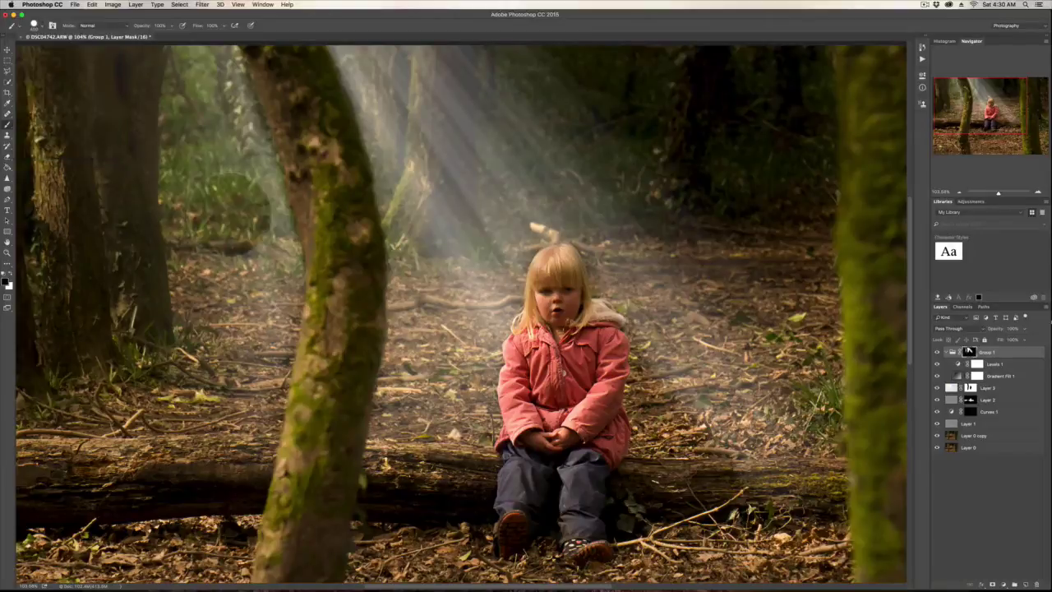
pyautogui.press('super+z')
# - Try painting white on the group's mask beside the curved trunk to bring back rays over the background, and undo it
pyautogui.press('x')
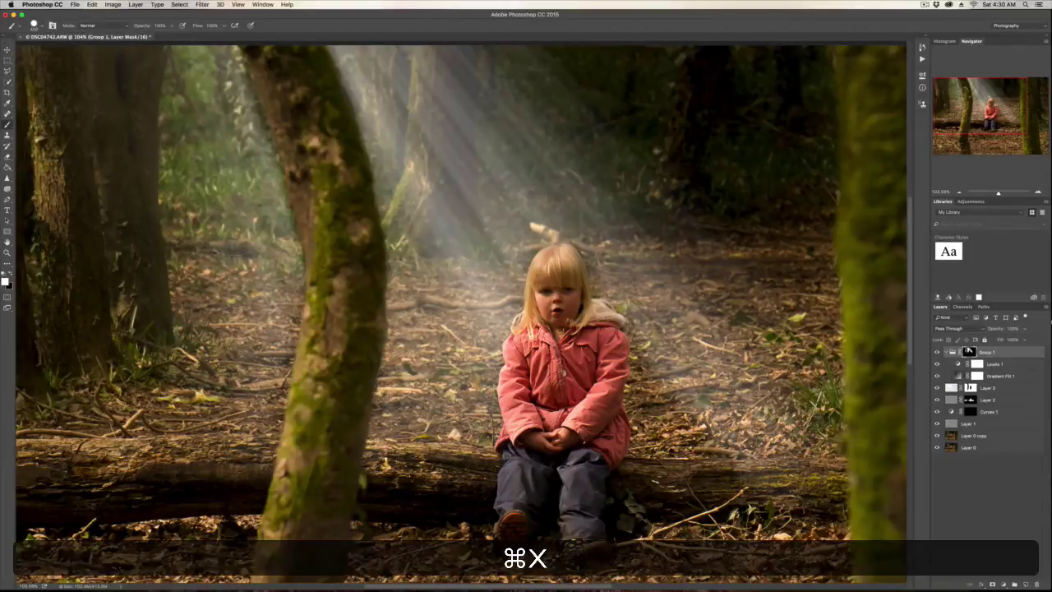
pyautogui.moveTo(264, 275); pyautogui.dragTo(255, 217)
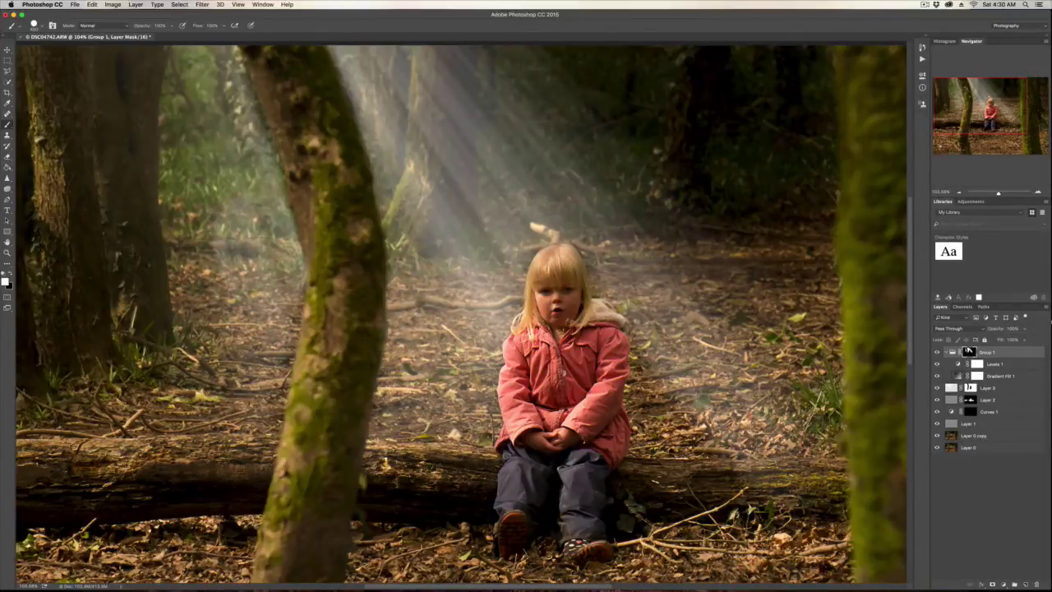
pyautogui.press('super')
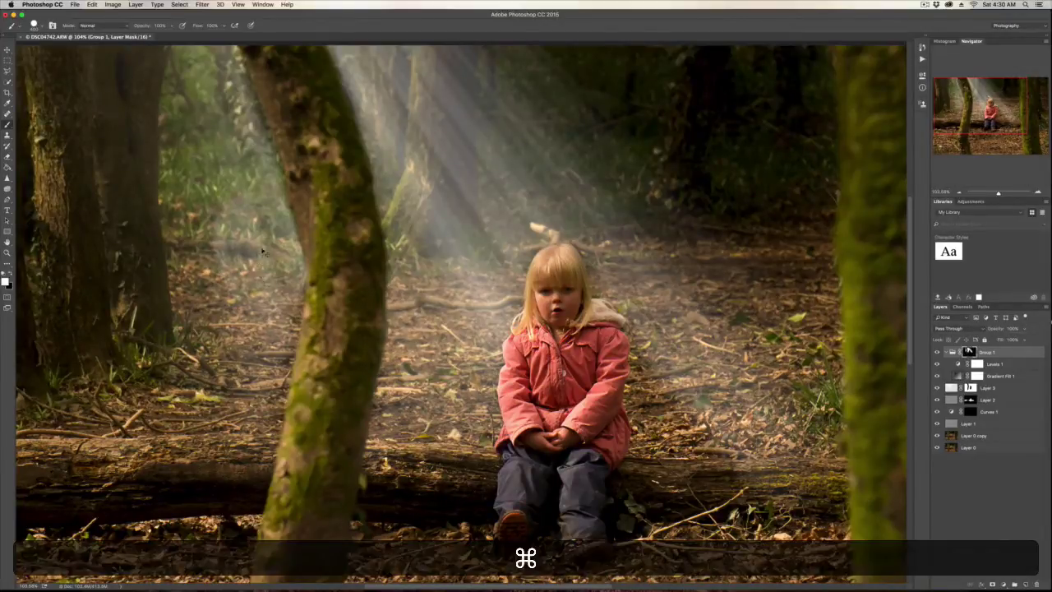
pyautogui.press('super+z')
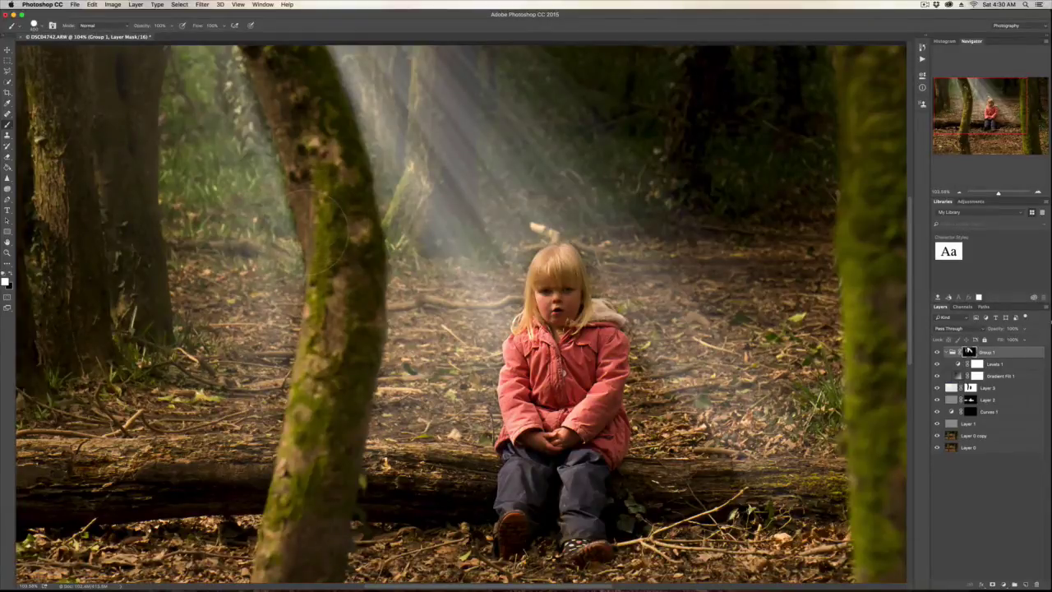
# - Paint black with a smaller brush along the curved trunk's upper edge on the group's mask, and undo the last stroke
pyautogui.press('[')
pyautogui.press('x')
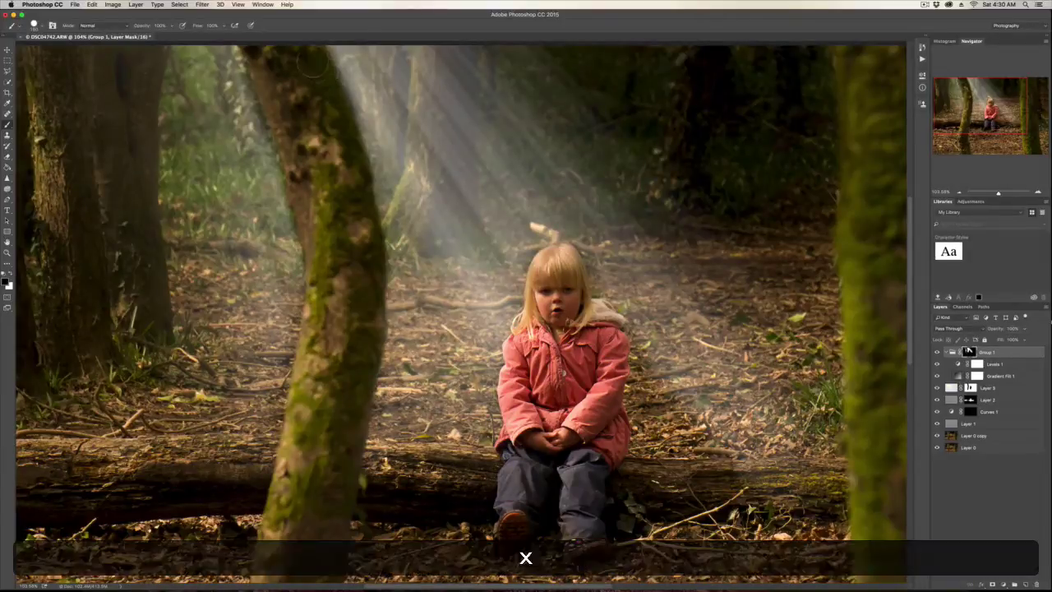
pyautogui.moveTo(315, 59); pyautogui.dragTo(332, 100)
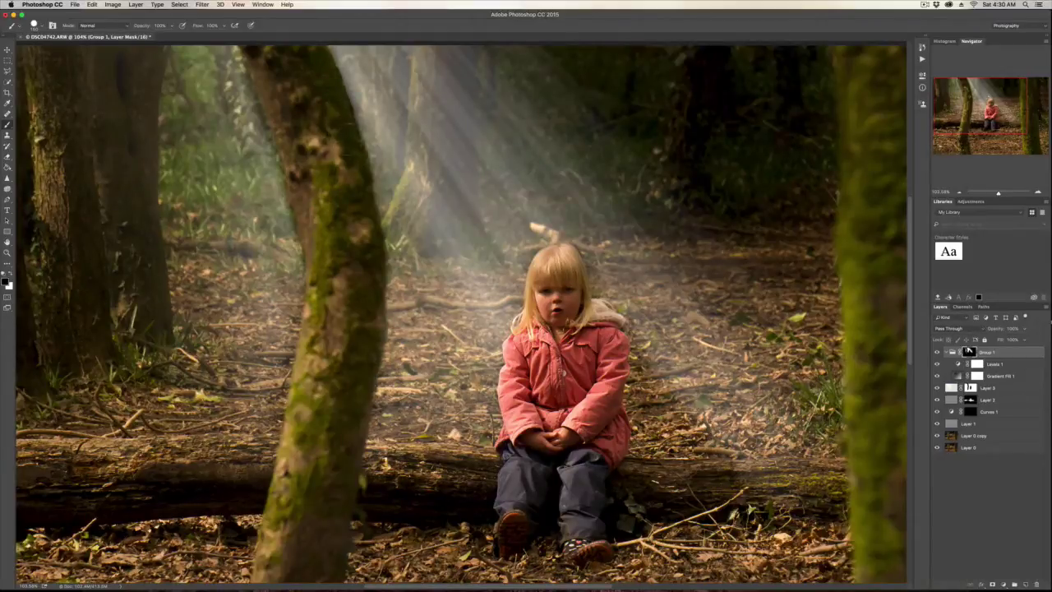
pyautogui.moveTo(345, 140); pyautogui.dragTo(361, 262)
pyautogui.press('super+z')
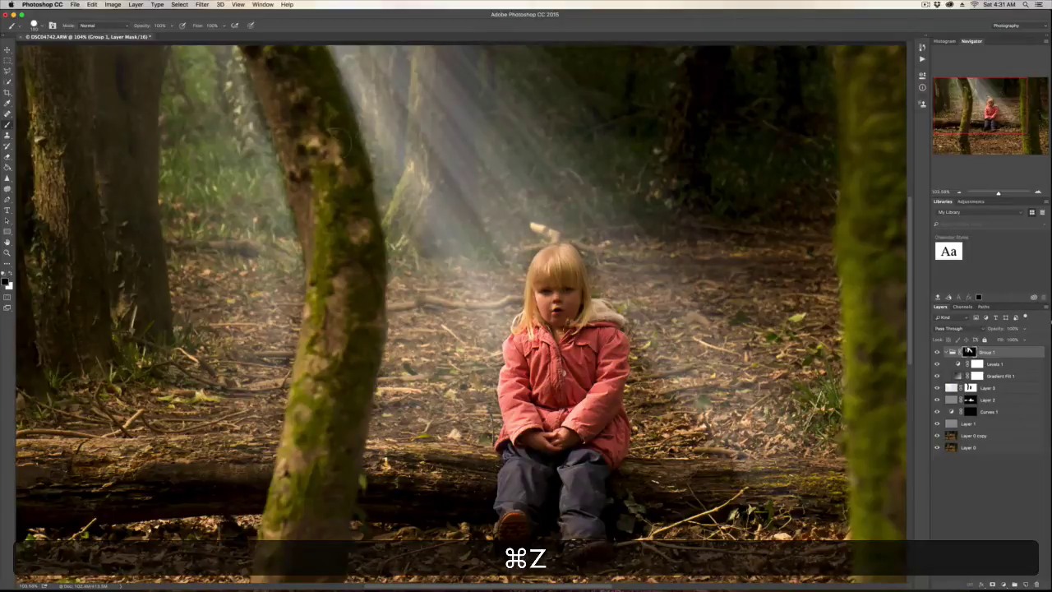
# - Lower the brush hardness and touch up the group's mask in black where the curved trunk meets the image's upper edge
pyautogui.keyDown('alt'); pyautogui.scroll(-4, 338, 206); pyautogui.keyUp('alt')
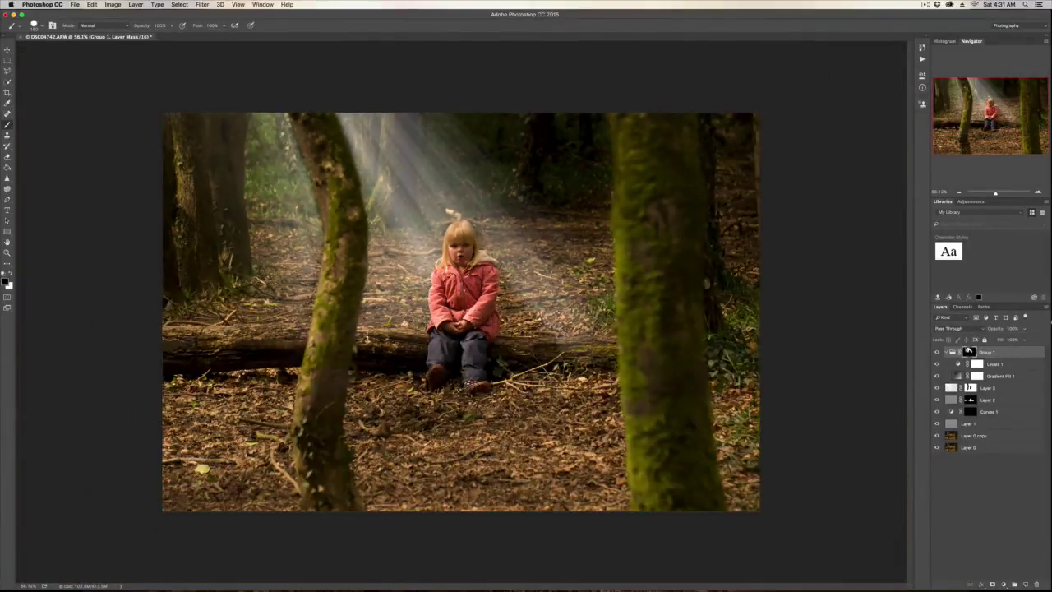
pyautogui.keyDown('alt'); pyautogui.scroll(10, 300, 95); pyautogui.keyUp('alt')
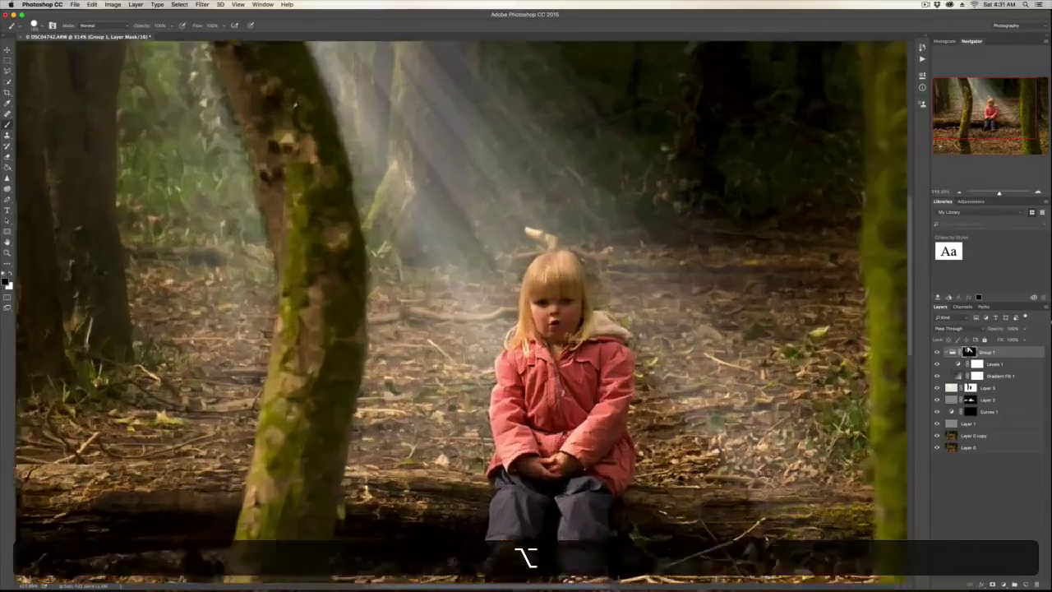
pyautogui.scroll(5, 296, 107)
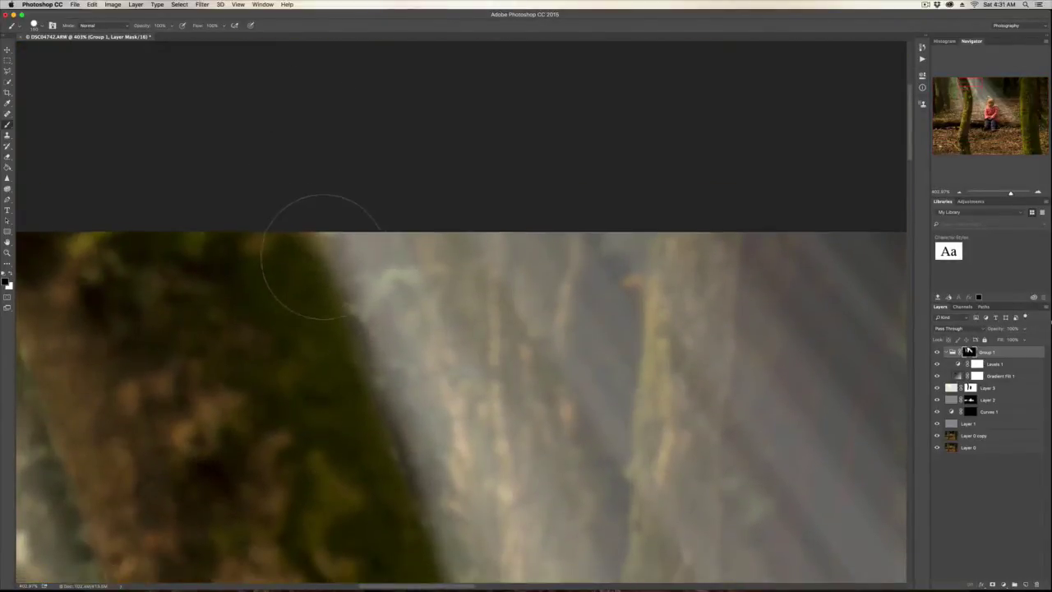
pyautogui.click(35, 25)
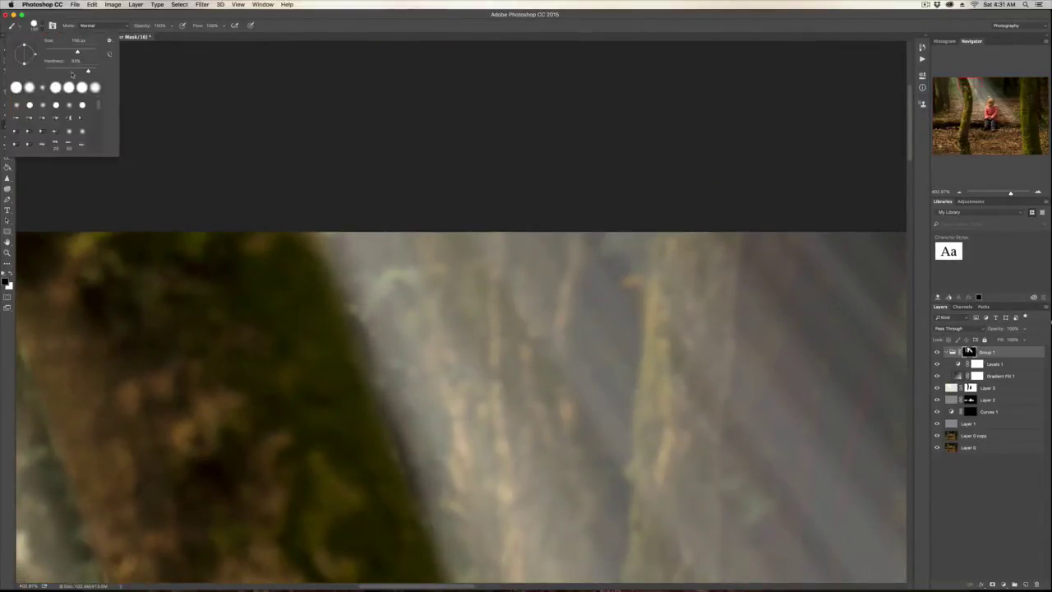
pyautogui.moveTo(71, 71); pyautogui.dragTo(65, 71)
pyautogui.click(268, 283)
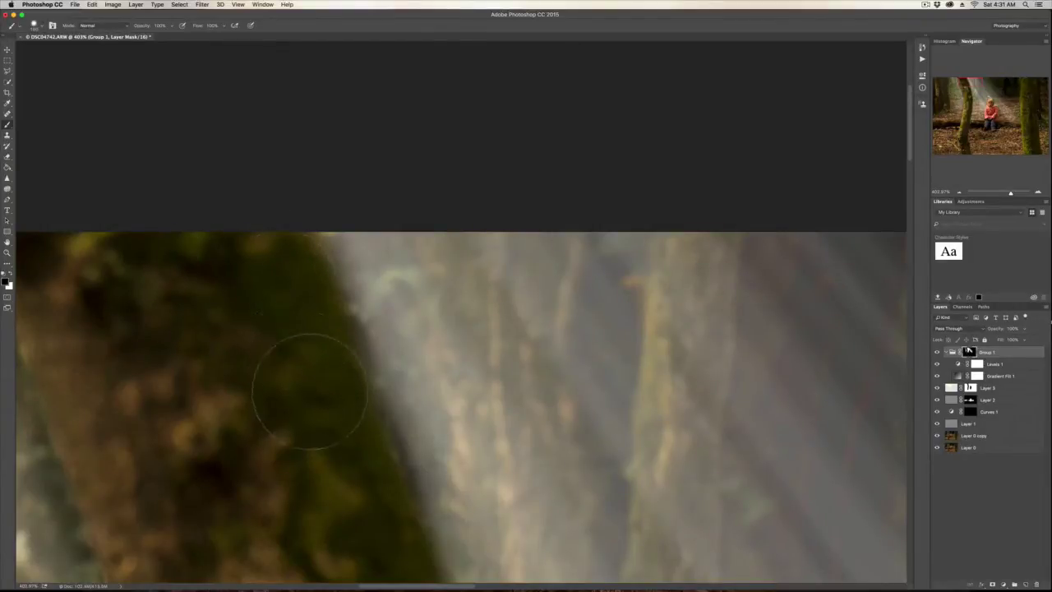
pyautogui.keyDown('alt'); pyautogui.scroll(-3, 274, 400); pyautogui.keyUp('alt')
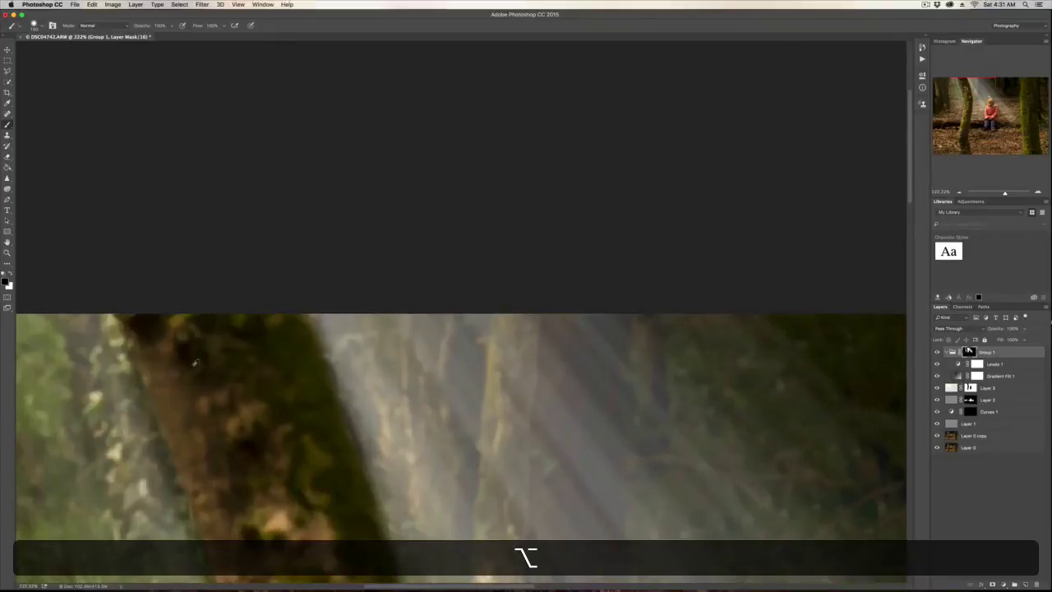
pyautogui.scroll(-5, 195, 363)
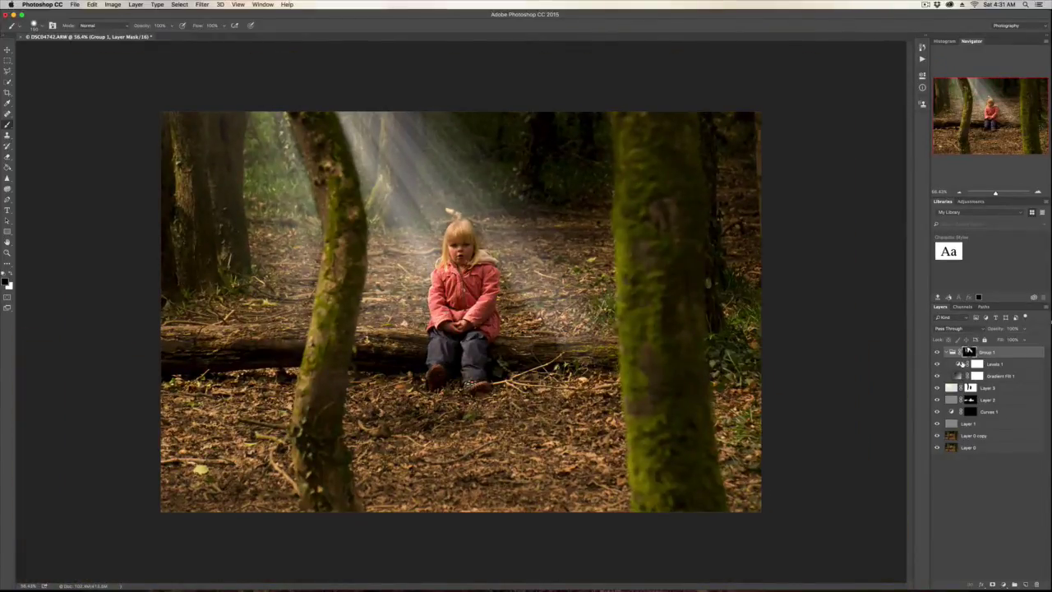
# - Reduce the light-ray group's opacity to 54%
pyautogui.click(998, 327)
pyautogui.moveTo(993, 327); pyautogui.dragTo(978, 332)
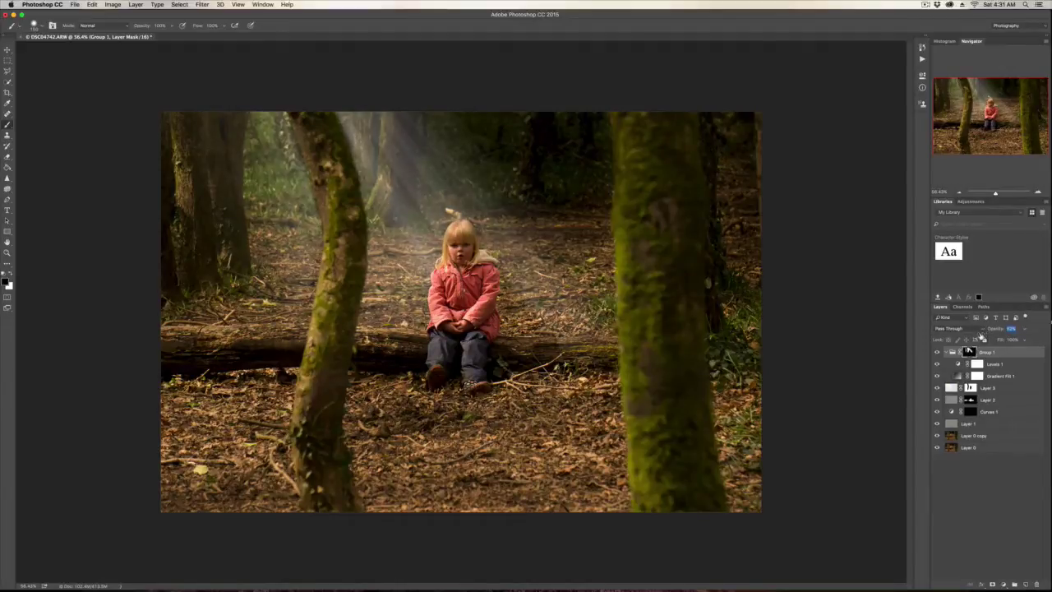
pyautogui.moveTo(980, 336); pyautogui.dragTo(981, 336)
pyautogui.scroll(-2, 465, 303)
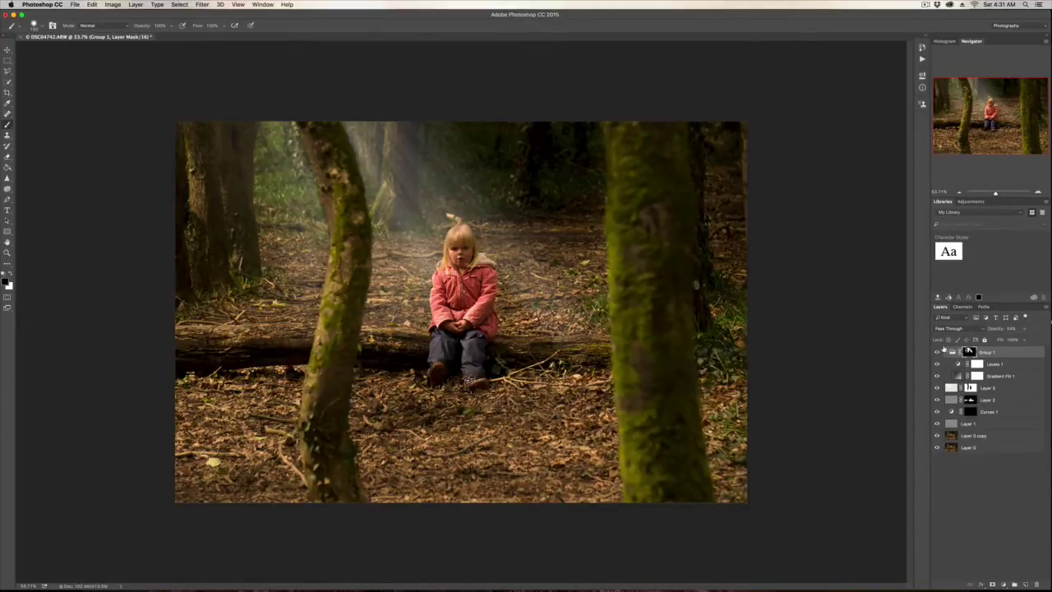
# - Collapse the light-ray group and add a Curves adjustment layer above it with the midtones raised slightly
pyautogui.click(944, 351)
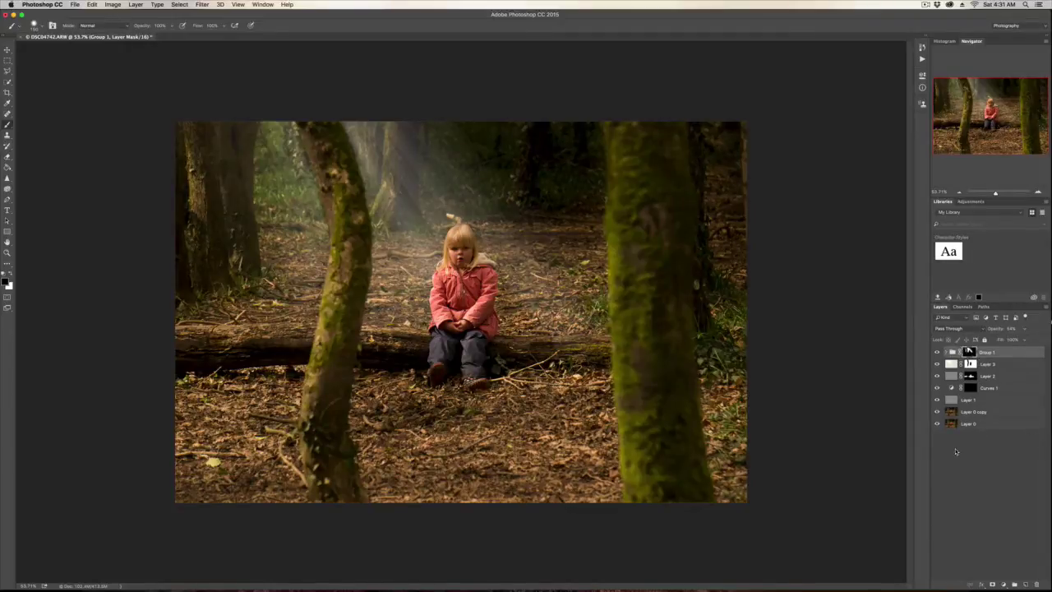
pyautogui.click(1004, 584)
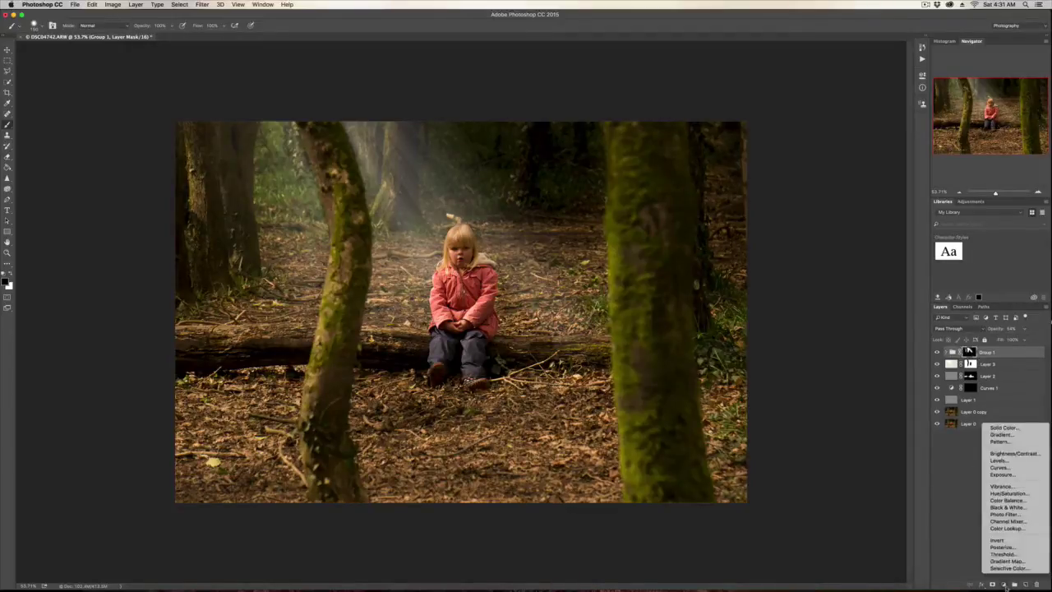
pyautogui.click(1001, 467)
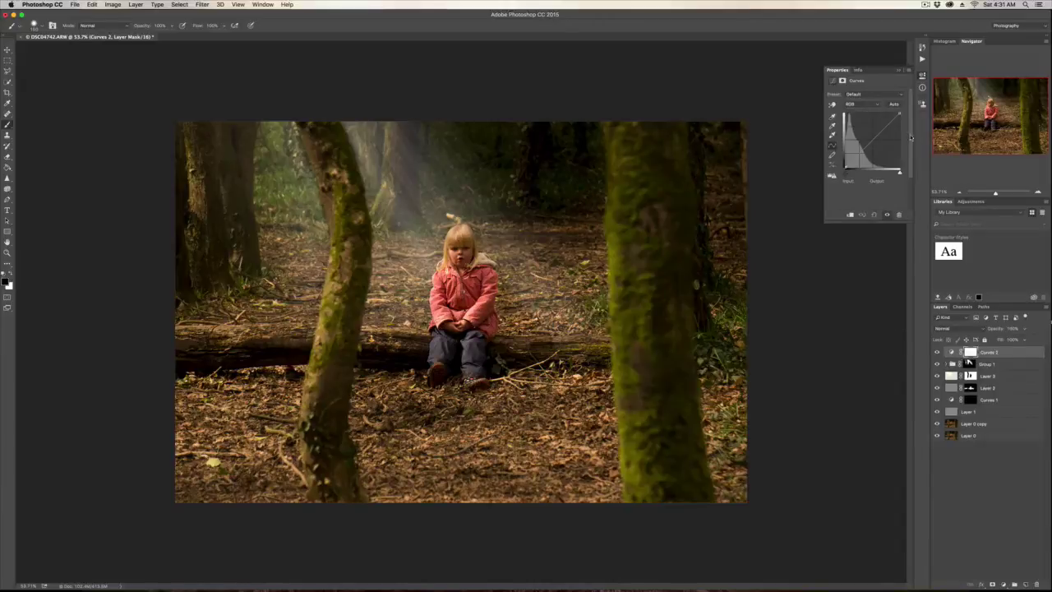
pyautogui.moveTo(873, 137); pyautogui.dragTo(868, 135)
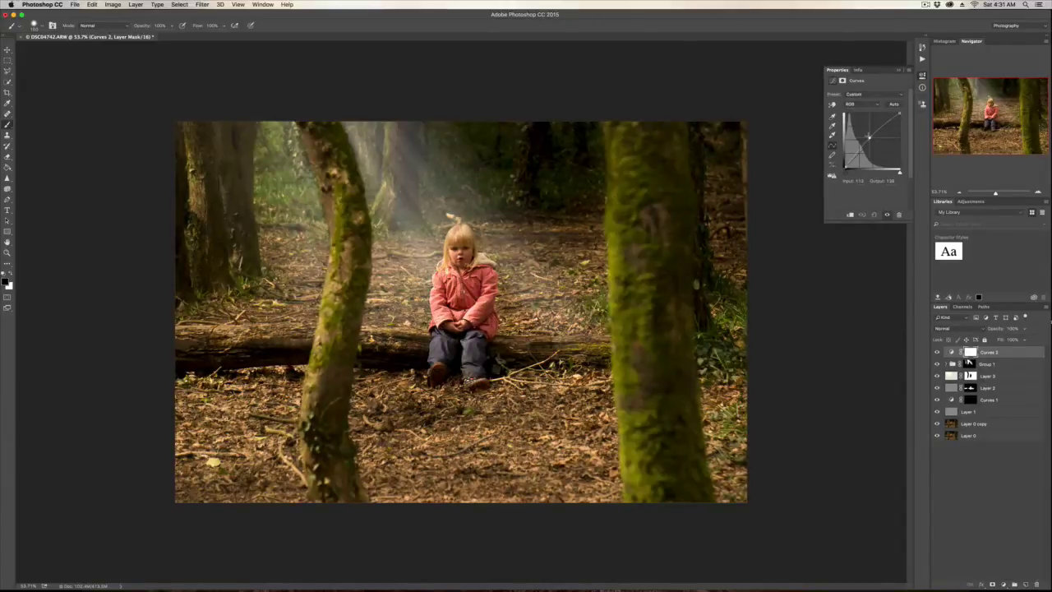
pyautogui.click(899, 72)
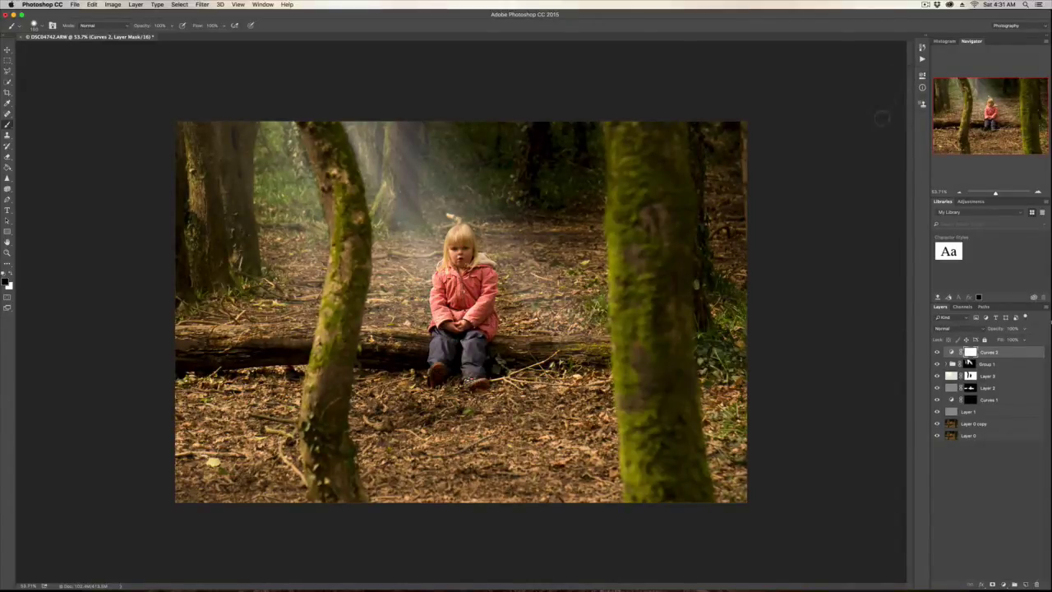
# - Invert the new Curves mask to black and paint white over the girl's face with a slightly larger brush
pyautogui.press('super+i')
pyautogui.scroll(10, 417, 267)
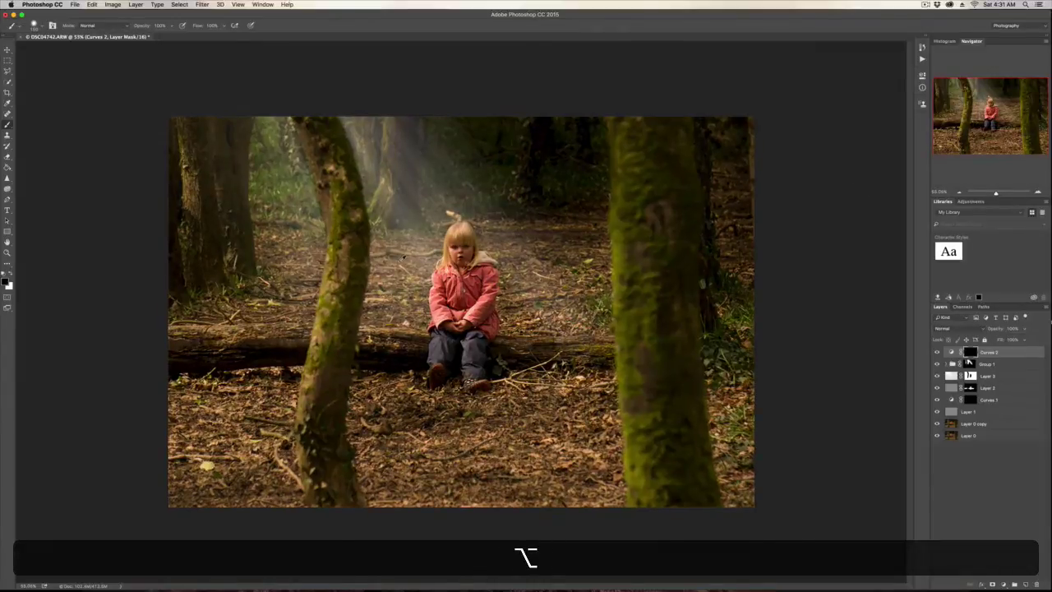
pyautogui.press('b')
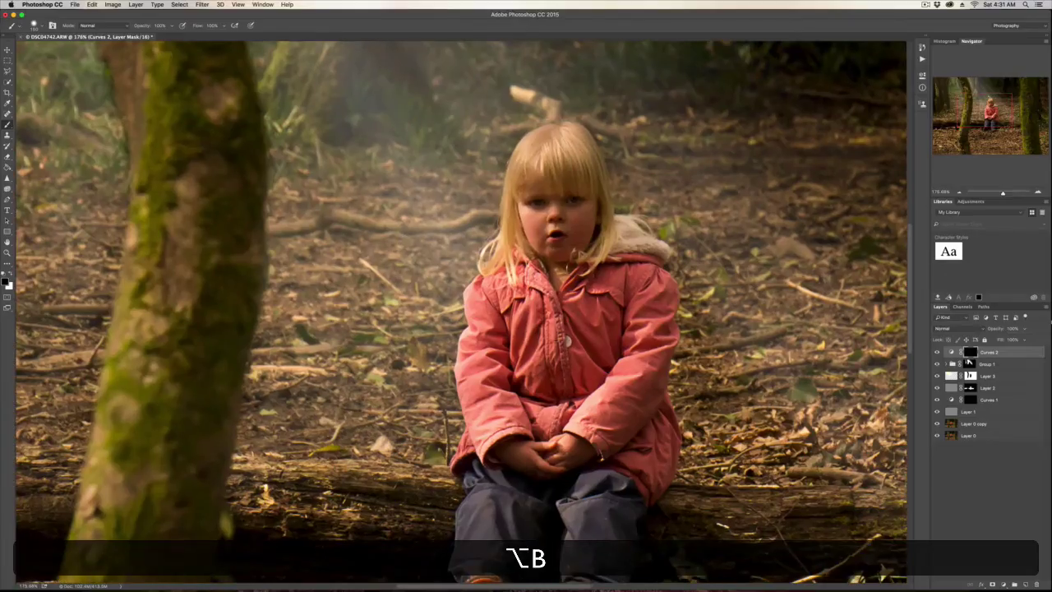
pyautogui.press('x')
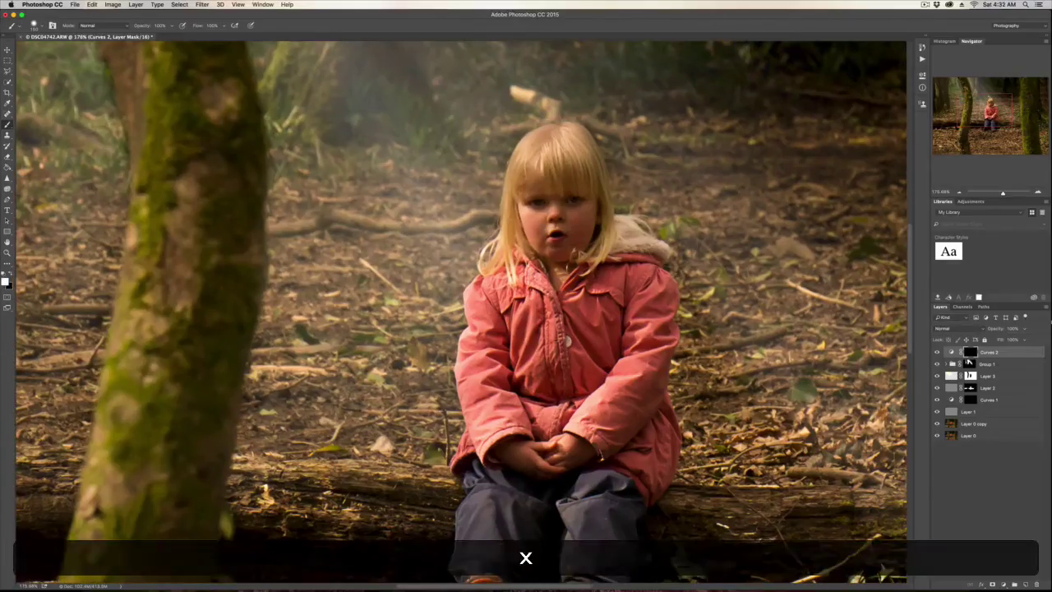
pyautogui.press(']')
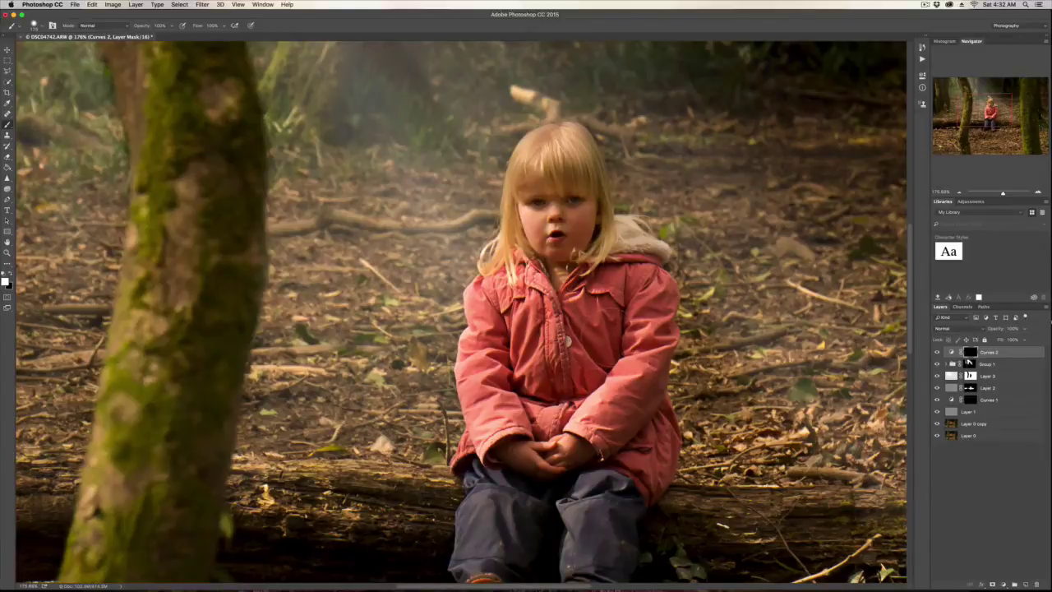
# - Compare the edited image with the original by hiding and restoring all layers above the bottom layer, twice
pyautogui.scroll(-6, 460, 313)
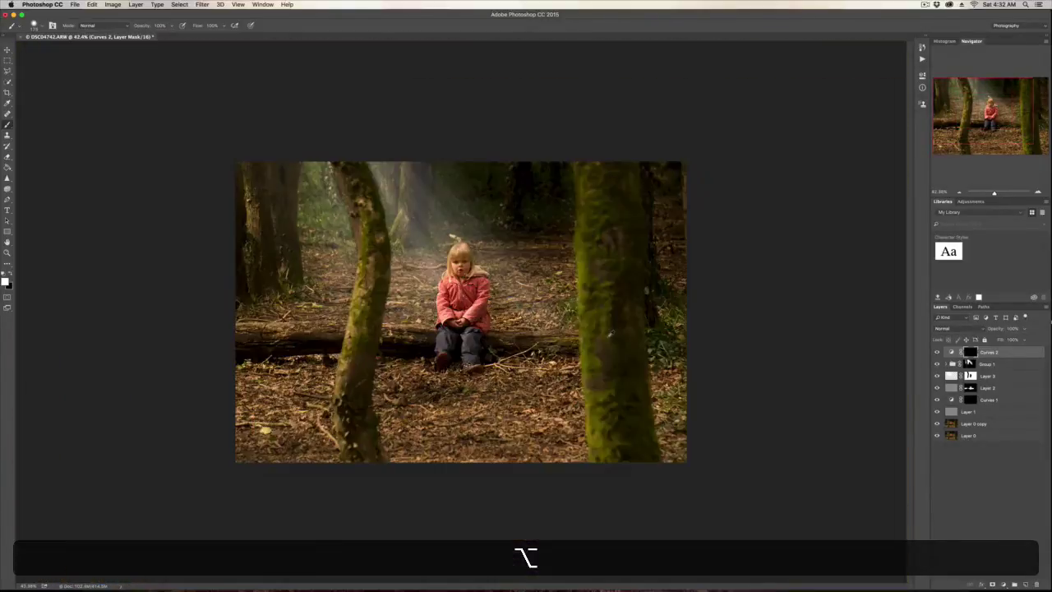
pyautogui.scroll(-2, 610, 334)
pyautogui.scroll(3, 610, 334)
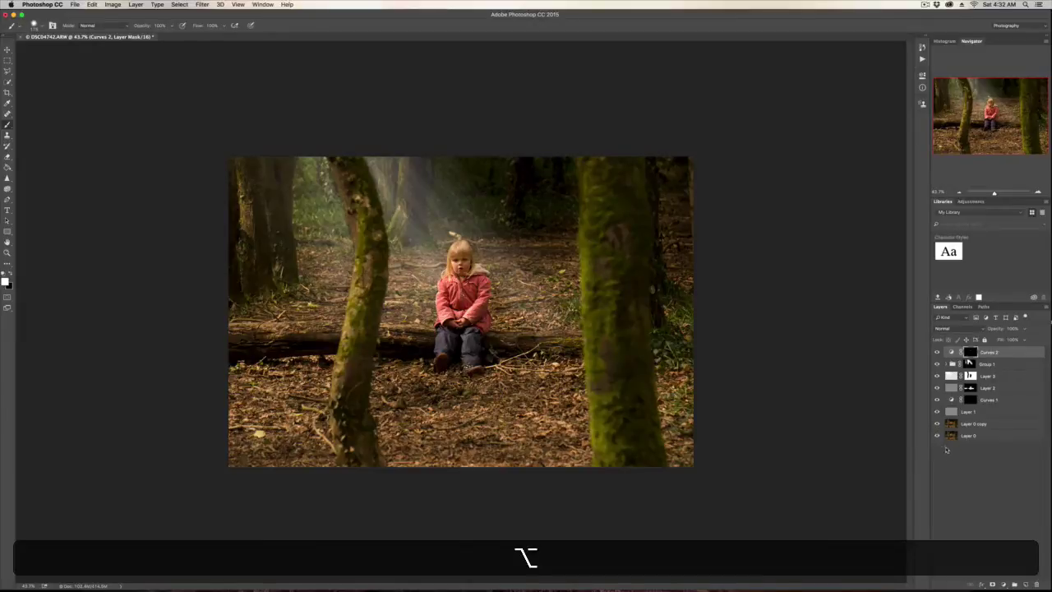
pyautogui.keyDown('alt'); pyautogui.click(937, 436); pyautogui.keyUp('alt')
pyautogui.keyDown('alt'); pyautogui.click(937, 436); pyautogui.keyUp('alt')
pyautogui.keyDown('alt'); pyautogui.click(936, 436); pyautogui.keyUp('alt')
pyautogui.keyDown('alt'); pyautogui.click(936, 436); pyautogui.keyUp('alt')
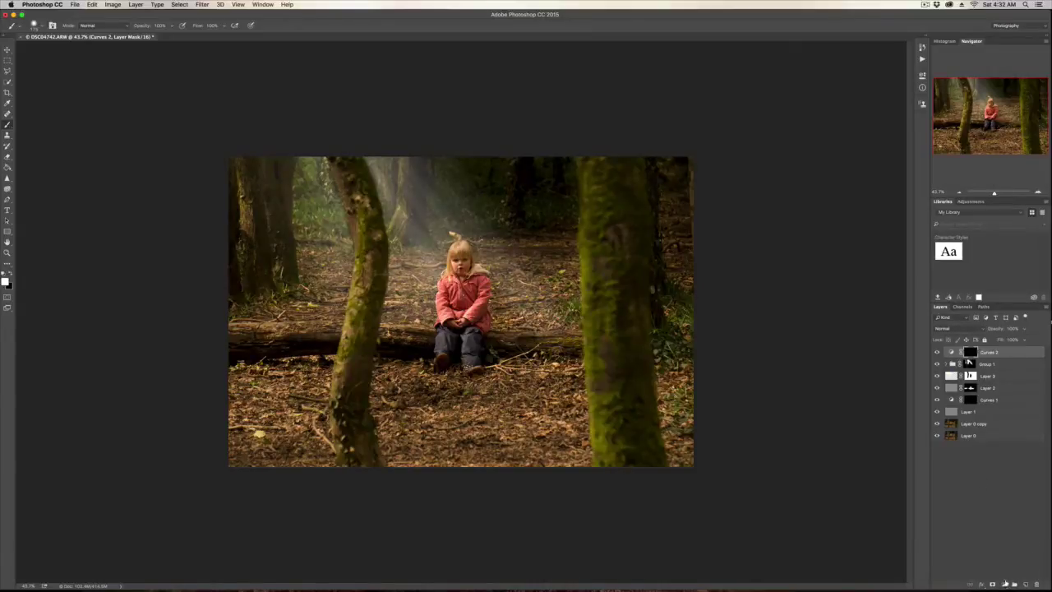
# - Add another Curves adjustment layer at the top of the stack and pull its midtones down to darken the whole image
pyautogui.click(1005, 583)
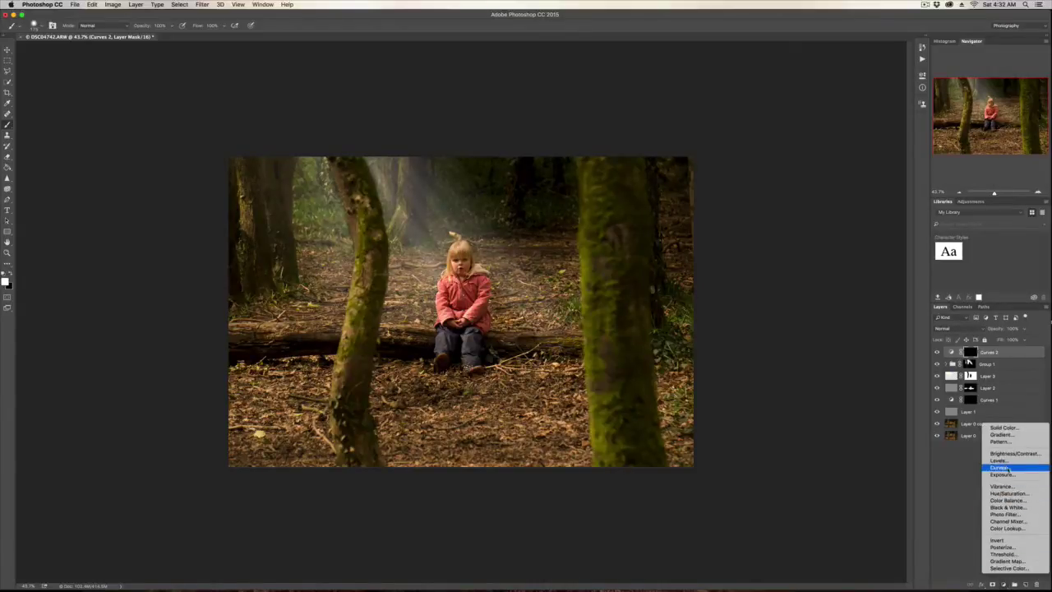
pyautogui.click(1008, 468)
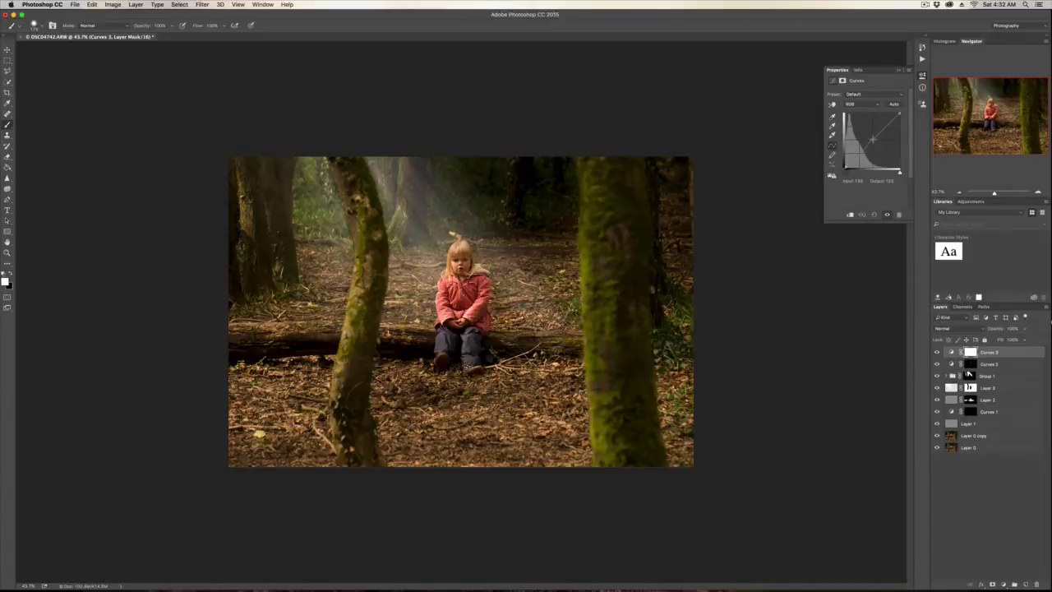
pyautogui.moveTo(872, 139); pyautogui.dragTo(879, 148)
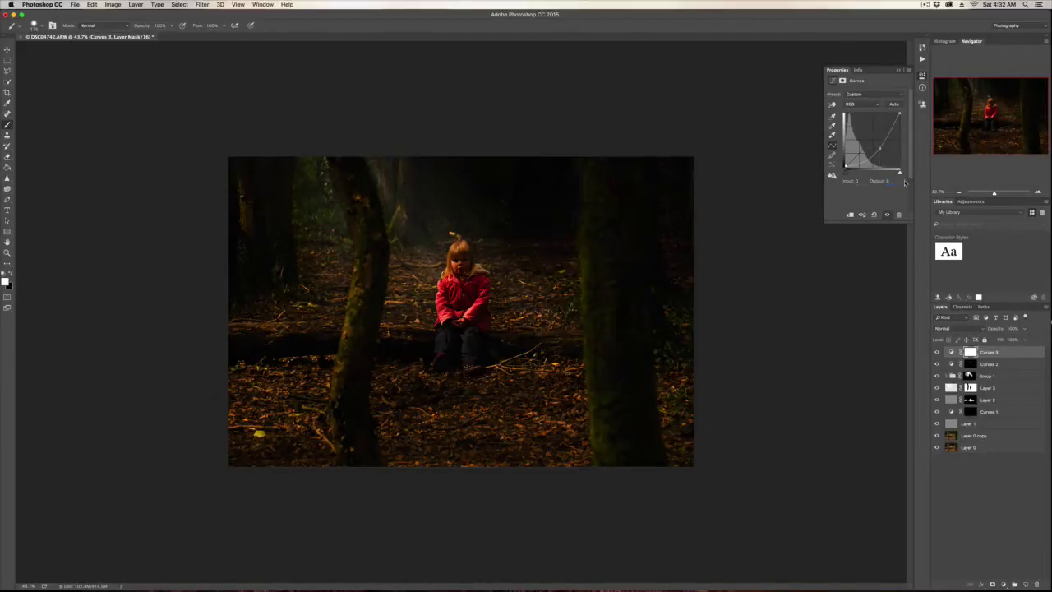
pyautogui.press('Return')
pyautogui.click(901, 71)
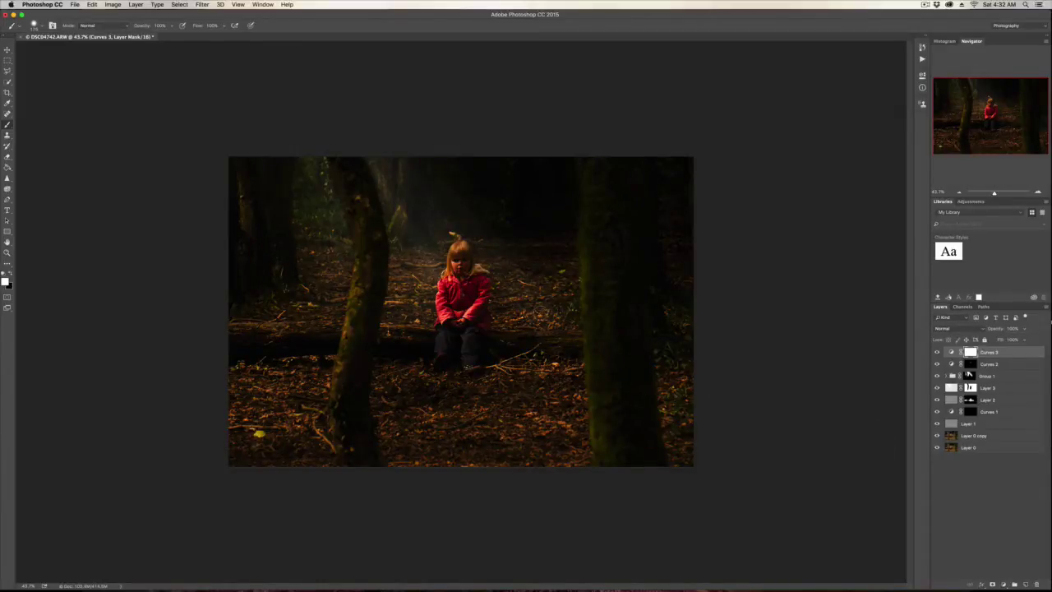
# - Paint black with an enlarged, softer brush over the girl on the darkening Curves layer's mask
pyautogui.press('b')
pyautogui.press('x')
pyautogui.press(']')
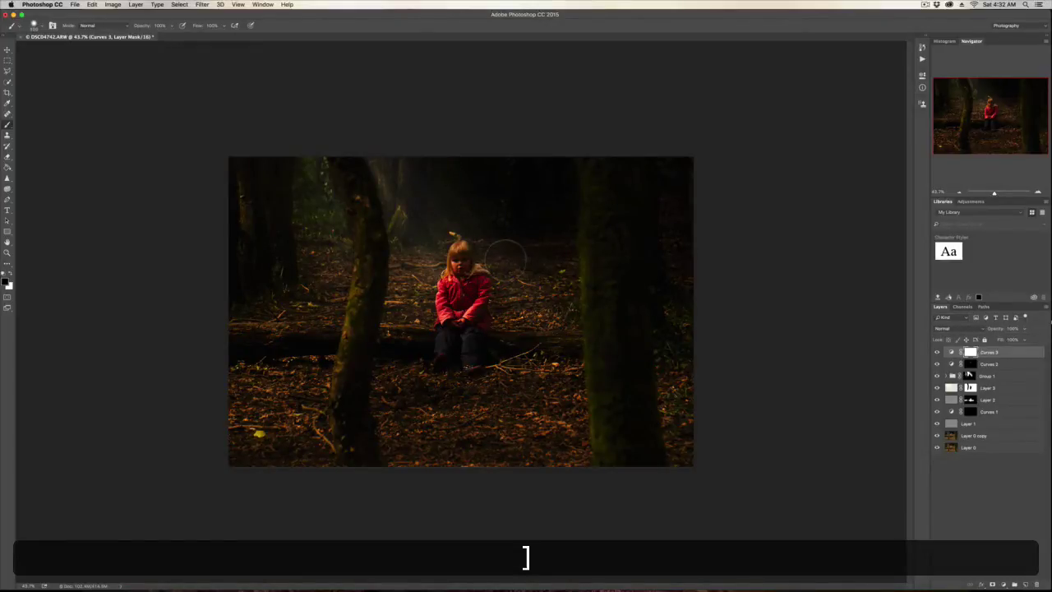
pyautogui.press(']')
pyautogui.press(']')
pyautogui.click(37, 27)
pyautogui.moveTo(64, 72); pyautogui.dragTo(45, 72)
pyautogui.moveTo(451, 267); pyautogui.dragTo(464, 370)
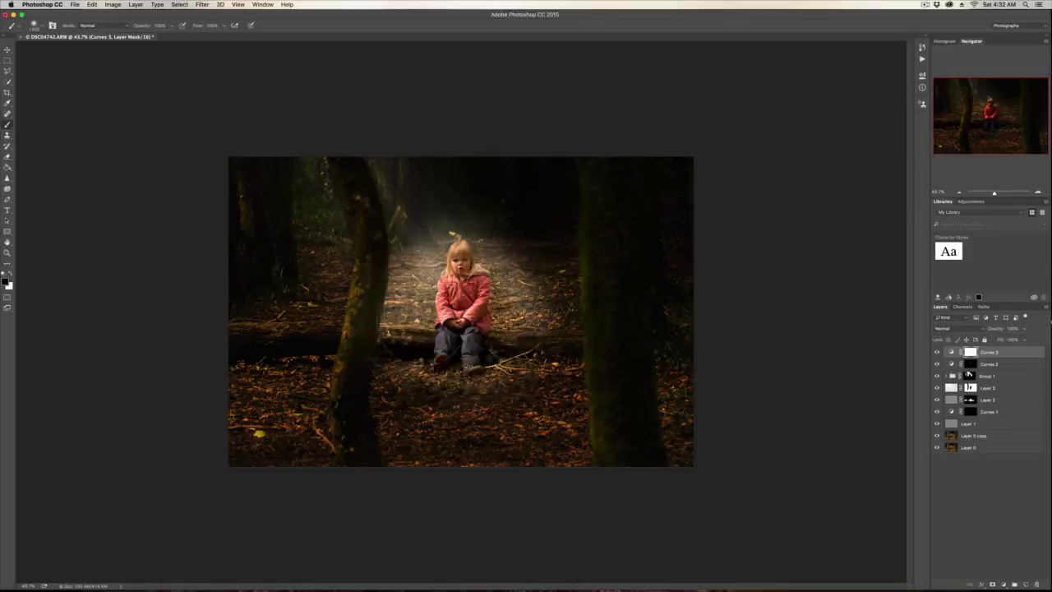
# - Enlarge the brush and paint black across the middle of the darkening mask, keeping the vignette only around the image edges
pyautogui.press(']')
pyautogui.moveTo(485, 275)
pyautogui.mouseDown()
pyautogui.moveTo(469, 236)
pyautogui.moveTo(575, 304)
pyautogui.moveTo(411, 362)
pyautogui.moveTo(271, 238)
pyautogui.moveTo(275, 271)
pyautogui.mouseUp()
pyautogui.moveTo(456, 314)
pyautogui.mouseDown()
pyautogui.moveTo(457, 339)
pyautogui.moveTo(395, 346)
pyautogui.mouseUp()
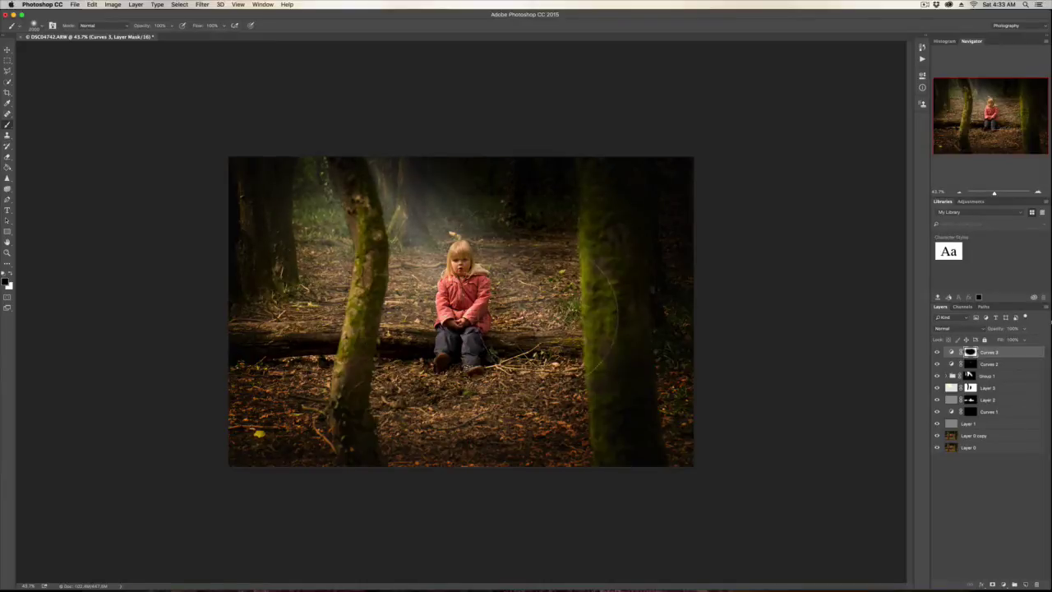
pyautogui.moveTo(559, 292)
pyautogui.mouseDown()
pyautogui.moveTo(616, 319)
pyautogui.moveTo(625, 428)
pyautogui.moveTo(526, 448)
pyautogui.moveTo(370, 386)
pyautogui.moveTo(383, 390)
pyautogui.moveTo(345, 388)
pyautogui.moveTo(307, 354)
pyautogui.moveTo(306, 328)
pyautogui.mouseUp()
pyautogui.moveTo(271, 296)
pyautogui.mouseDown()
pyautogui.moveTo(386, 403)
pyautogui.moveTo(394, 354)
pyautogui.moveTo(361, 395)
pyautogui.mouseUp()
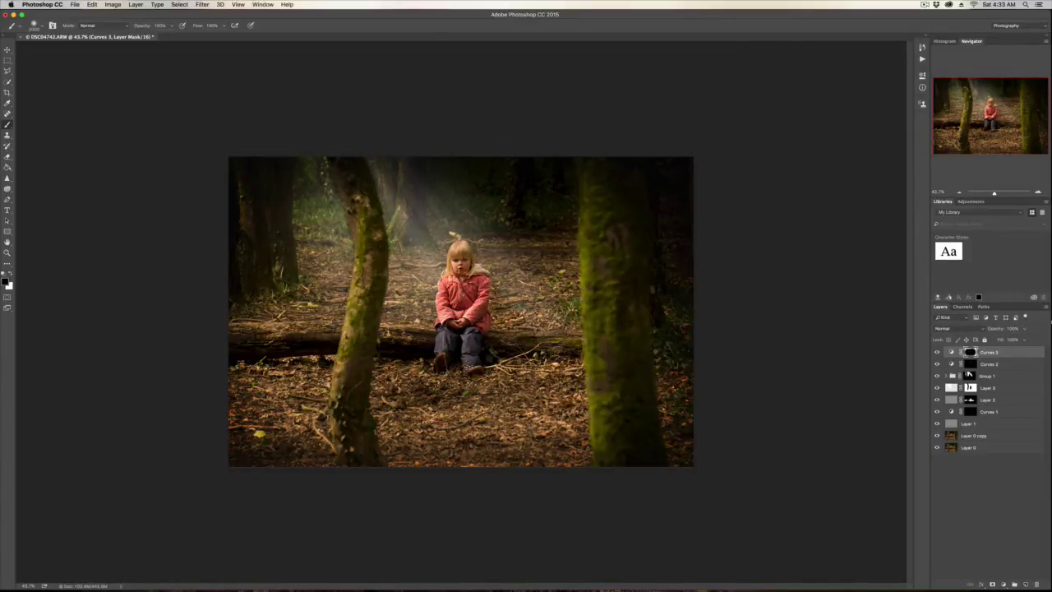
# - Paint white along the image's lower edge on the darkening mask and reduce that Curves layer's opacity
pyautogui.press('x')
pyautogui.moveTo(264, 485)
pyautogui.mouseDown()
pyautogui.moveTo(211, 422)
pyautogui.moveTo(376, 513)
pyautogui.moveTo(670, 495)
pyautogui.moveTo(442, 512)
pyautogui.moveTo(723, 474)
pyautogui.moveTo(686, 505)
pyautogui.moveTo(390, 526)
pyautogui.mouseUp()
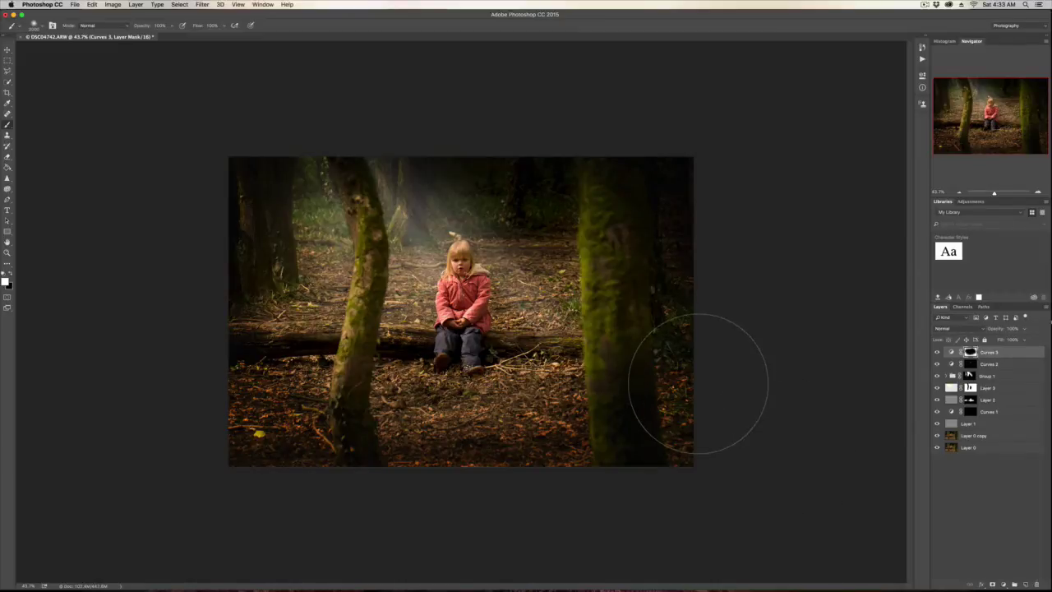
pyautogui.moveTo(998, 327); pyautogui.dragTo(991, 329)
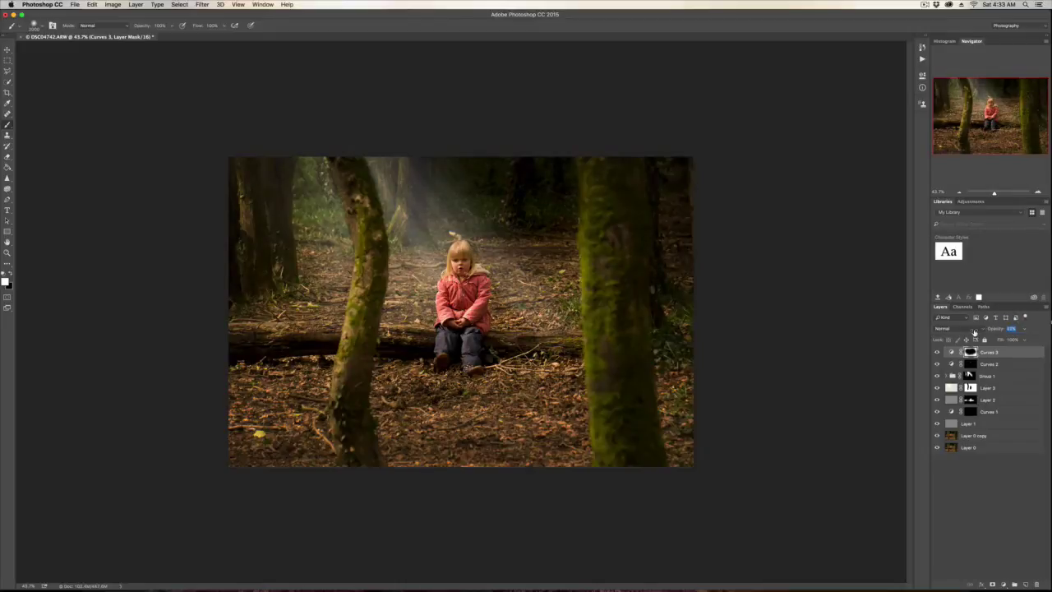
pyautogui.moveTo(988, 330); pyautogui.dragTo(992, 330)
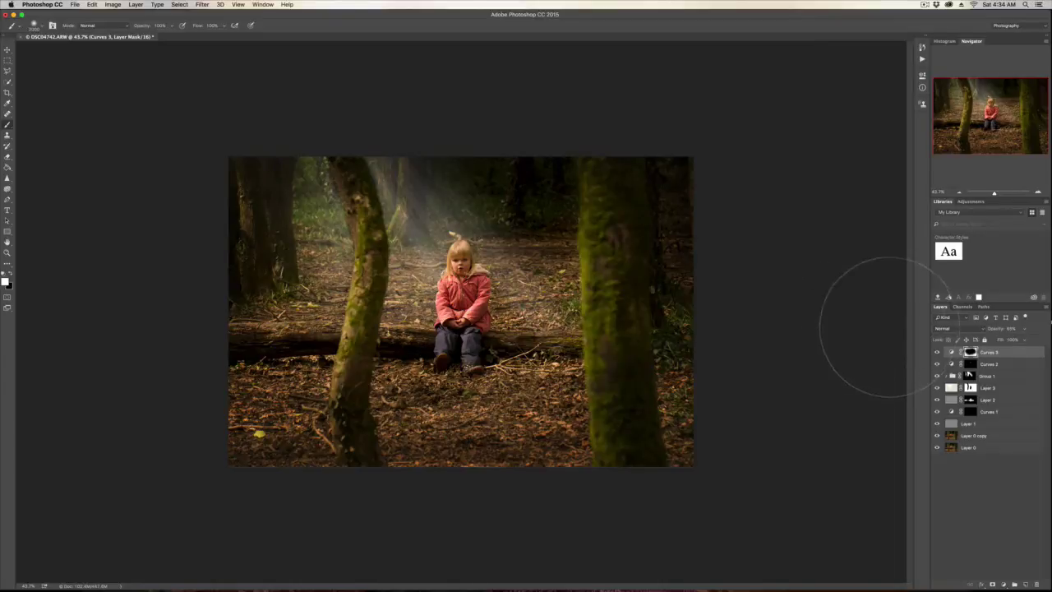
# - Select the light-ray group and reduce its opacity further
pyautogui.click(945, 376)
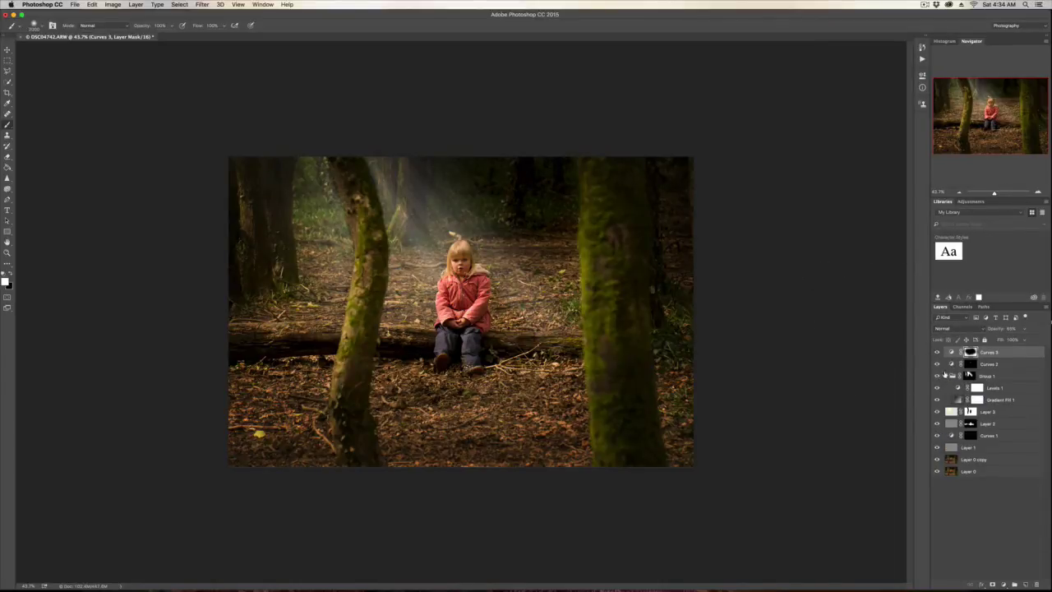
pyautogui.click(945, 376)
pyautogui.click(993, 376)
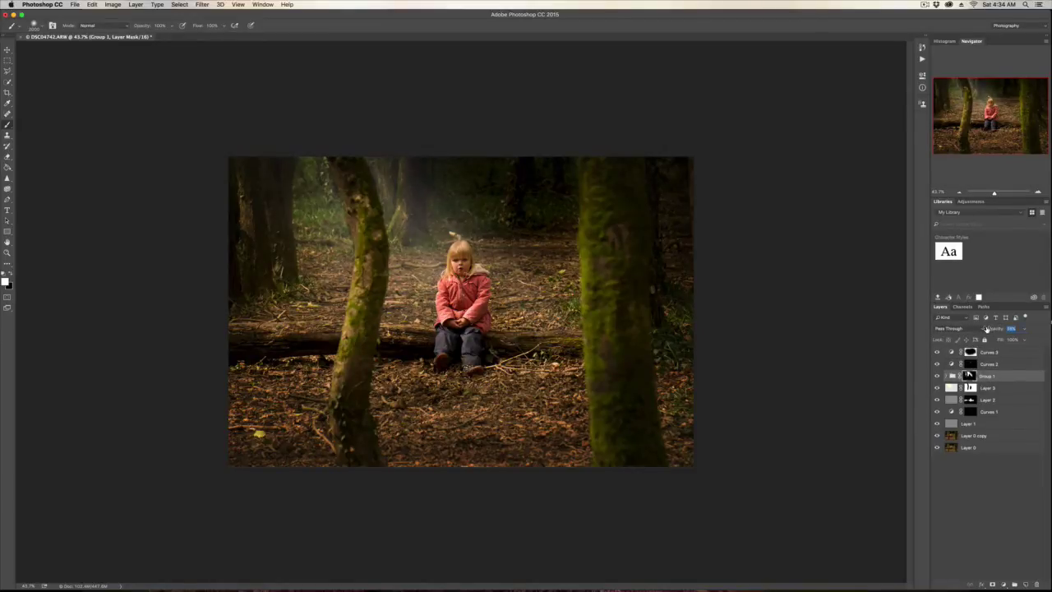
pyautogui.press('Return')
# - Paint black around the curved trunk's upper part on the darkening Curves mask, undoing the first stroke and repainting with a smaller brush
pyautogui.click(1004, 353)
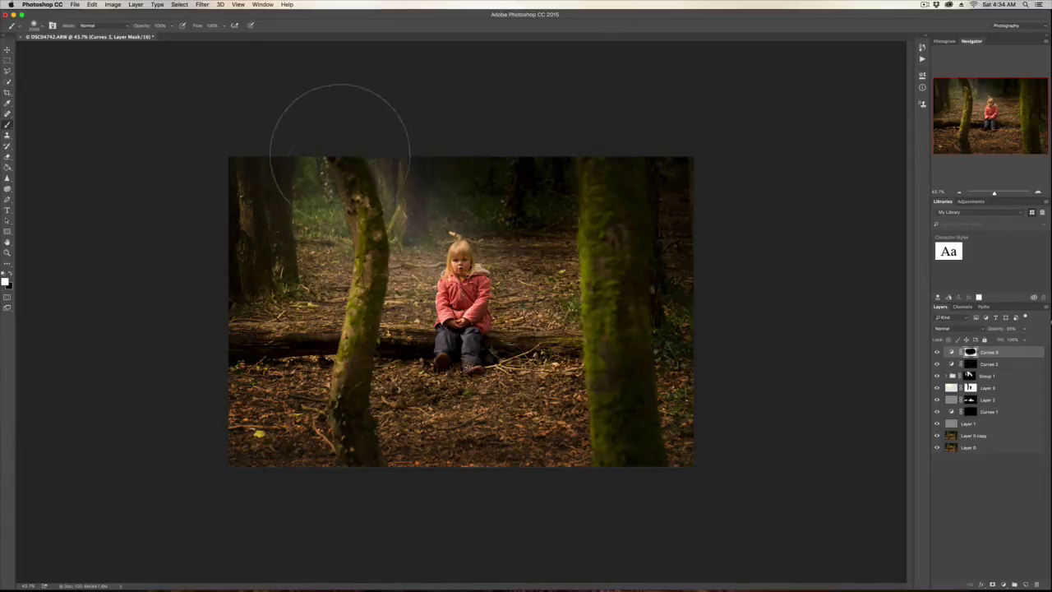
pyautogui.press('x')
pyautogui.moveTo(329, 136); pyautogui.dragTo(347, 165)
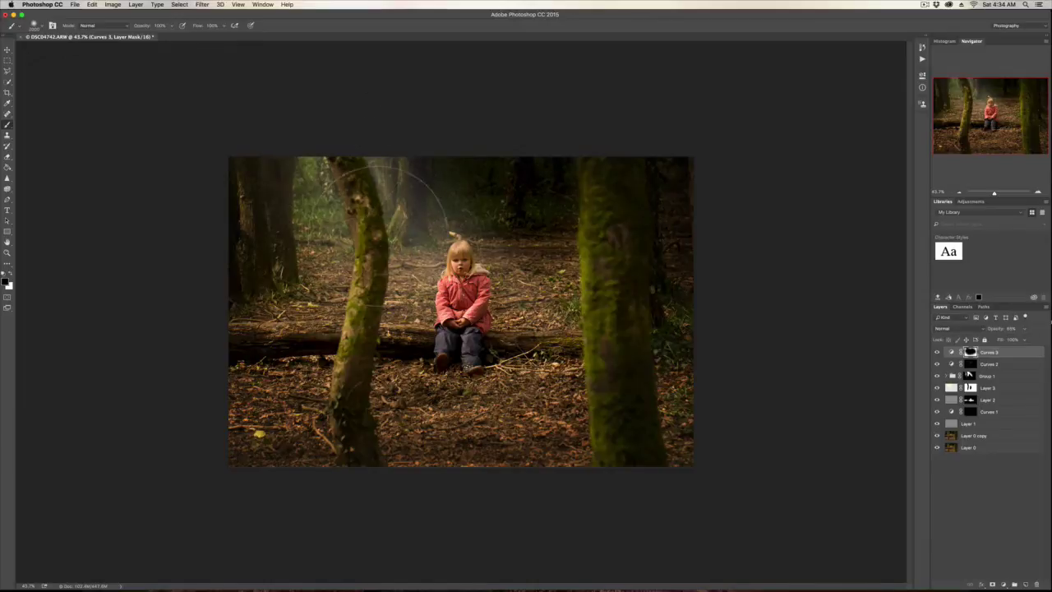
pyautogui.press('super+z')
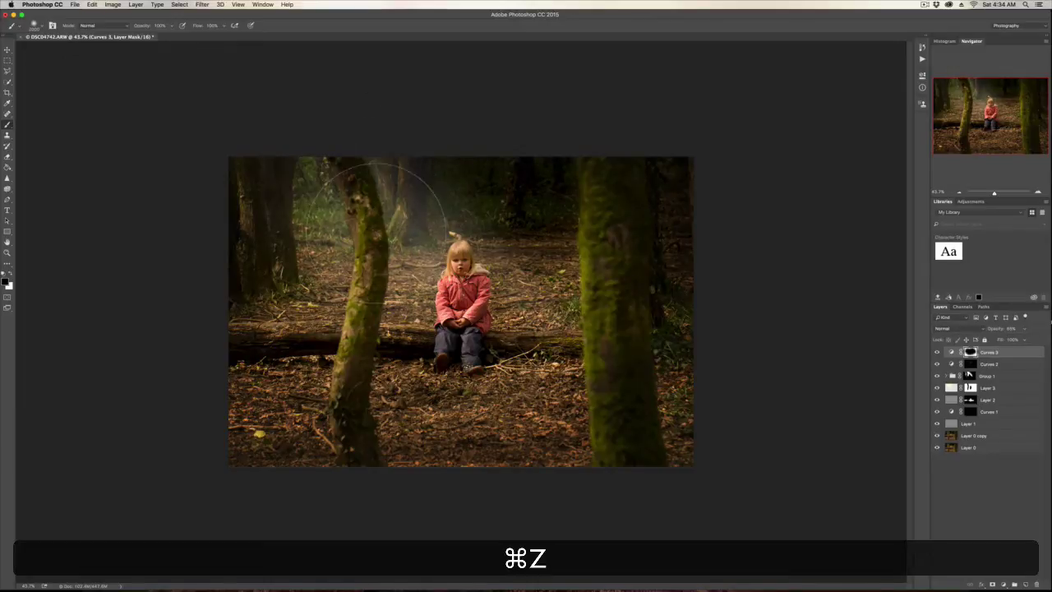
pyautogui.press('[')
pyautogui.press('[')
pyautogui.press('[')
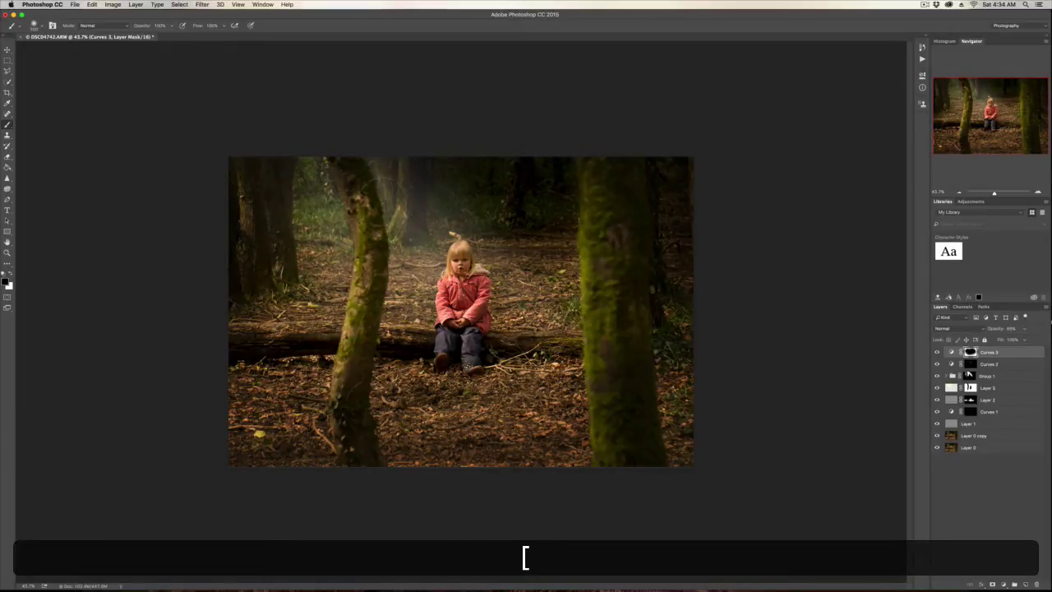
pyautogui.moveTo(378, 185)
pyautogui.mouseDown()
pyautogui.moveTo(400, 185)
pyautogui.moveTo(328, 165)
pyautogui.moveTo(325, 195)
pyautogui.mouseUp()
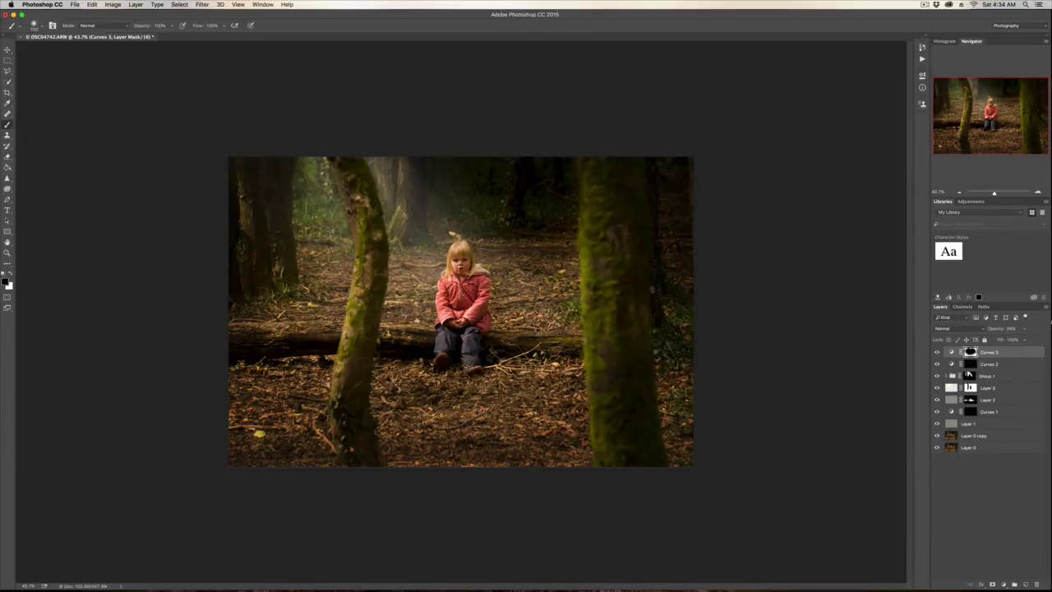
# - Try painting white with a smaller brush over the curved trunk's upper part on the darkening mask, and undo the strokes
pyautogui.press('x')
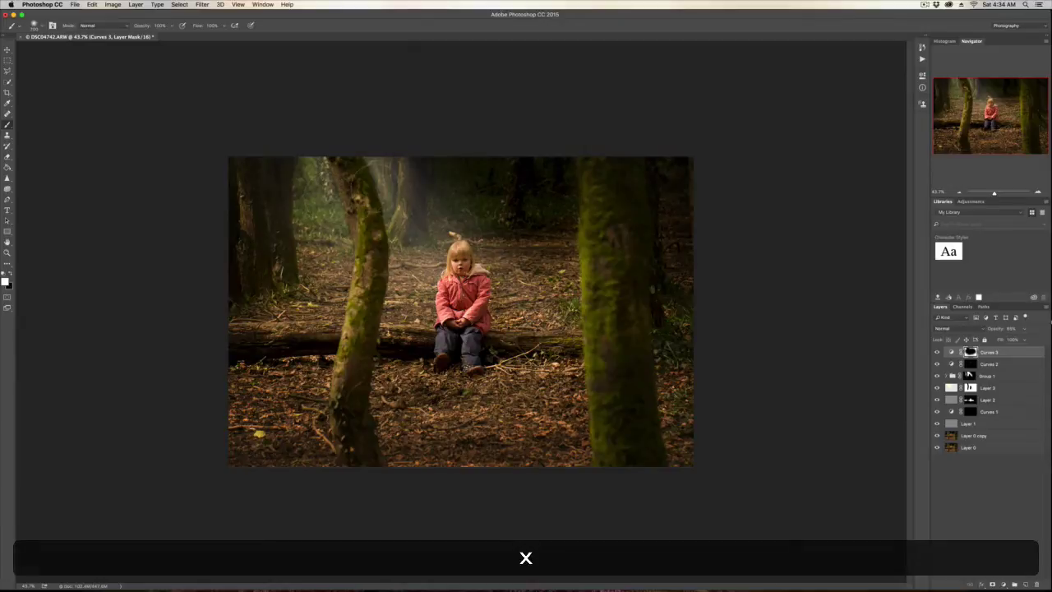
pyautogui.press('[')
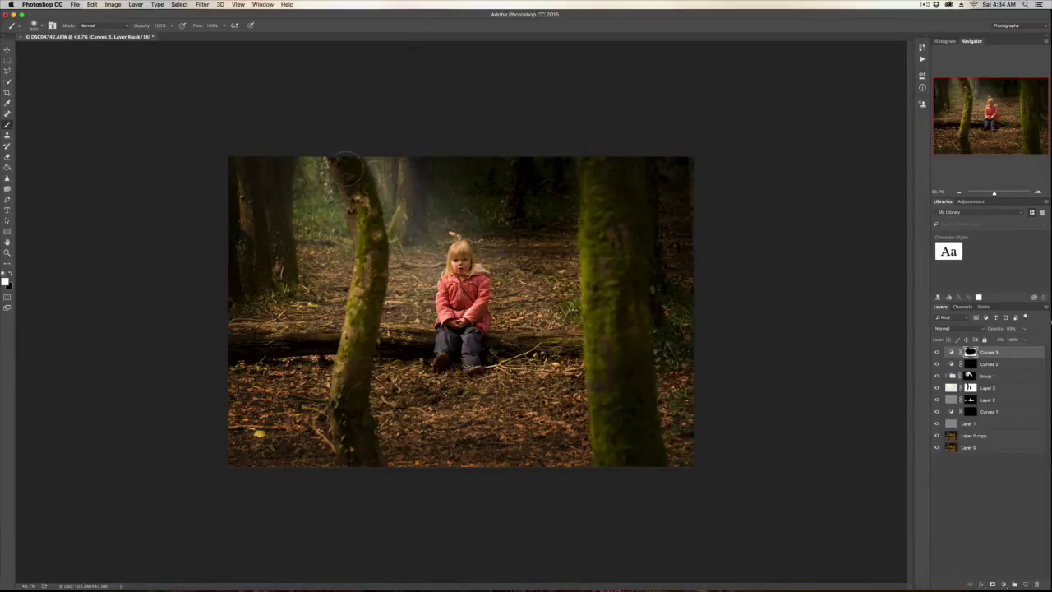
pyautogui.press('[')
pyautogui.press(']')
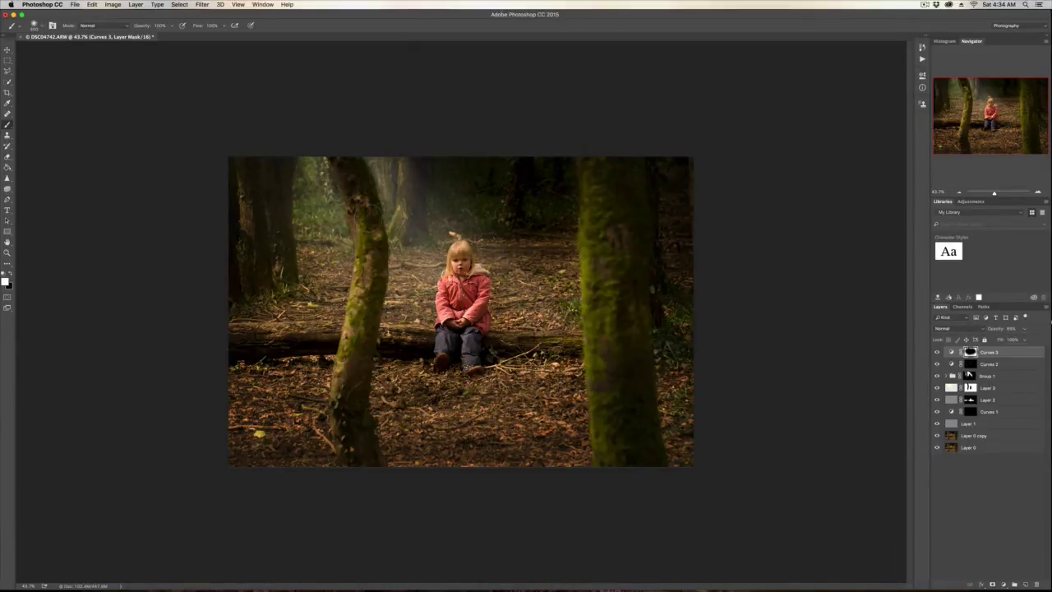
pyautogui.moveTo(360, 208); pyautogui.dragTo(369, 220)
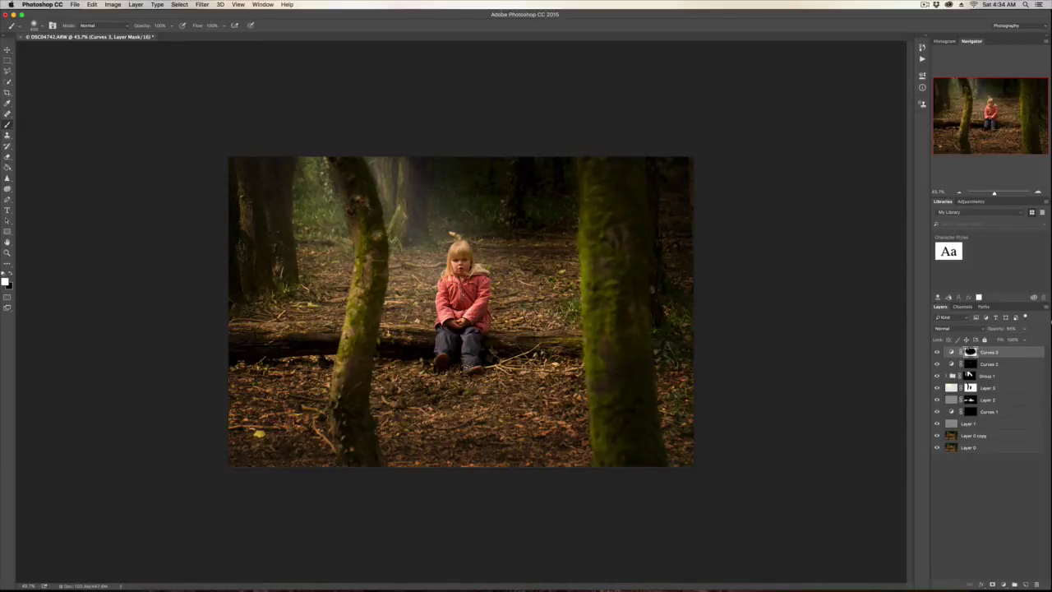
pyautogui.press('super+z')
pyautogui.press('super+z')
pyautogui.press('alt+super+z')
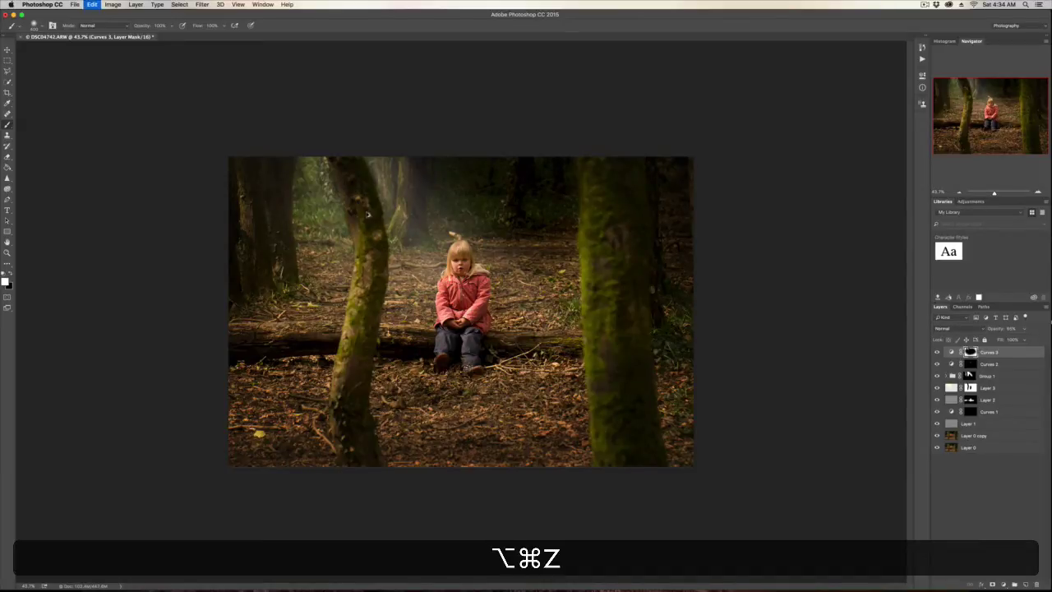
# - Undo the last stroke, enlarge the brush and paint white over the curved trunk's top on the darkening Curves mask
pyautogui.press('alt+super+z')
pyautogui.press(']')
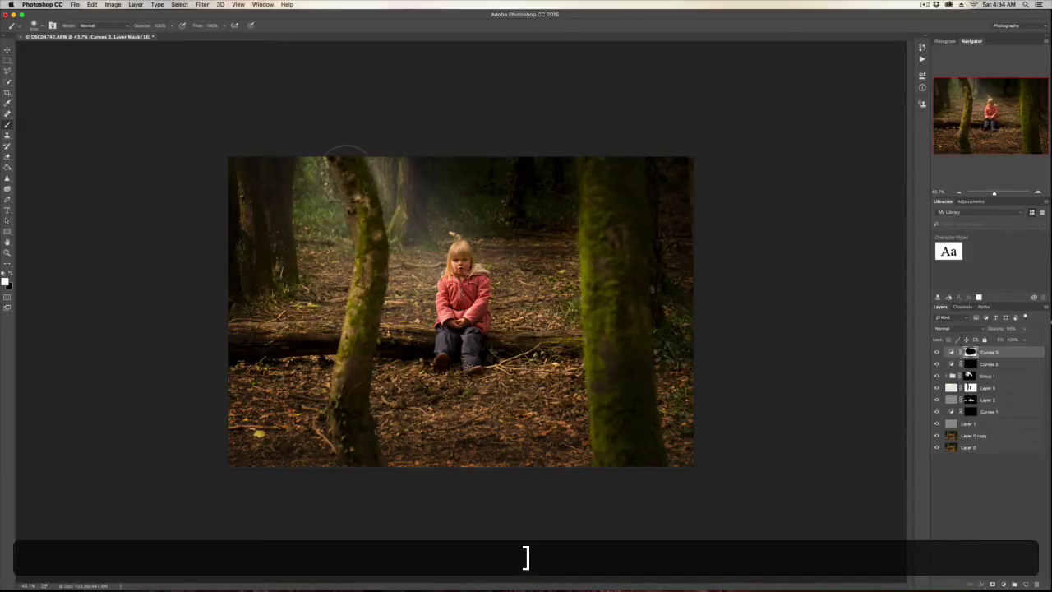
pyautogui.press(']')
pyautogui.press(']')
pyautogui.press(']')
pyautogui.press(']')
pyautogui.press(']')
pyautogui.press(']')
pyautogui.click(344, 162)
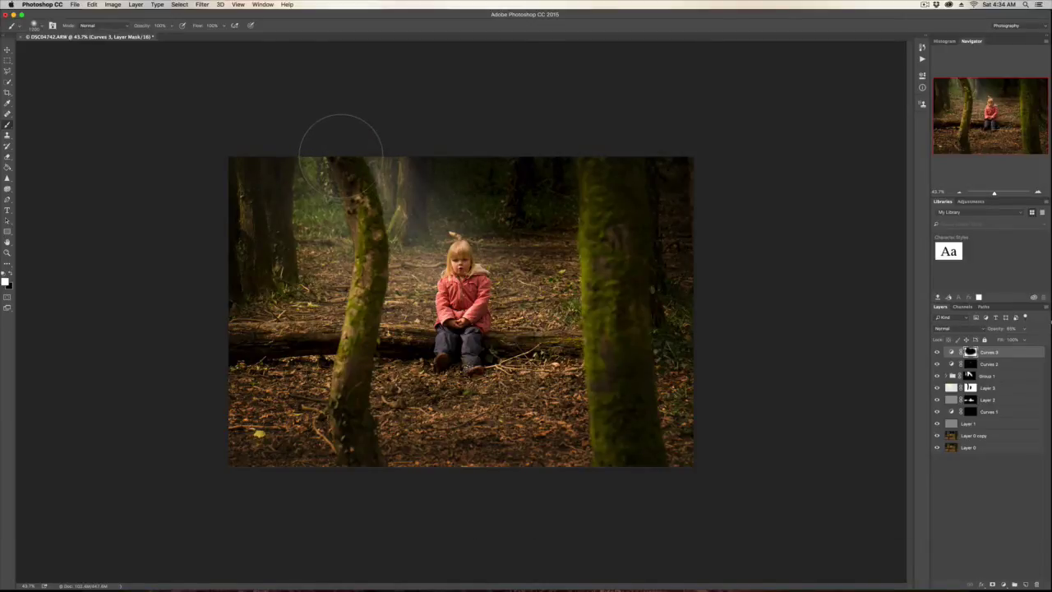
# - Paint black with a smaller brush just beside the curved trunk's top on the darkening Curves mask
pyautogui.press('x')
pyautogui.press('[')
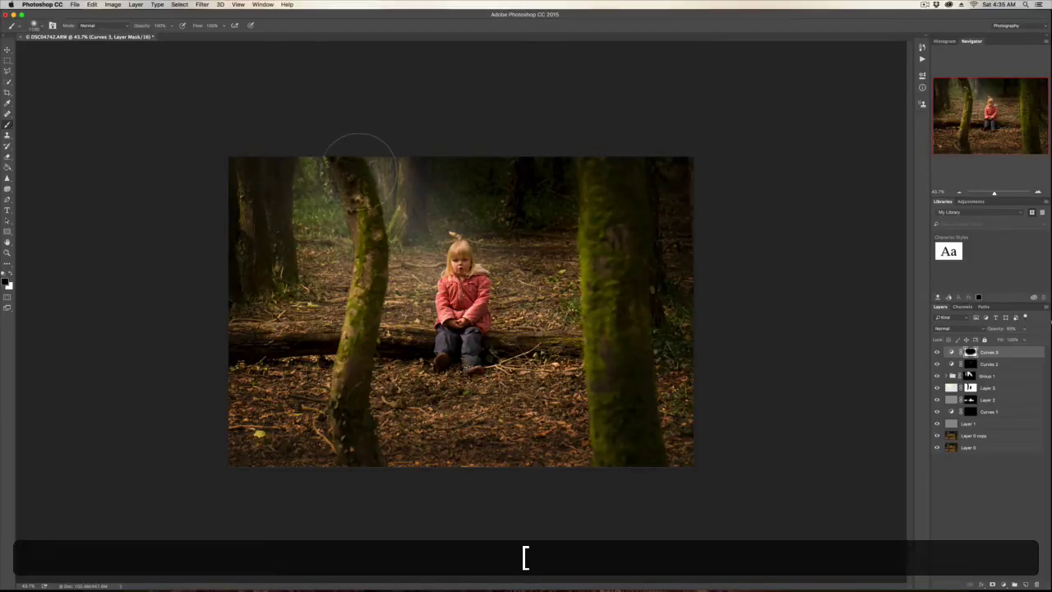
pyautogui.press('[')
pyautogui.press('[')
pyautogui.press('[')
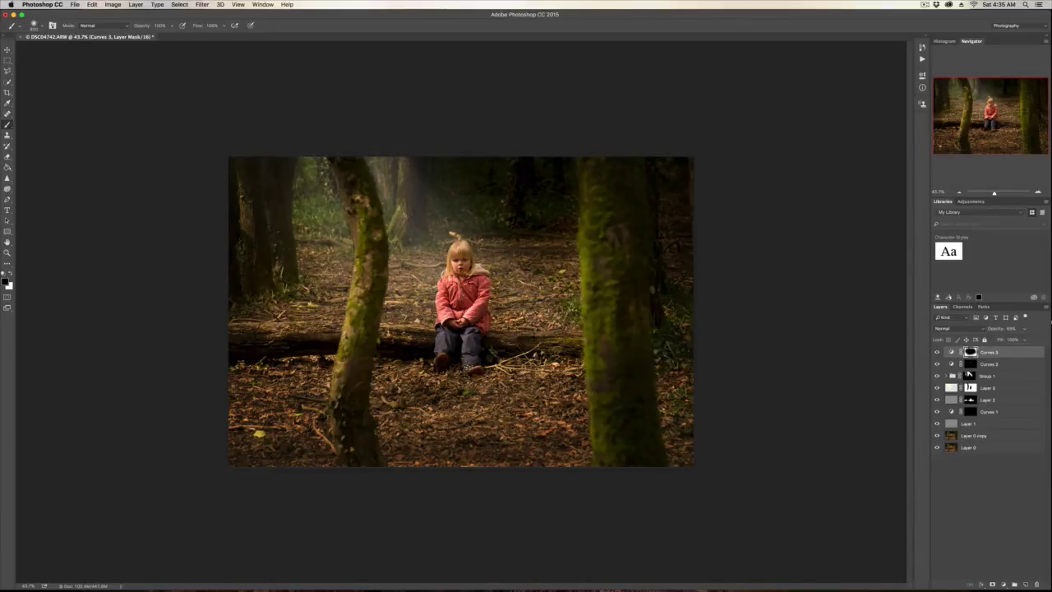
pyautogui.click(311, 173)
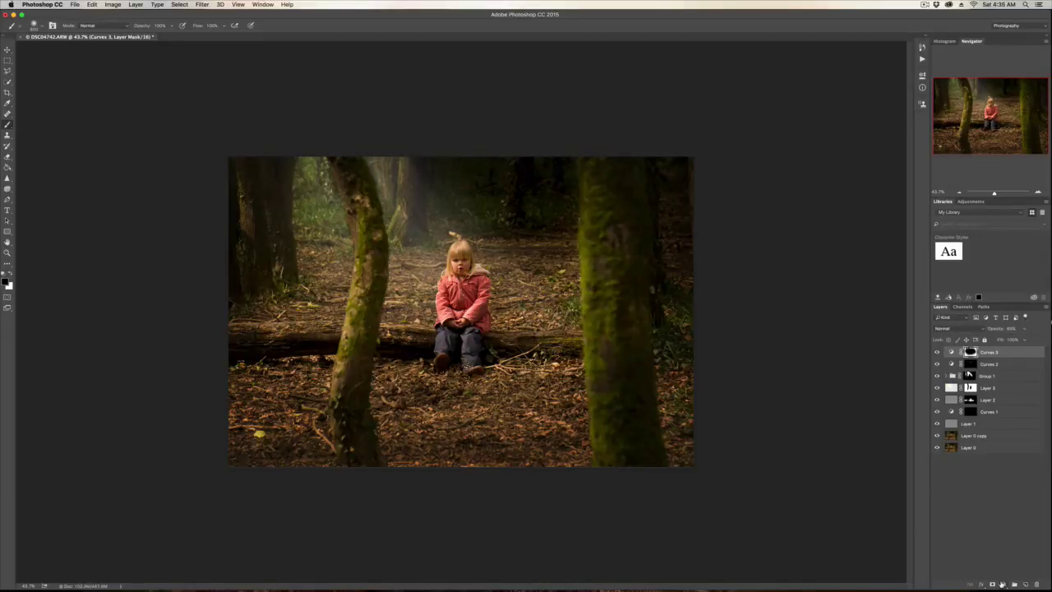
# - Try another Curves adjustment layer with a midtone point and black-point output values of 5 and 0
pyautogui.click(1002, 585)
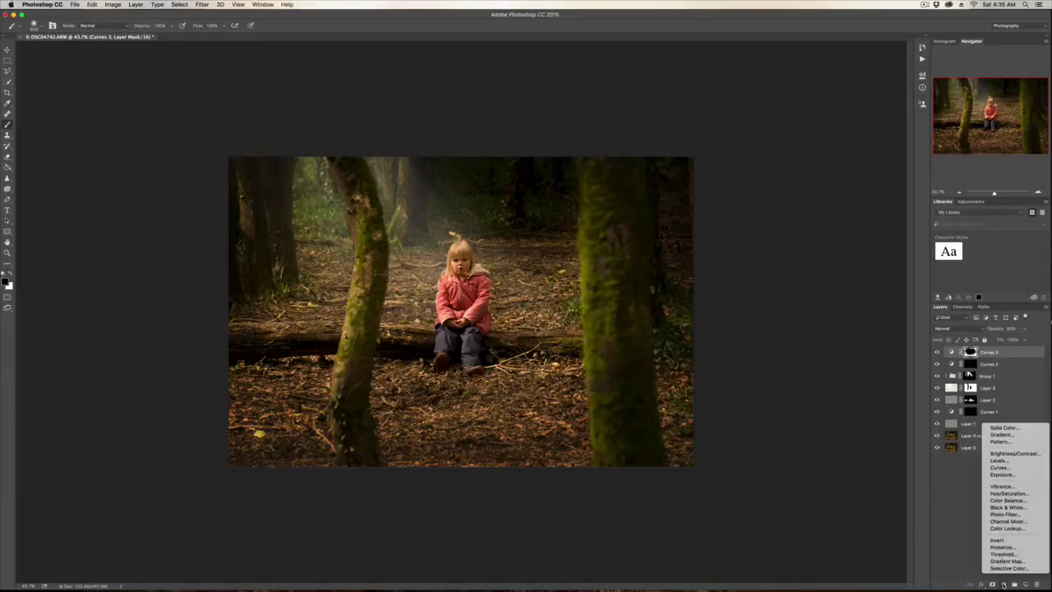
pyautogui.click(1026, 469)
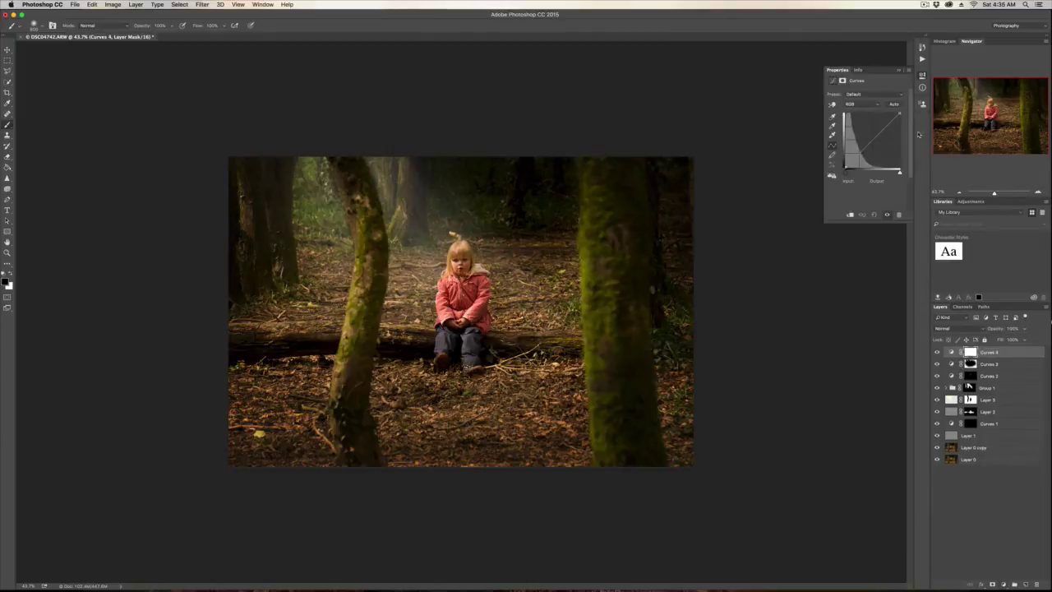
pyautogui.moveTo(872, 140); pyautogui.dragTo(872, 140)
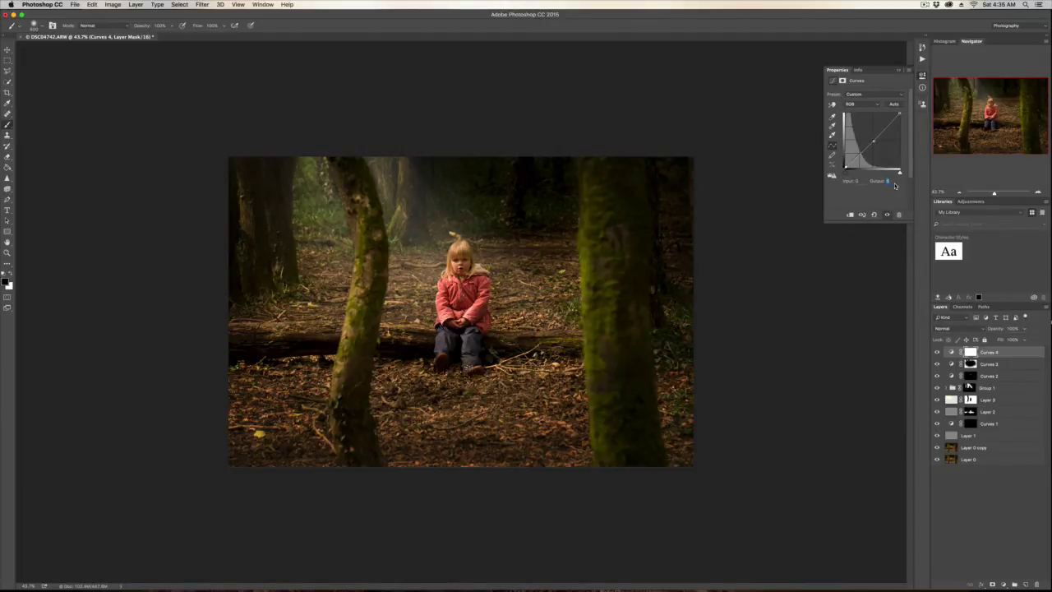
pyautogui.write('5')
pyautogui.press('BackSpace')
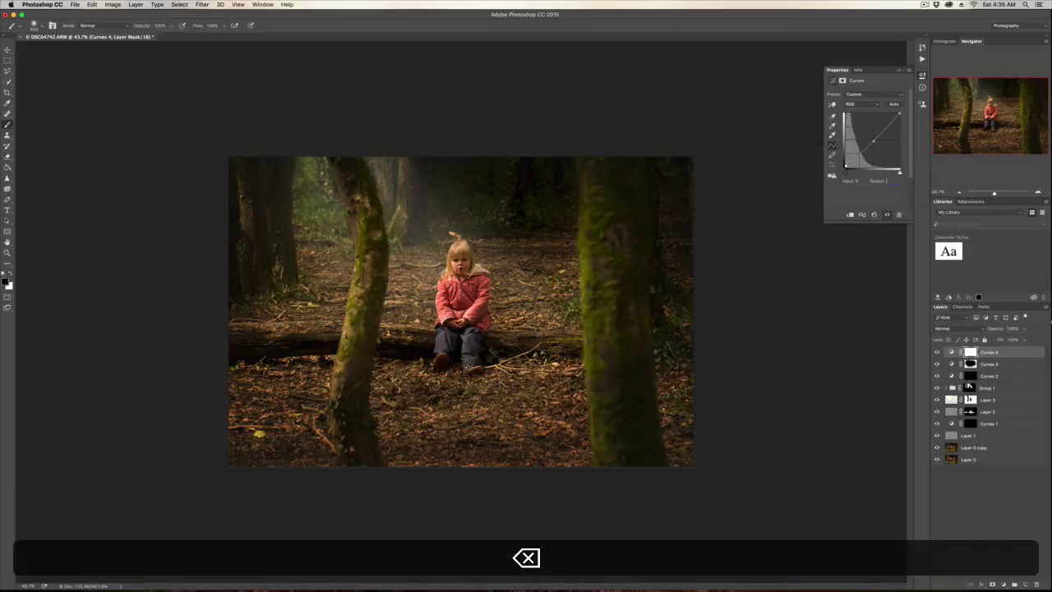
pyautogui.write('0')
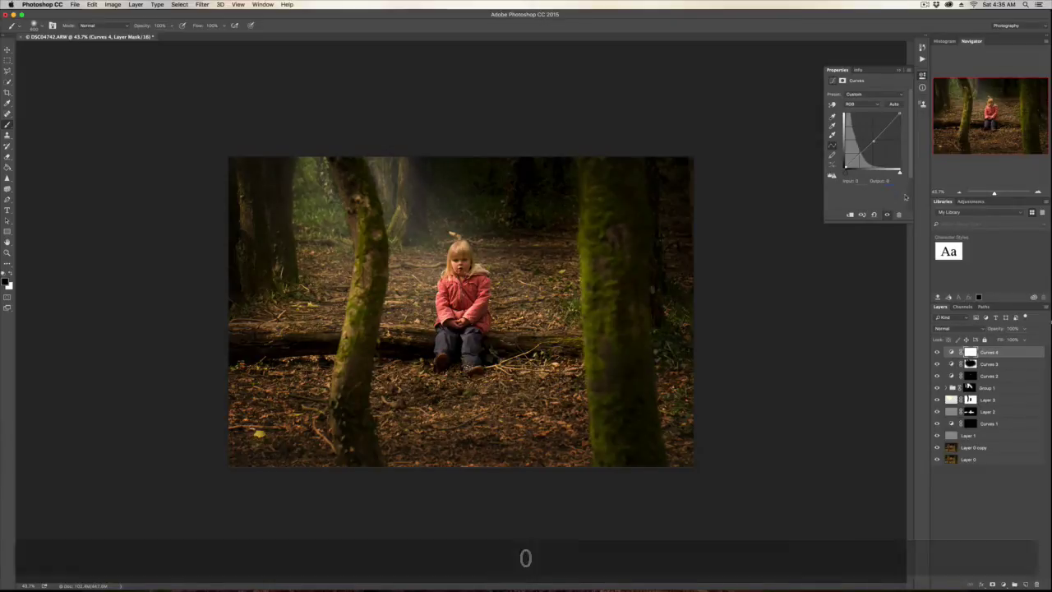
# - Toggle the newest Curves layer's visibility to compare its effect, and delete that layer
pyautogui.click(888, 214)
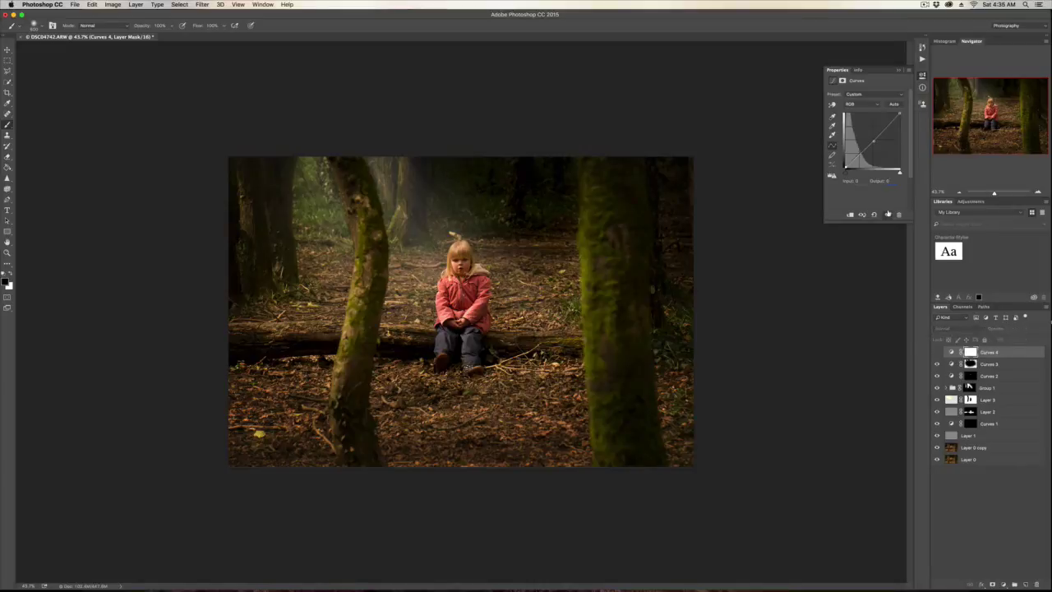
pyautogui.click(888, 214)
pyautogui.click(888, 214)
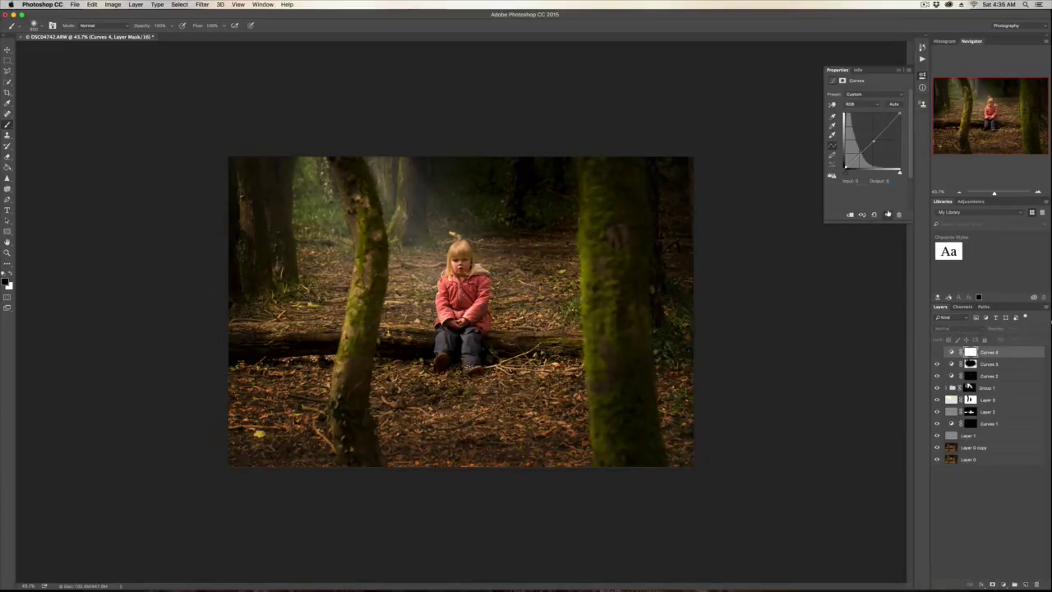
pyautogui.click(888, 214)
pyautogui.click(888, 214)
pyautogui.click(899, 214)
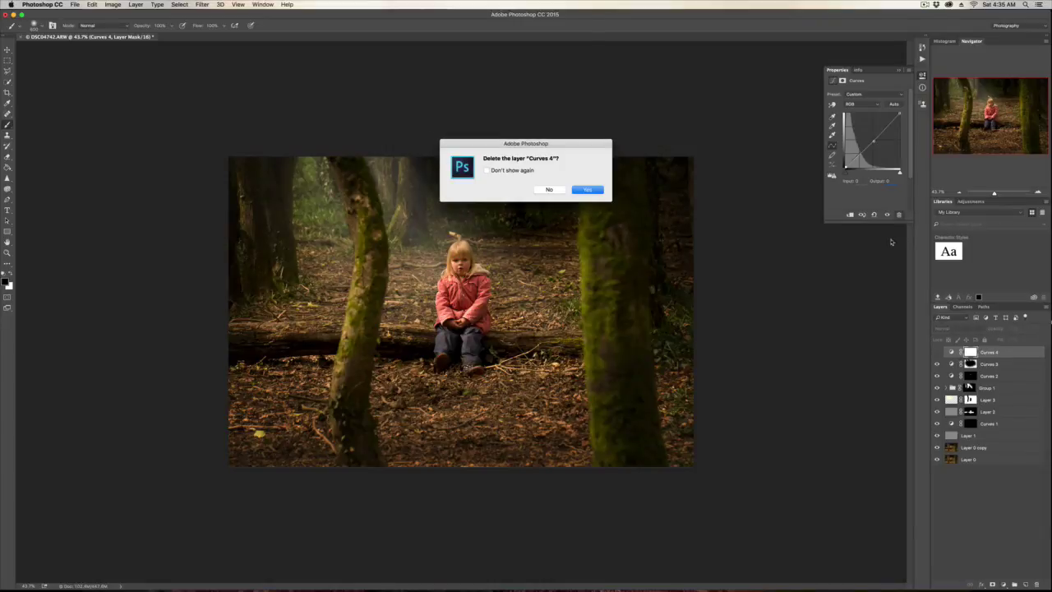
pyautogui.click(588, 190)
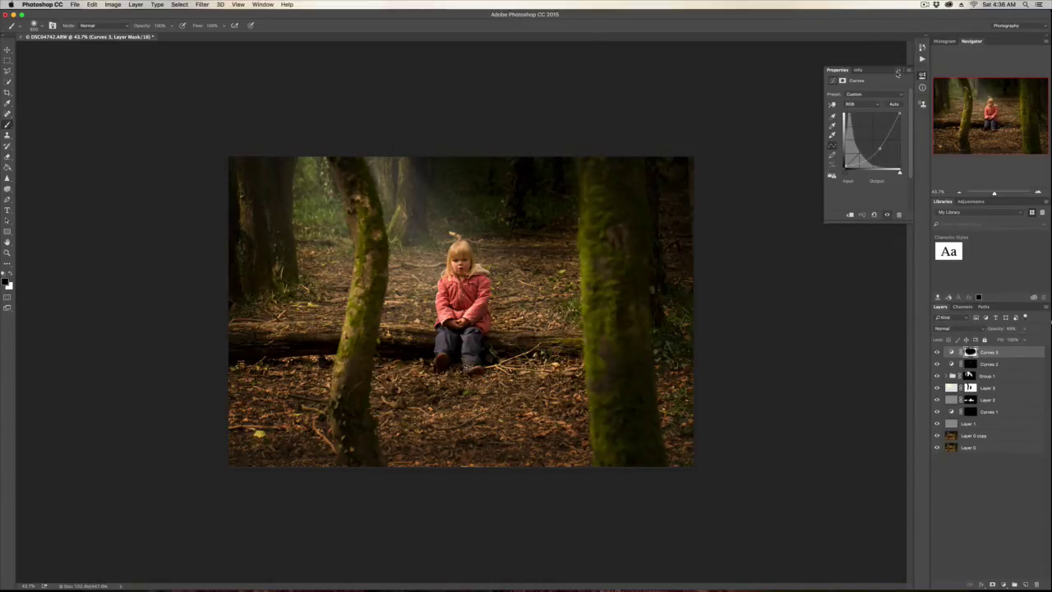
pyautogui.click(893, 64)
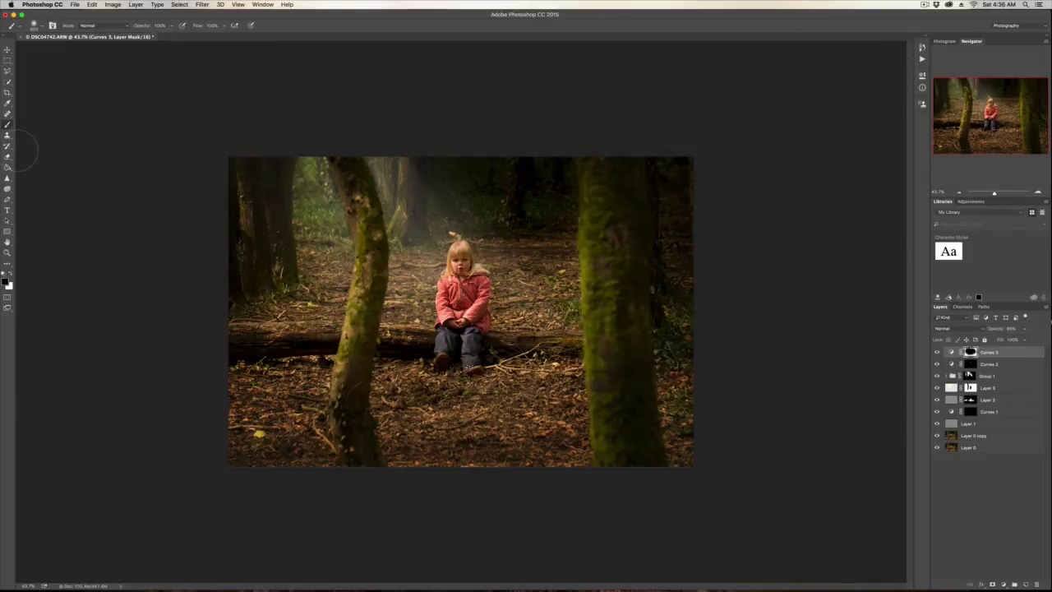
# - Stamp all visible layers into a new top layer and saturate the girl's coat and trousers with the Sponge tool
pyautogui.click(8, 189)
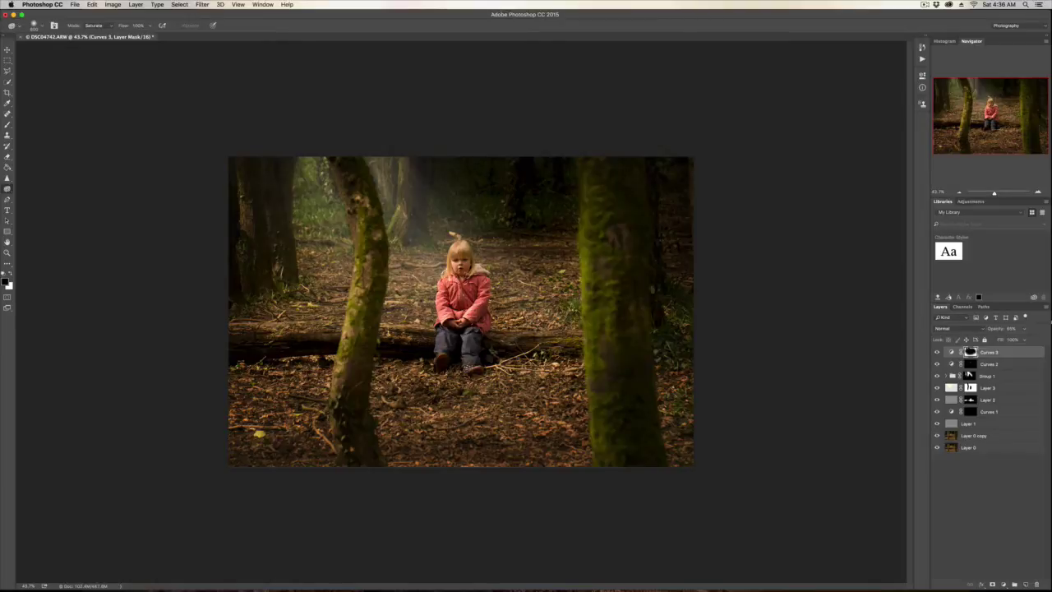
pyautogui.keyDown('alt'); pyautogui.scroll(2, 461, 312); pyautogui.keyUp('alt')
pyautogui.keyDown('alt'); pyautogui.scroll(4, 502, 294); pyautogui.keyUp('alt')
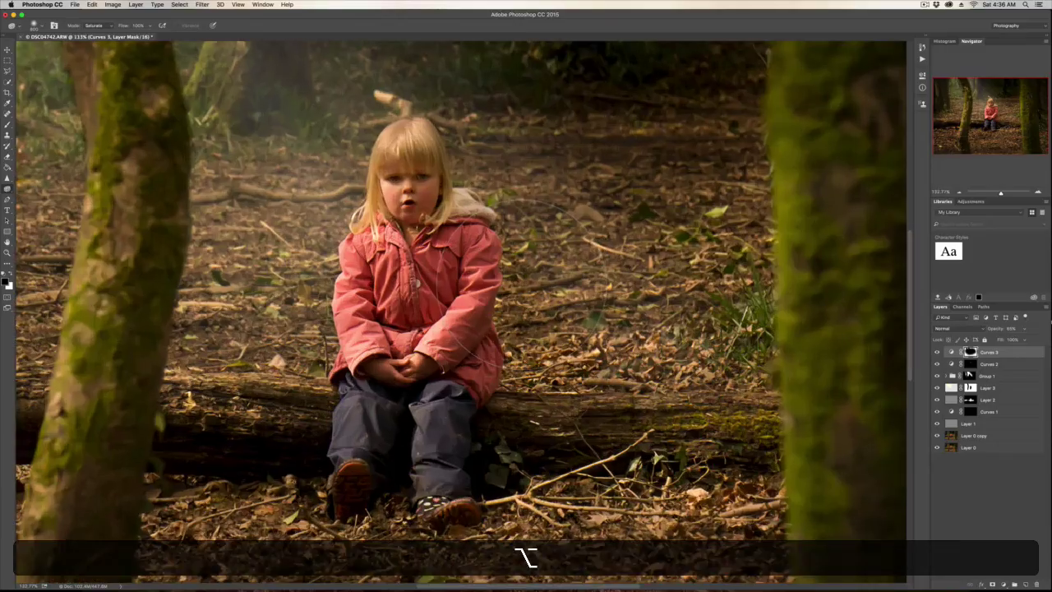
pyautogui.press('[')
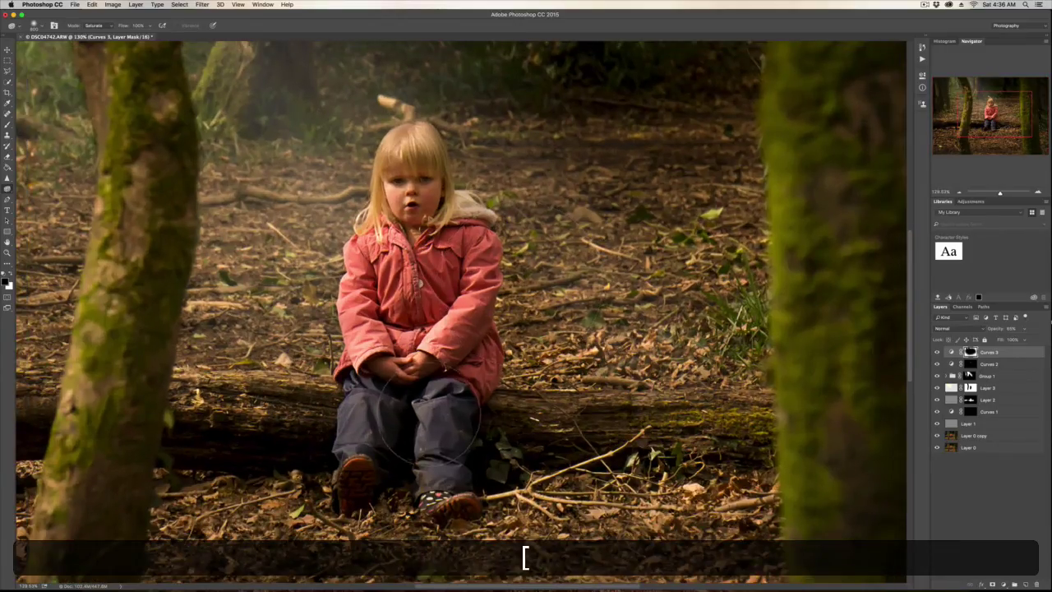
pyautogui.press(']')
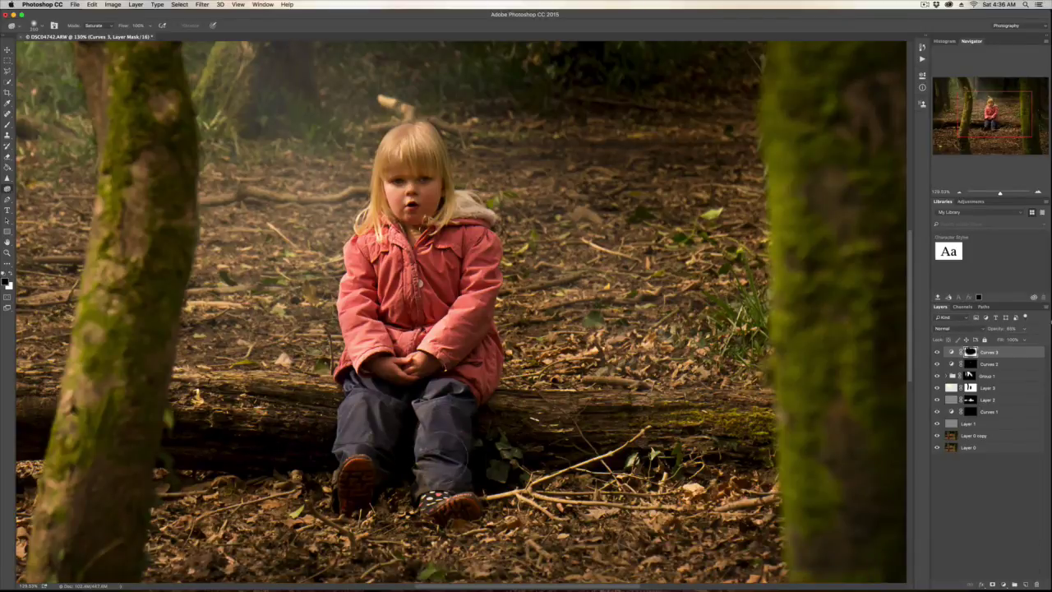
pyautogui.click(950, 433)
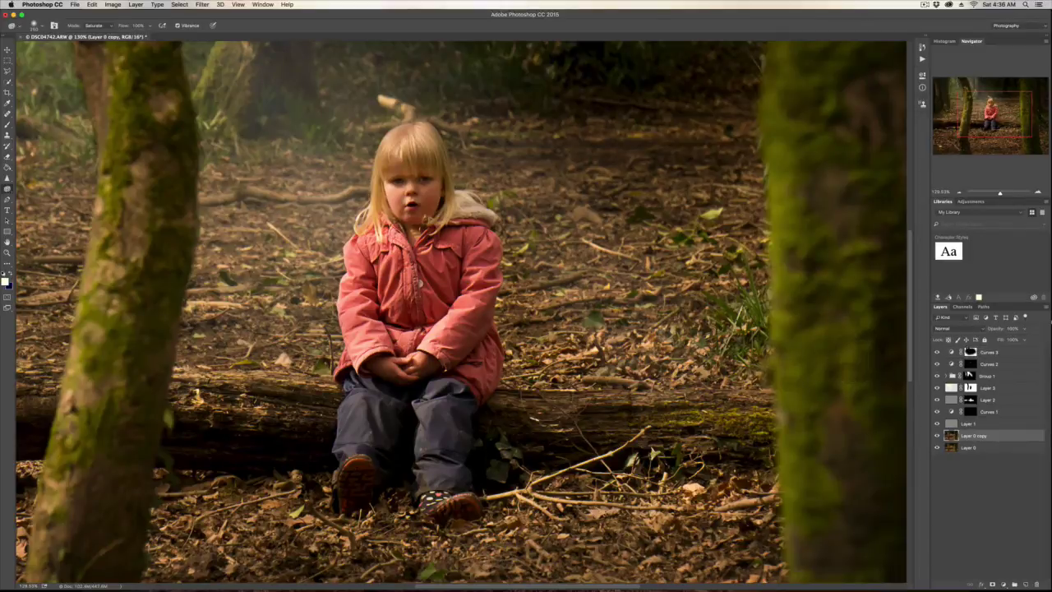
pyautogui.click(986, 352)
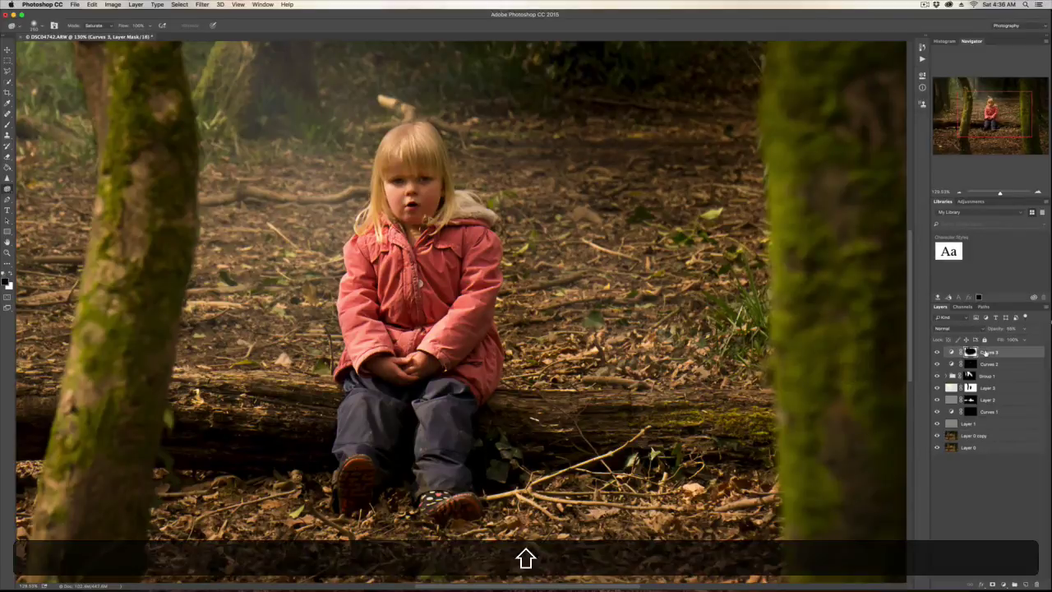
pyautogui.press('alt+shift+super+e')
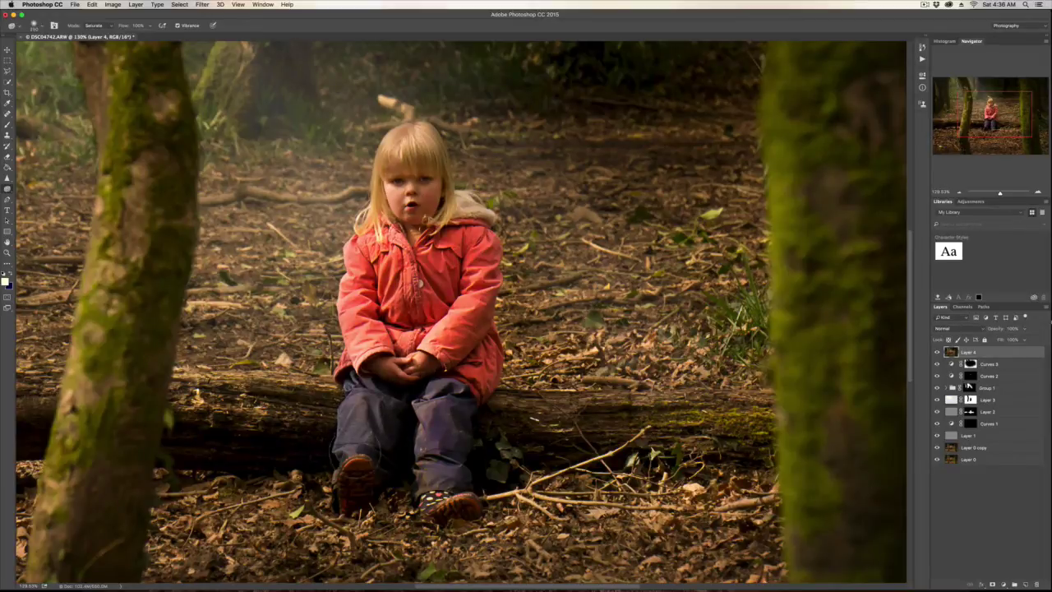
# - Toggle the merged top layer's visibility to compare the girl's clothing before and after saturating
pyautogui.scroll(-10, 460, 312)
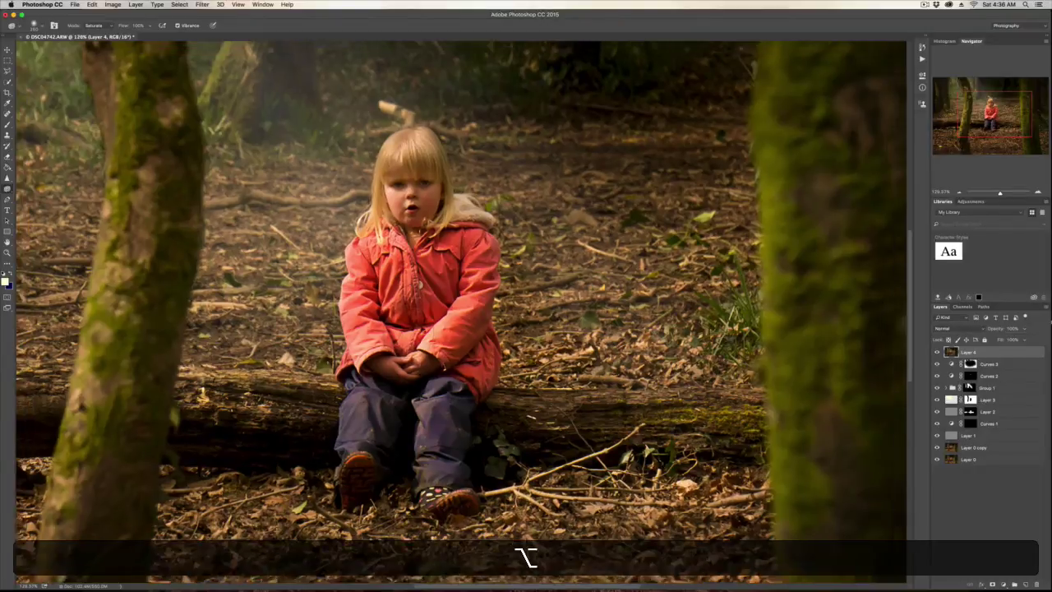
pyautogui.scroll(4, 461, 312)
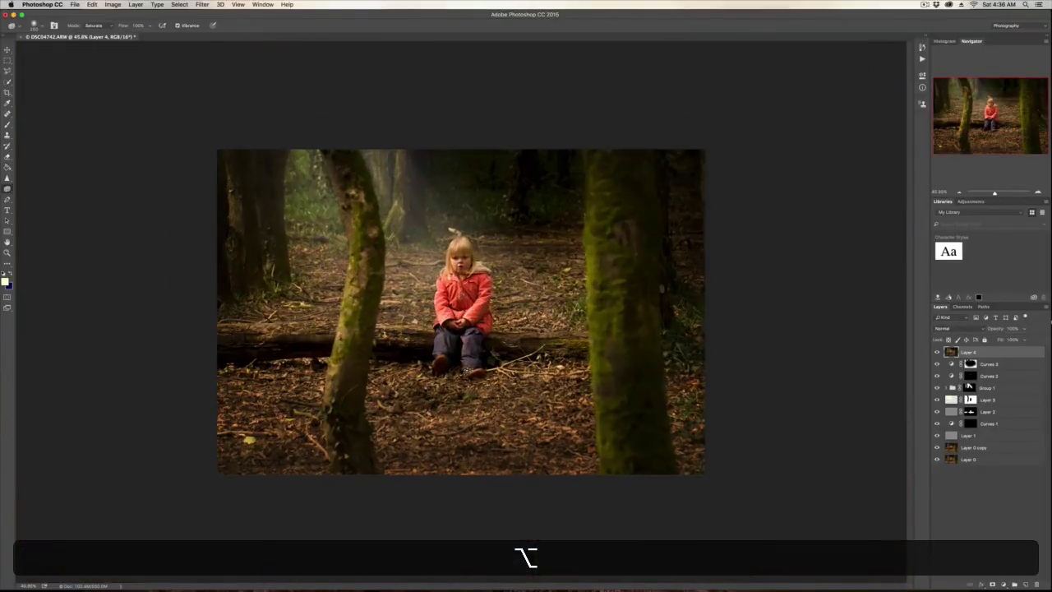
pyautogui.scroll(3, 460, 312)
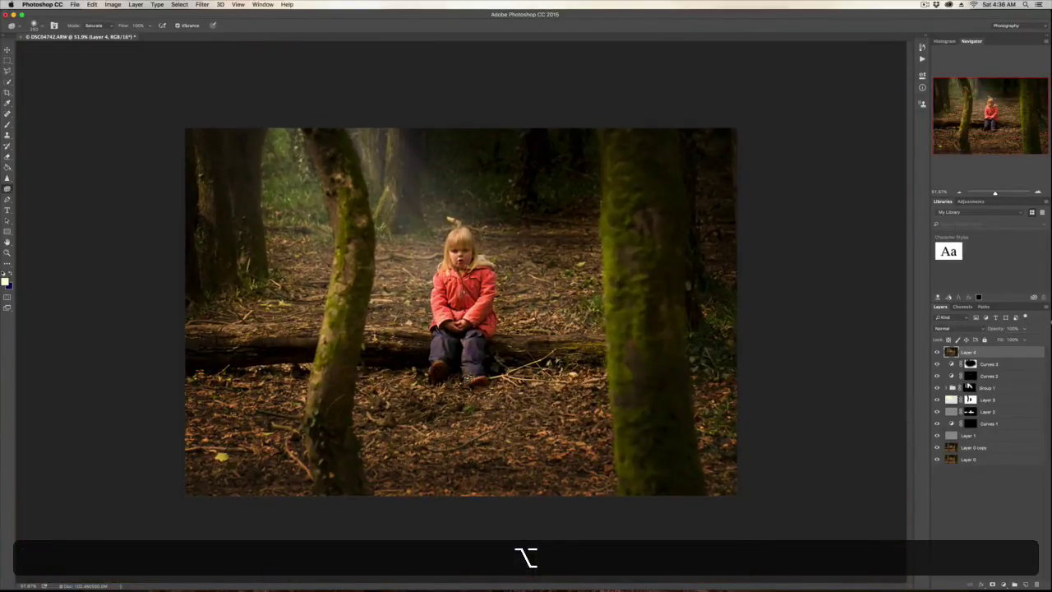
pyautogui.scroll(1, 461, 312)
pyautogui.scroll(3, 461, 312)
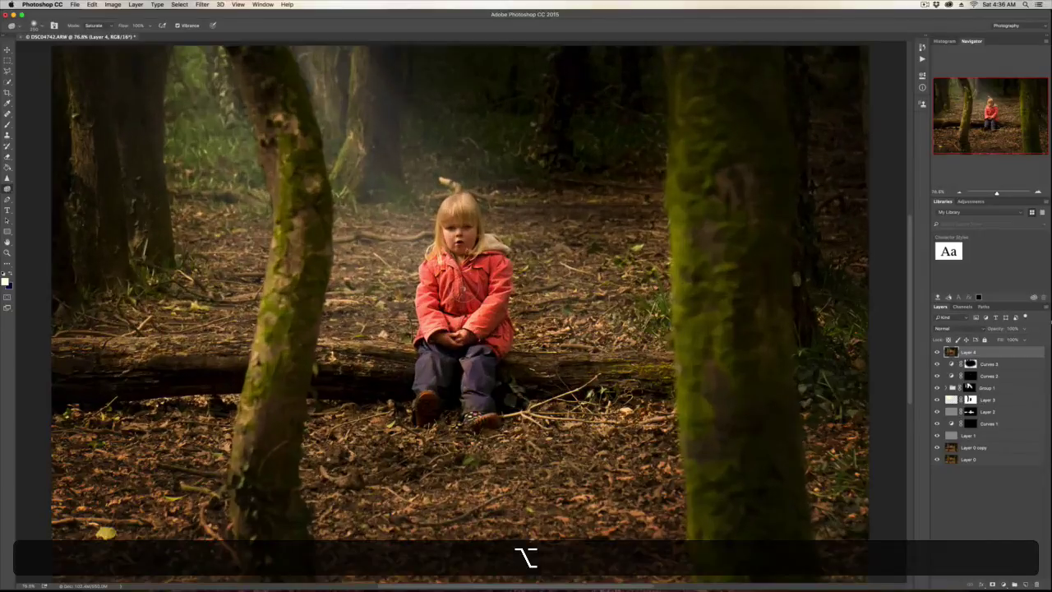
pyautogui.scroll(-3, 463, 289)
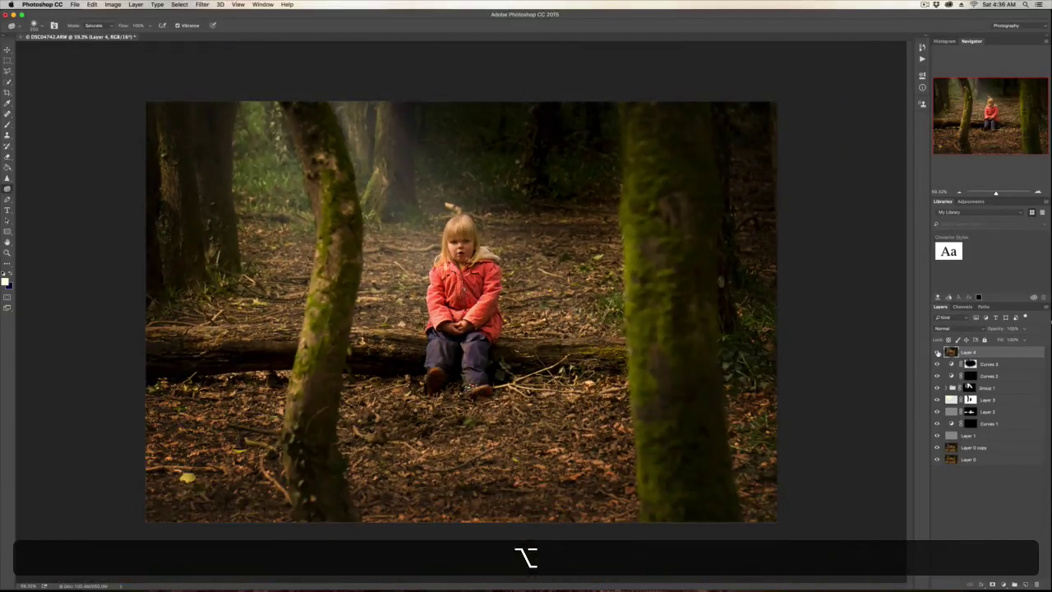
pyautogui.click(937, 353)
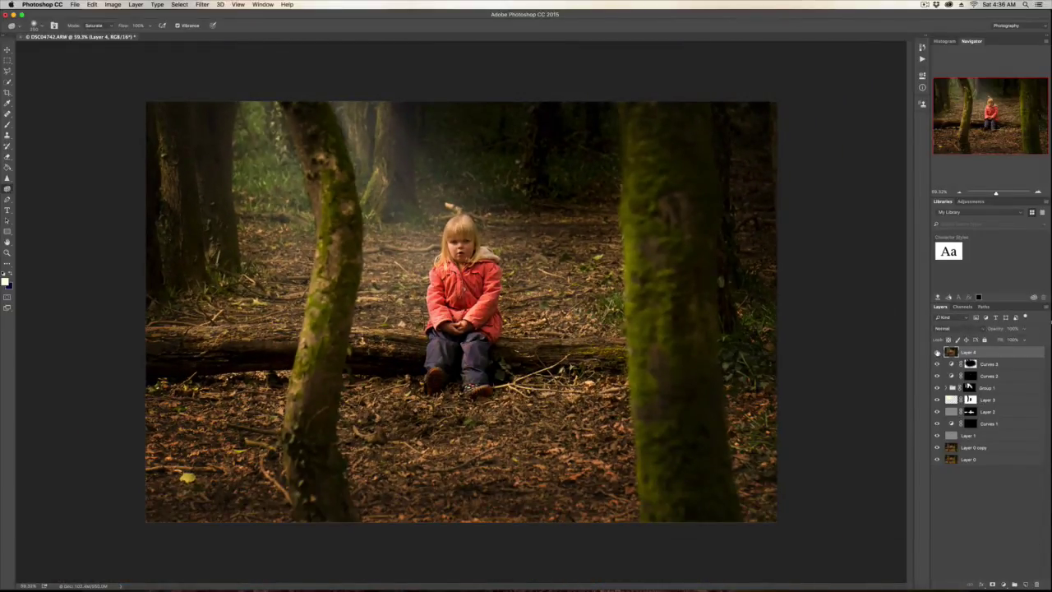
pyautogui.click(937, 353)
pyautogui.click(937, 352)
pyautogui.click(937, 353)
pyautogui.click(938, 353)
# - Saturate the fallen log between the girl and the image's left side with a larger Sponge brush on the merged layer
pyautogui.scroll(10, 424, 286)
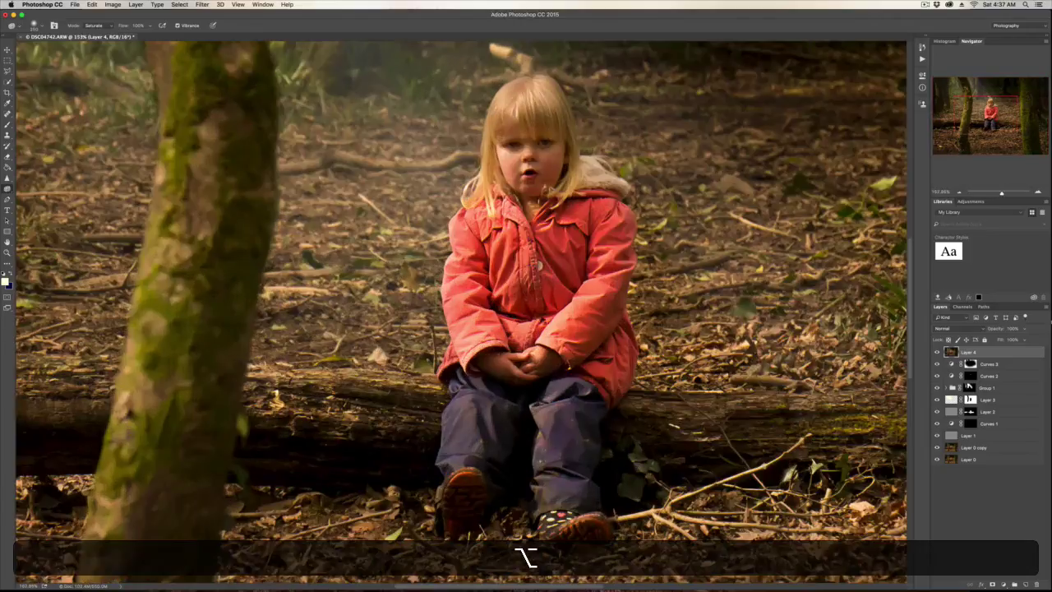
pyautogui.scroll(3, 424, 285)
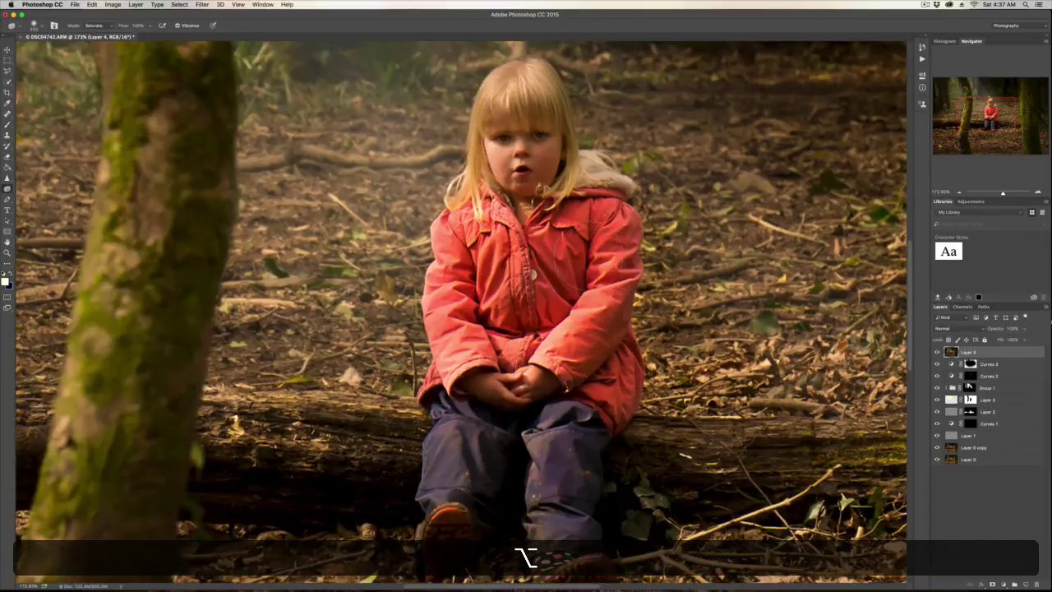
pyautogui.scroll(-5, 575, 435)
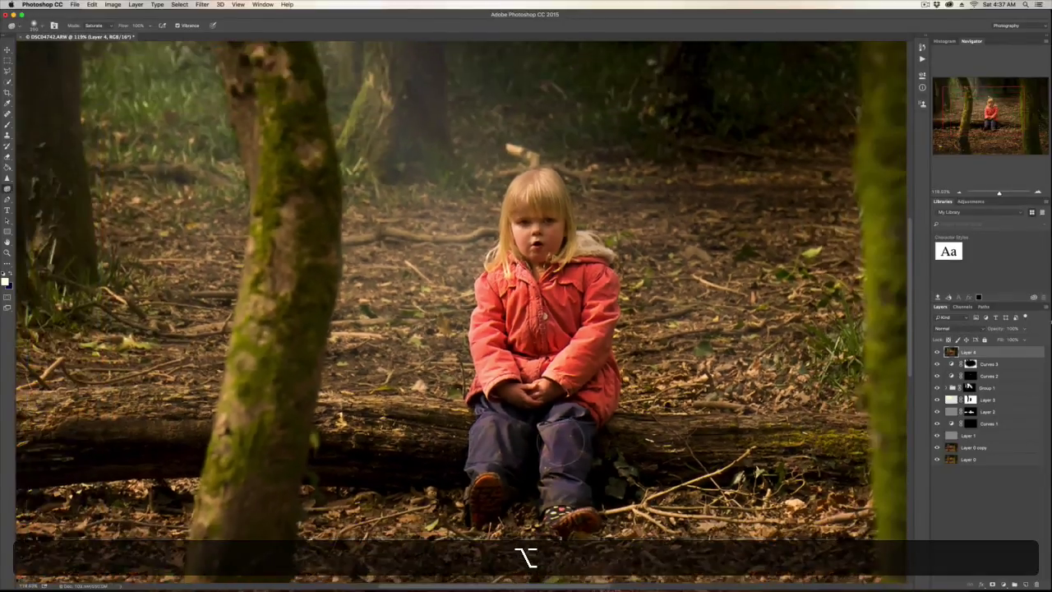
pyautogui.scroll(-4, 567, 444)
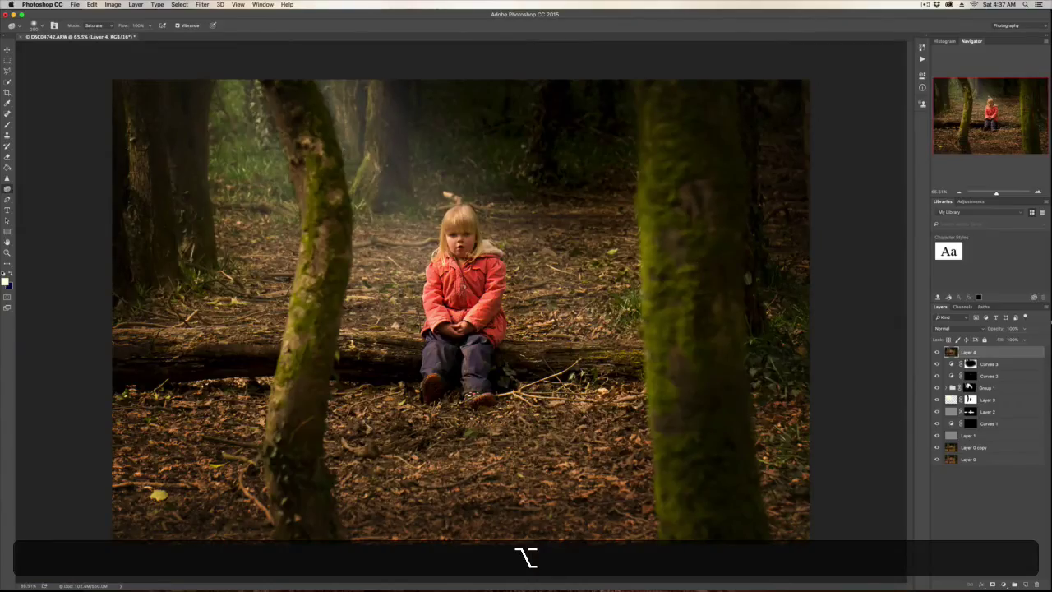
pyautogui.press(']')
pyautogui.press(']')
pyautogui.press(']')
pyautogui.press(']')
pyautogui.press(']')
pyautogui.press(']')
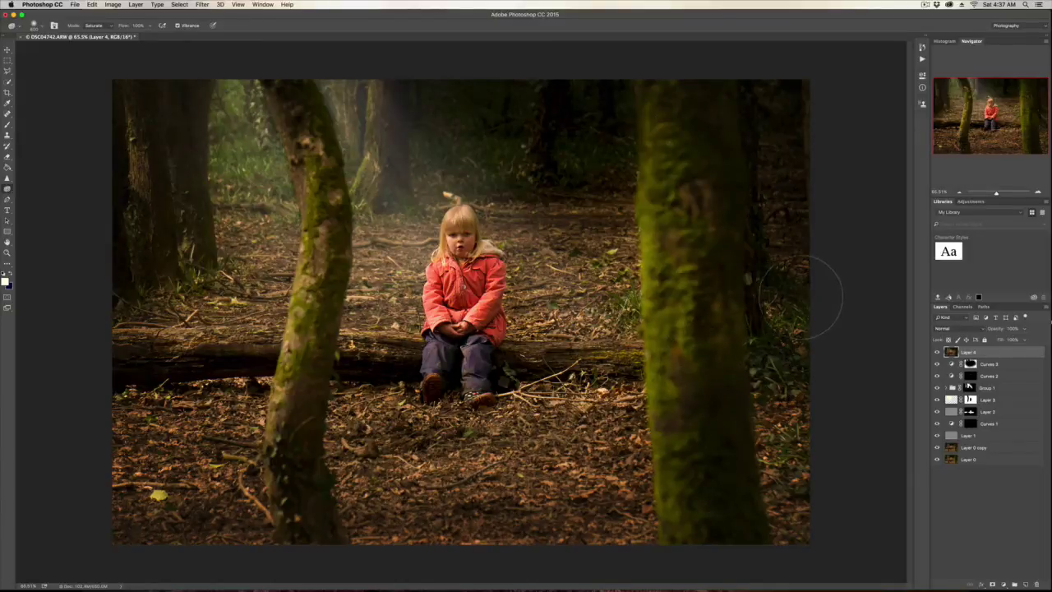
pyautogui.press('[')
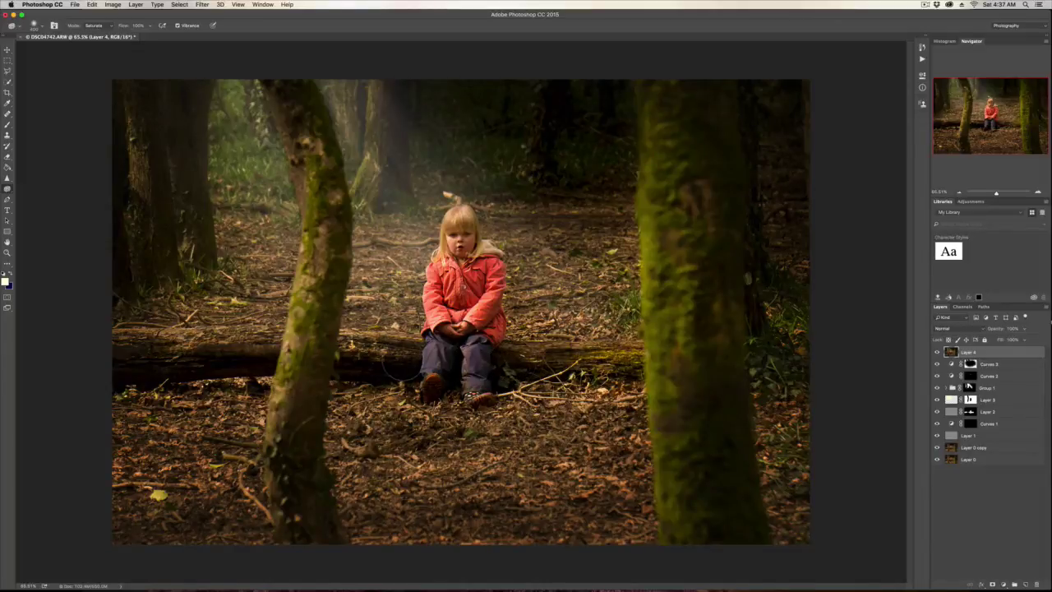
pyautogui.moveTo(407, 369)
pyautogui.mouseDown()
pyautogui.moveTo(325, 374)
pyautogui.moveTo(401, 359)
pyautogui.moveTo(131, 358)
pyautogui.moveTo(255, 358)
pyautogui.mouseUp()
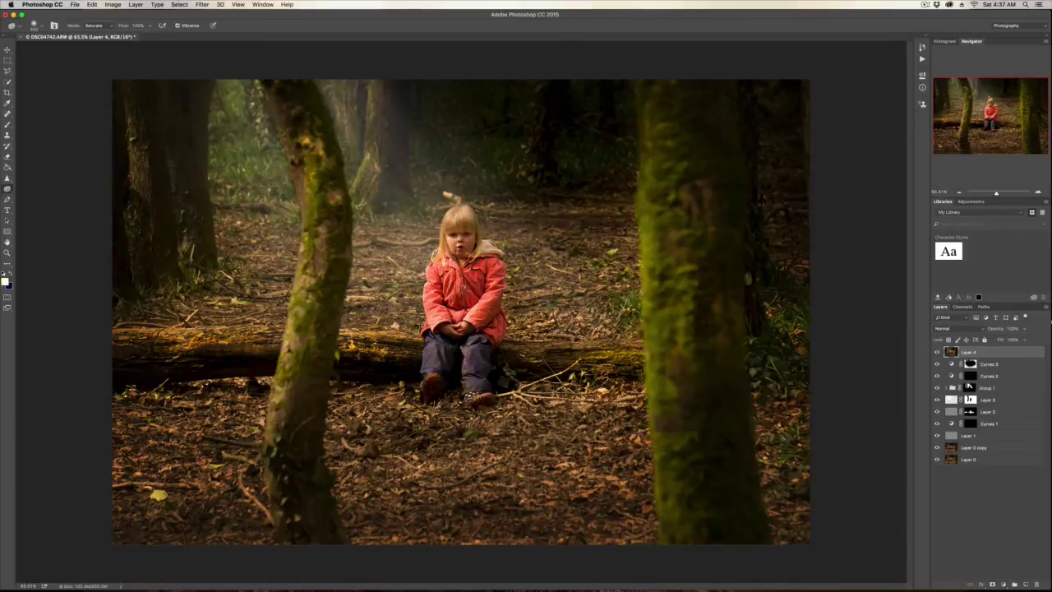
# - Saturate the slender mossy trunk in front of the log with the Sponge tool, and reduce the merged layer's opacity to 50%
pyautogui.moveTo(327, 215)
pyautogui.mouseDown()
pyautogui.moveTo(322, 322)
pyautogui.moveTo(302, 355)
pyautogui.moveTo(294, 538)
pyautogui.moveTo(311, 521)
pyautogui.moveTo(319, 534)
pyautogui.moveTo(305, 507)
pyautogui.moveTo(300, 420)
pyautogui.moveTo(325, 220)
pyautogui.moveTo(280, 62)
pyautogui.mouseUp()
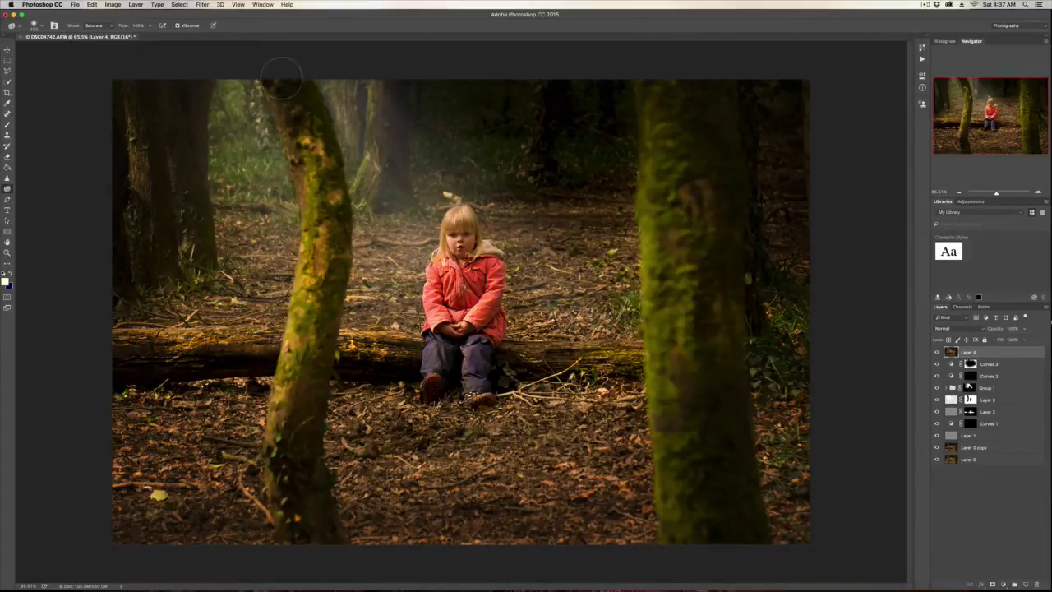
pyautogui.click(35, 27)
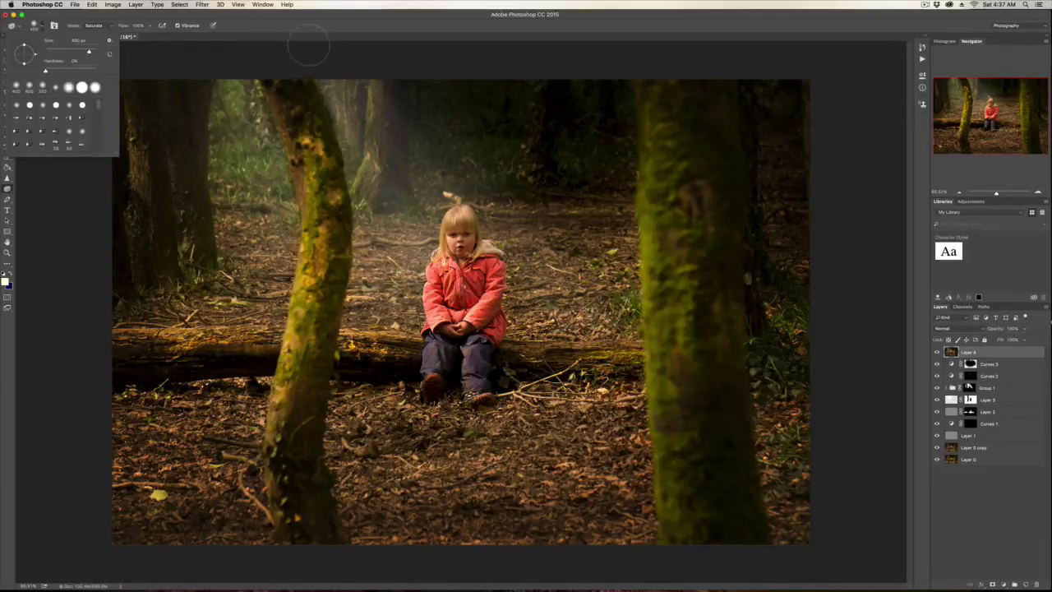
pyautogui.click(303, 43)
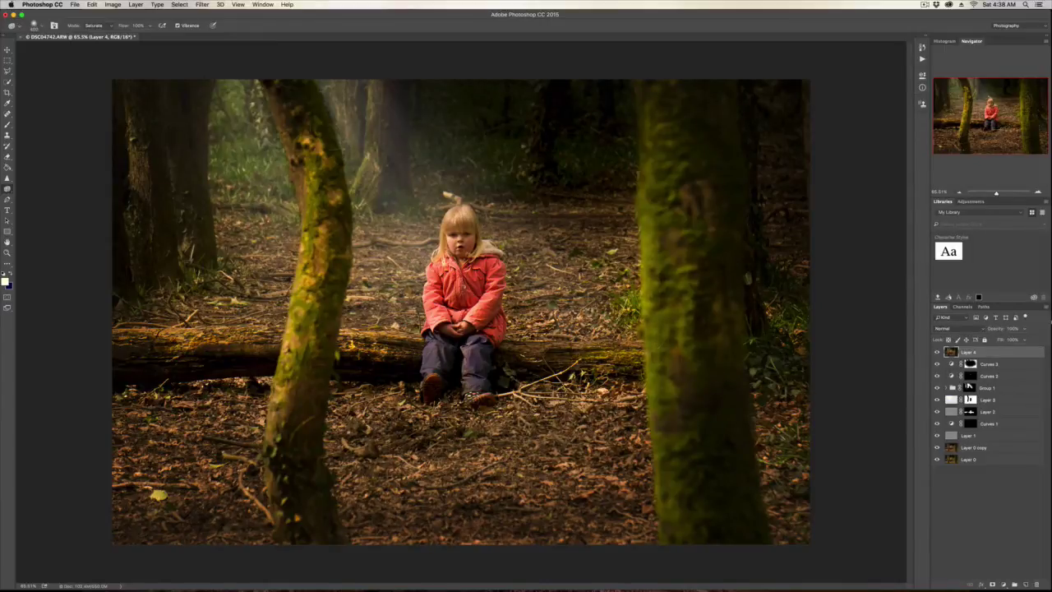
pyautogui.moveTo(1001, 329); pyautogui.dragTo(980, 328)
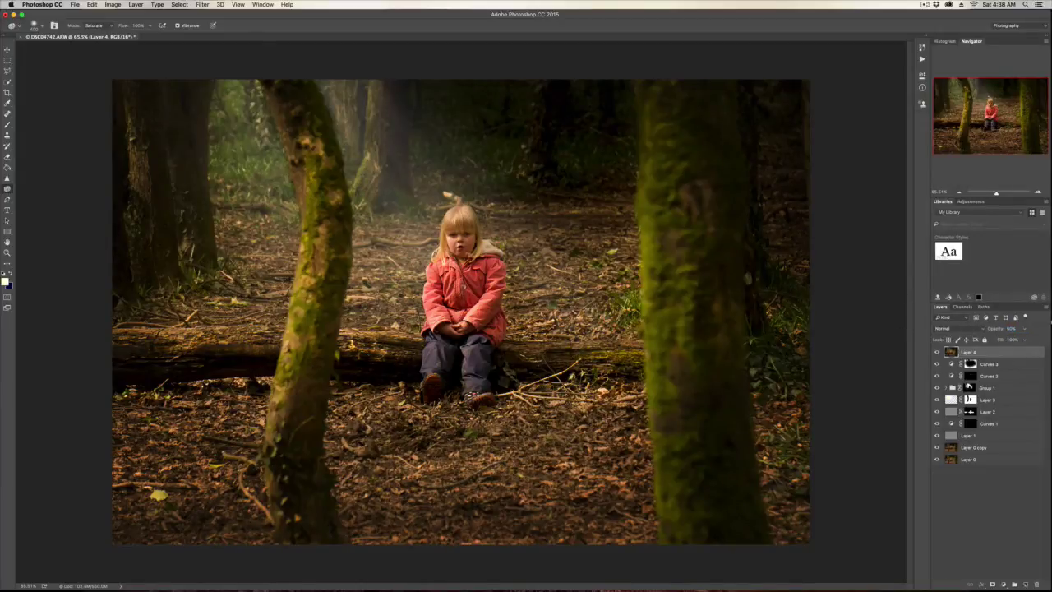
# - Examine the whole woodland portrait at several magnifications to judge the overall colour, light and vignette
pyautogui.scroll(-3, 461, 311)
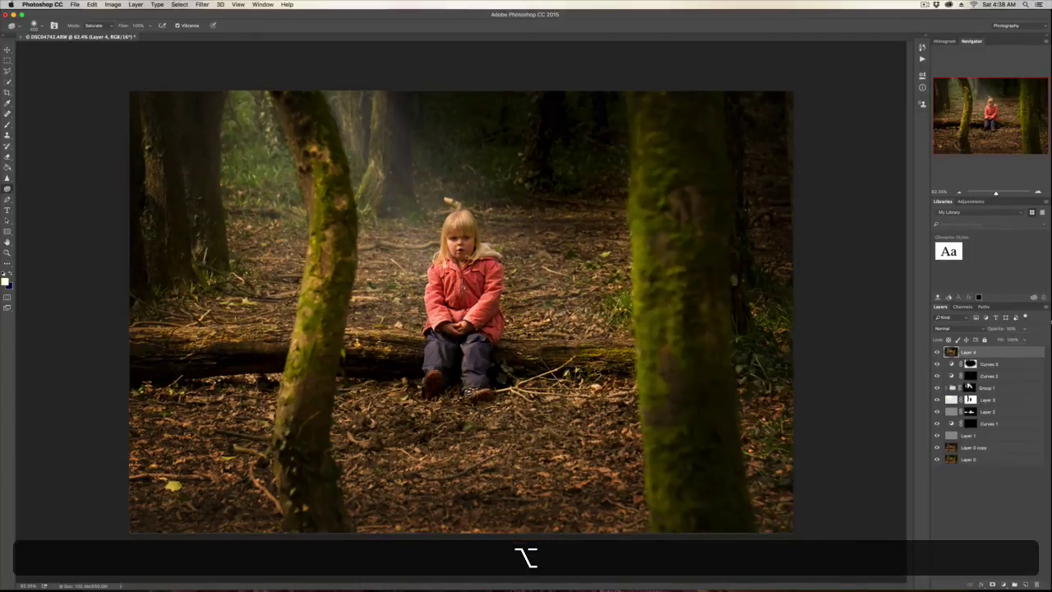
pyautogui.scroll(-3, 457, 308)
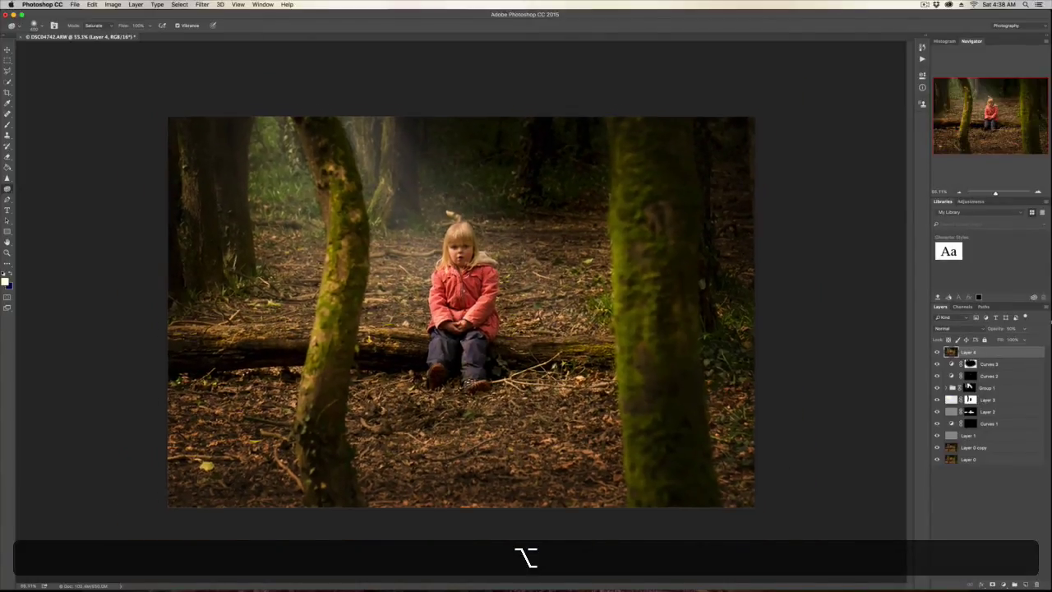
pyautogui.scroll(3, 465, 315)
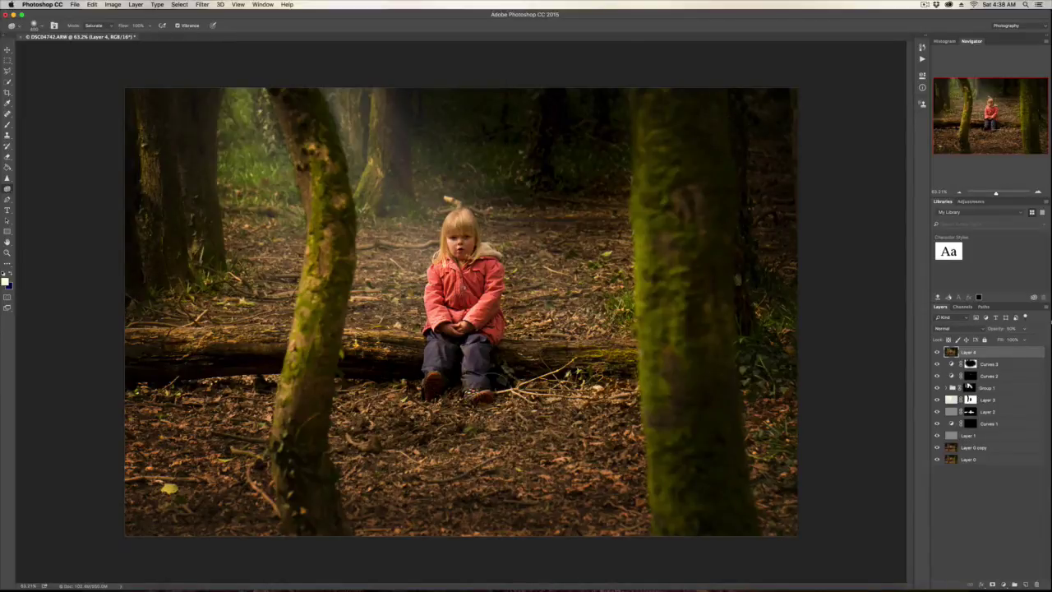
pyautogui.scroll(-1, 564, 590)
pyautogui.scroll(-1, 564, 589)
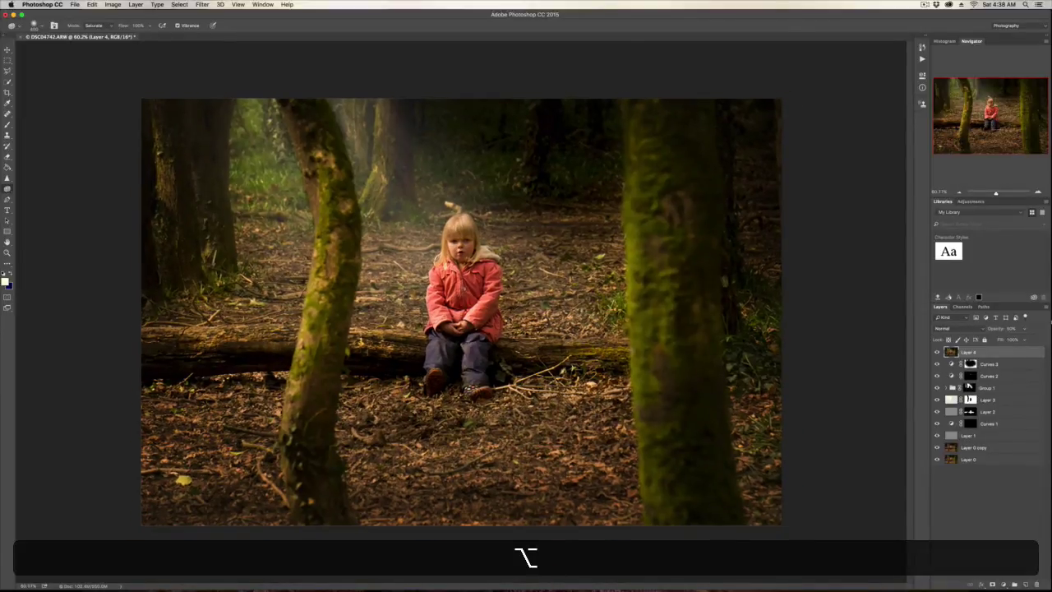
pyautogui.scroll(-3, 461, 311)
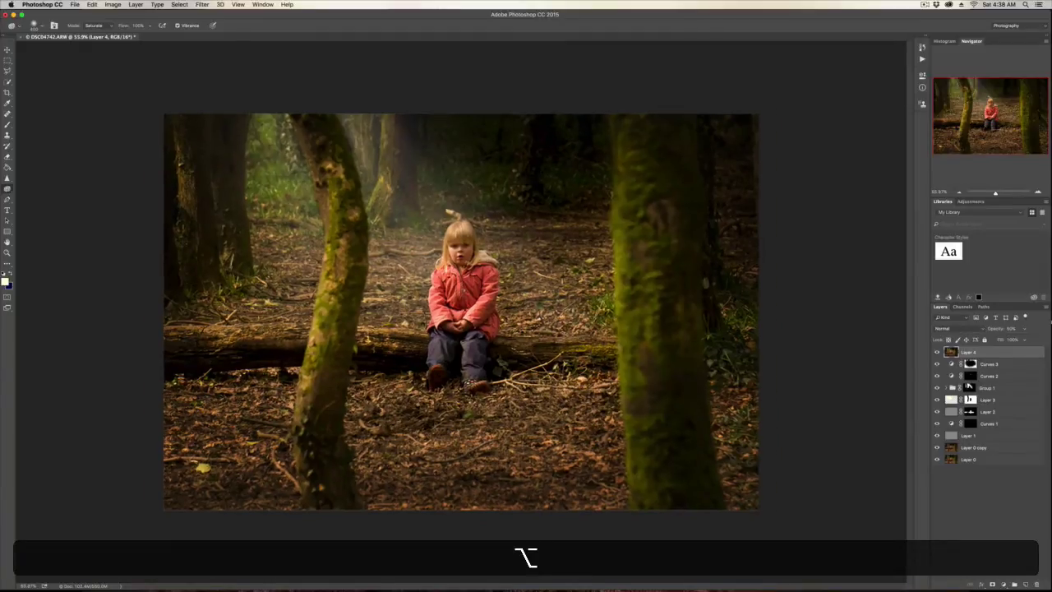
pyautogui.scroll(-1, 461, 312)
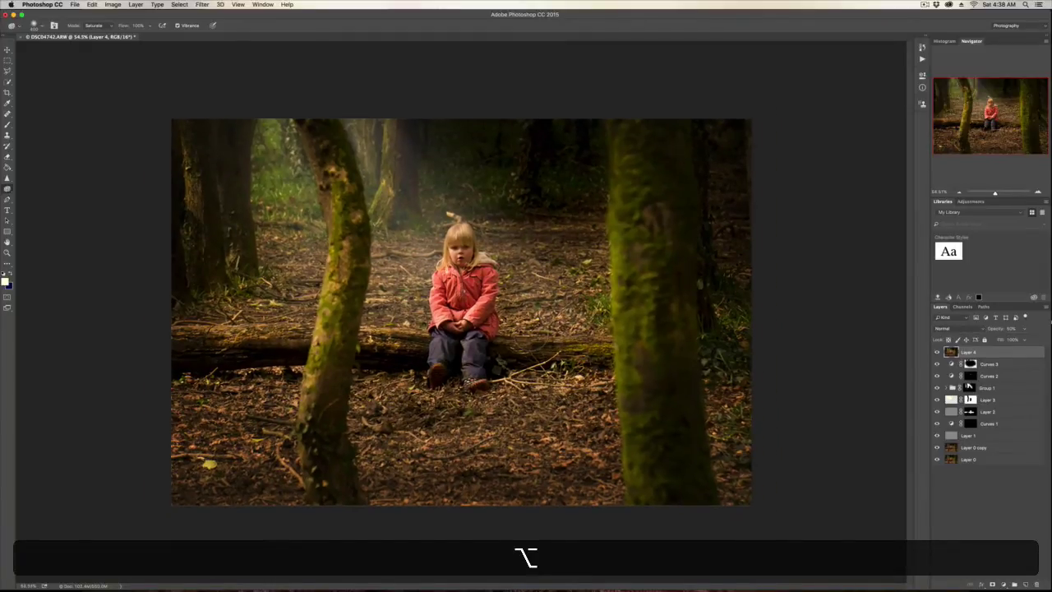
pyautogui.scroll(-1, 461, 311)
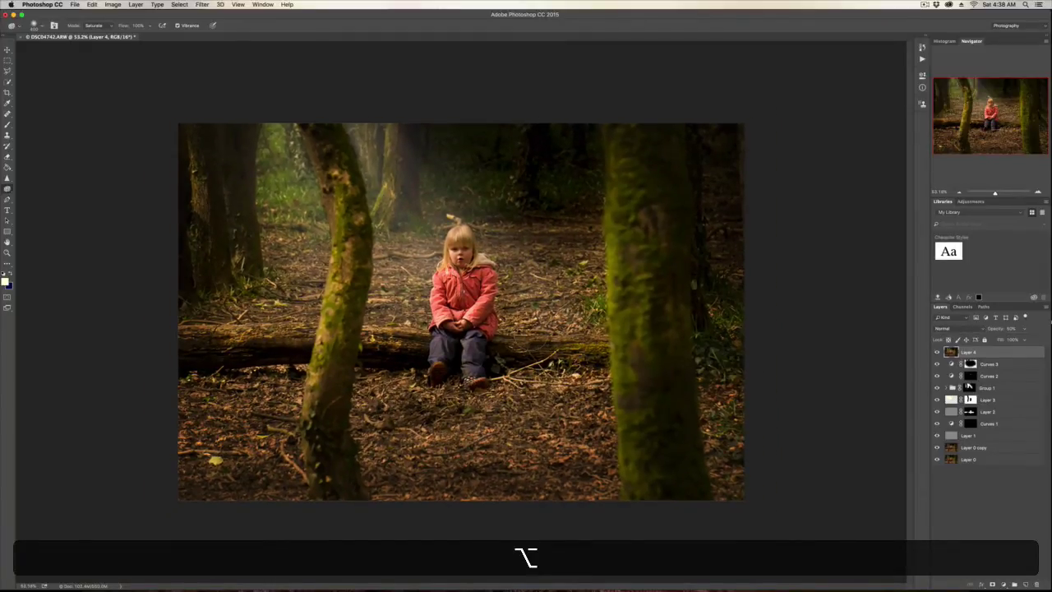
pyautogui.scroll(-2, 461, 312)
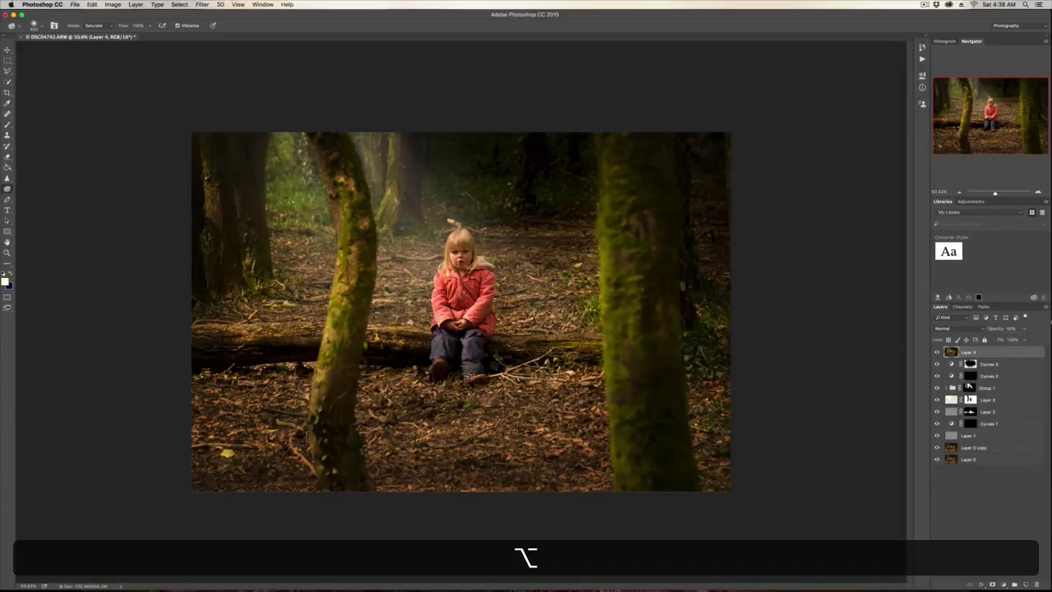
pyautogui.scroll(5, 461, 312)
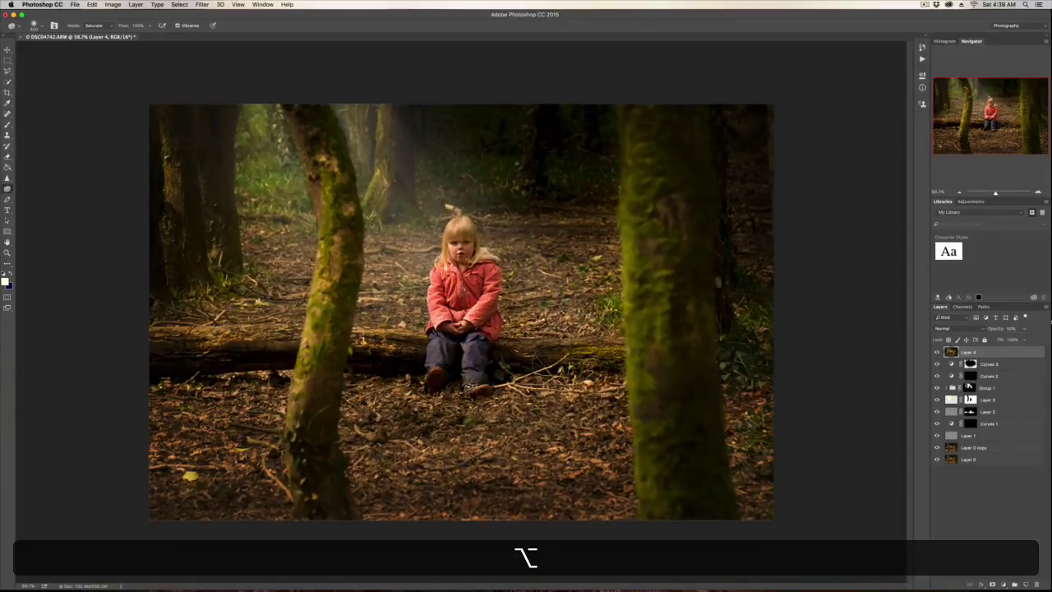